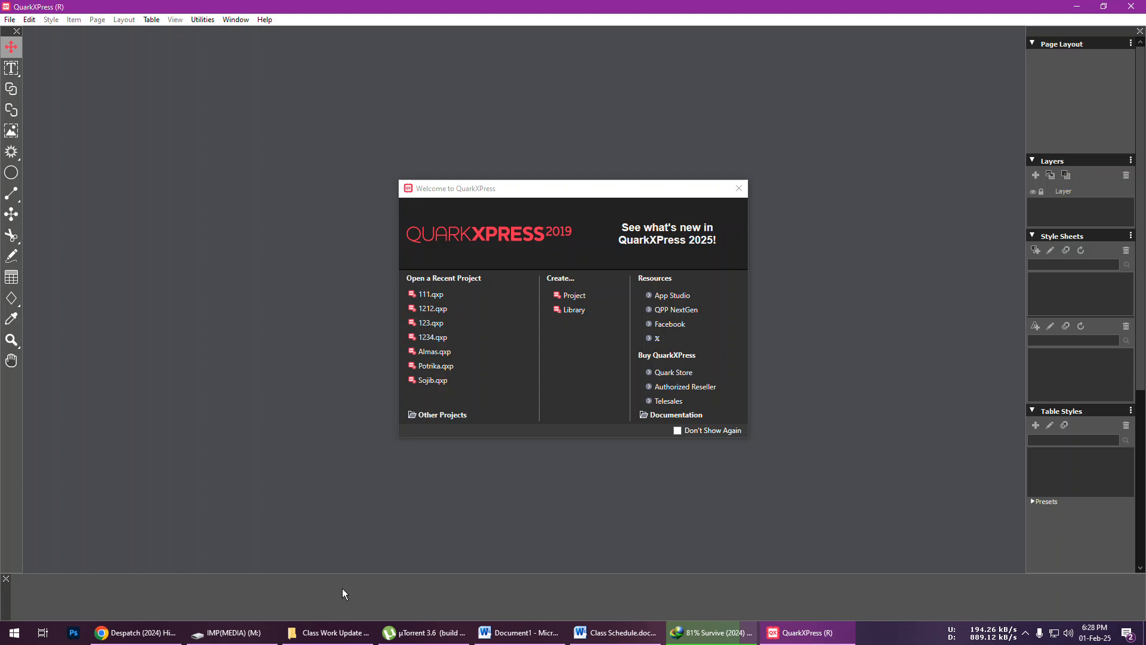
- Open the student newspaper PDF beside erdogan.jpg in the Prothom Alo folder of Class Work Update 15-09-2021 and examine its front-page layout
{"action": "left_click", "coordinate": [327, 632]}
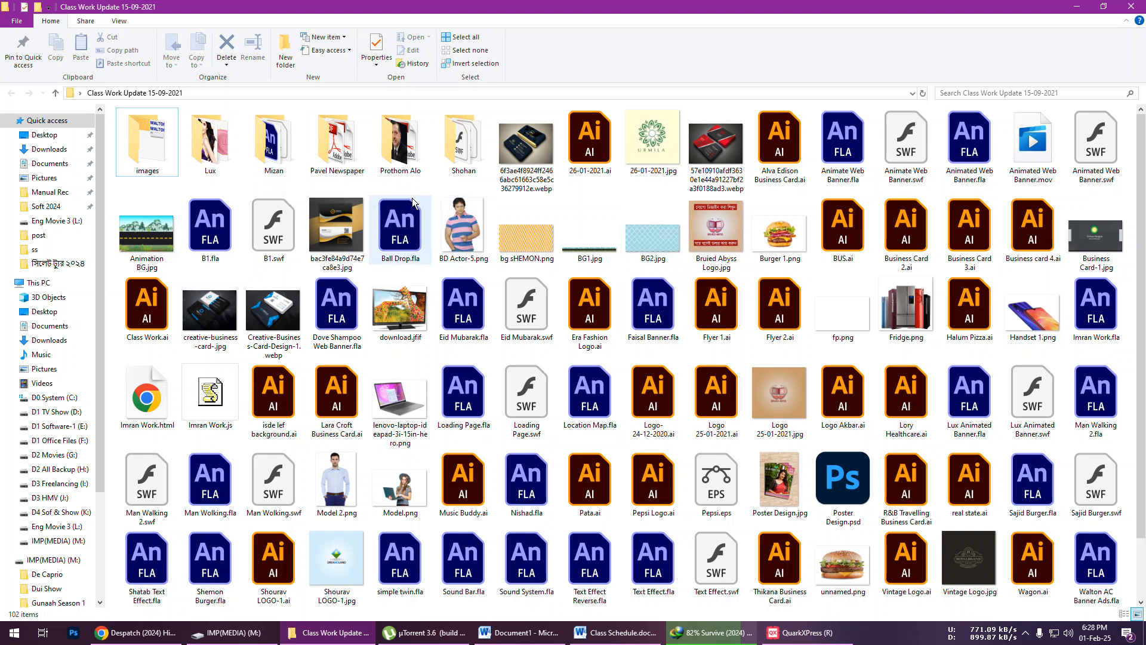
{"action": "double_click", "coordinate": [397, 129]}
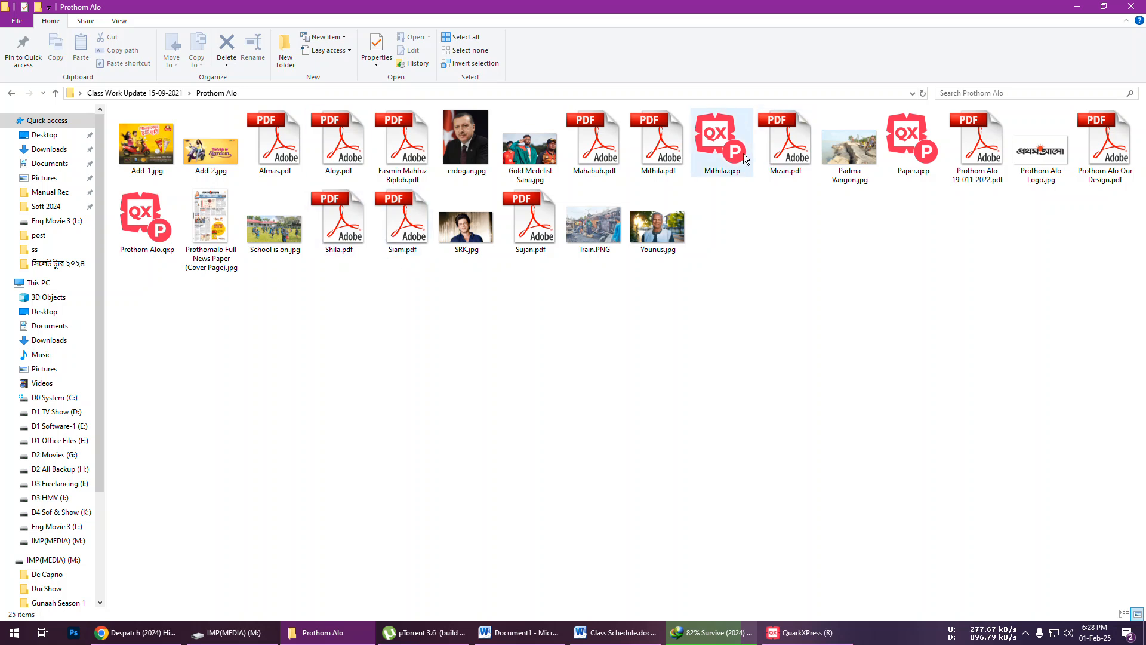
{"action": "double_click", "coordinate": [410, 147]}
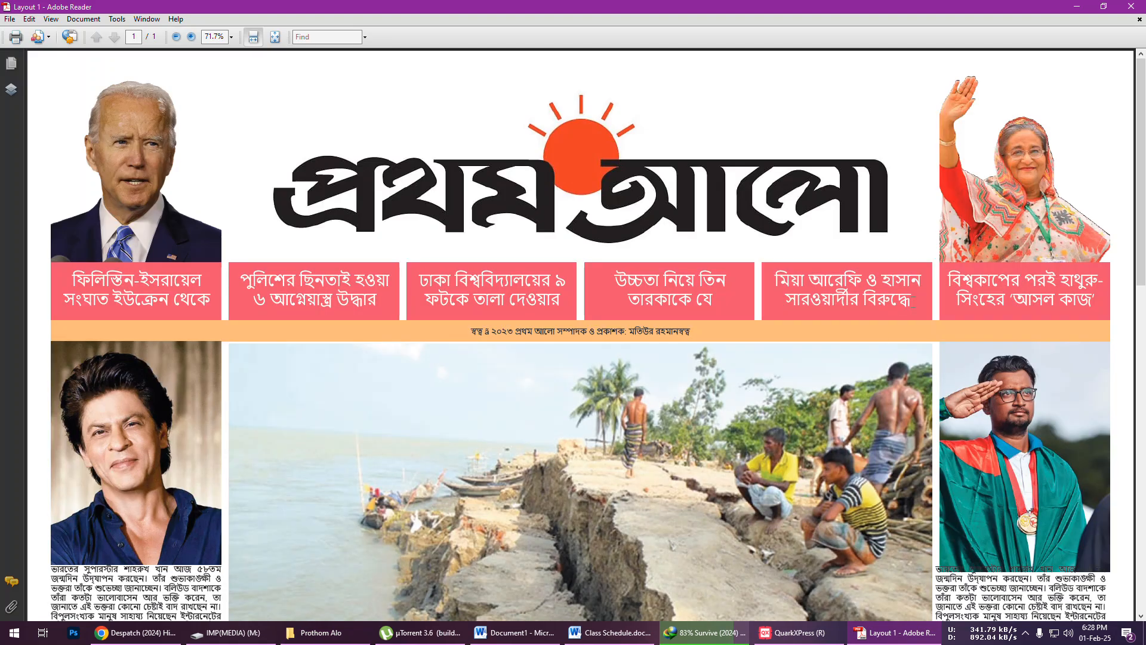
{"action": "scroll", "coordinate": [912, 309], "scroll_direction": "down", "scroll_amount": 3}
{"action": "key", "text": "ctrl+0"}
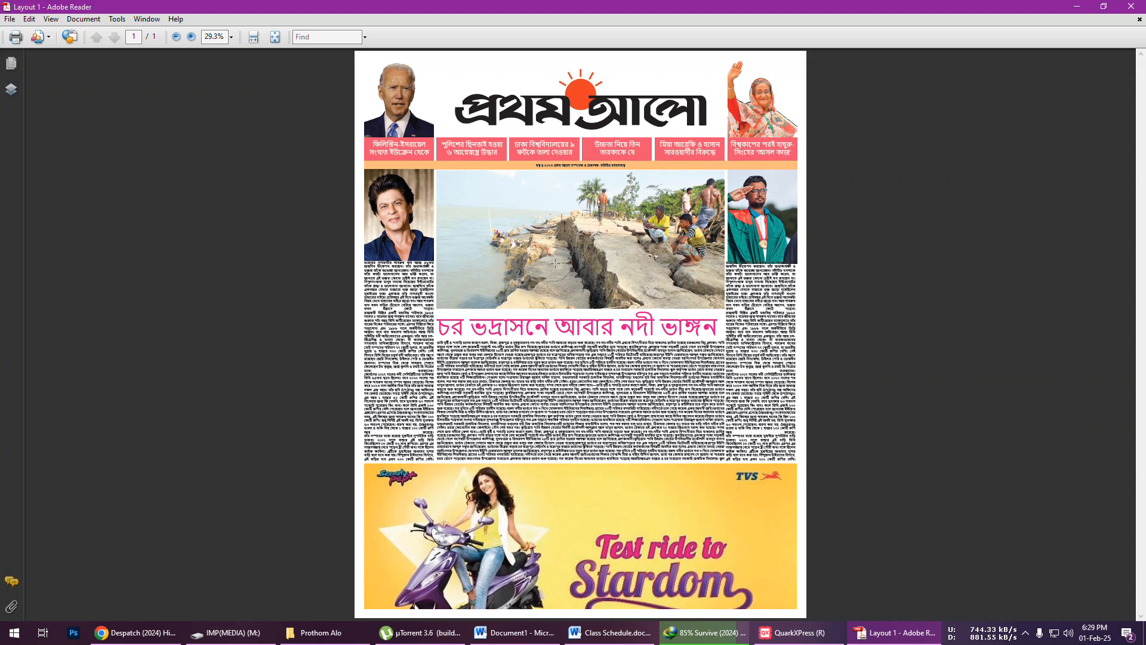
{"action": "scroll", "coordinate": [692, 350], "scroll_direction": "up", "scroll_amount": 2}
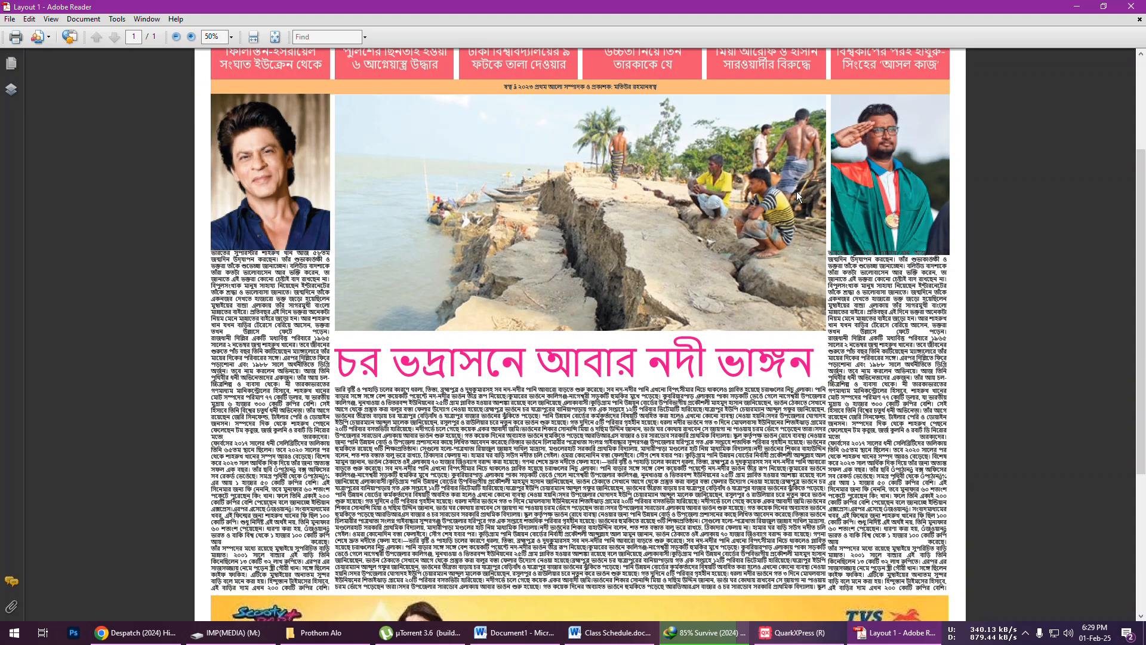
{"action": "scroll", "coordinate": [691, 349], "scroll_direction": "up", "scroll_amount": 1}
{"action": "scroll", "coordinate": [691, 349], "scroll_direction": "up", "scroll_amount": 3}
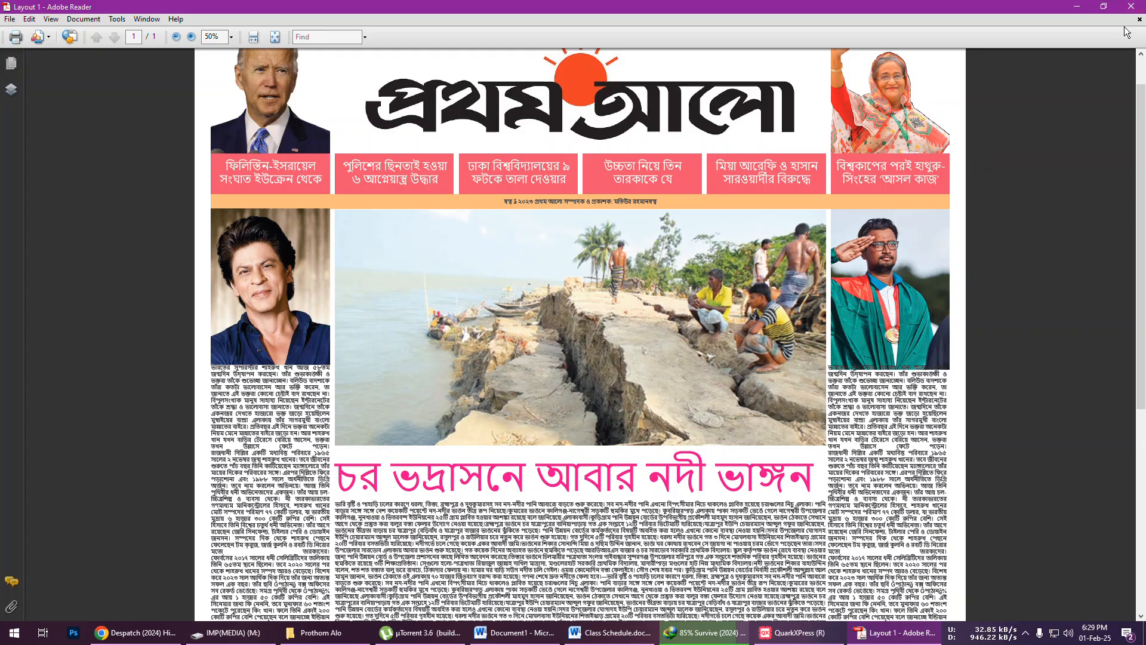
- Minimize the open windows and create a desktop folder named "Prothom alo"
{"action": "left_click", "coordinate": [1077, 7]}
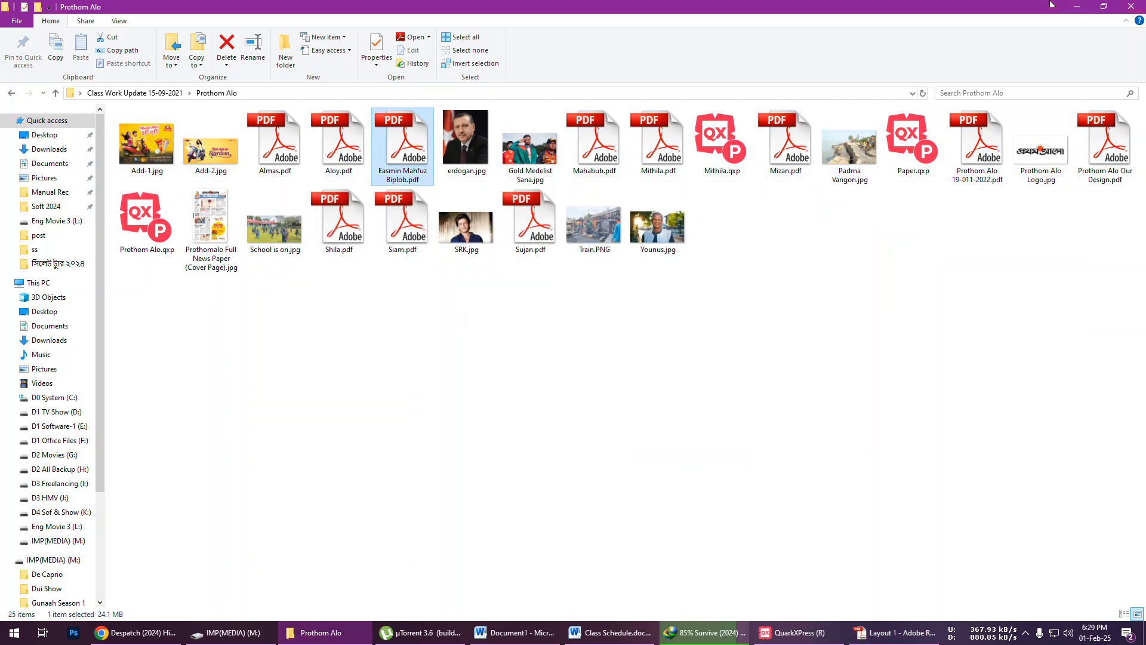
{"action": "left_click", "coordinate": [1082, 7]}
{"action": "left_click", "coordinate": [1085, 8]}
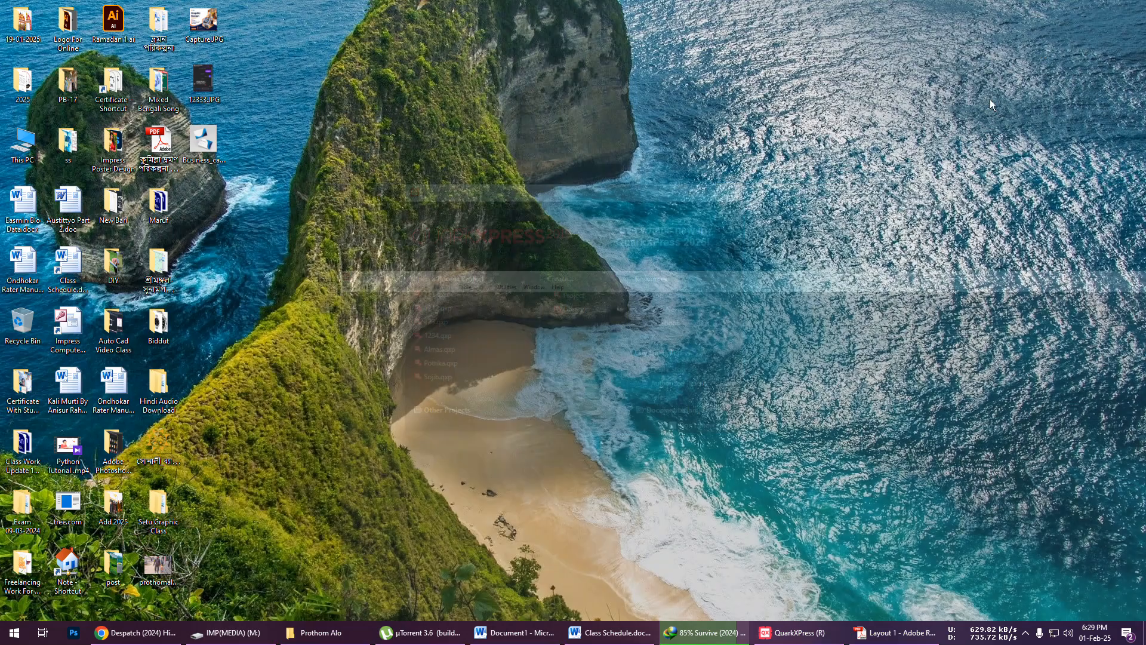
{"action": "right_click", "coordinate": [400, 300]}
{"action": "mouse_move", "coordinate": [452, 414]}
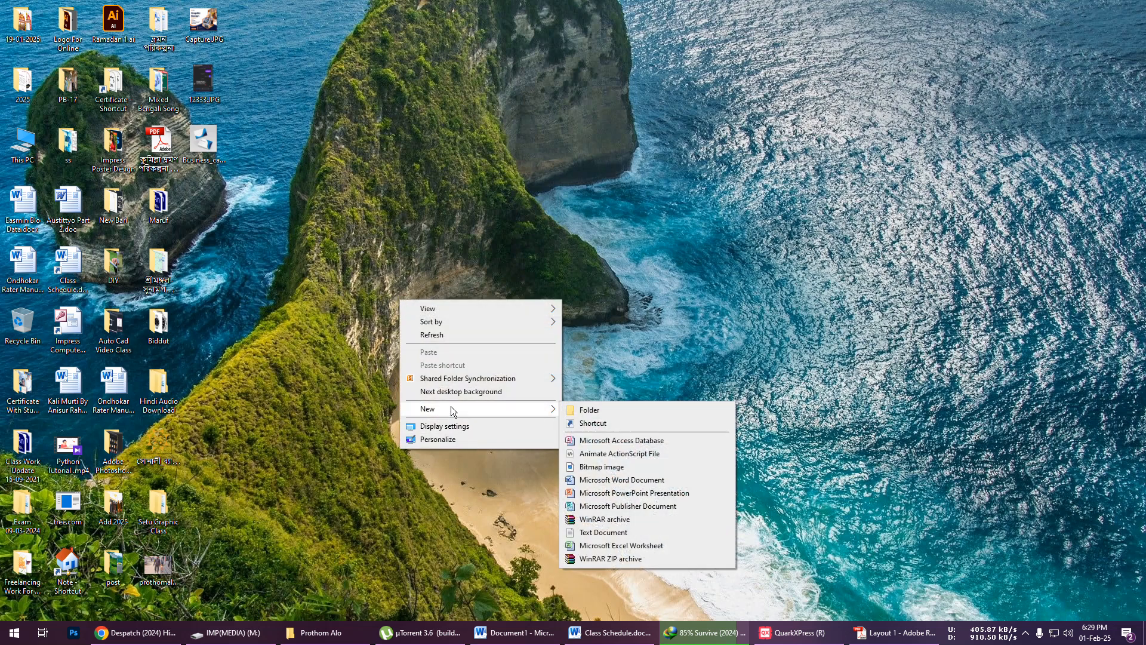
{"action": "left_click", "coordinate": [614, 413]}
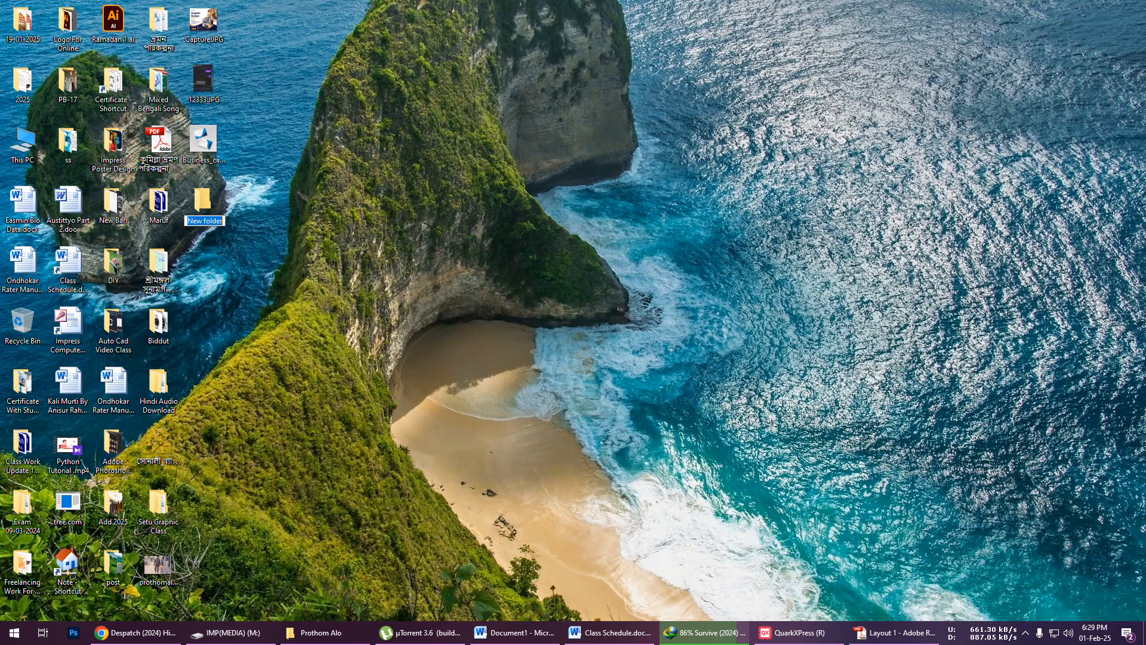
{"action": "type", "text": "Prothom alo"}
{"action": "key", "text": "Return"}
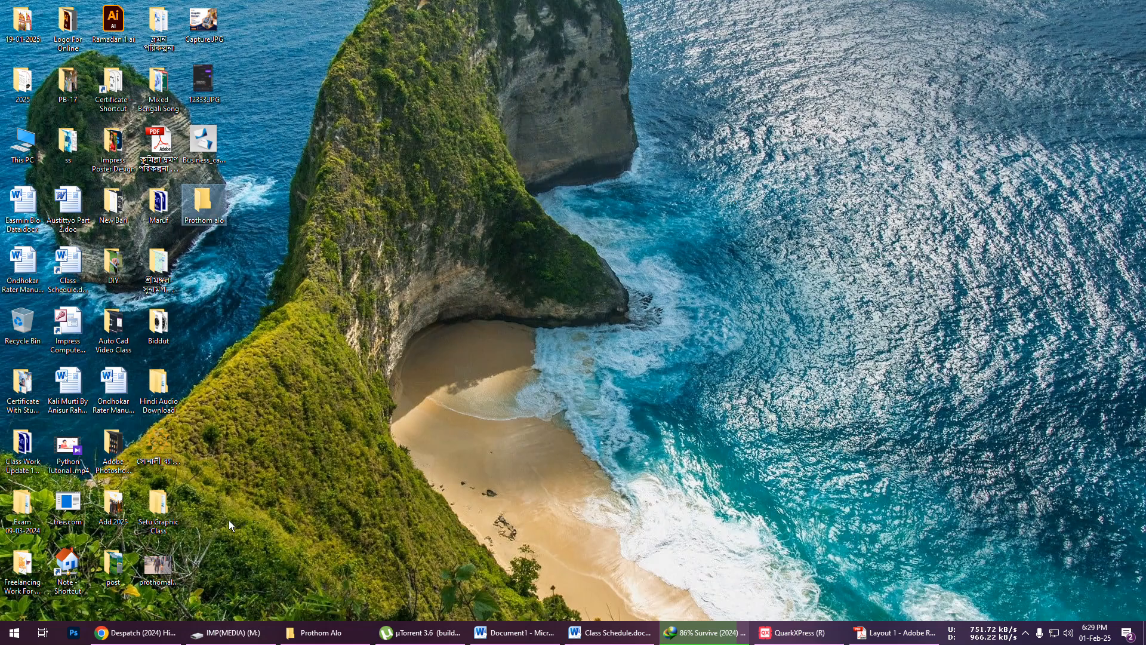
- Switch to a new maximized Chrome window and open the Google search page
{"action": "left_click", "coordinate": [7, 636]}
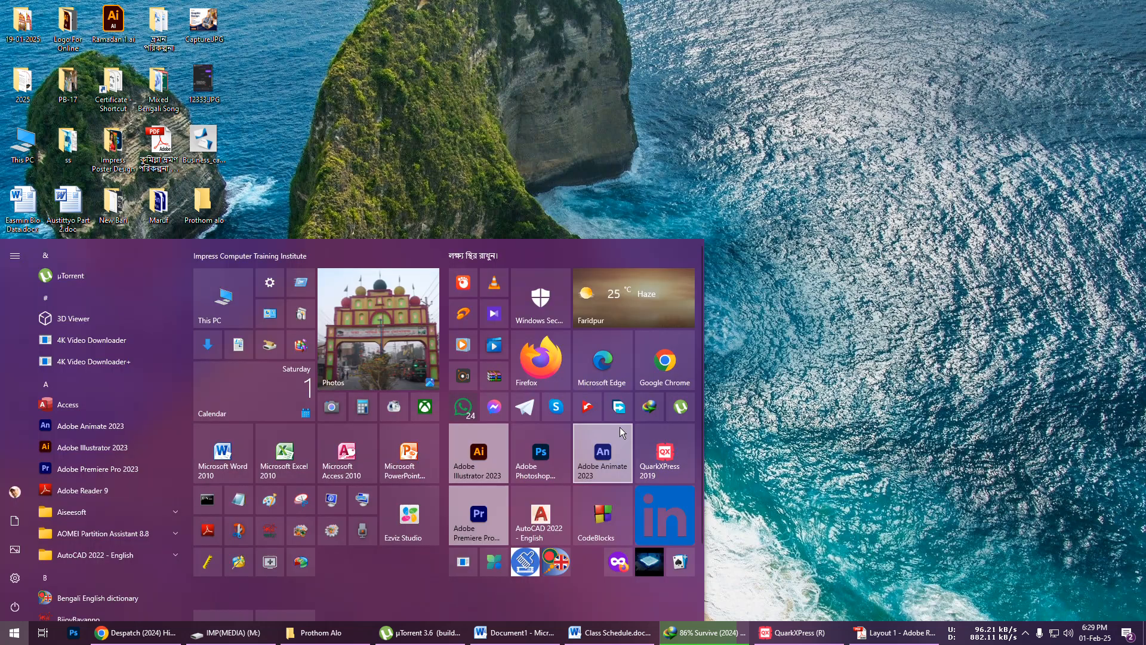
{"action": "left_click", "coordinate": [643, 346]}
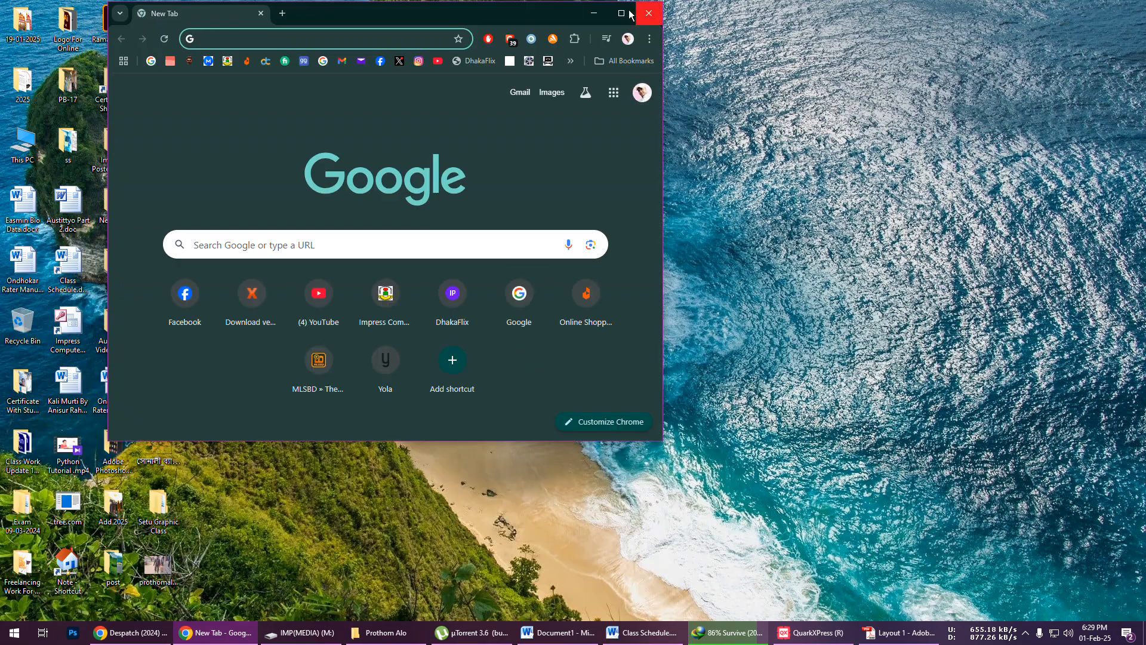
{"action": "left_click", "coordinate": [621, 13]}
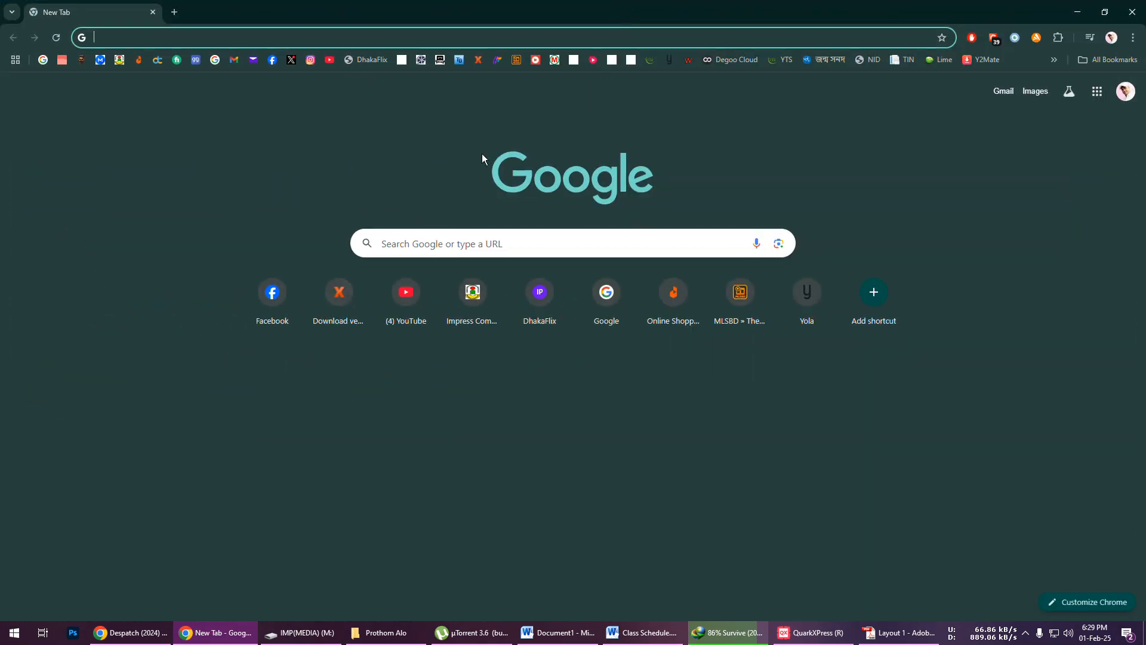
{"action": "left_click", "coordinate": [215, 59]}
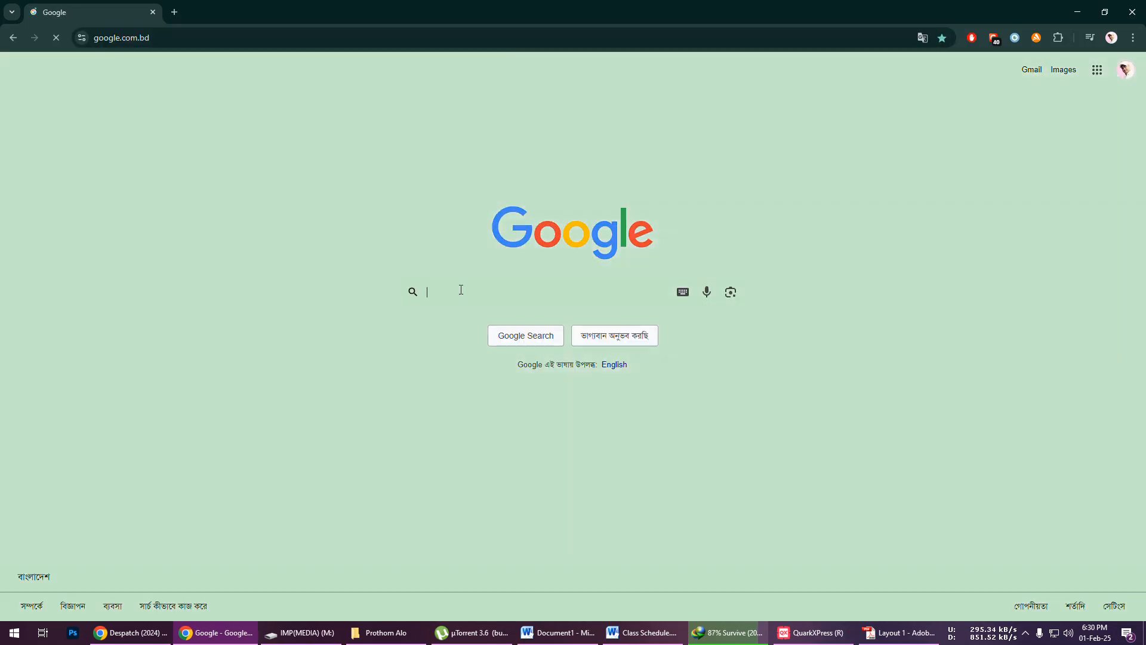
- Search Google for "prothom alo logo" and show the image results
{"action": "left_click", "coordinate": [461, 290]}
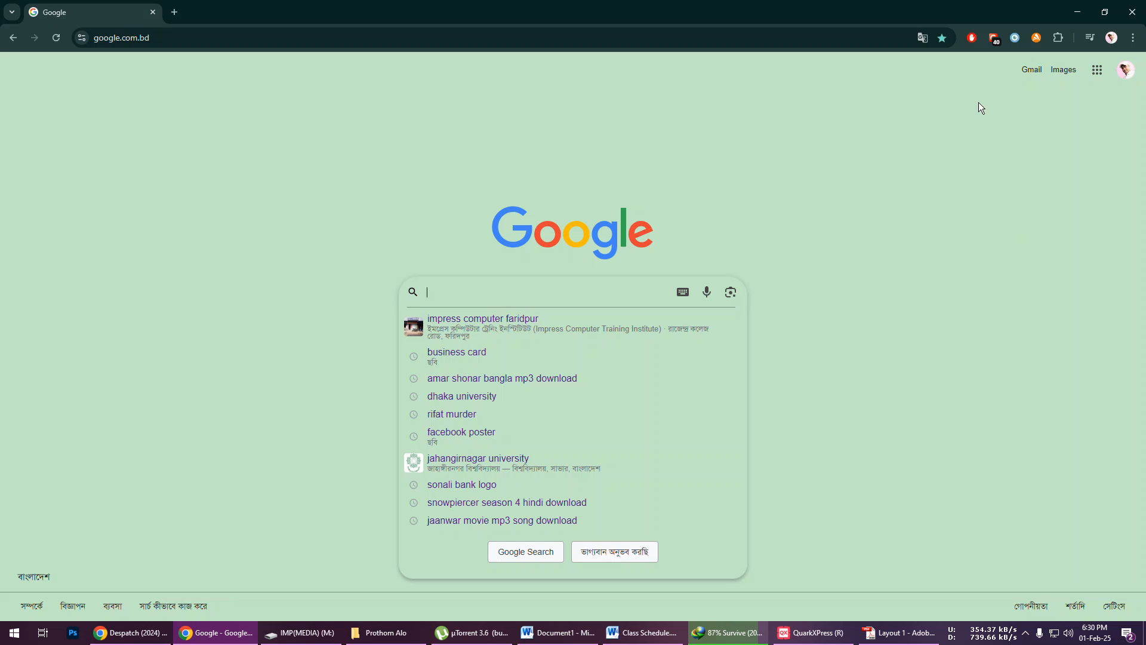
{"action": "type", "text": "prot"}
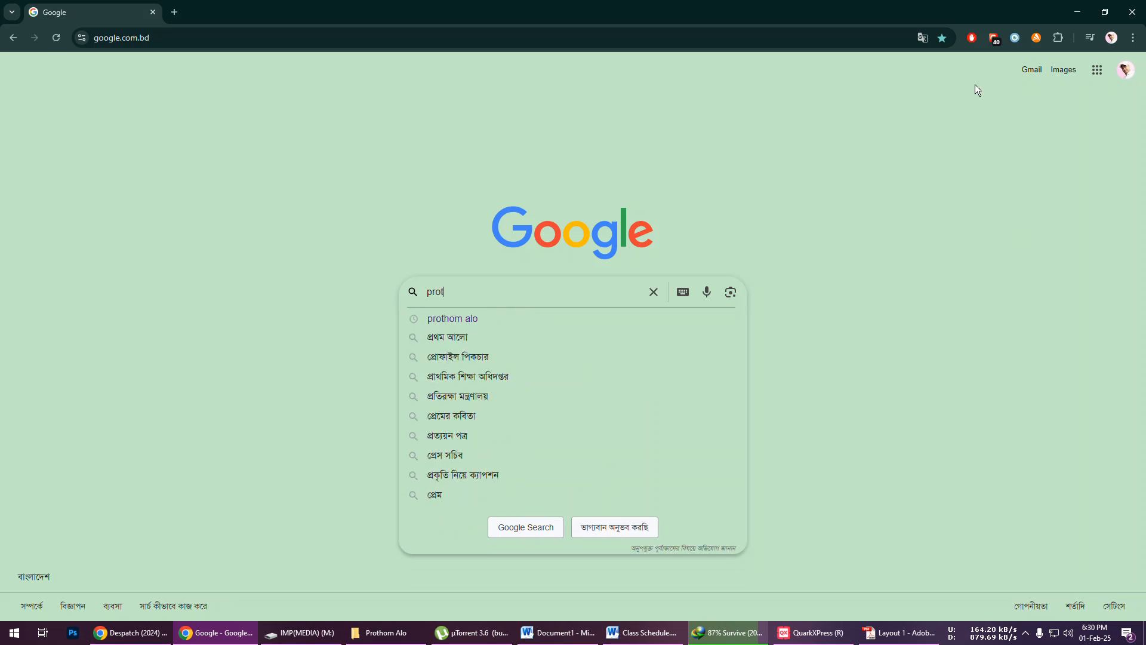
{"action": "type", "text": "hom alo logo"}
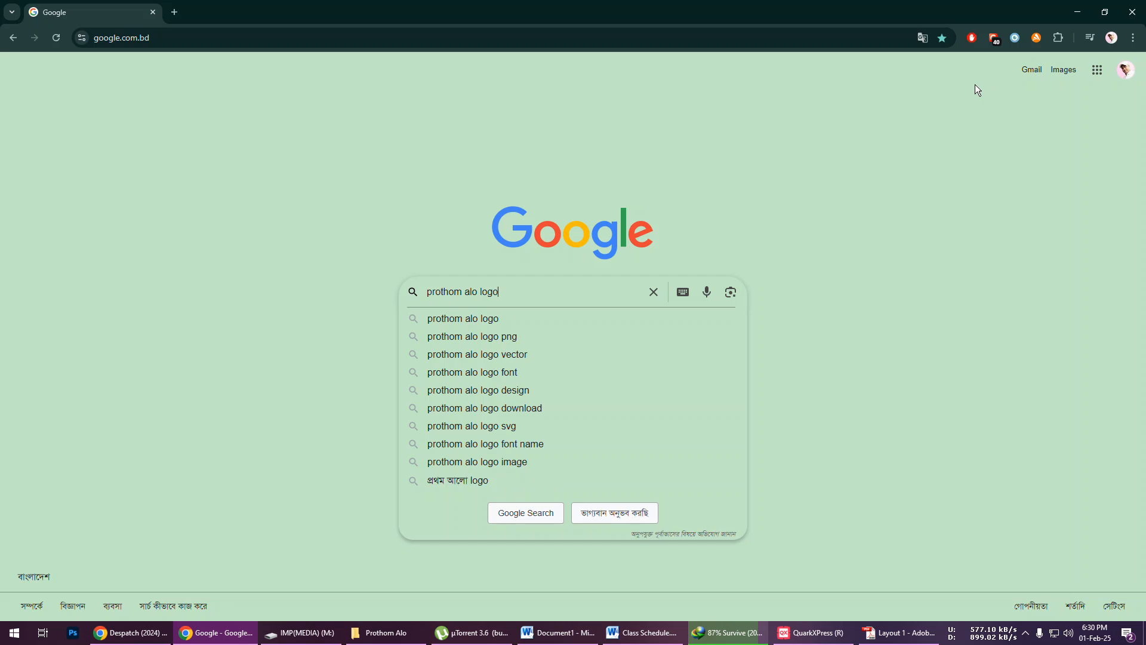
{"action": "key", "text": "Return"}
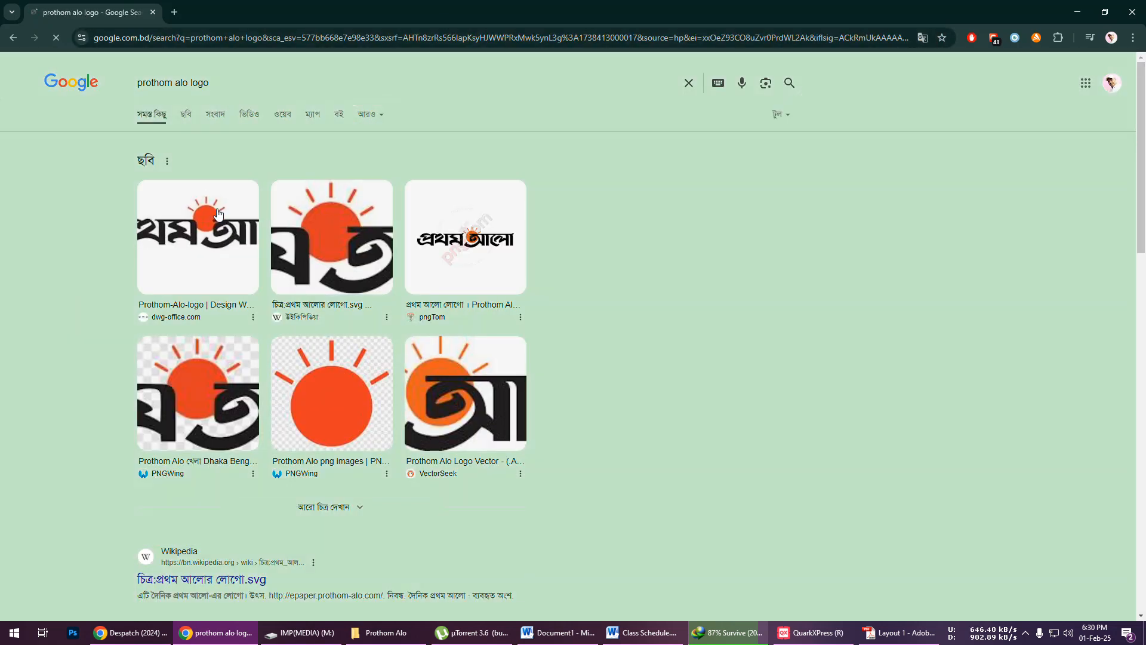
{"action": "left_click", "coordinate": [186, 117]}
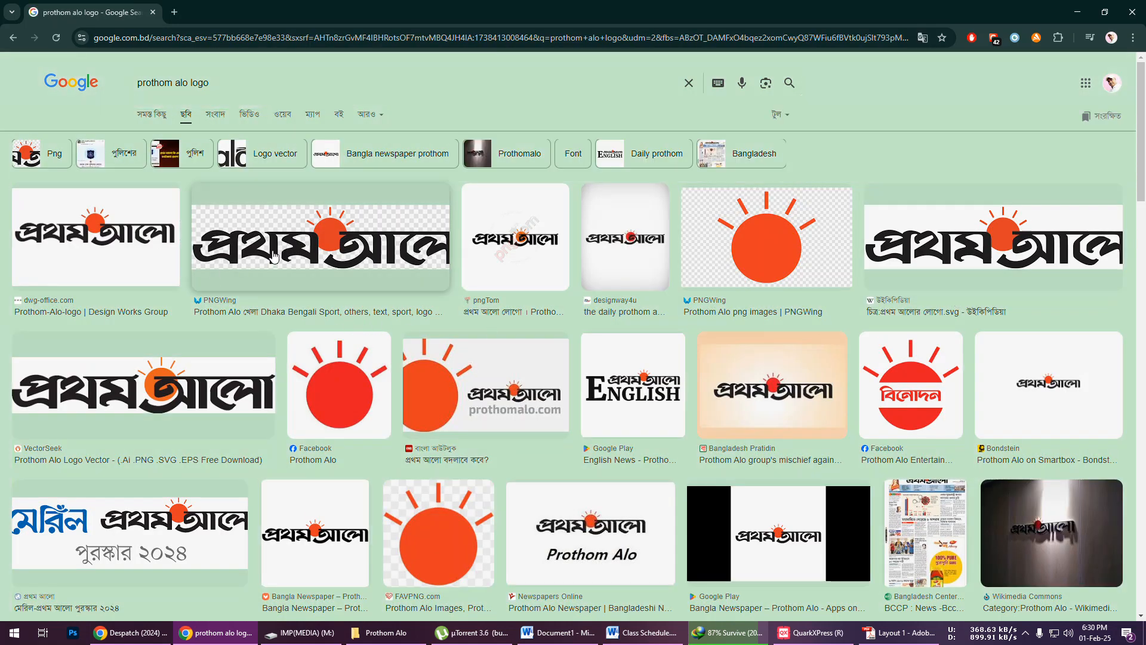
- Save the Wikipedia version of the Prothom Alo logo as Logo.png in the Prothom alo folder on the Desktop
{"action": "left_click", "coordinate": [955, 241]}
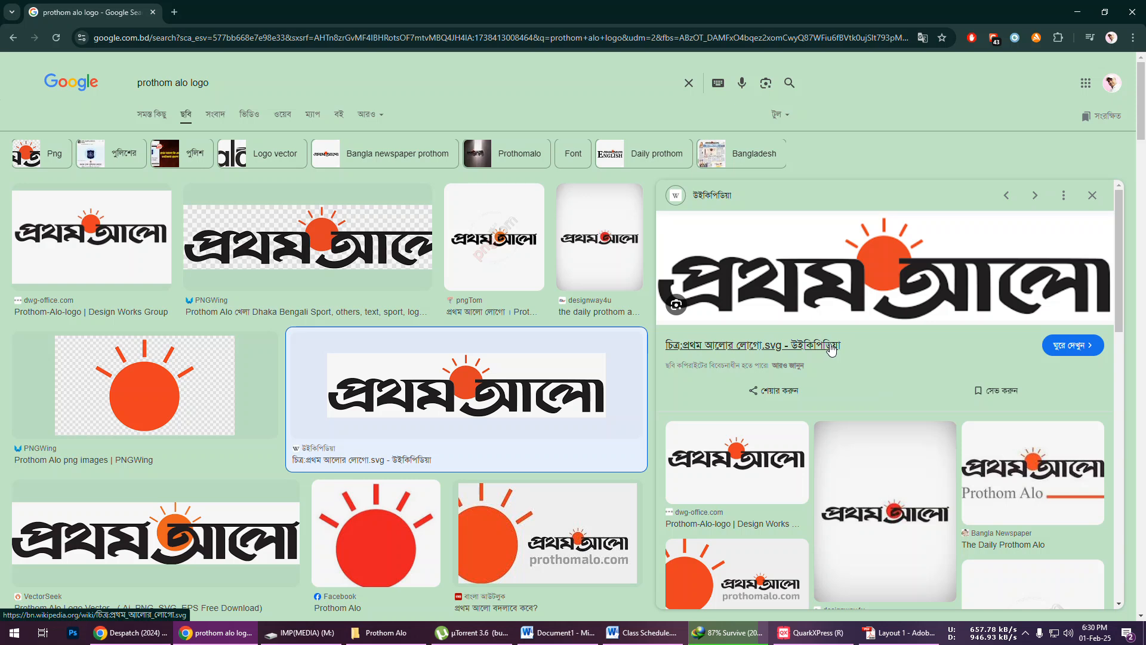
{"action": "right_click", "coordinate": [823, 264]}
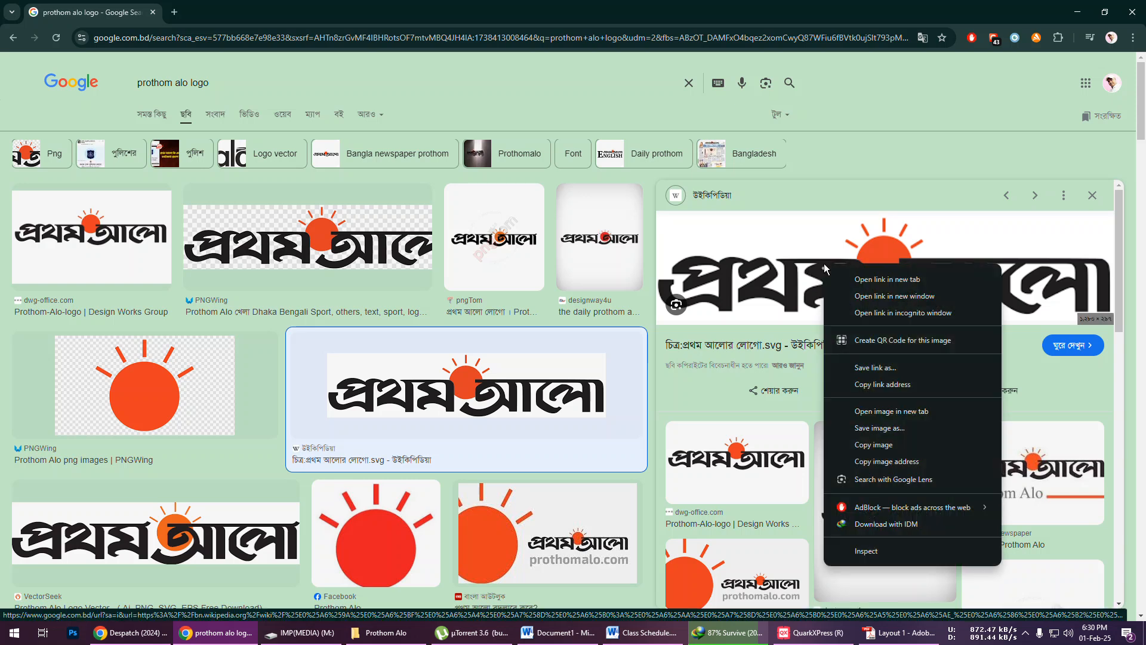
{"action": "left_click", "coordinate": [880, 428]}
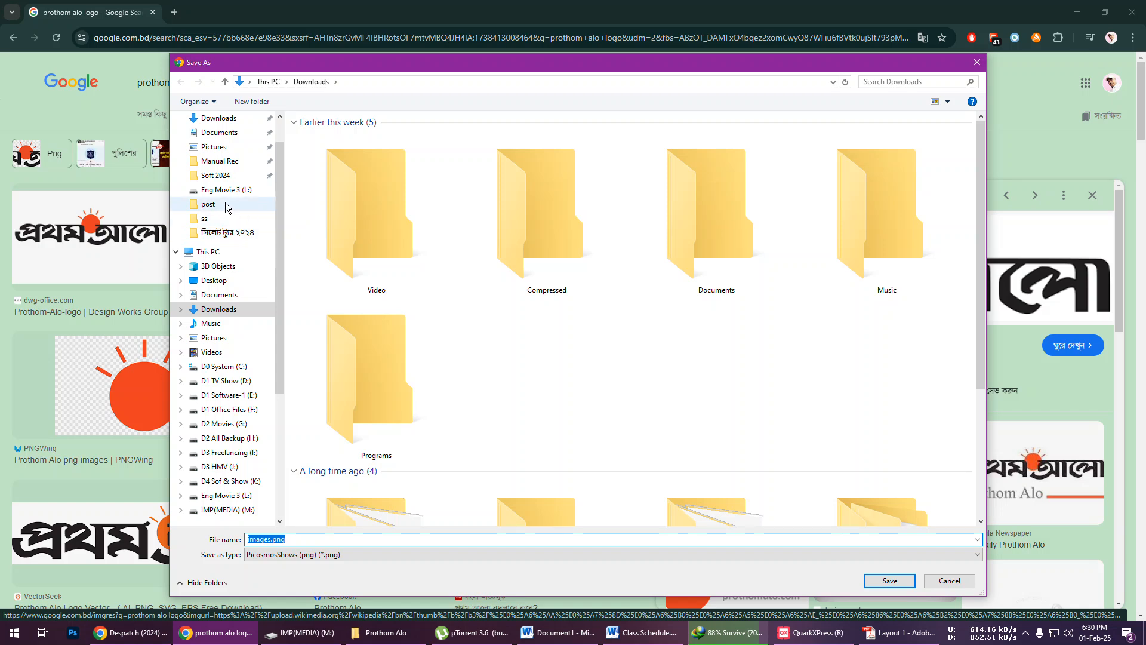
{"action": "scroll", "coordinate": [222, 217], "scroll_direction": "up", "scroll_amount": 1}
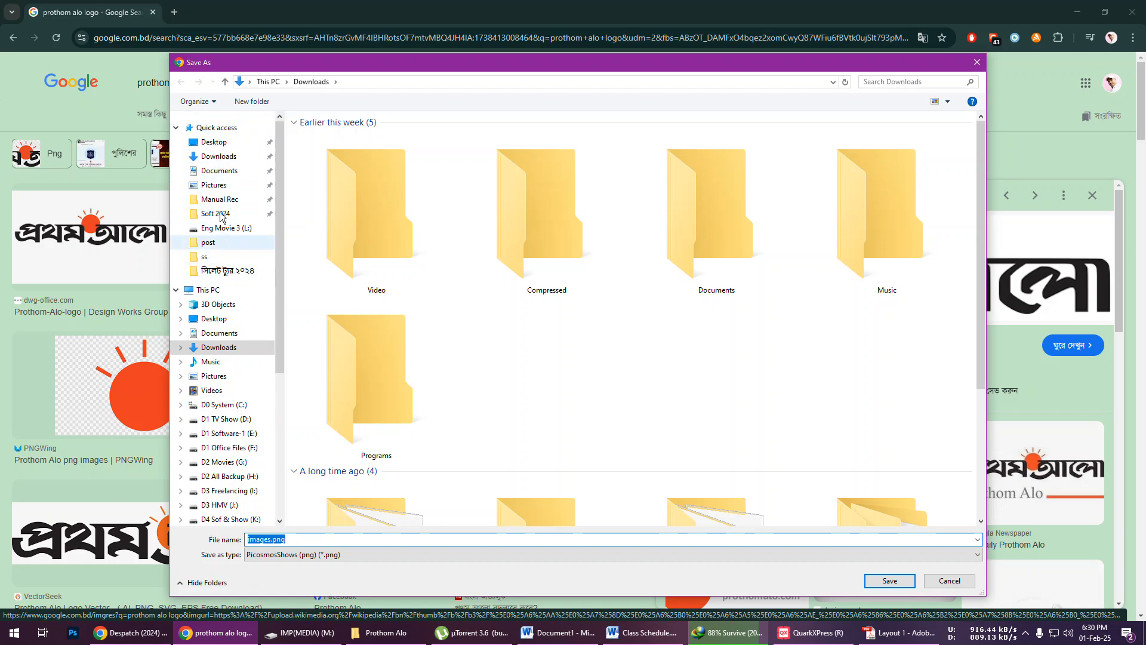
{"action": "left_click", "coordinate": [213, 142]}
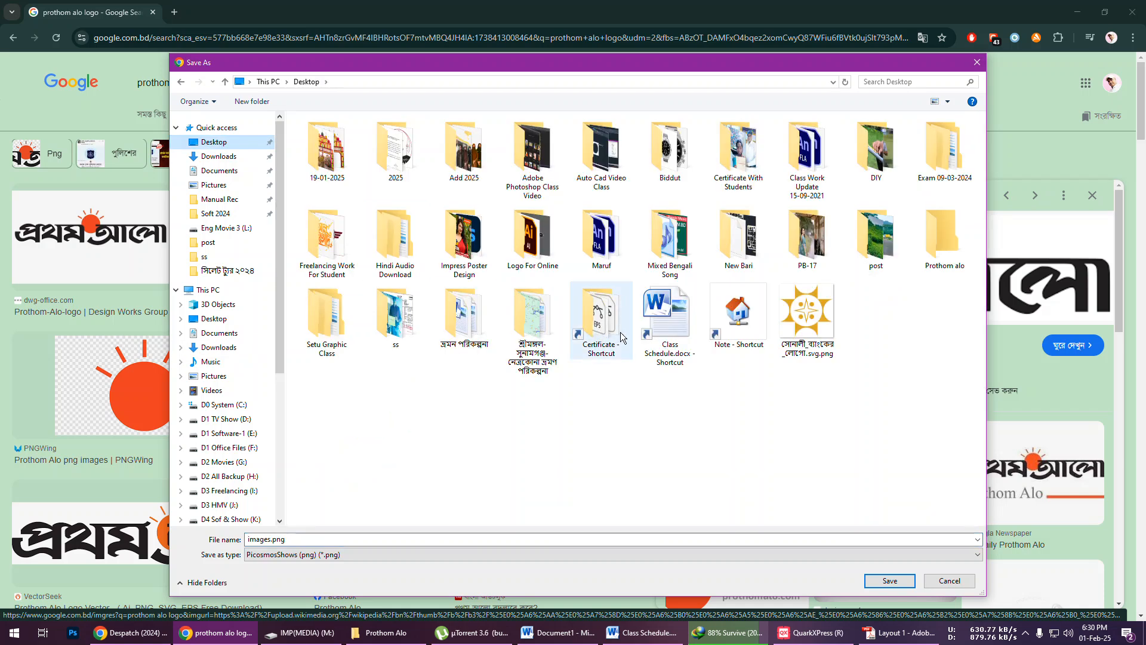
{"action": "double_click", "coordinate": [935, 233]}
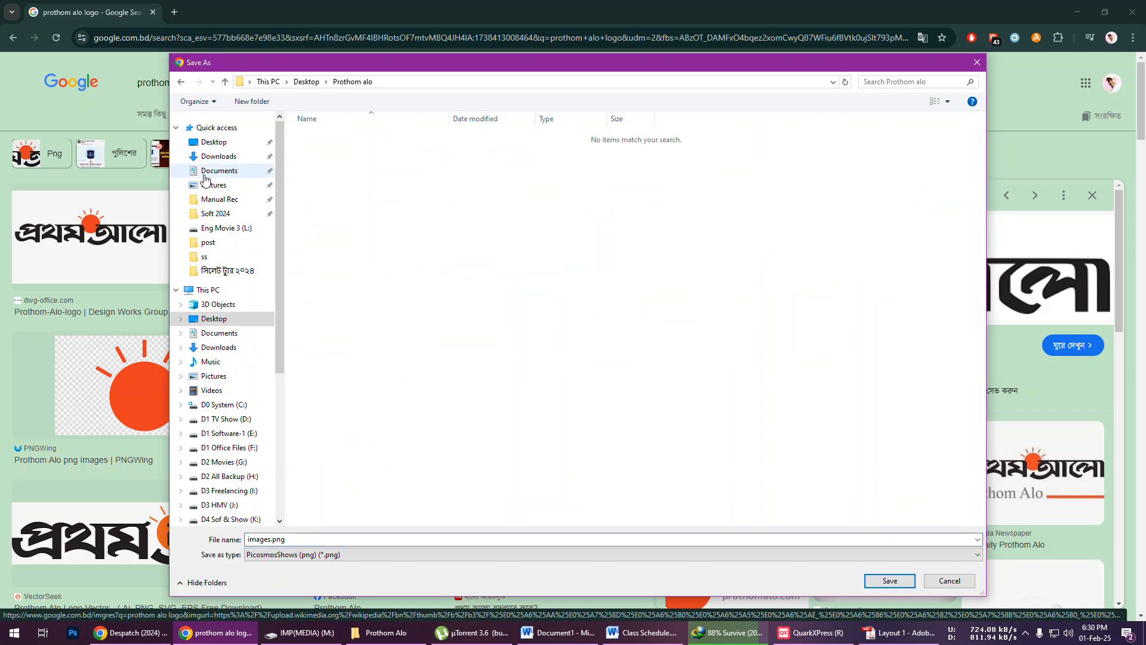
{"action": "left_click", "coordinate": [266, 539]}
{"action": "double_click", "coordinate": [266, 539]}
{"action": "left_click", "coordinate": [266, 539]}
{"action": "mouse_move", "coordinate": [266, 539]}
{"action": "left_mouse_down"}
{"action": "mouse_move", "coordinate": [249, 539]}
{"action": "mouse_move", "coordinate": [273, 538]}
{"action": "left_mouse_up"}
{"action": "type", "text": "Logo"}
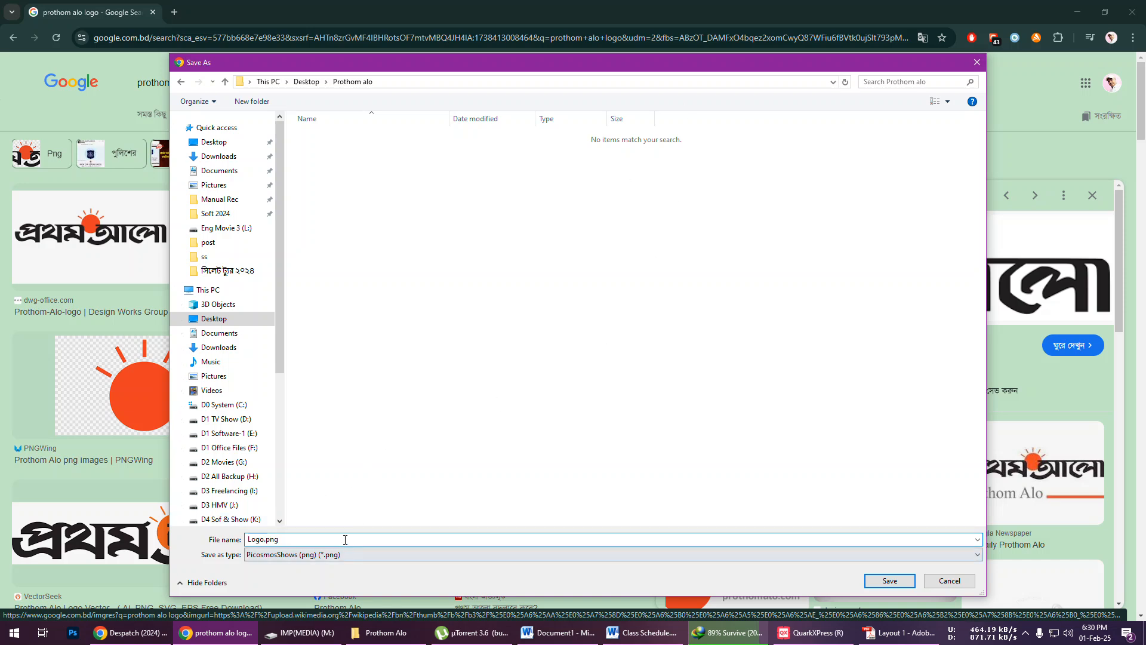
{"action": "left_click", "coordinate": [888, 582]}
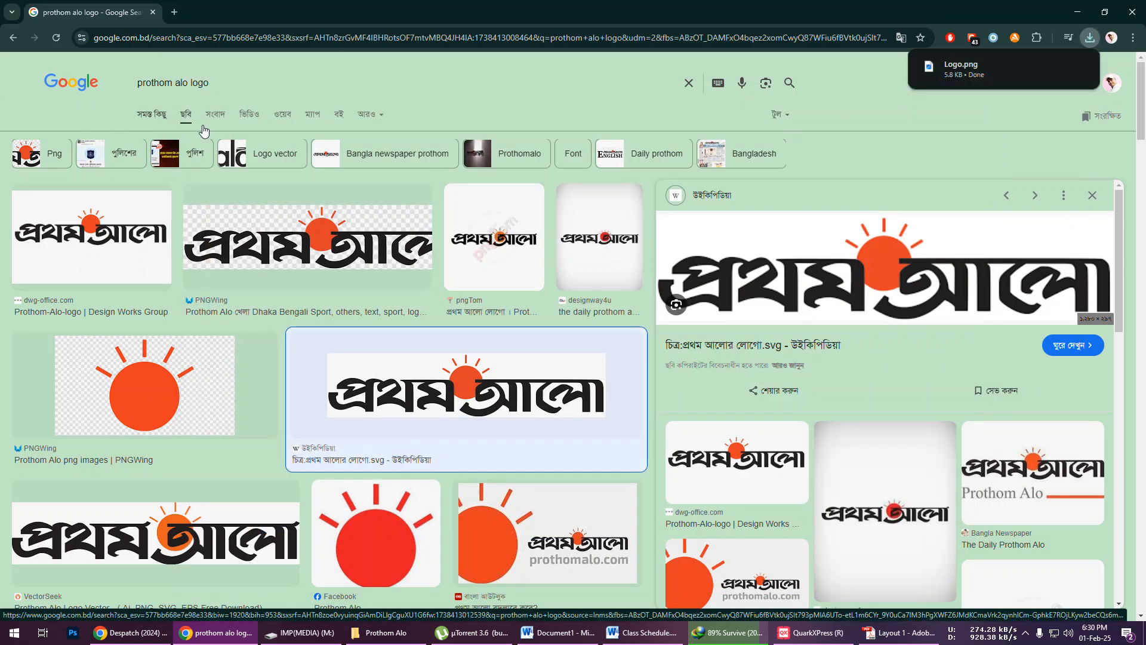
- Replace the image search query with "News Bangladesh today" and run the search
{"action": "left_click_drag", "start_coordinate": [220, 84], "coordinate": [81, 87]}
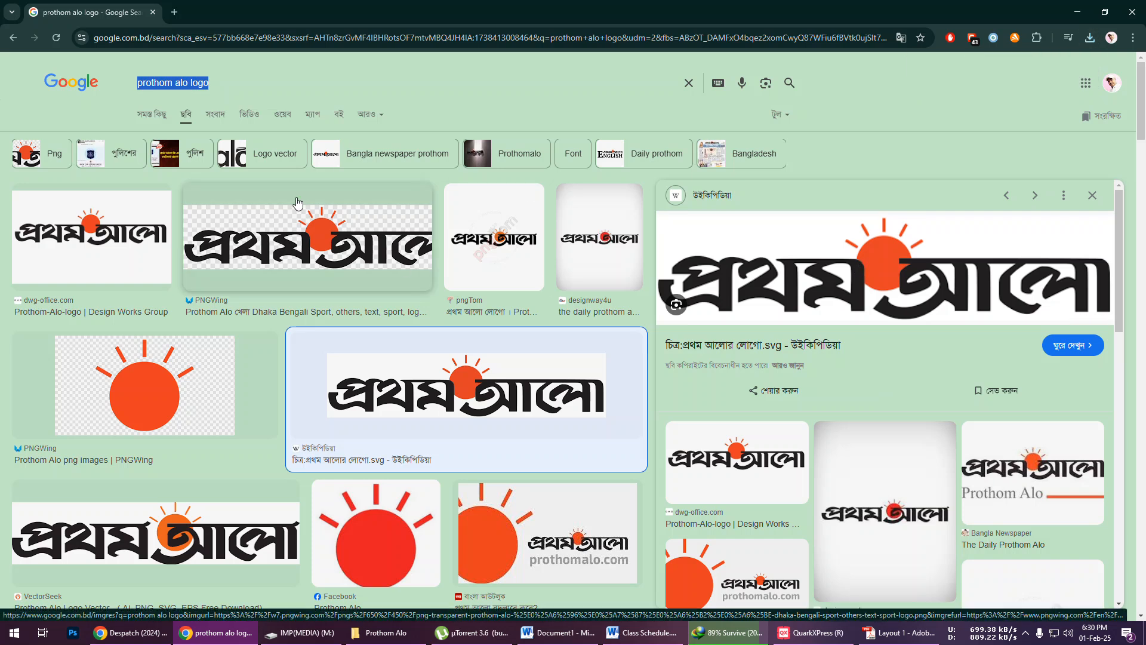
{"action": "key", "text": "BackSpace"}
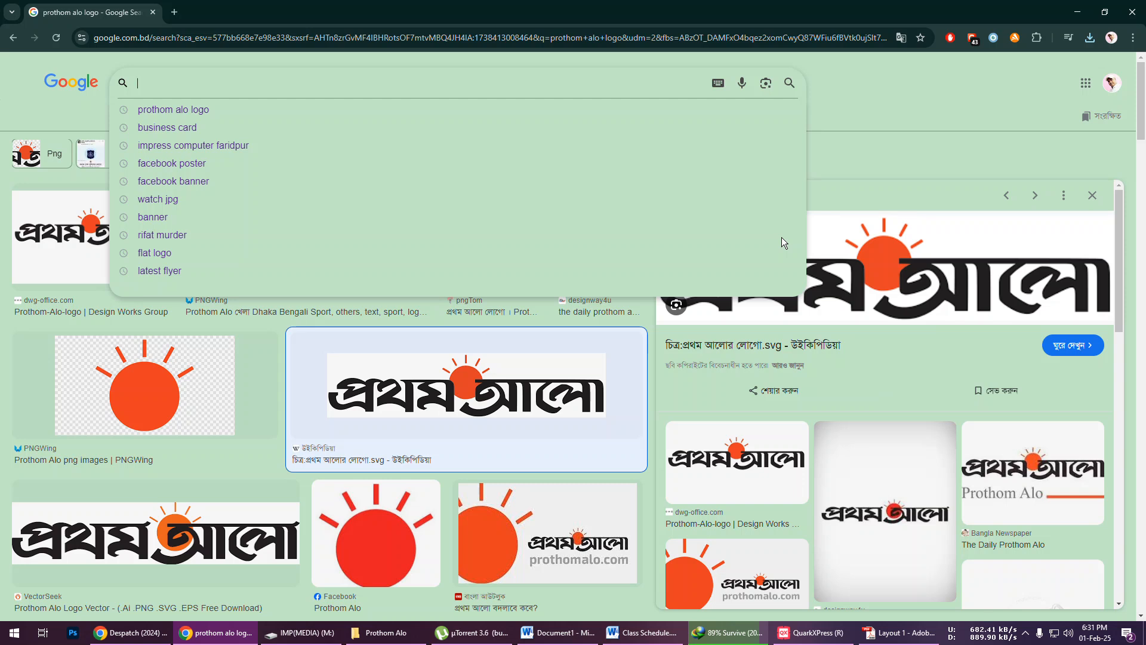
{"action": "type", "text": "News "}
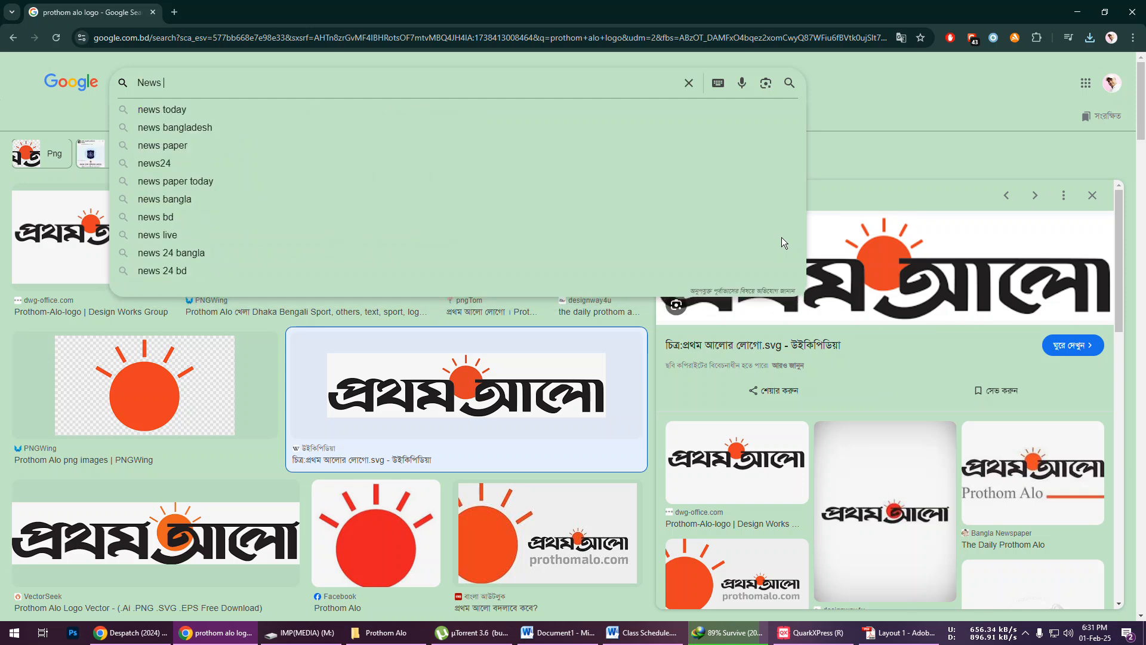
{"action": "type", "text": "Bangladesh"}
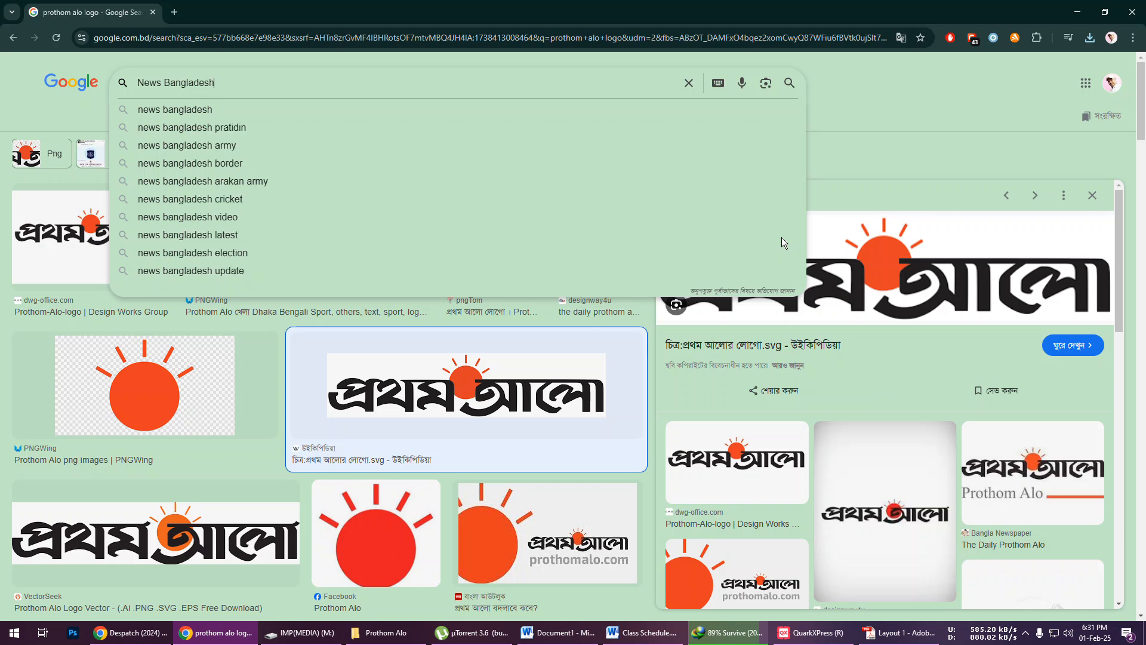
{"action": "type", "text": " toda"}
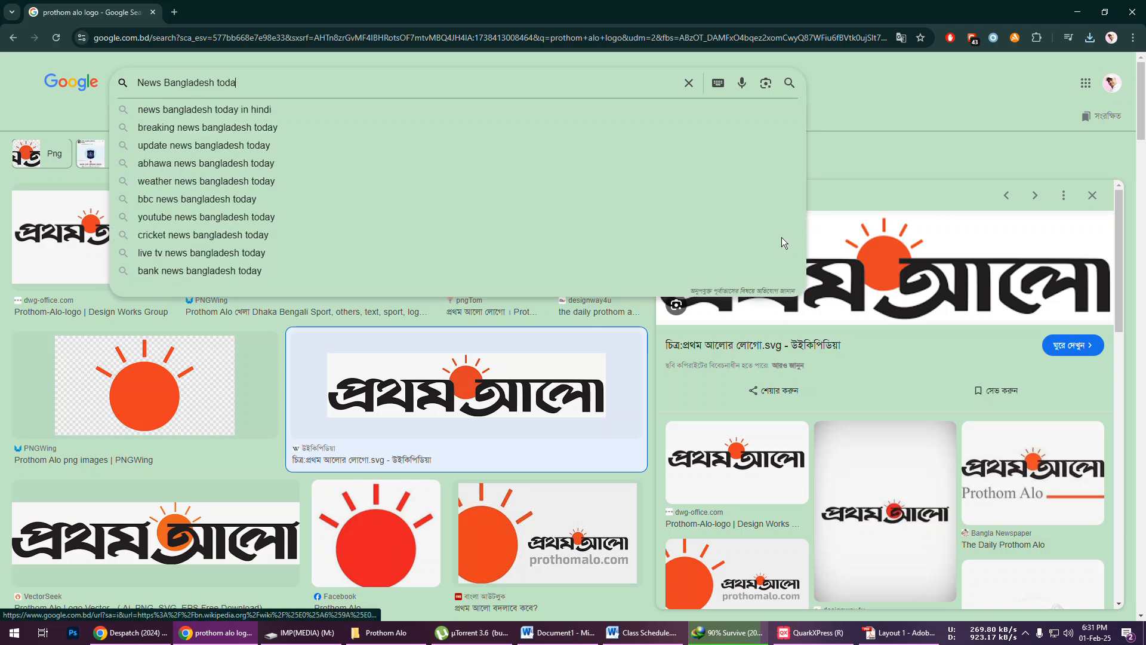
{"action": "key", "text": "Return"}
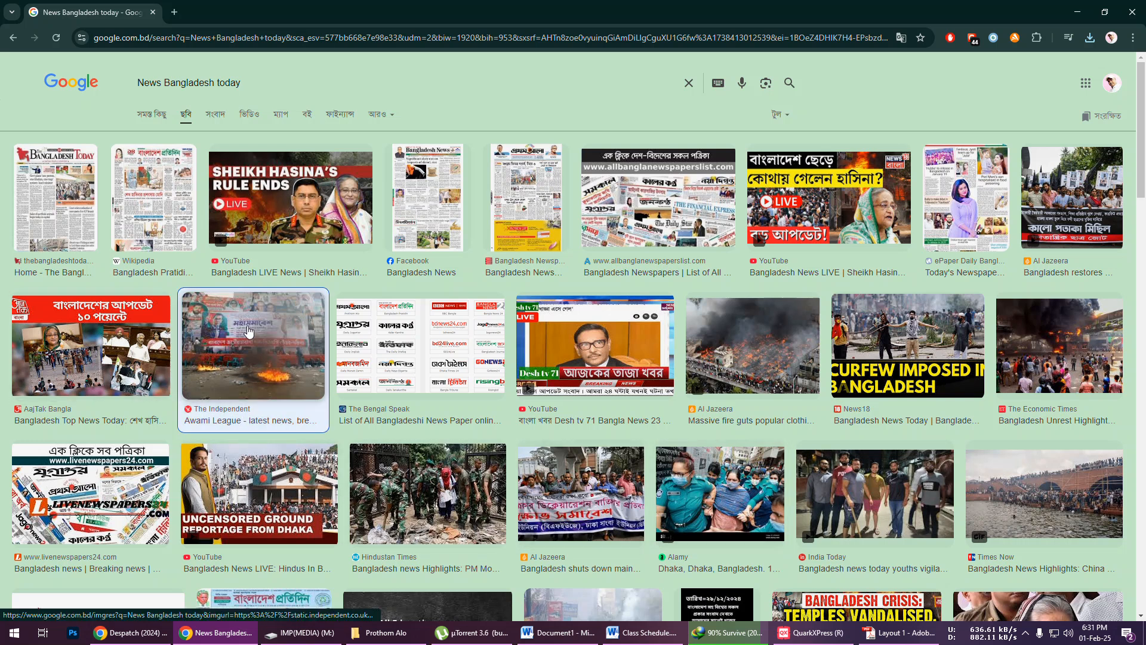
- Open The Independent's Awami League photo of fires burning on a street in the image preview
{"action": "left_click", "coordinate": [250, 331]}
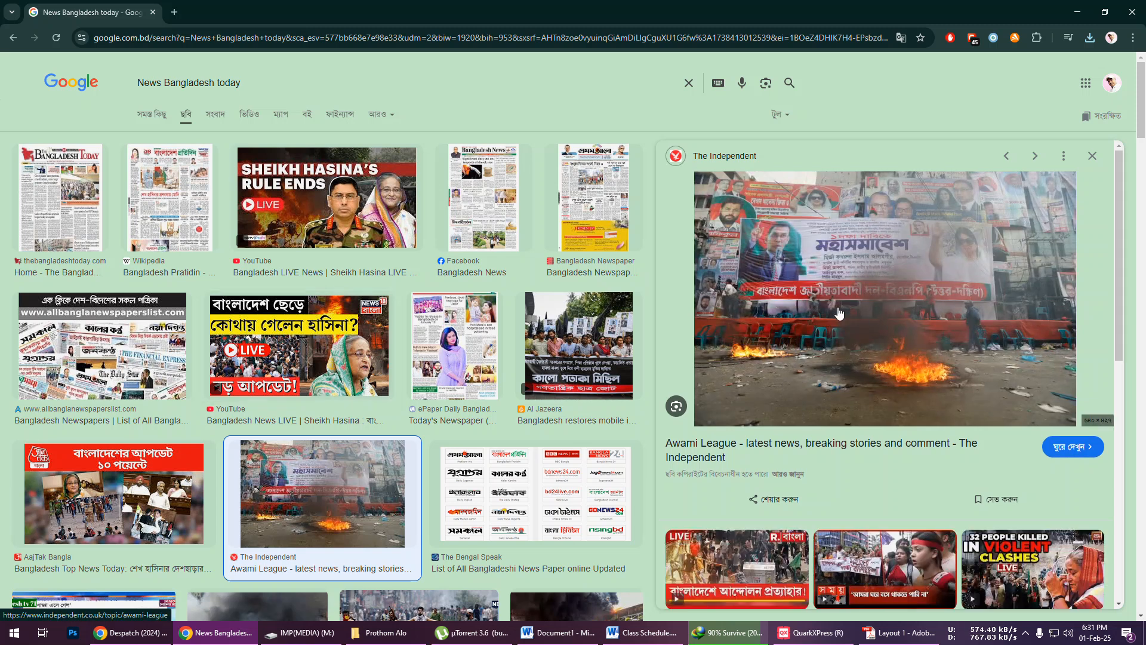
{"action": "right_click", "coordinate": [866, 221]}
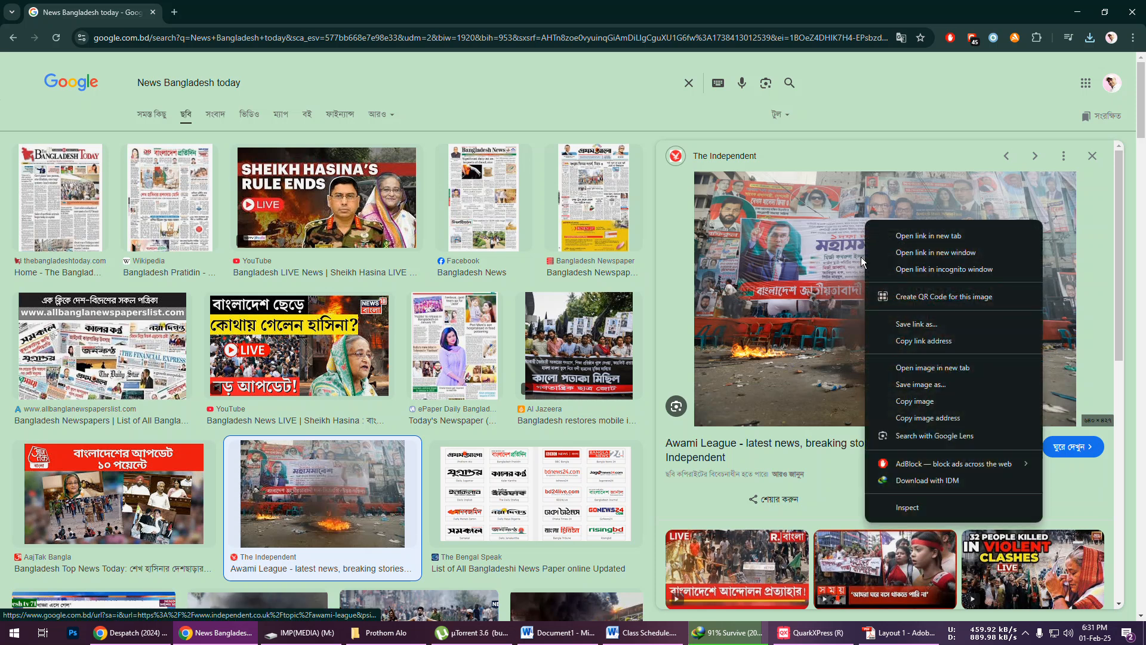
{"action": "left_click", "coordinate": [929, 388]}
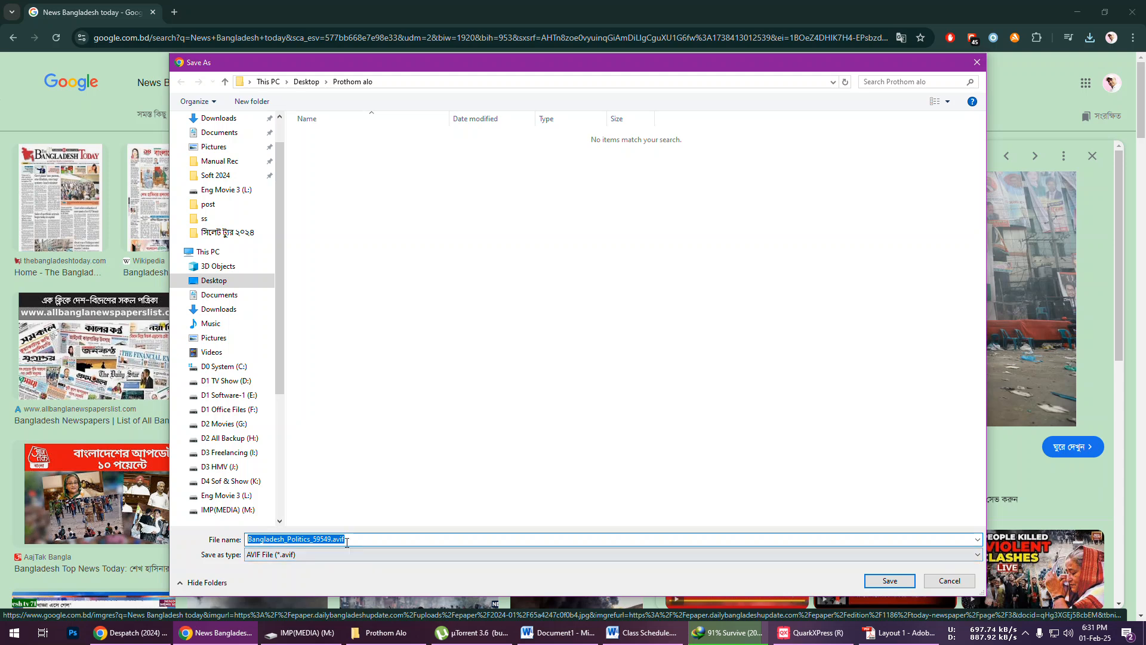
{"action": "left_click", "coordinate": [355, 539]}
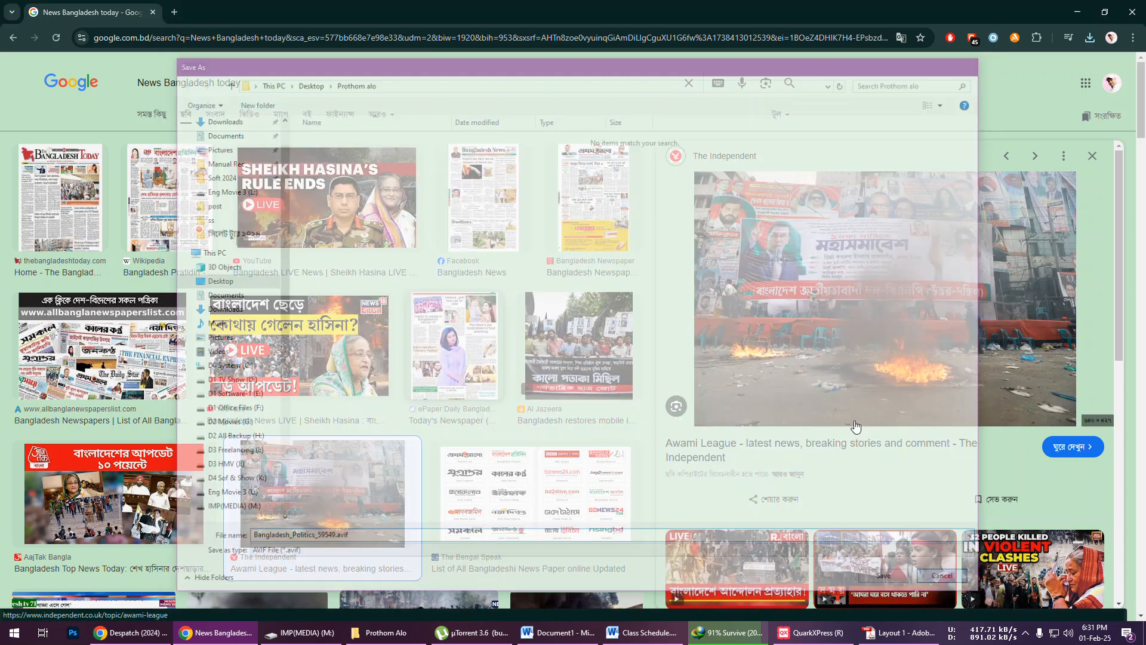
{"action": "left_click", "coordinate": [950, 585]}
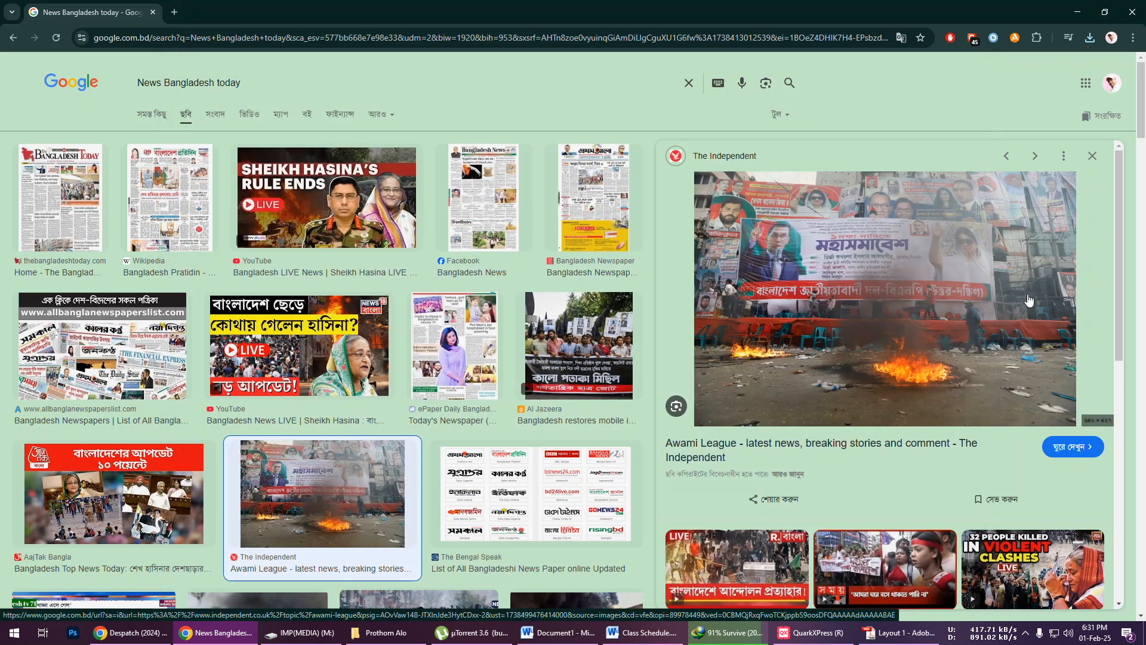
- Open the Snipping Tool and capture the full burning-street photo shown in the image preview
{"action": "left_click", "coordinate": [14, 632]}
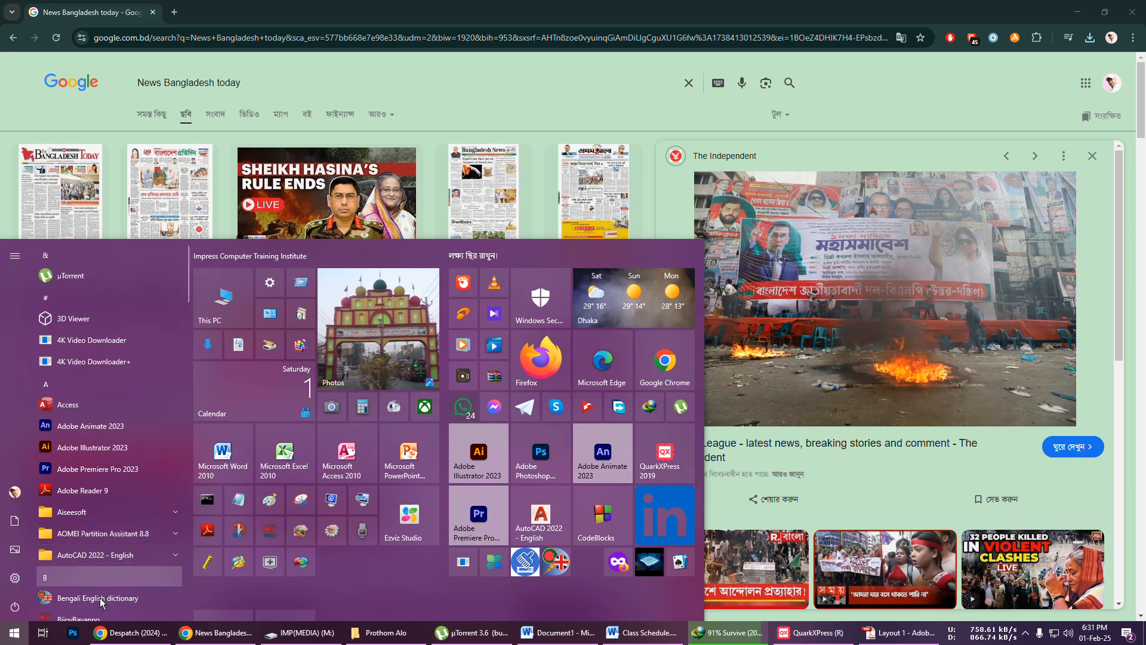
{"action": "left_click", "coordinate": [10, 634]}
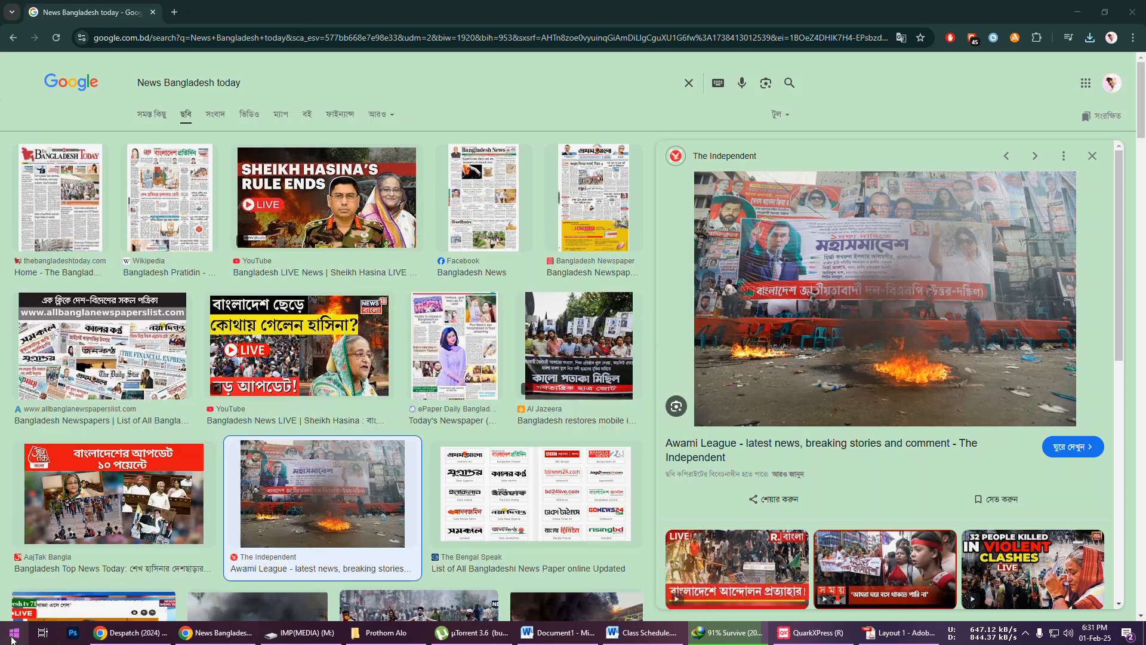
{"action": "left_click", "coordinate": [11, 634]}
{"action": "type", "text": "snip"}
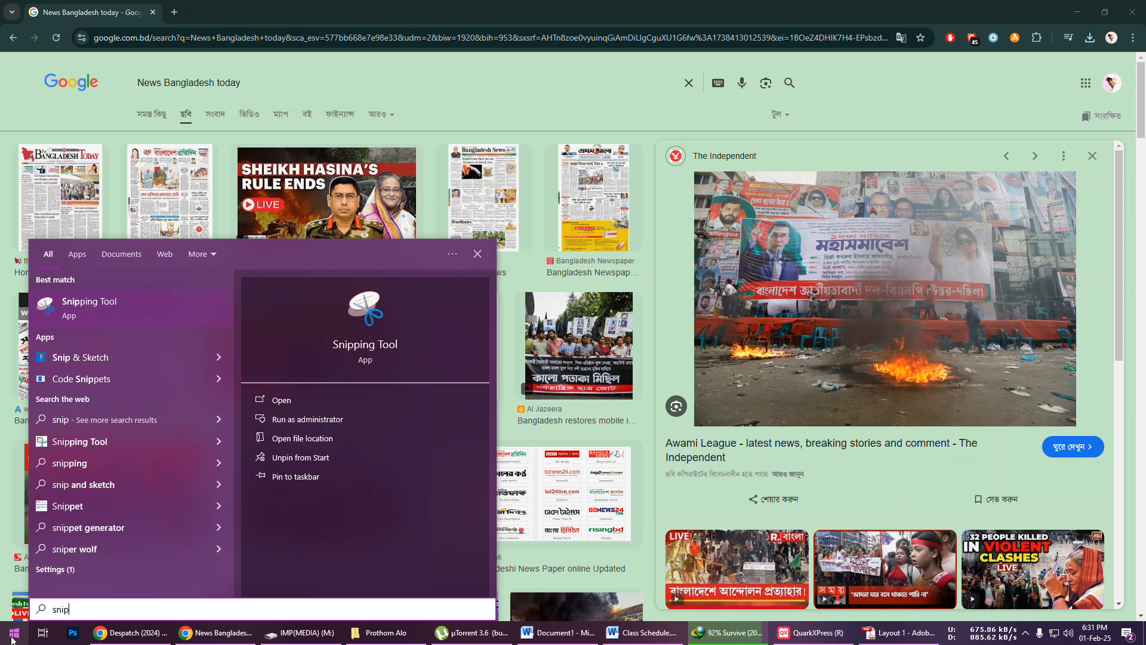
{"action": "left_click", "coordinate": [96, 306]}
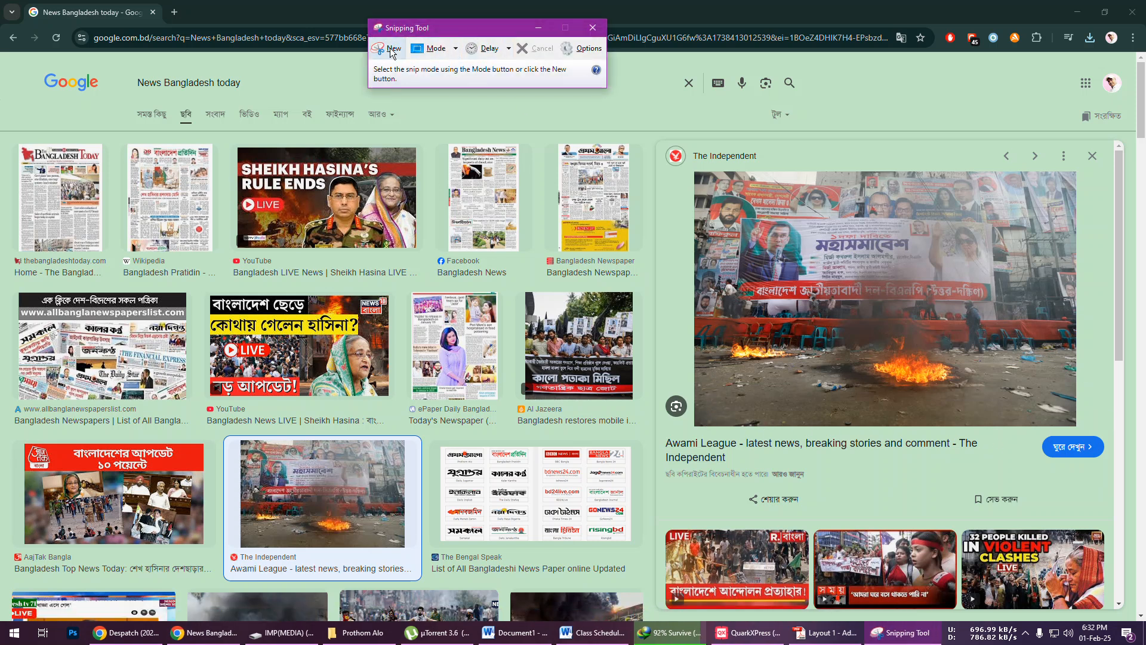
{"action": "left_click_drag", "start_coordinate": [467, 28], "coordinate": [485, 69]}
{"action": "left_click", "coordinate": [406, 89]}
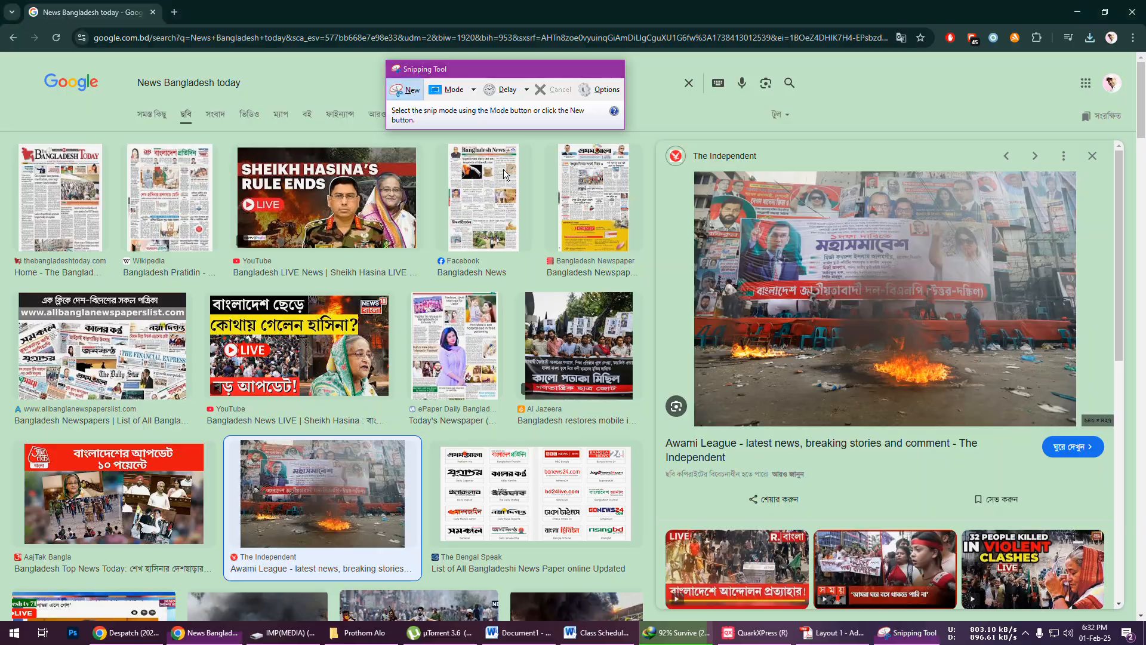
{"action": "left_click_drag", "start_coordinate": [695, 172], "coordinate": [1076, 424]}
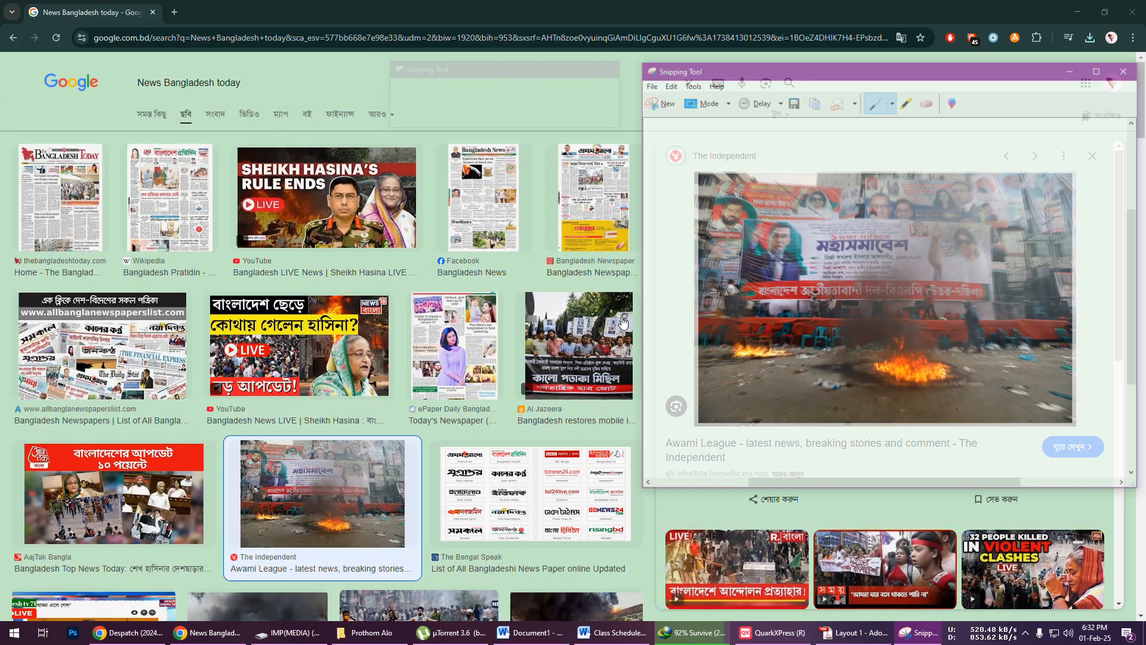
- Save the snip as Headlines Photo.JPG in the Prothom alo folder on the Desktop and minimize the Snipping Tool
{"action": "left_click", "coordinate": [793, 101]}
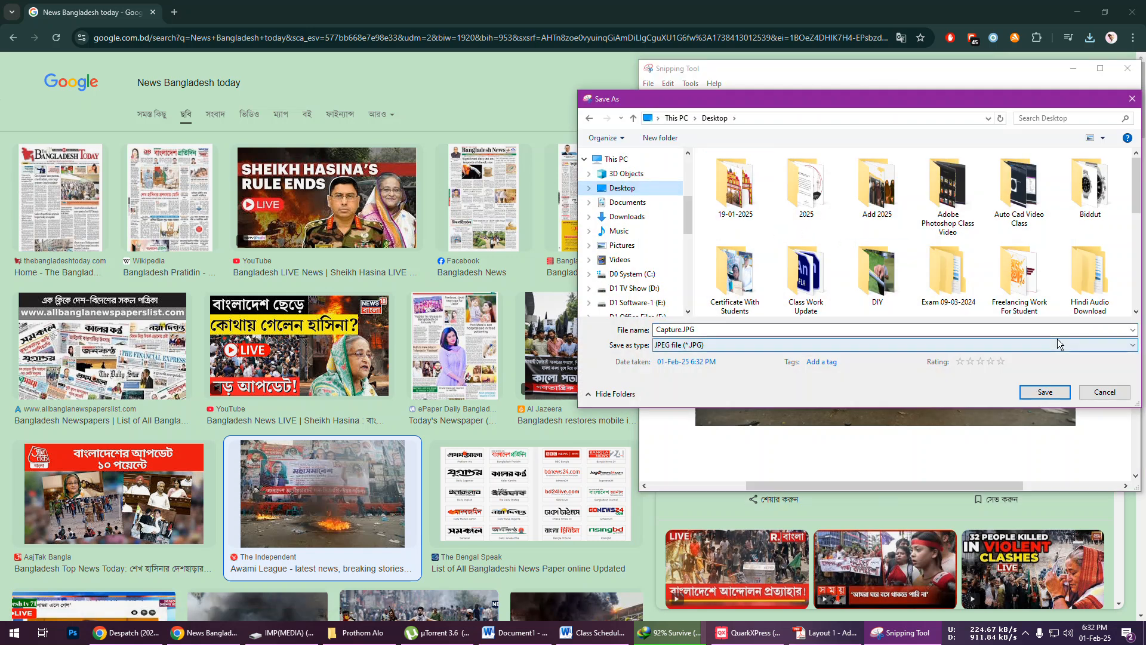
{"action": "scroll", "coordinate": [998, 290], "scroll_direction": "down", "scroll_amount": 3}
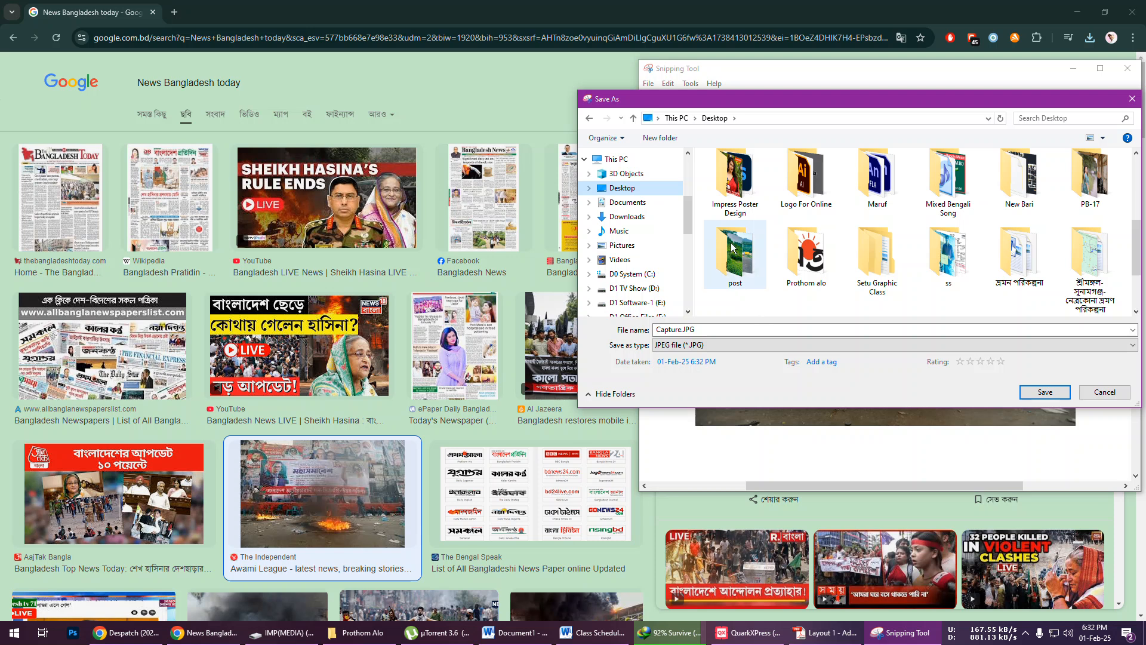
{"action": "double_click", "coordinate": [806, 265]}
{"action": "double_click", "coordinate": [683, 329]}
{"action": "left_click_drag", "start_coordinate": [683, 329], "coordinate": [649, 329]}
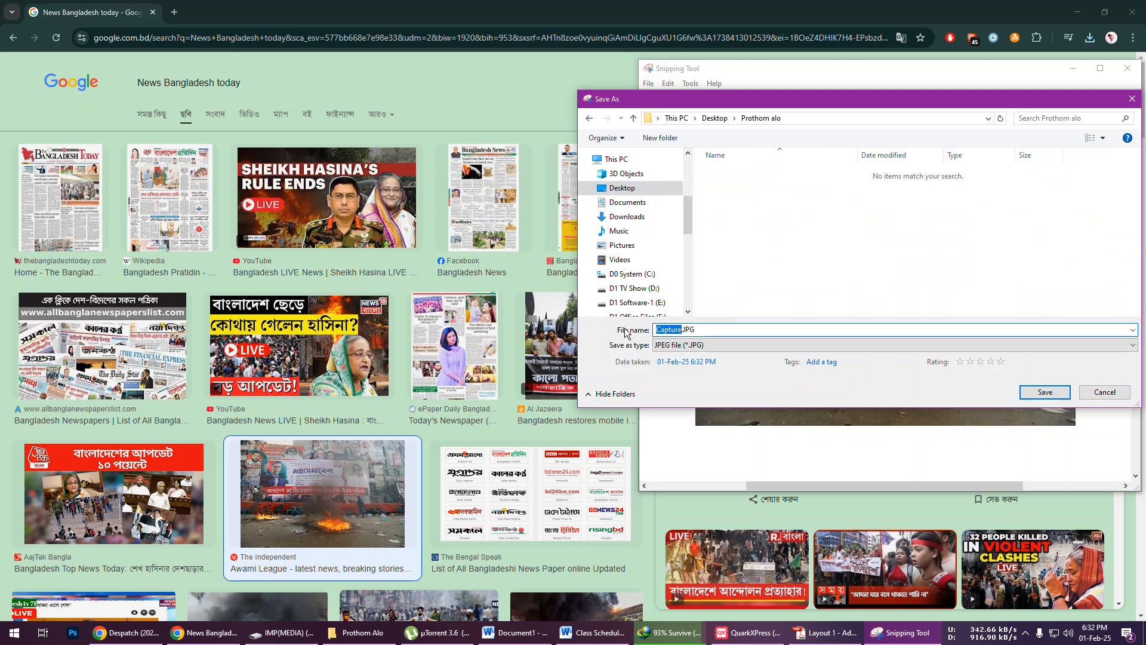
{"action": "type", "text": "Headlines"}
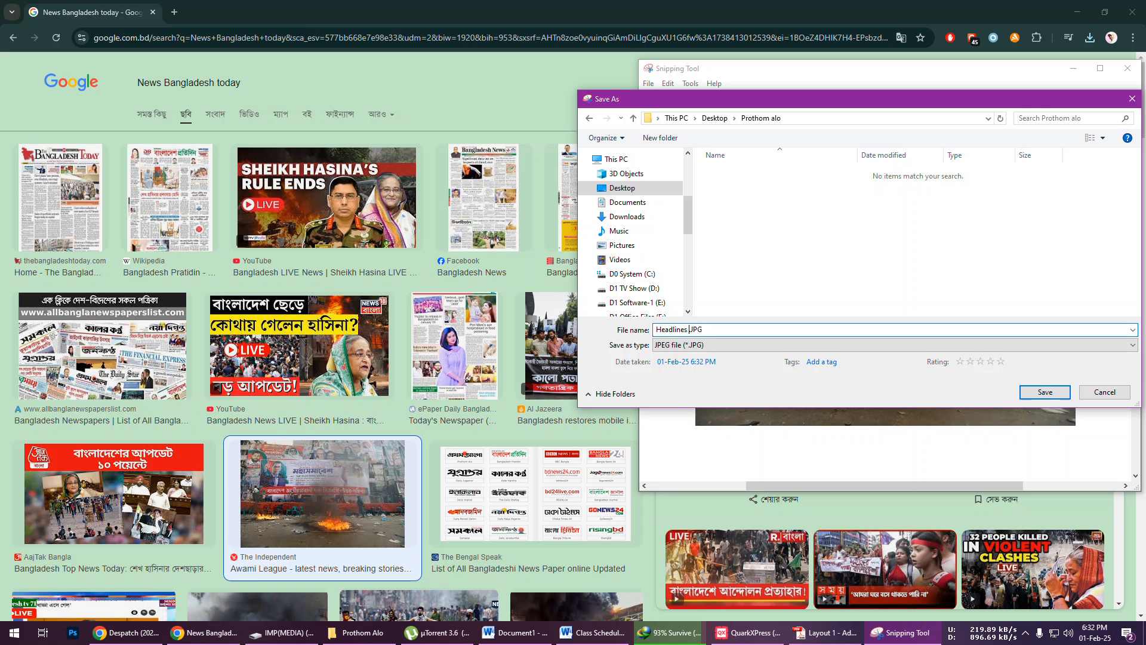
{"action": "type", "text": "Ph"}
{"action": "key", "text": "BackSpace"}
{"action": "key", "text": "BackSpace"}
{"action": "type", "text": "to"}
{"action": "left_click", "coordinate": [1046, 390]}
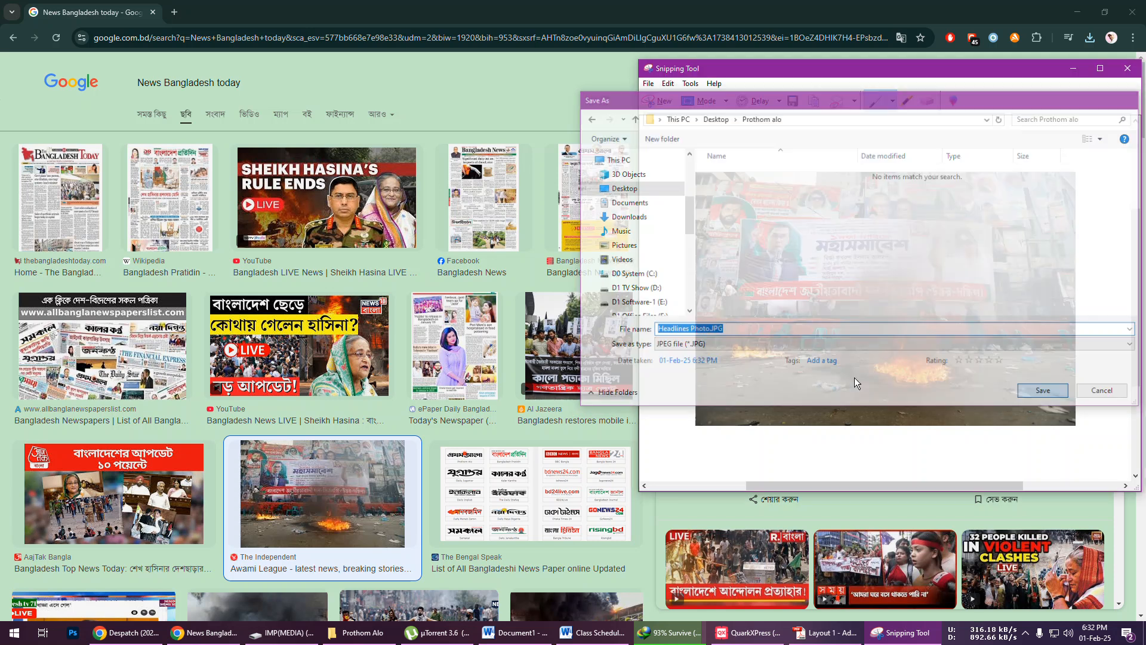
{"action": "left_click", "coordinate": [1073, 68]}
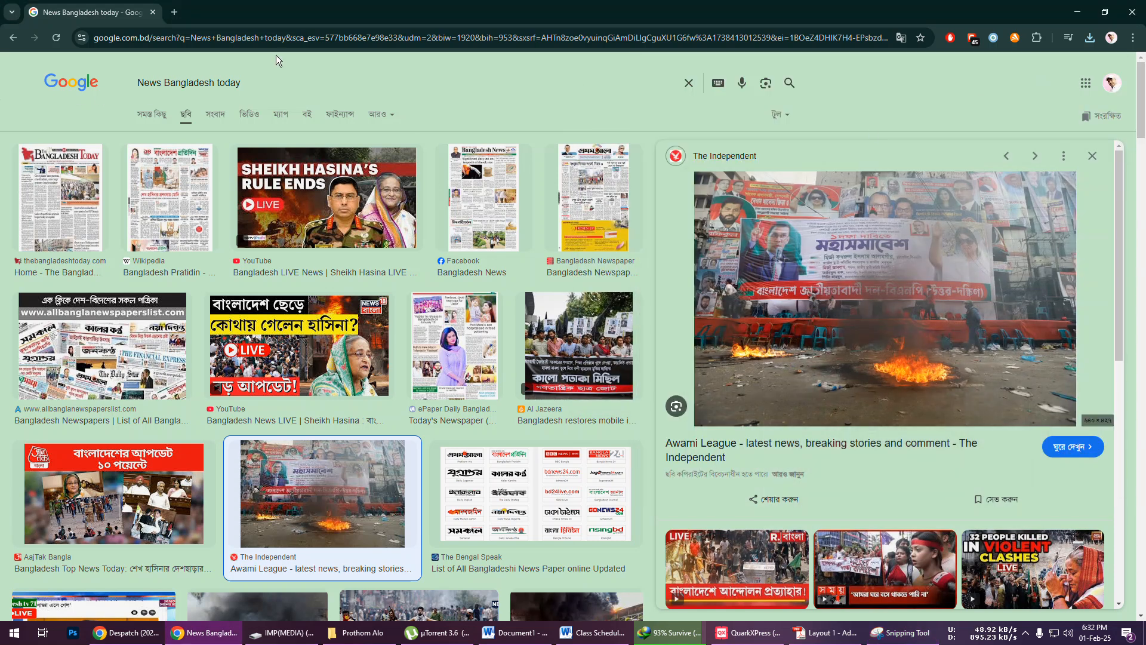
- Check the sample front page in Adobe Reader, and search Google Images in Chrome for "dr. younus"
{"action": "left_click", "coordinate": [824, 633]}
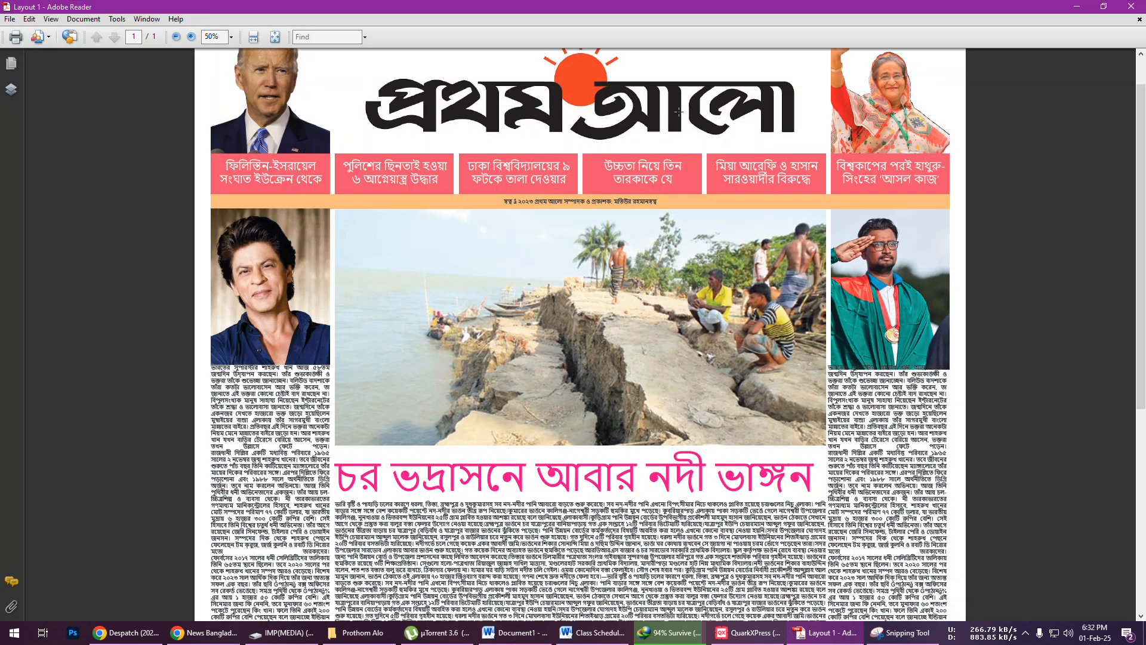
{"action": "left_click", "coordinate": [1077, 6]}
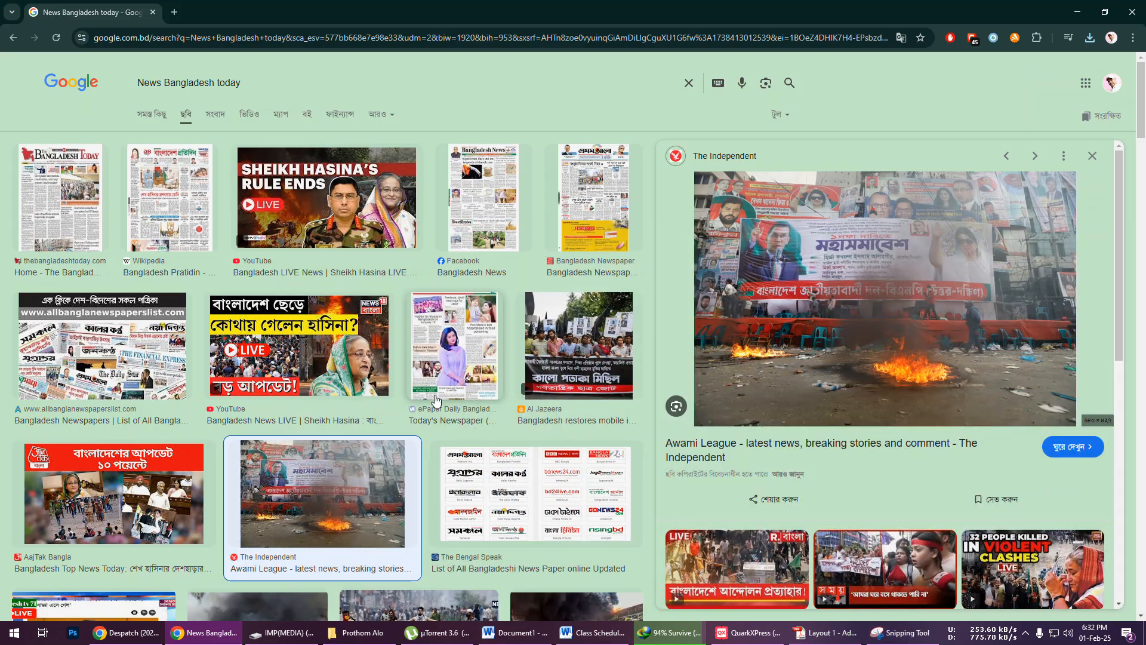
{"action": "left_click_drag", "start_coordinate": [254, 93], "coordinate": [42, 77]}
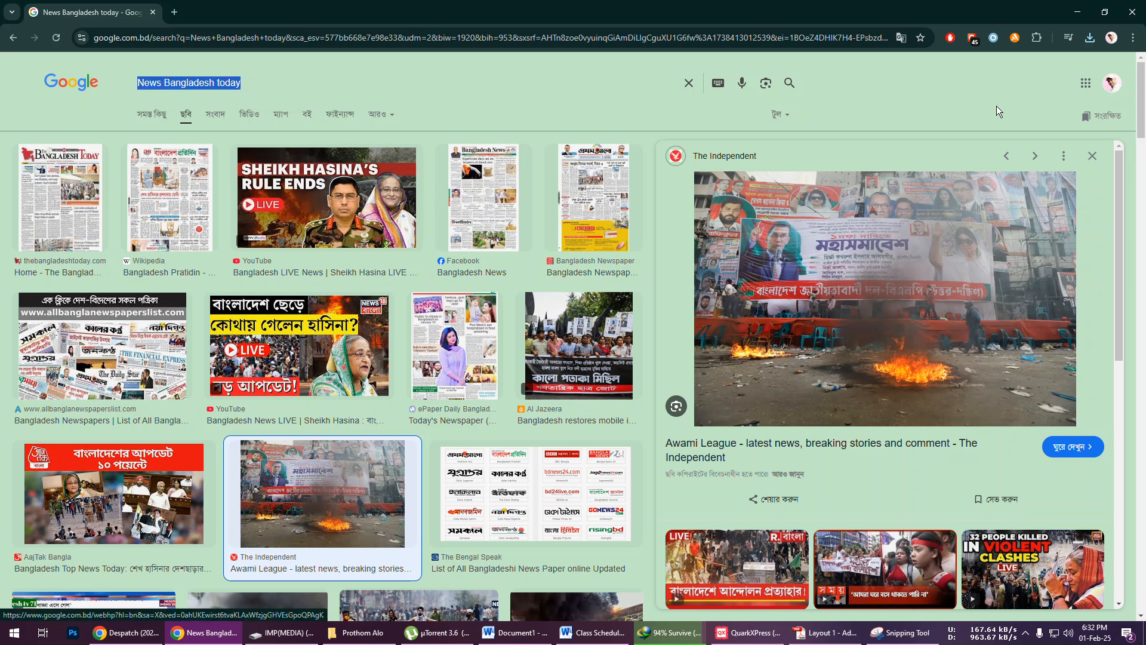
{"action": "type", "text": "Dr"}
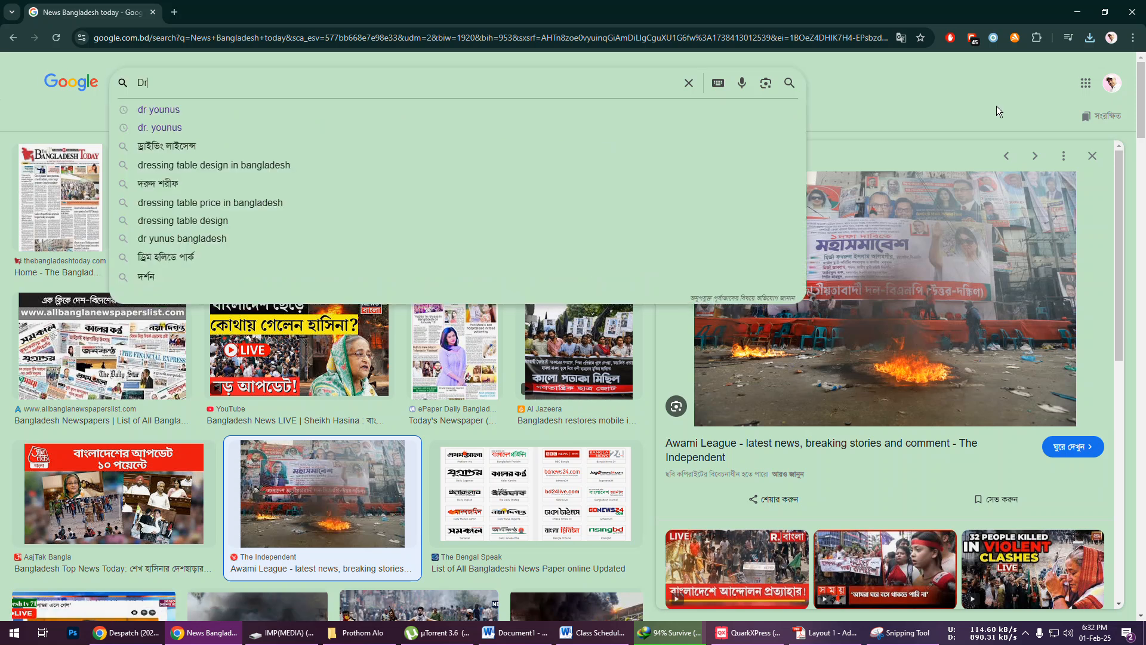
{"action": "type", "text": "."}
{"action": "key", "text": "BackSpace"}
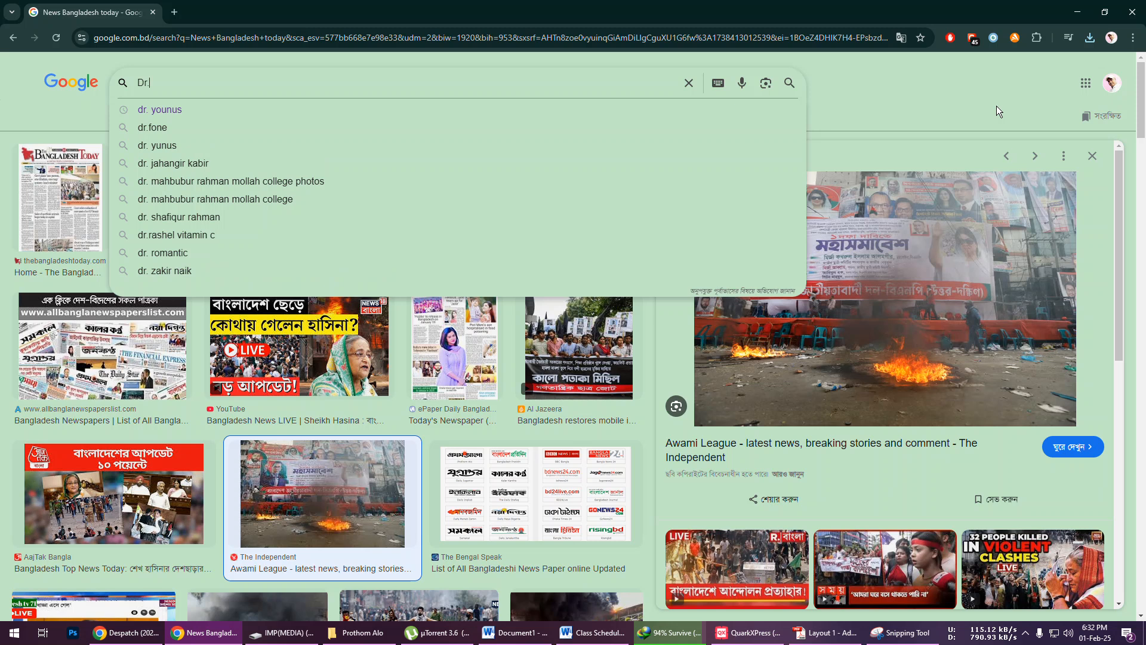
{"action": "left_click", "coordinate": [166, 110]}
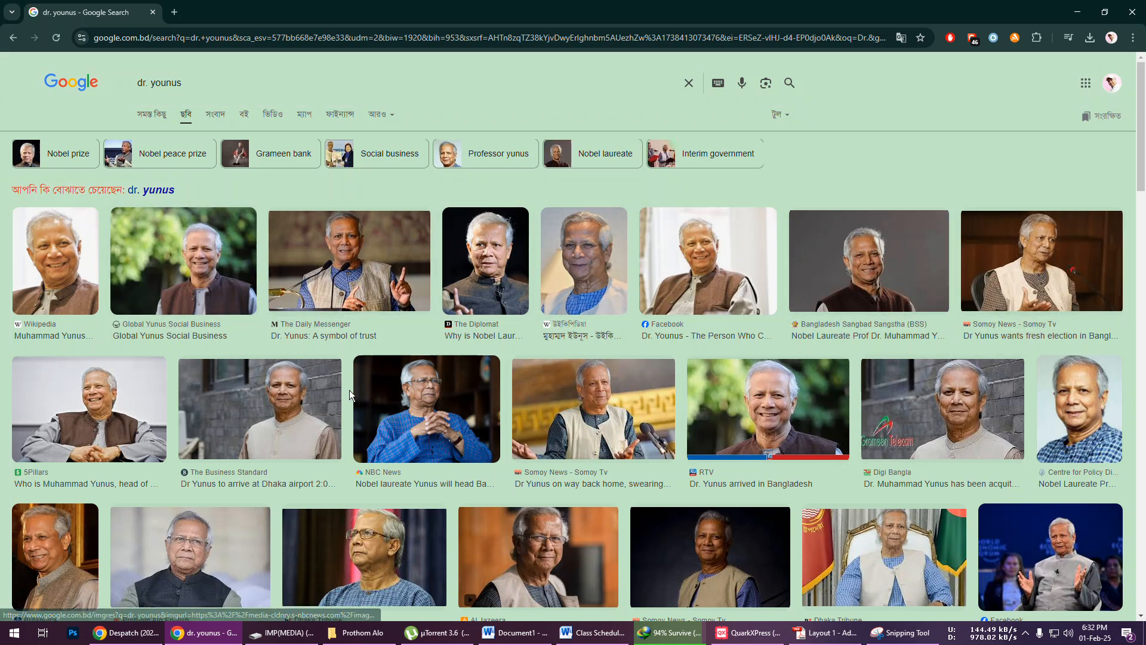
- Save The Business Standard's photo of Dr. Yunus as yunus_0.jpeg in the Prothom alo folder
{"action": "left_click", "coordinate": [278, 394]}
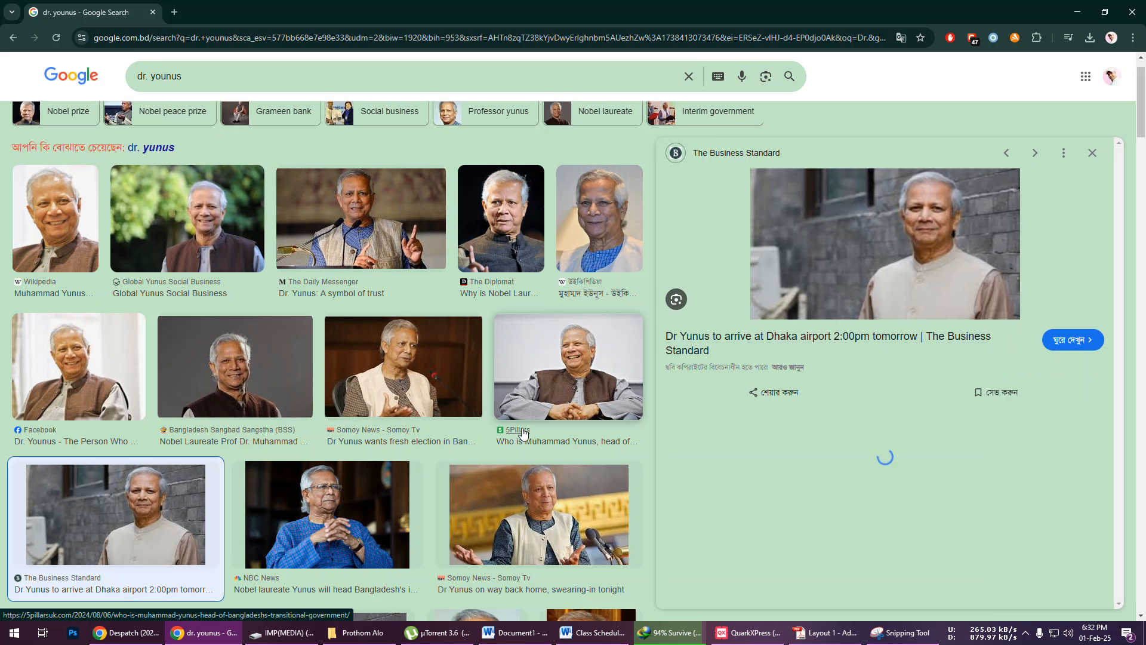
{"action": "right_click", "coordinate": [926, 225]}
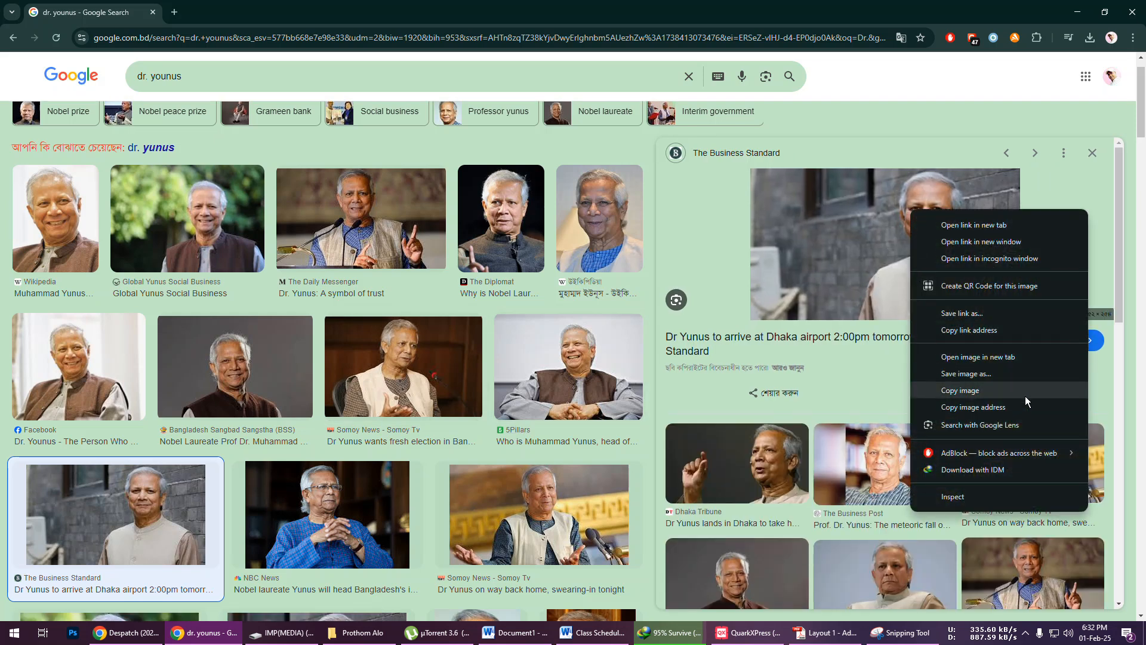
{"action": "left_click", "coordinate": [966, 394]}
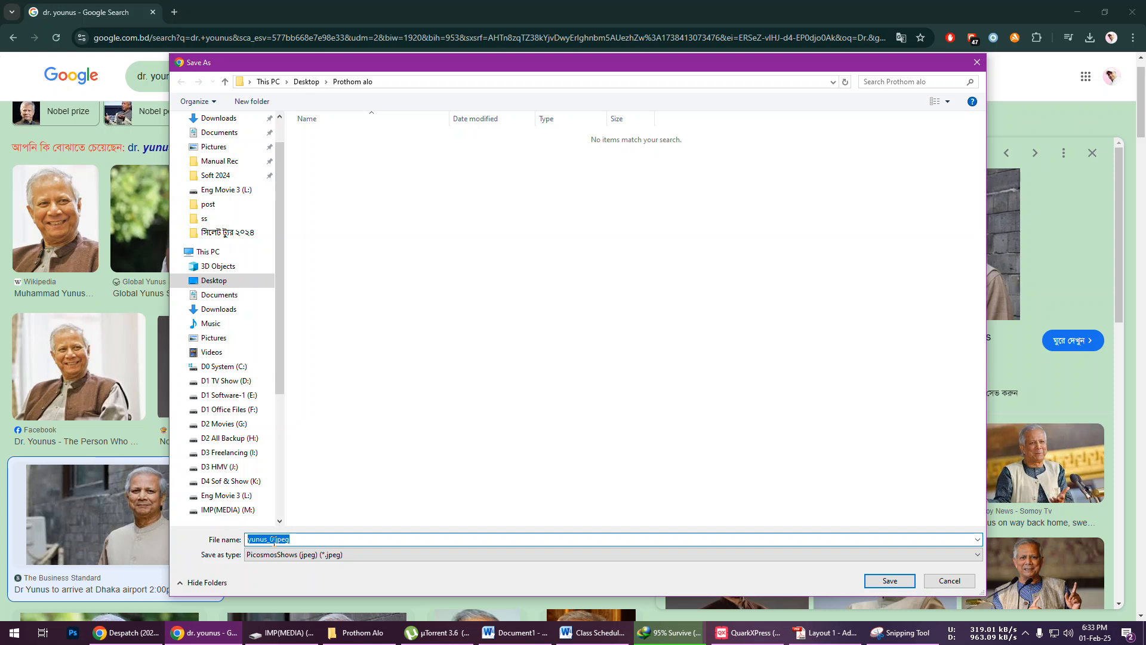
{"action": "left_click", "coordinate": [889, 582]}
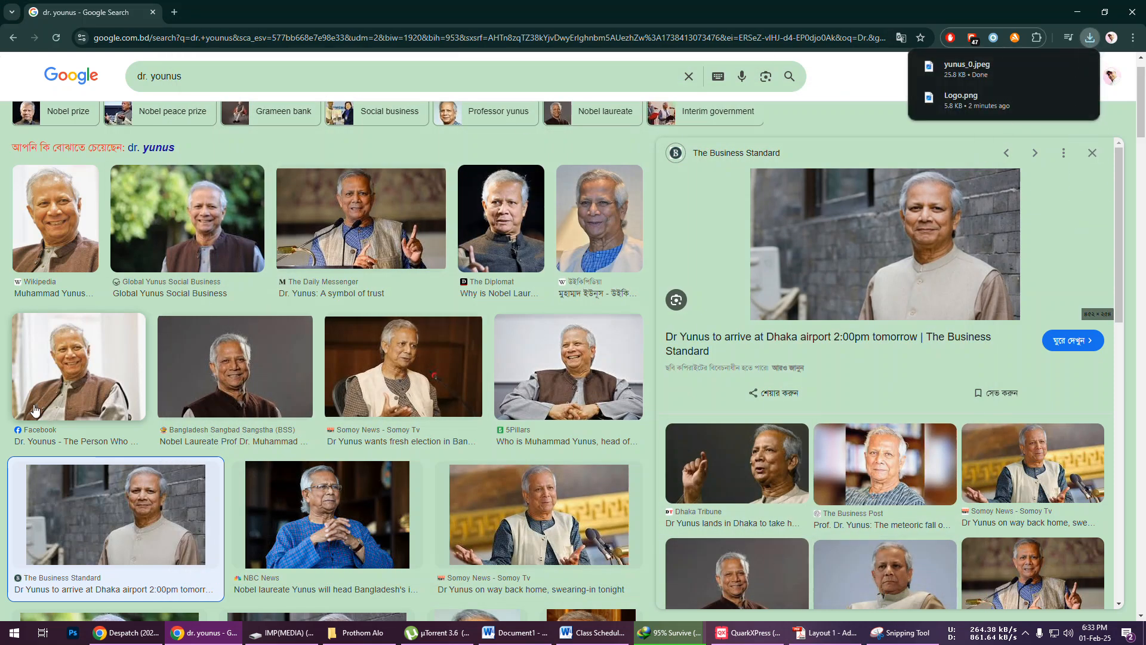
- Search Google Images for "donald trump" and open the Wikipedia portrait in the image preview
{"action": "left_click_drag", "start_coordinate": [218, 77], "coordinate": [115, 76]}
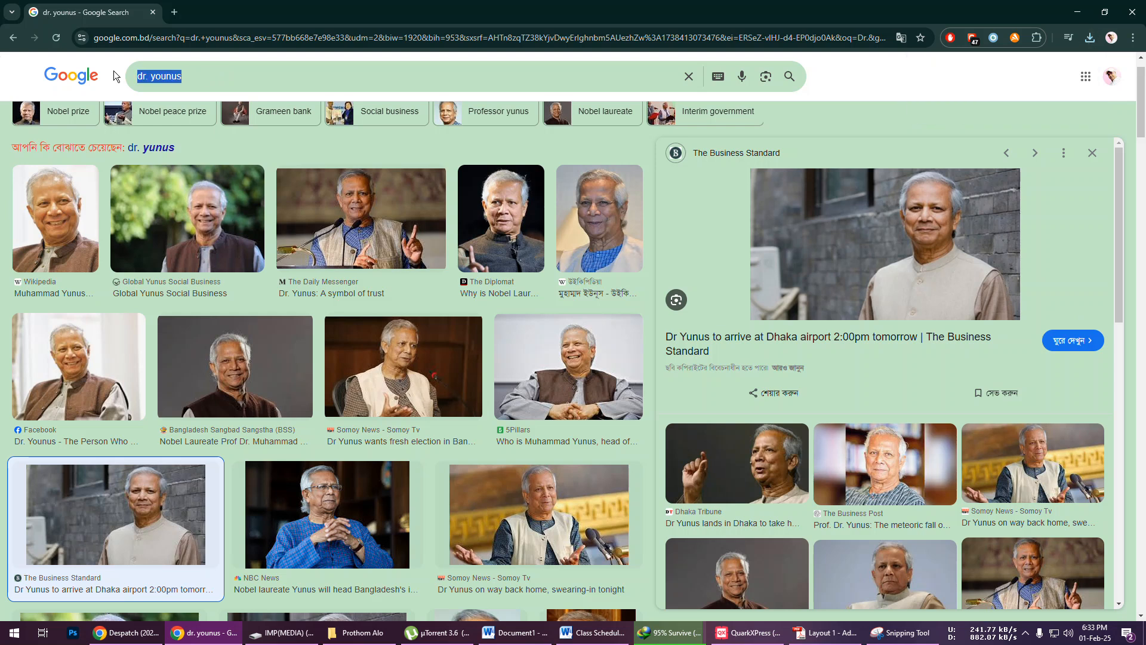
{"action": "type", "text": "Do"}
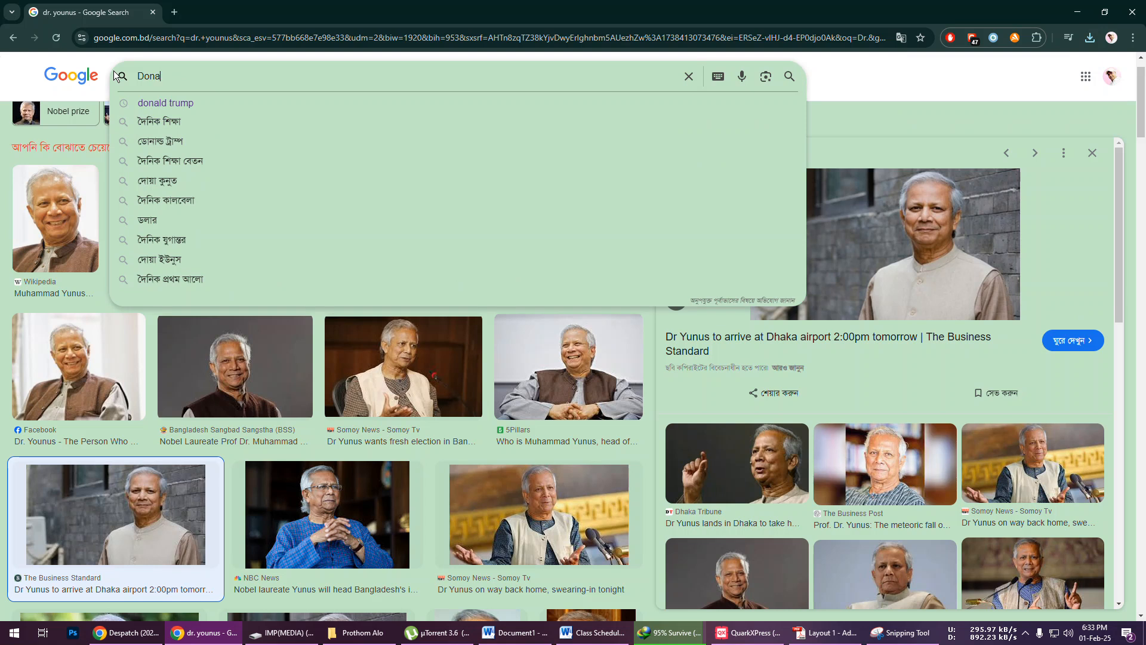
{"action": "type", "text": "na"}
{"action": "left_click", "coordinate": [191, 105]}
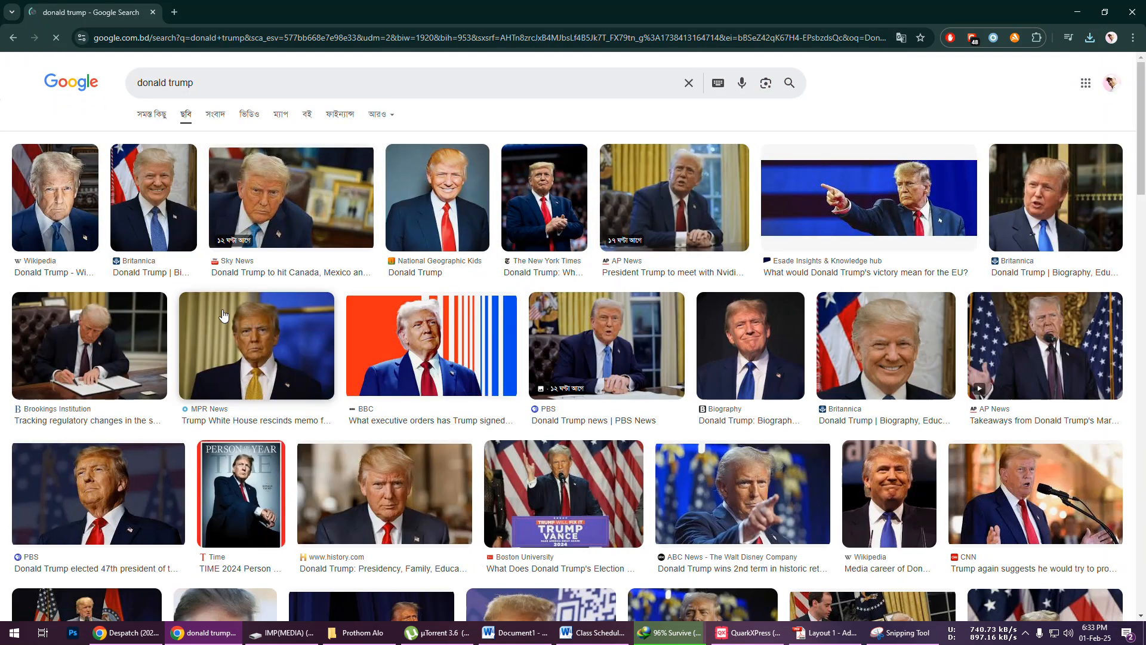
{"action": "left_click", "coordinate": [44, 209]}
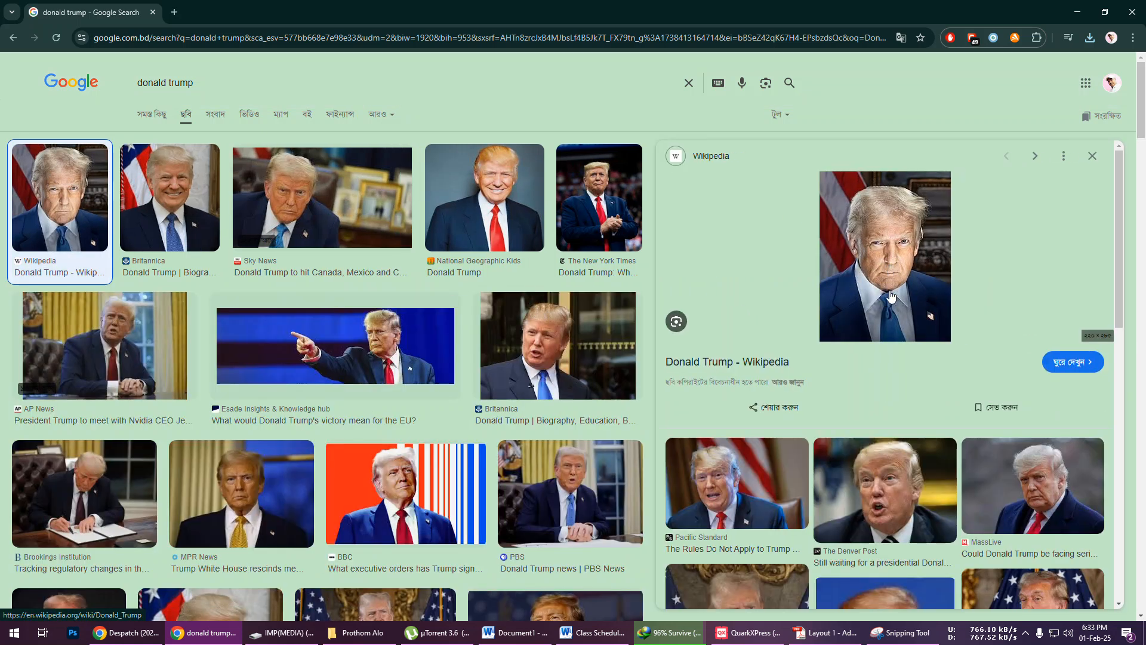
{"action": "right_click", "coordinate": [887, 218]}
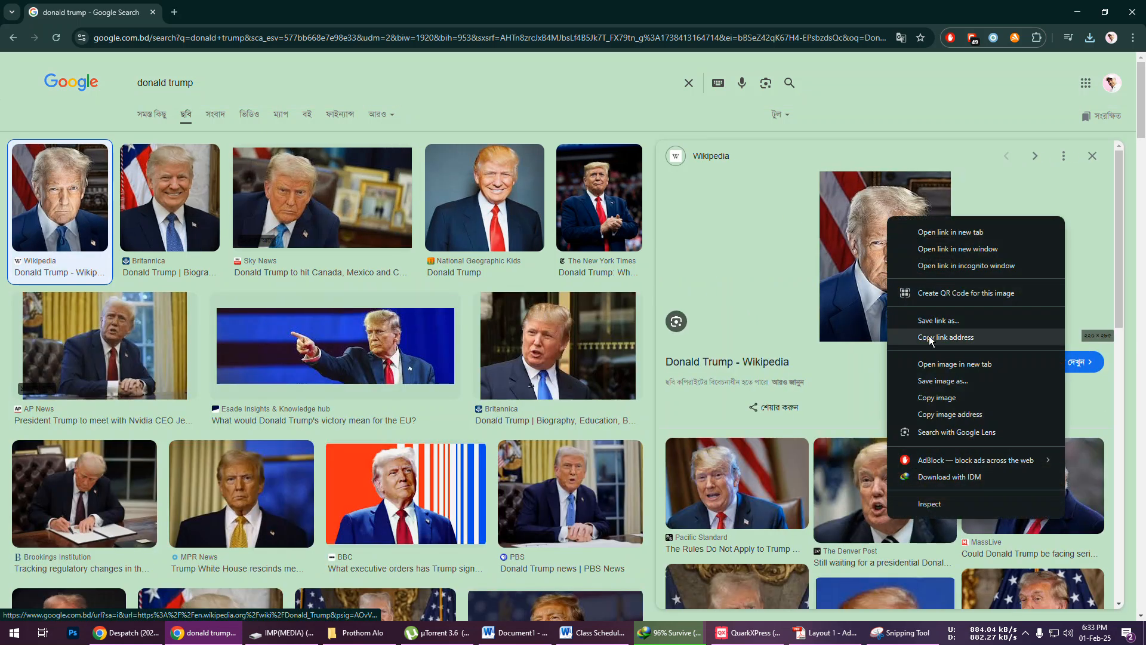
{"action": "left_click", "coordinate": [943, 382]}
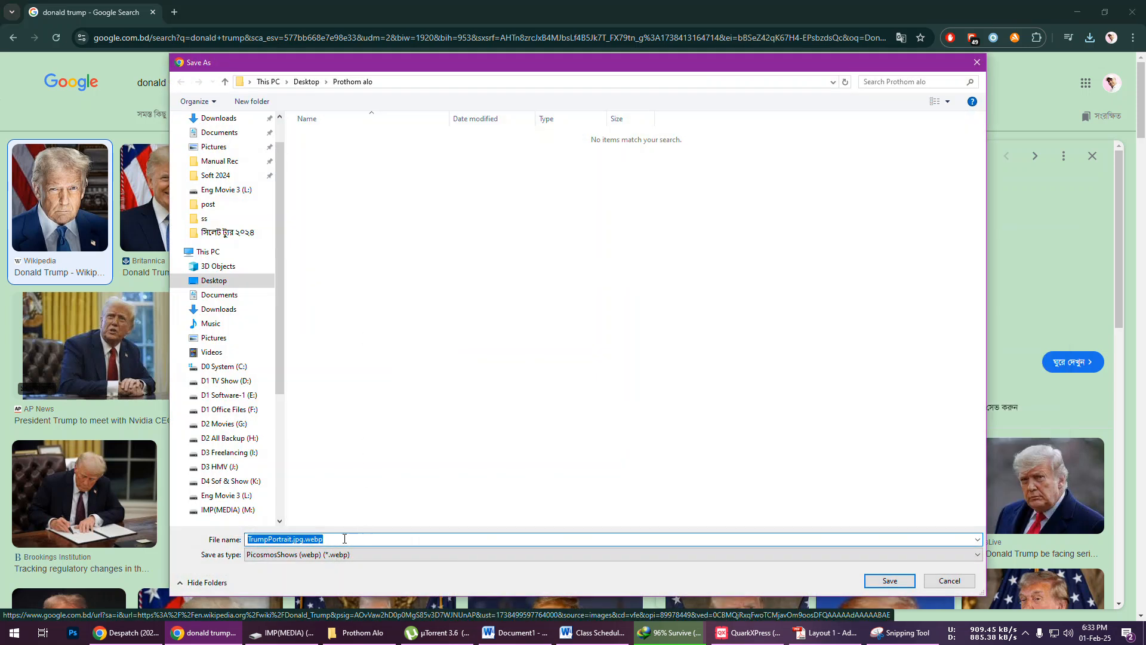
{"action": "left_click", "coordinate": [948, 581]}
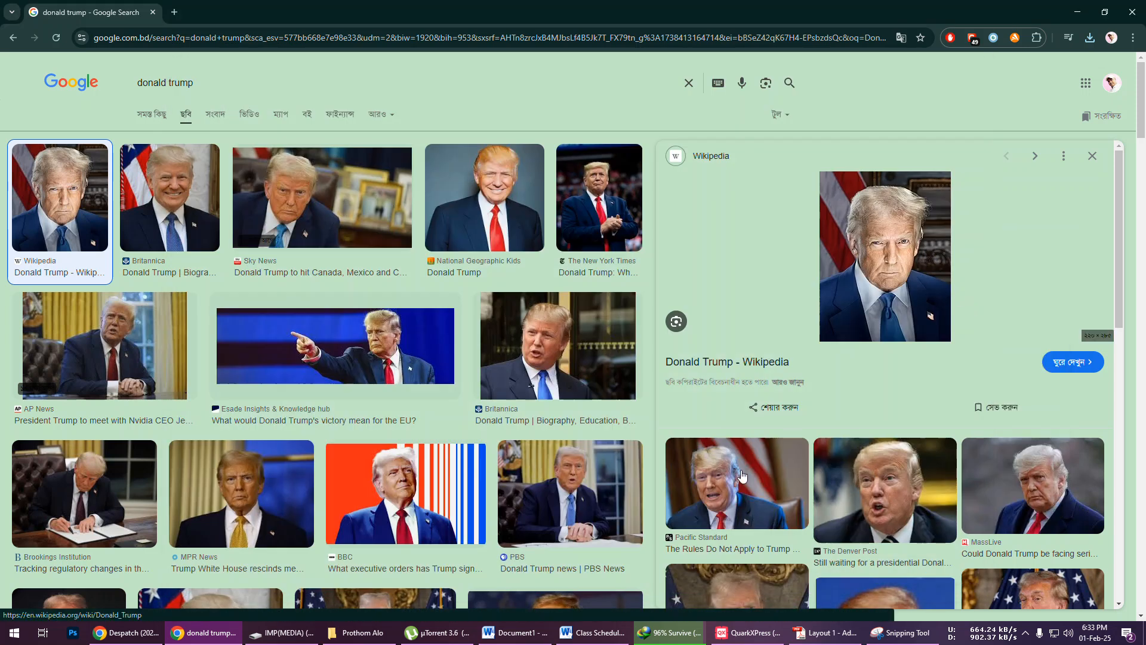
{"action": "left_click", "coordinate": [912, 638]}
{"action": "left_click_drag", "start_coordinate": [939, 64], "coordinate": [473, 106]}
{"action": "right_click", "coordinate": [876, 239]}
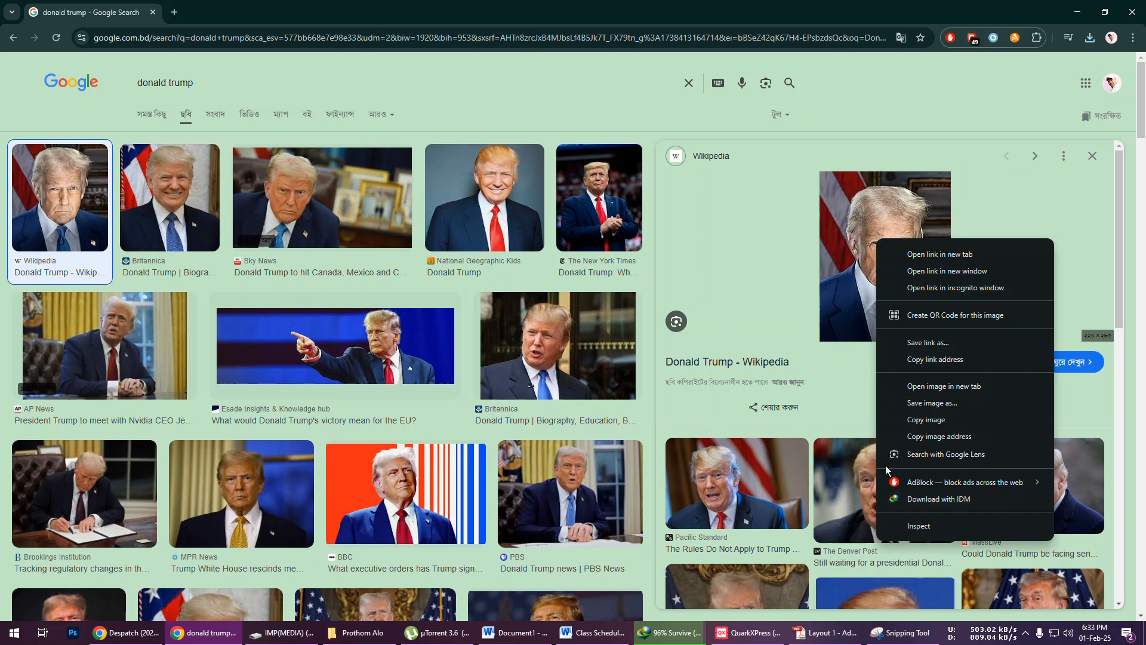
{"action": "left_click", "coordinate": [921, 403]}
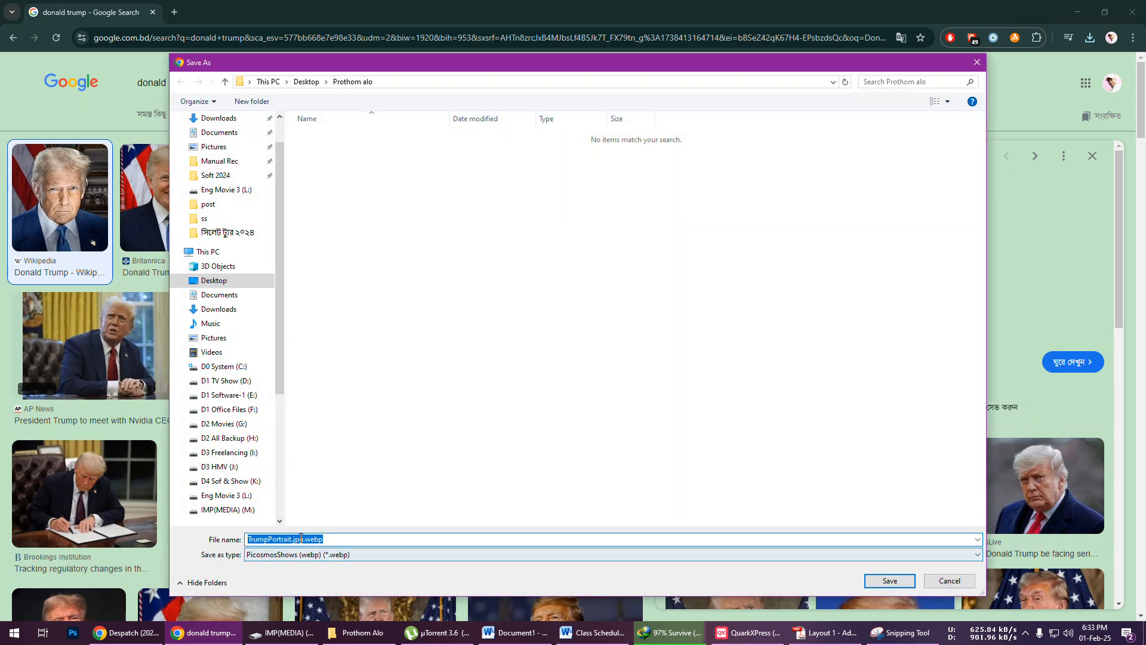
{"action": "left_click", "coordinate": [898, 583]}
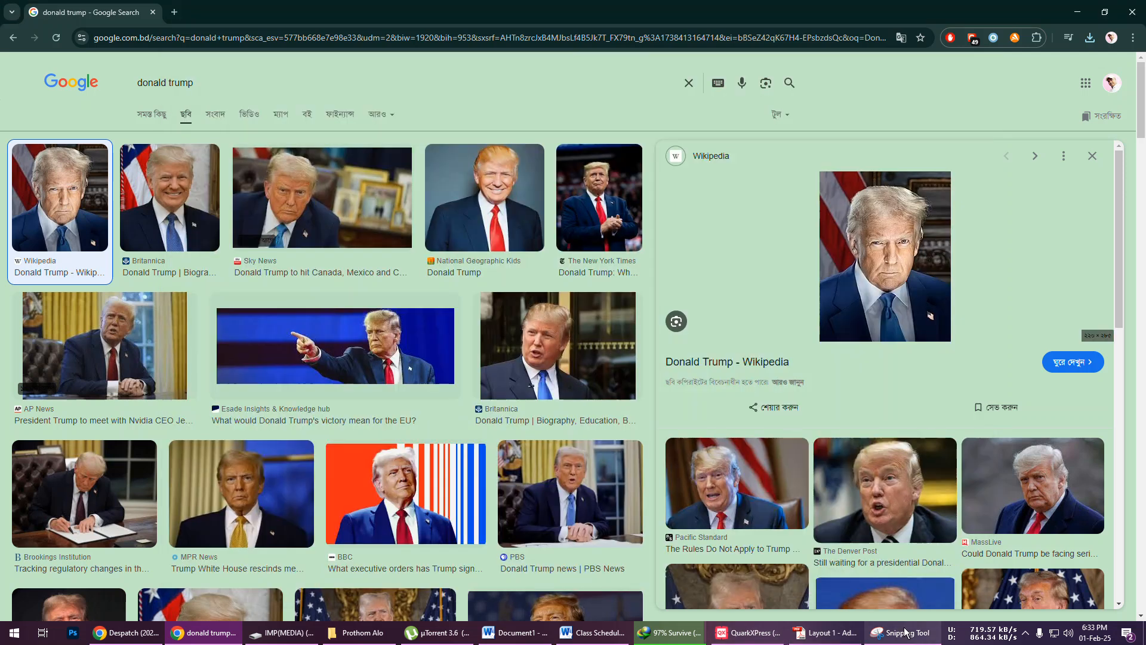
- Capture Wikipedia's Donald Trump portrait from the image preview as a new snip in Snipping Tool
{"action": "left_click", "coordinate": [902, 632]}
{"action": "left_click_drag", "start_coordinate": [437, 100], "coordinate": [432, 60]}
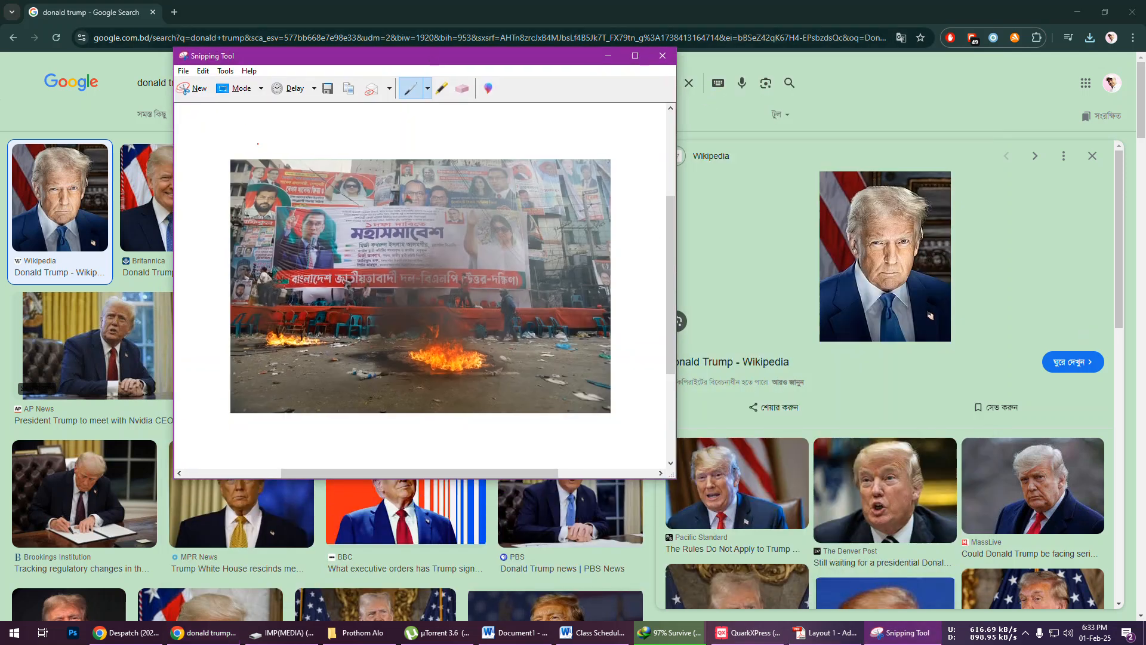
{"action": "key", "text": "alt+F4"}
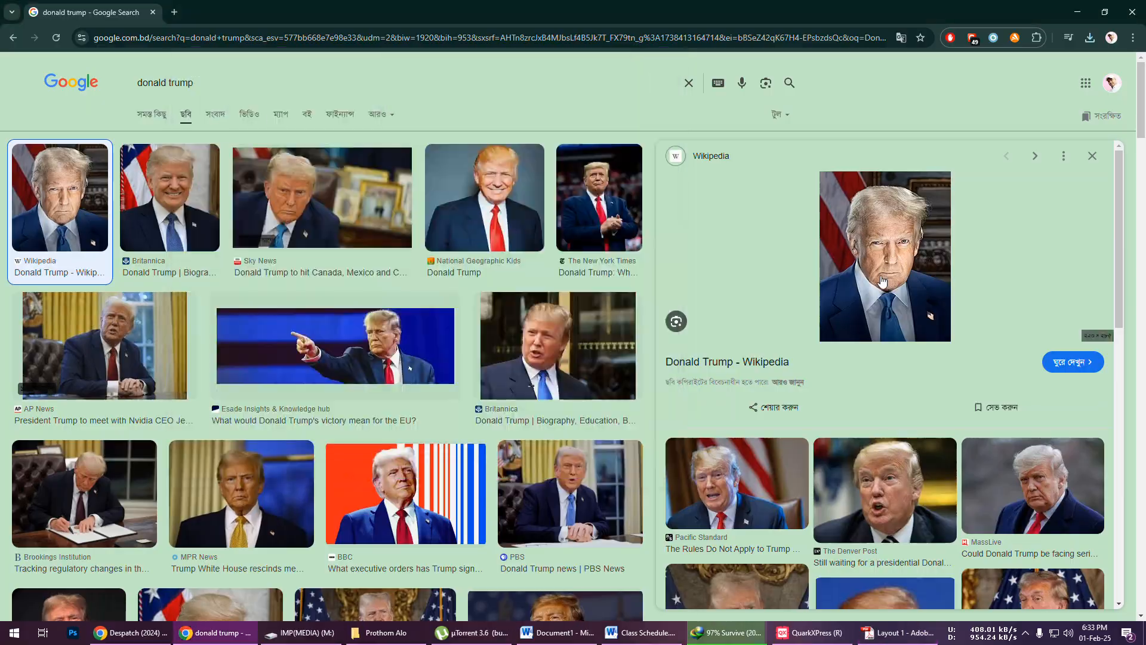
{"action": "left_click_drag", "start_coordinate": [820, 171], "coordinate": [952, 341]}
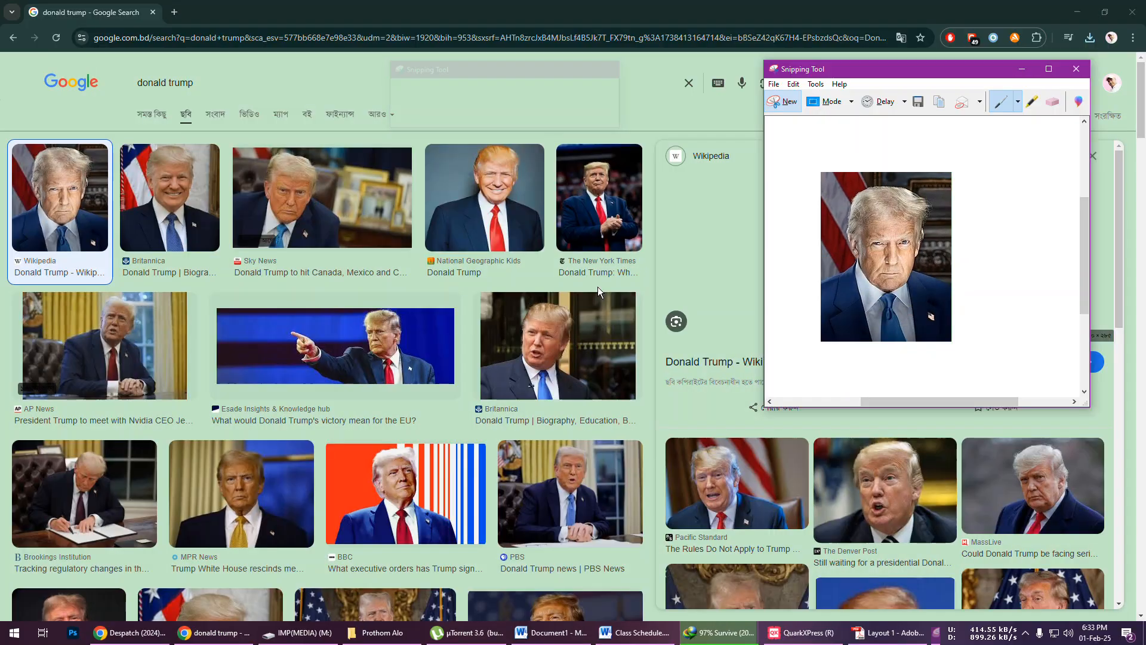
- Save the portrait snip as Trump.JPG in the Prothom alo folder and minimize the Snipping Tool
{"action": "left_click", "coordinate": [919, 102]}
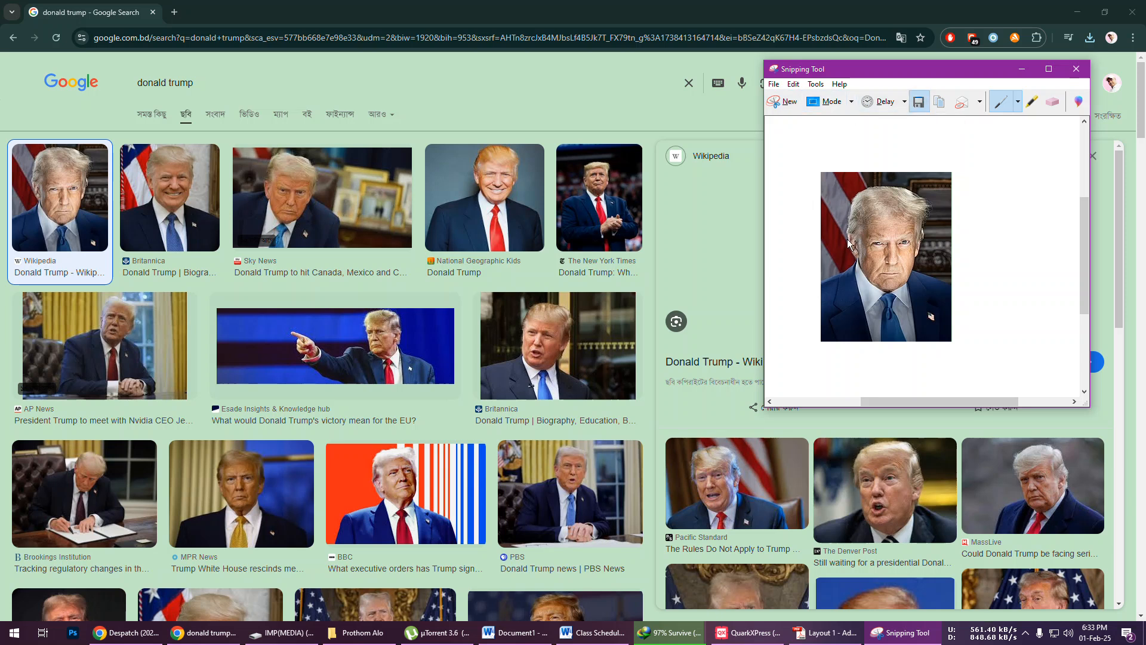
{"action": "left_click", "coordinate": [676, 333]}
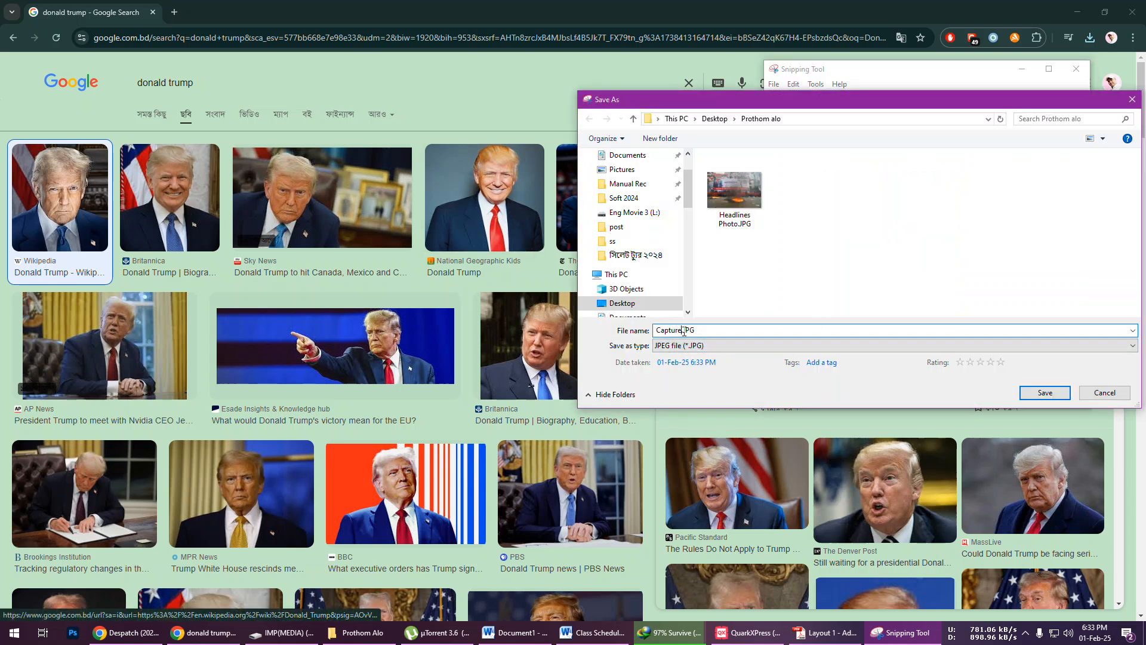
{"action": "left_click_drag", "start_coordinate": [682, 332], "coordinate": [640, 331]}
{"action": "type", "text": "T"}
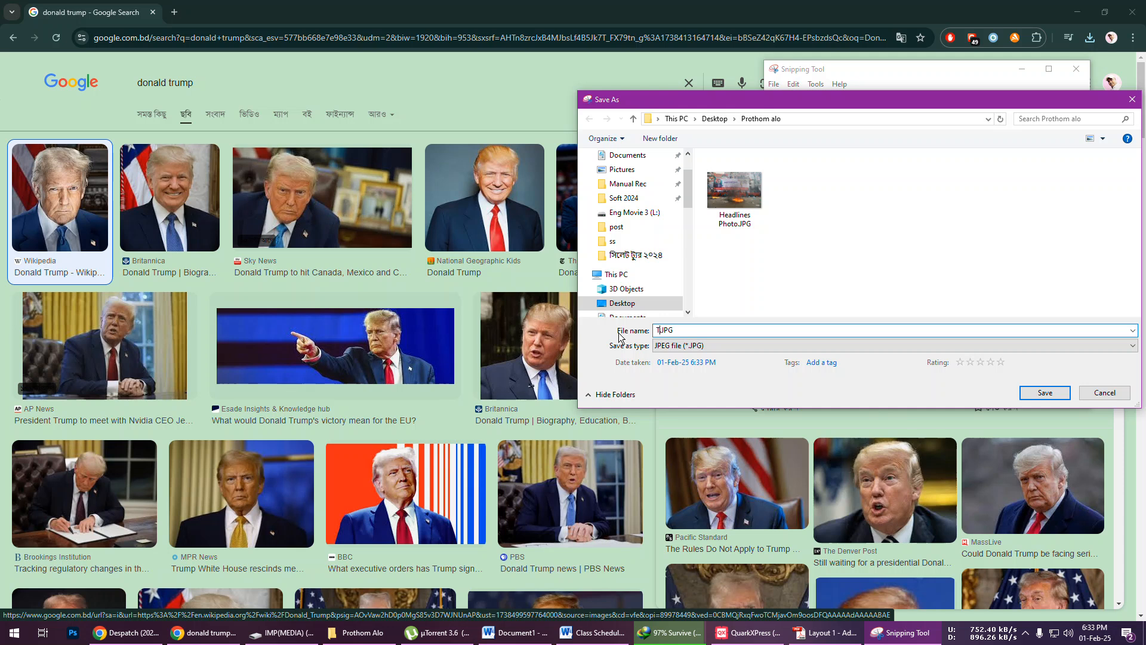
{"action": "type", "text": "rump"}
{"action": "left_click", "coordinate": [1044, 392]}
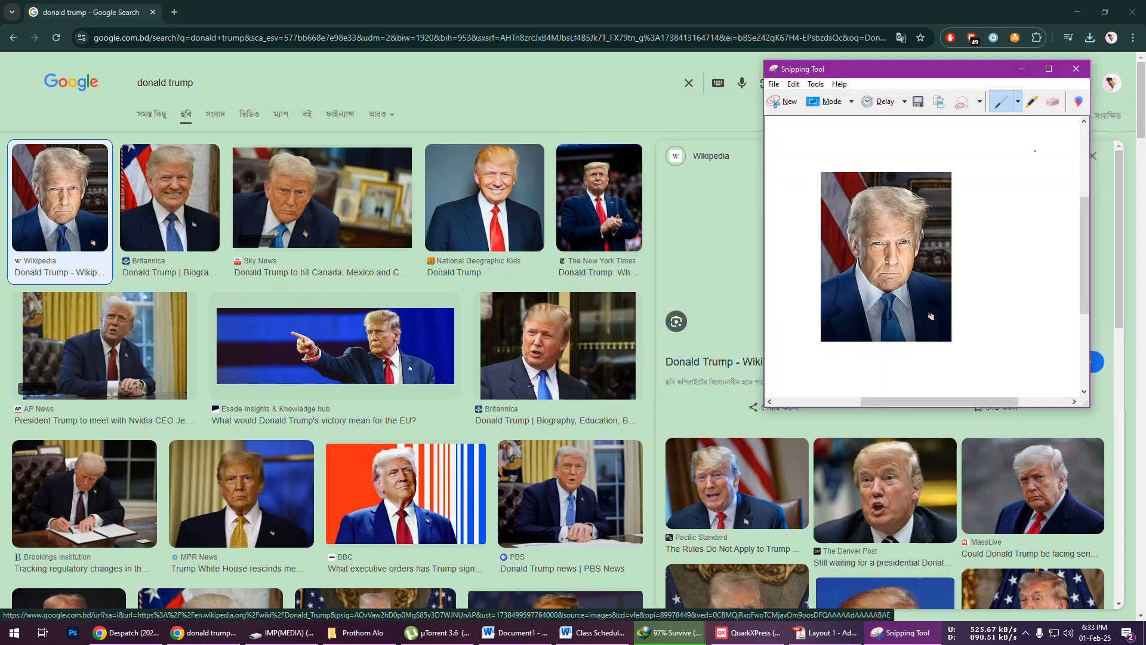
{"action": "left_click", "coordinate": [1019, 70]}
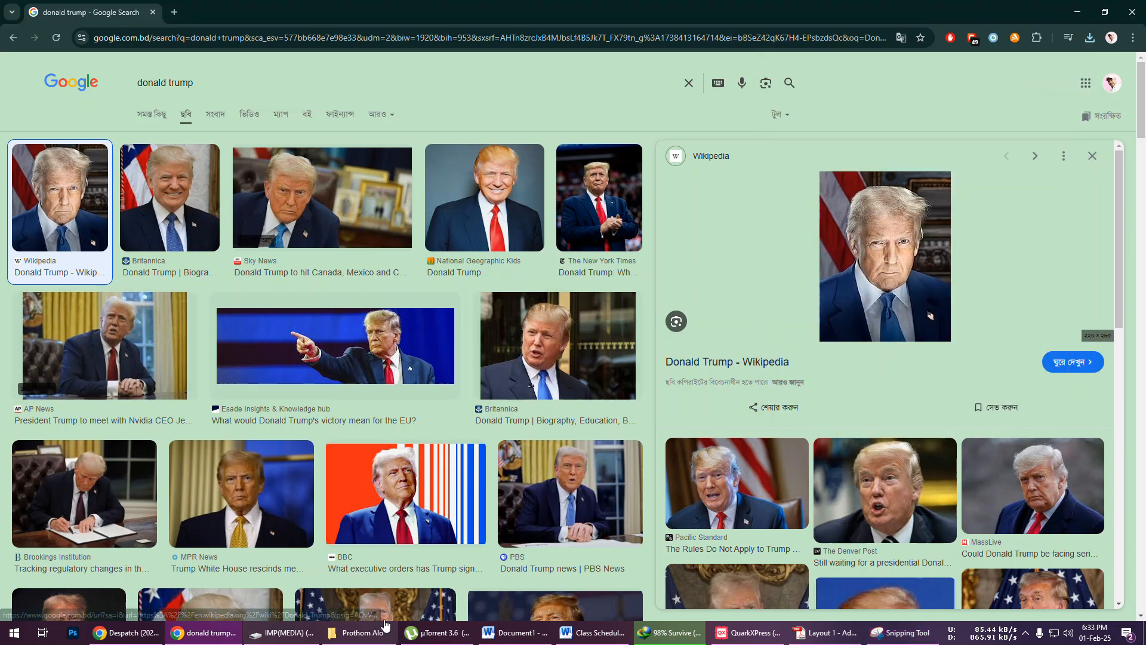
- Check the sample front page in Adobe Reader, and search Google Images in Chrome for "শাহরুখ খান"
{"action": "left_click", "coordinate": [824, 632]}
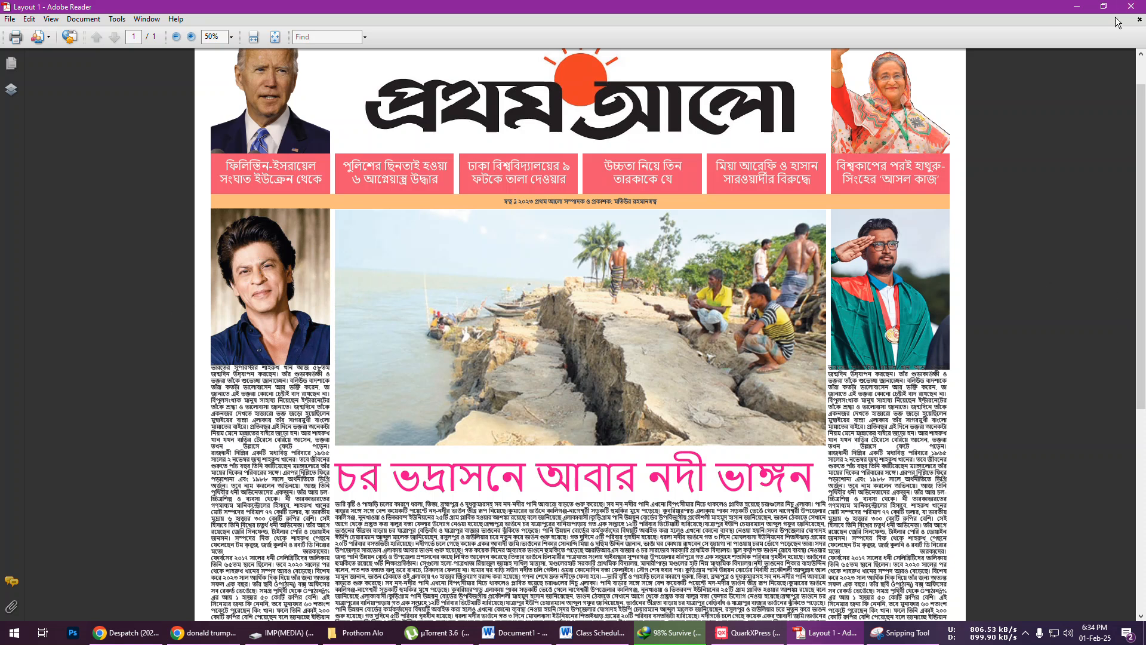
{"action": "left_click", "coordinate": [1077, 7]}
{"action": "triple_click", "coordinate": [232, 74]}
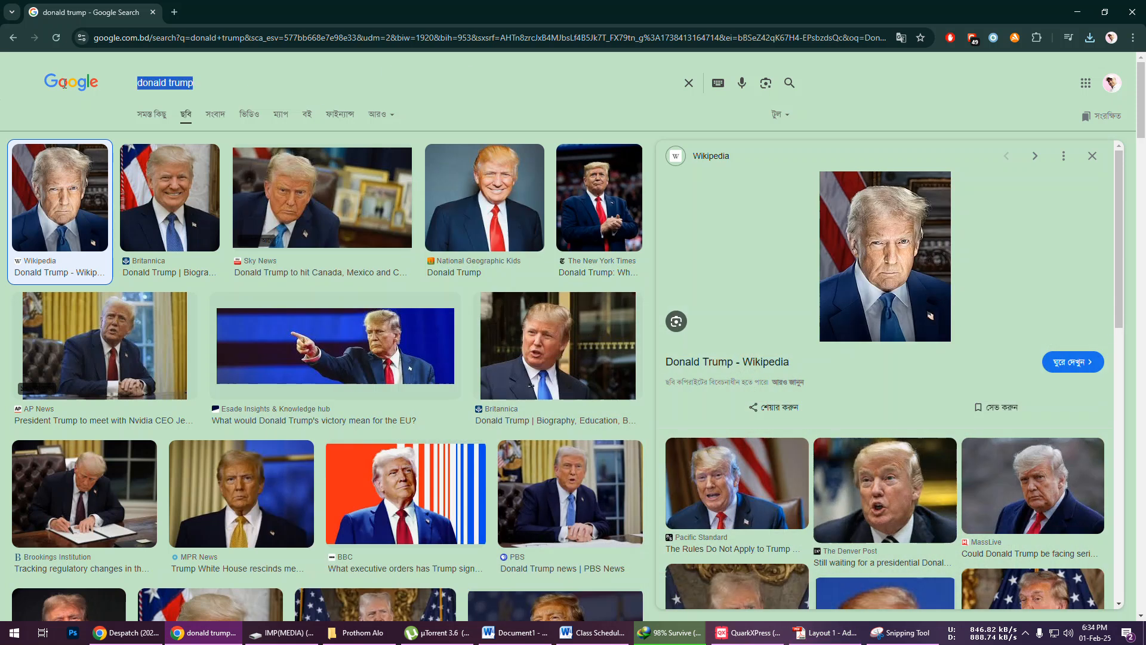
{"action": "type", "text": "Shah"}
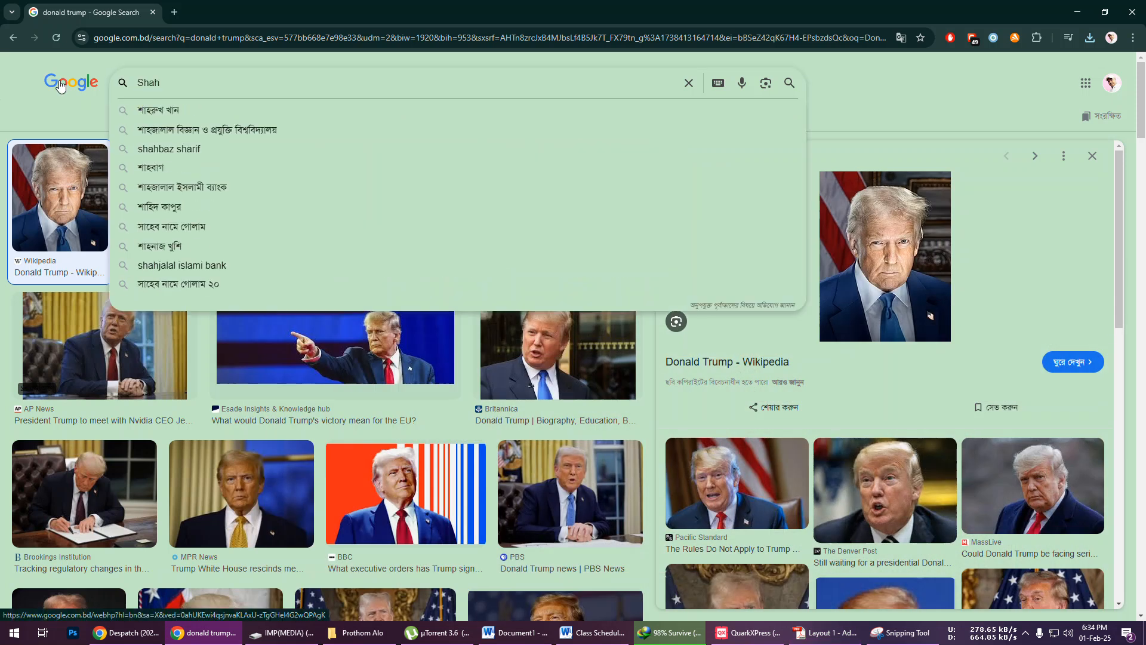
{"action": "left_click", "coordinate": [158, 113]}
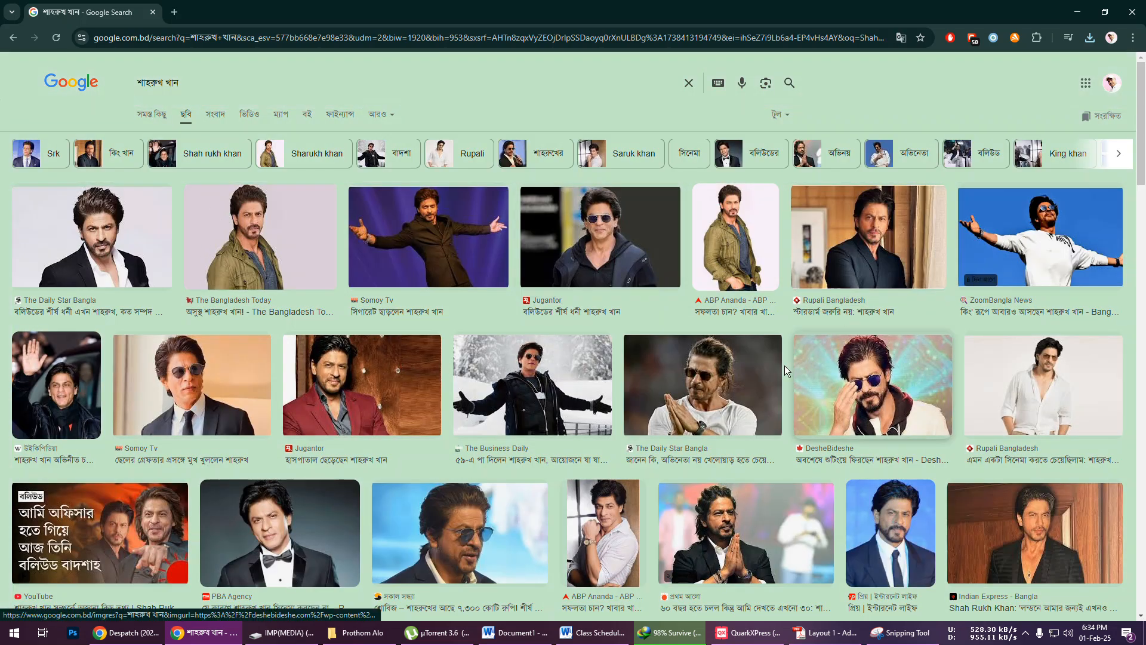
- Save Somoy Tv's photo of Shah Rukh Khan in sunglasses as Shahrukh.jpg in the Prothom alo folder
{"action": "left_click", "coordinate": [170, 363]}
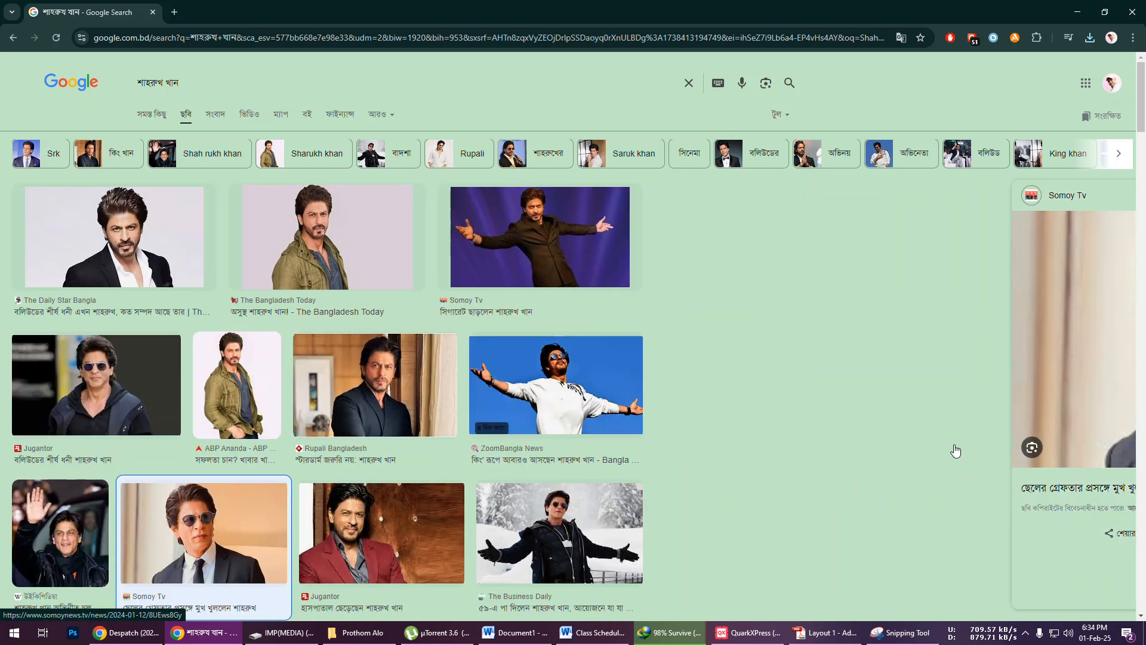
{"action": "right_click", "coordinate": [870, 259]}
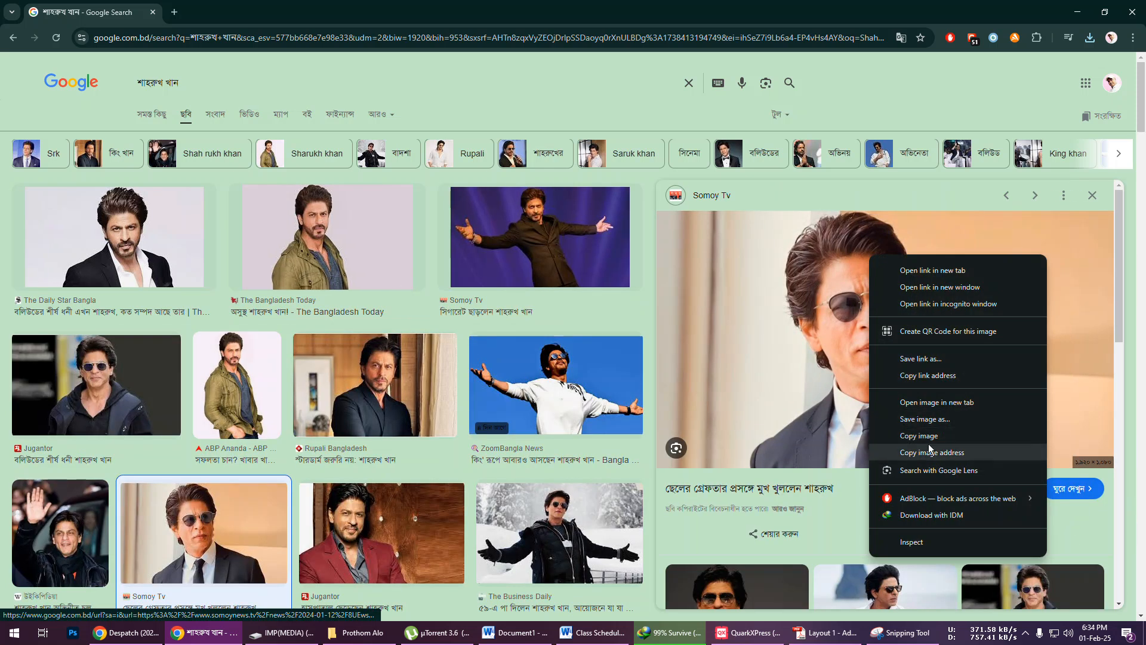
{"action": "left_click", "coordinate": [929, 421]}
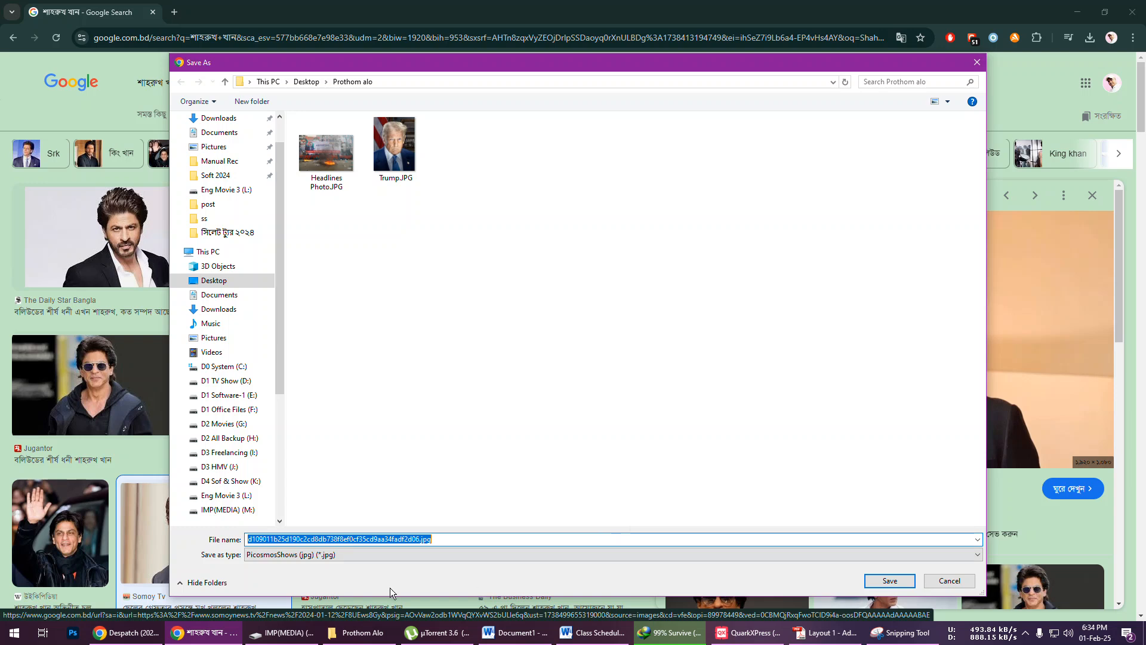
{"action": "left_click", "coordinate": [412, 539]}
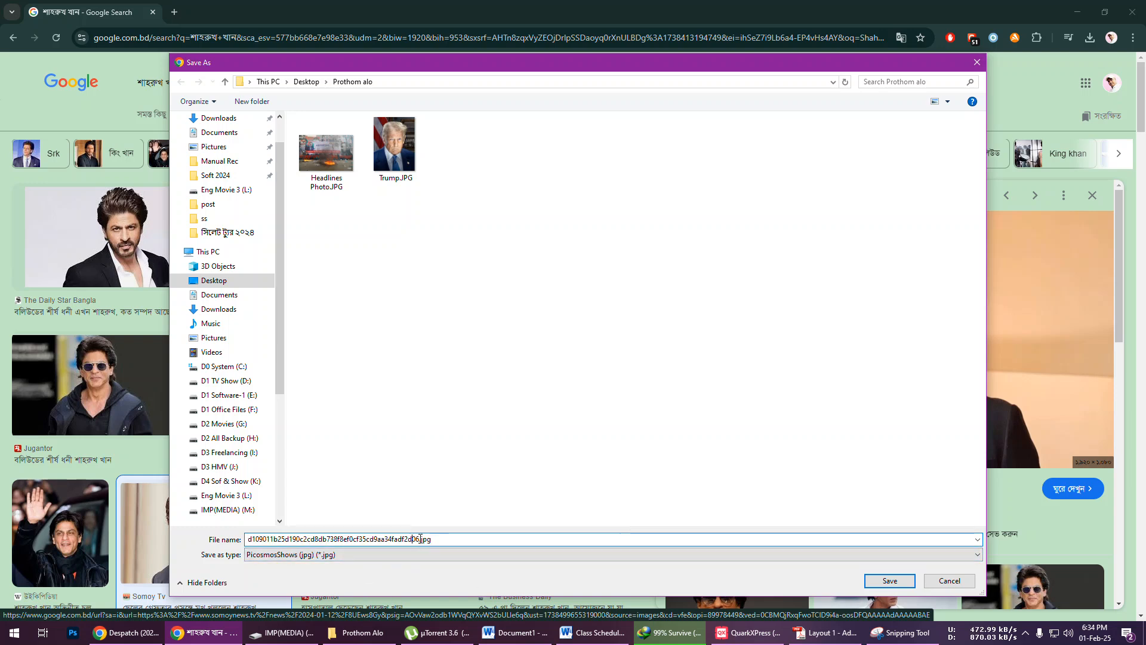
{"action": "left_click_drag", "start_coordinate": [421, 535], "coordinate": [134, 539]}
{"action": "type", "text": "Shahrukh"}
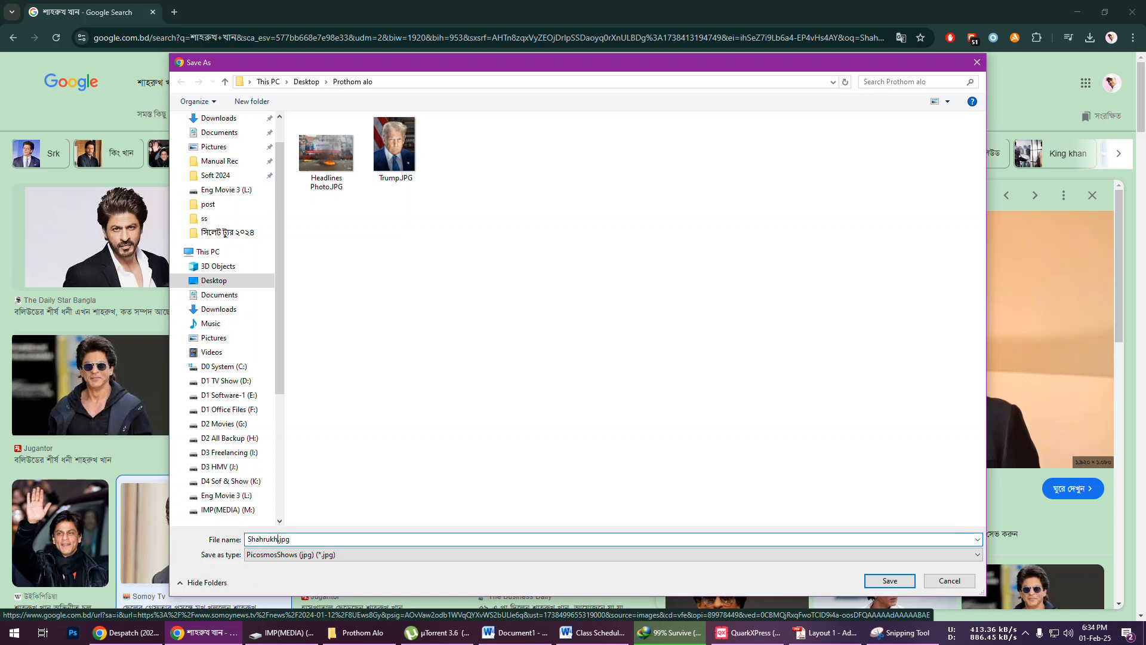
{"action": "left_click", "coordinate": [884, 579]}
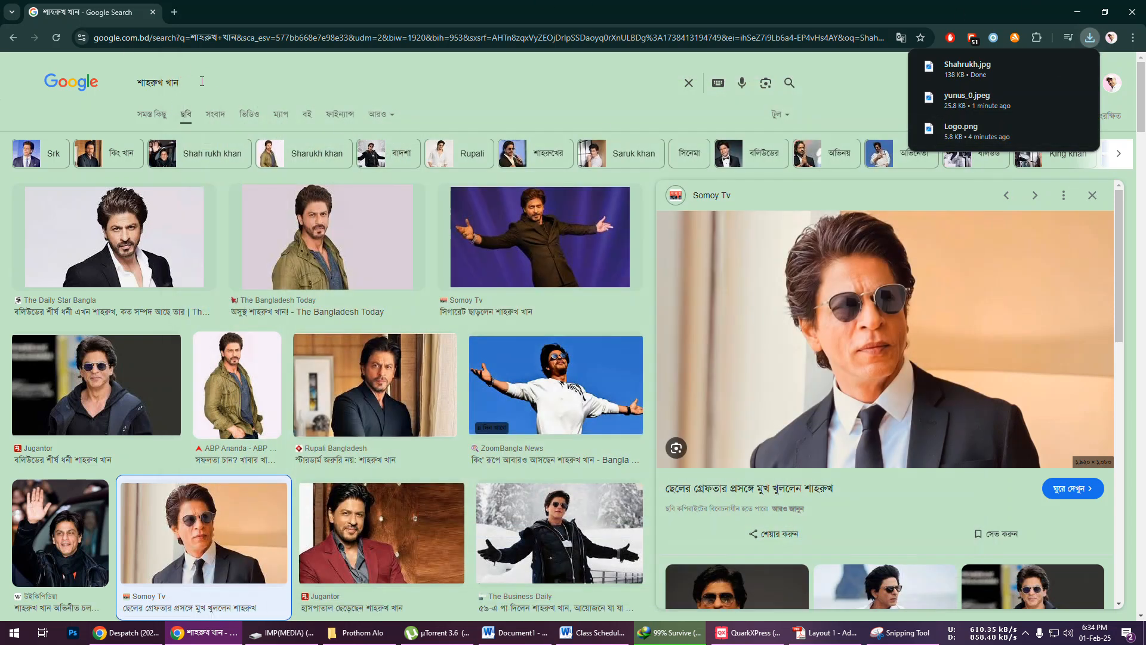
- Search Google Images for "Tamim iqbal" and close the Download complete dialog
{"action": "triple_click", "coordinate": [202, 81]}
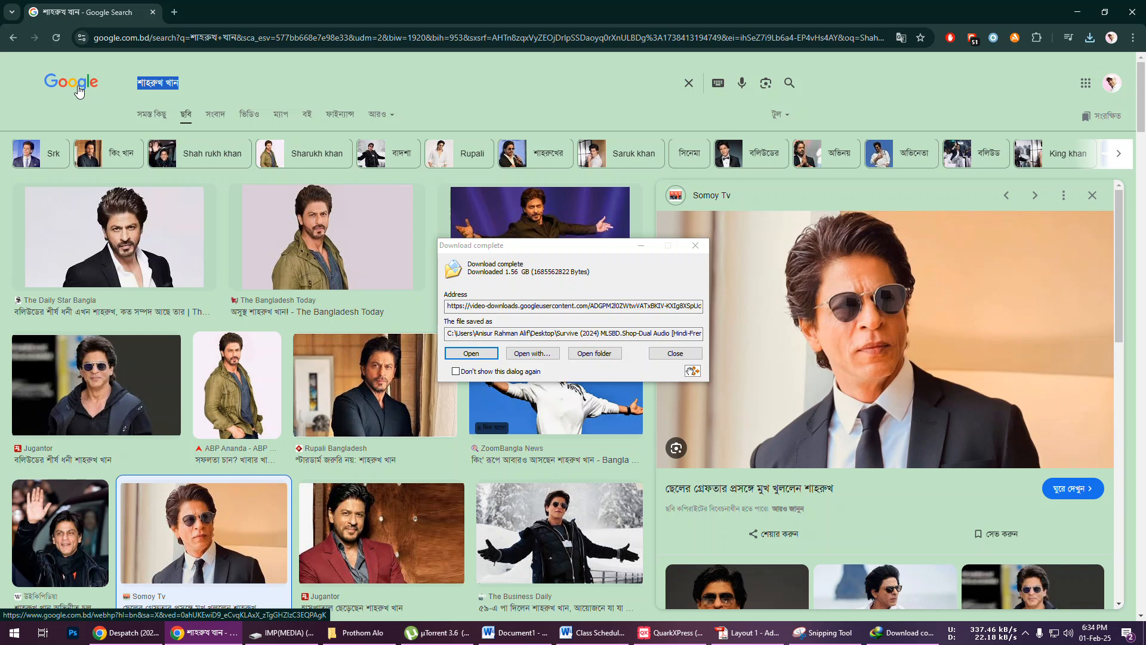
{"action": "key", "text": "BackSpace"}
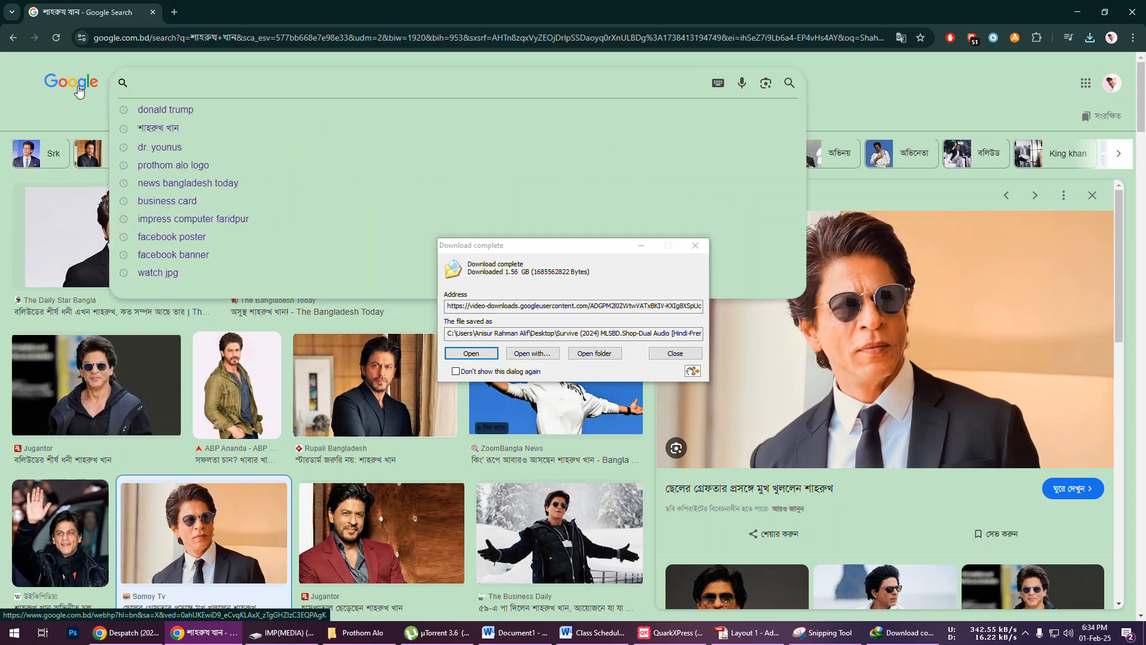
{"action": "type", "text": "Tamim"}
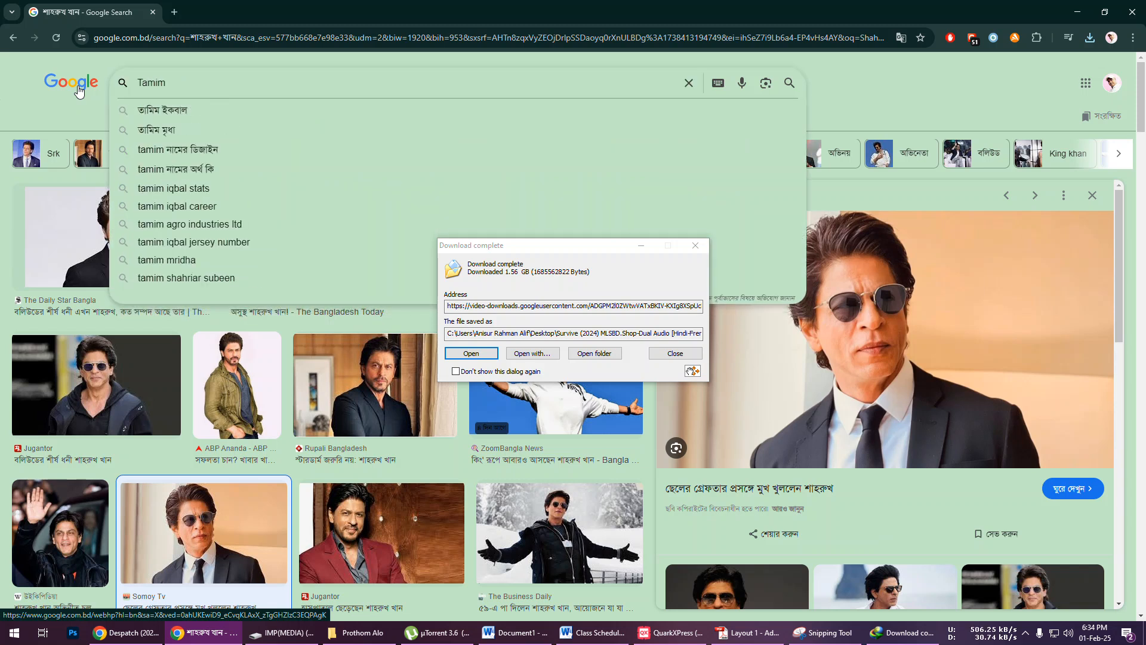
{"action": "type", "text": " iqbal"}
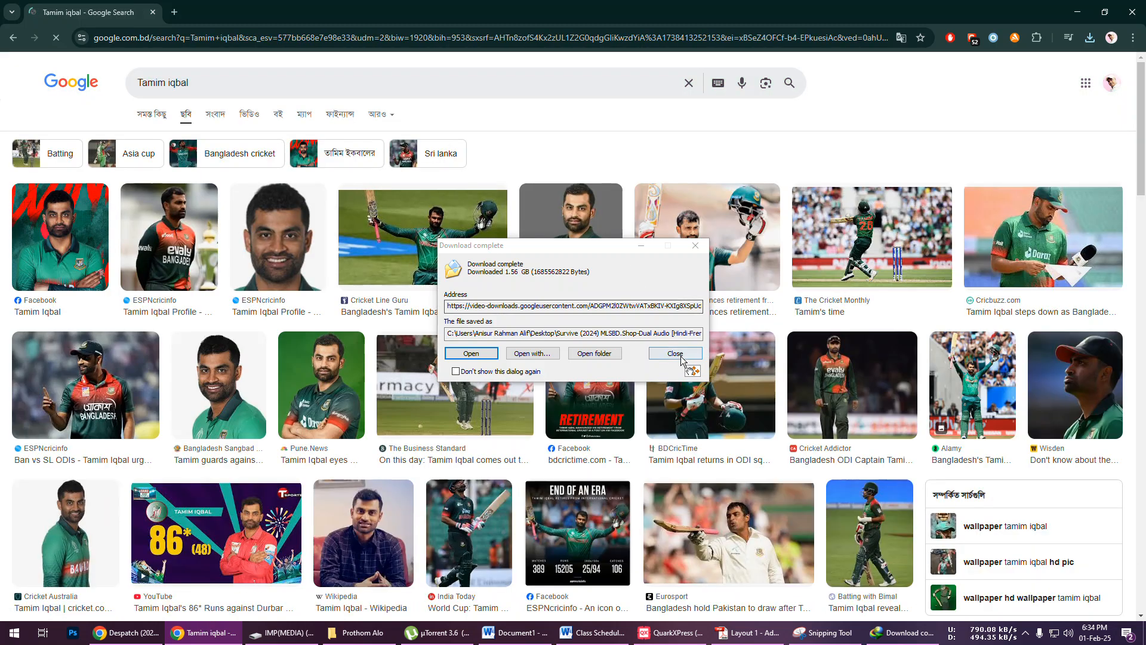
{"action": "left_click", "coordinate": [675, 353]}
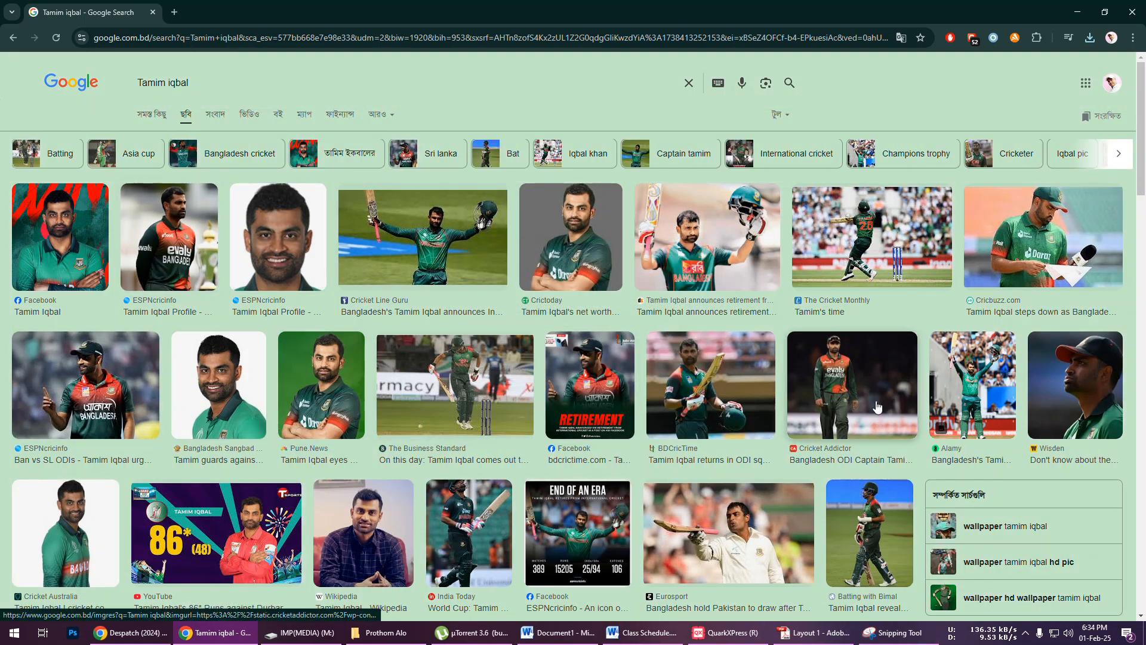
- Save the photo of Tamim Iqbal raising his bat and helmet as Tamim.jpg in the Prothom alo folder
{"action": "left_click", "coordinate": [689, 230]}
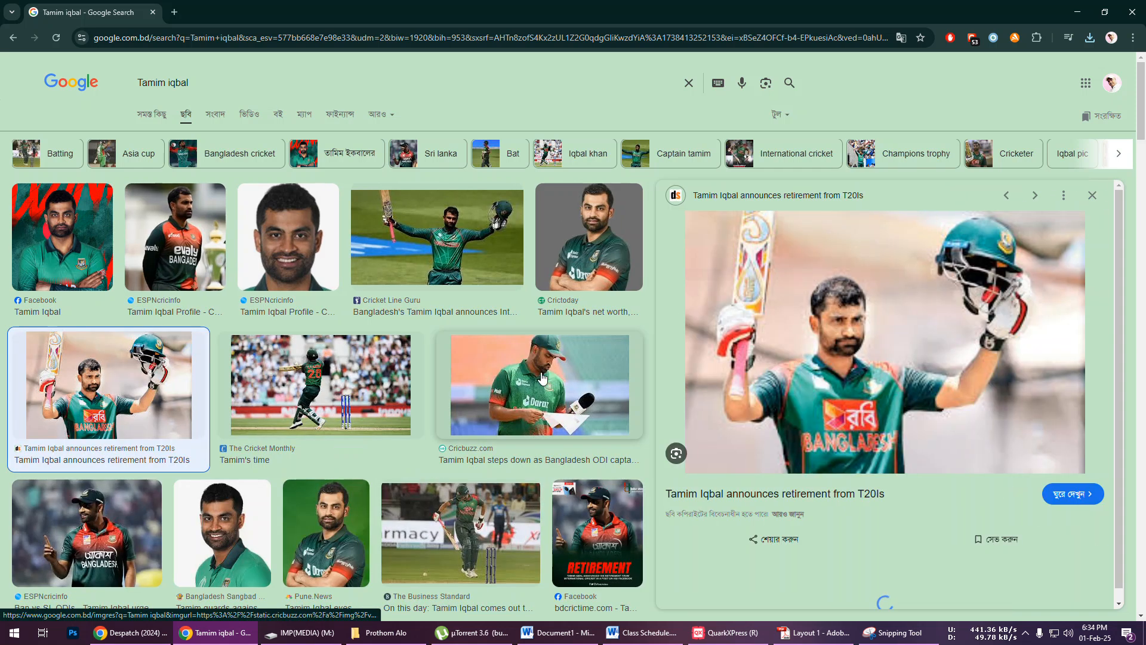
{"action": "right_click", "coordinate": [865, 275]}
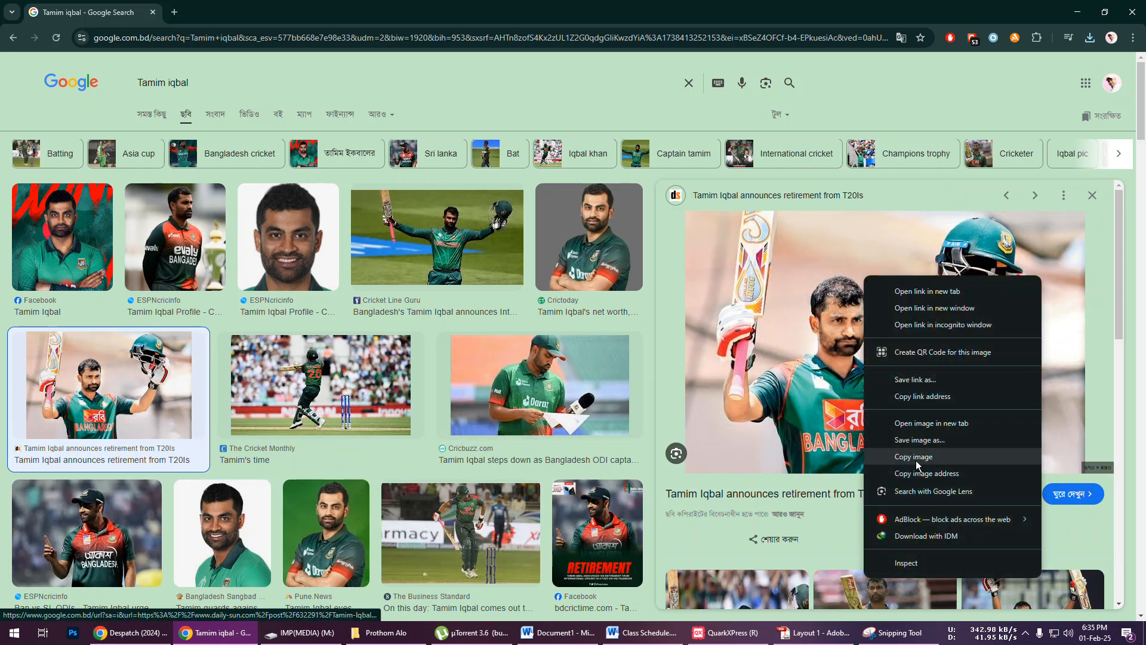
{"action": "left_click", "coordinate": [934, 449]}
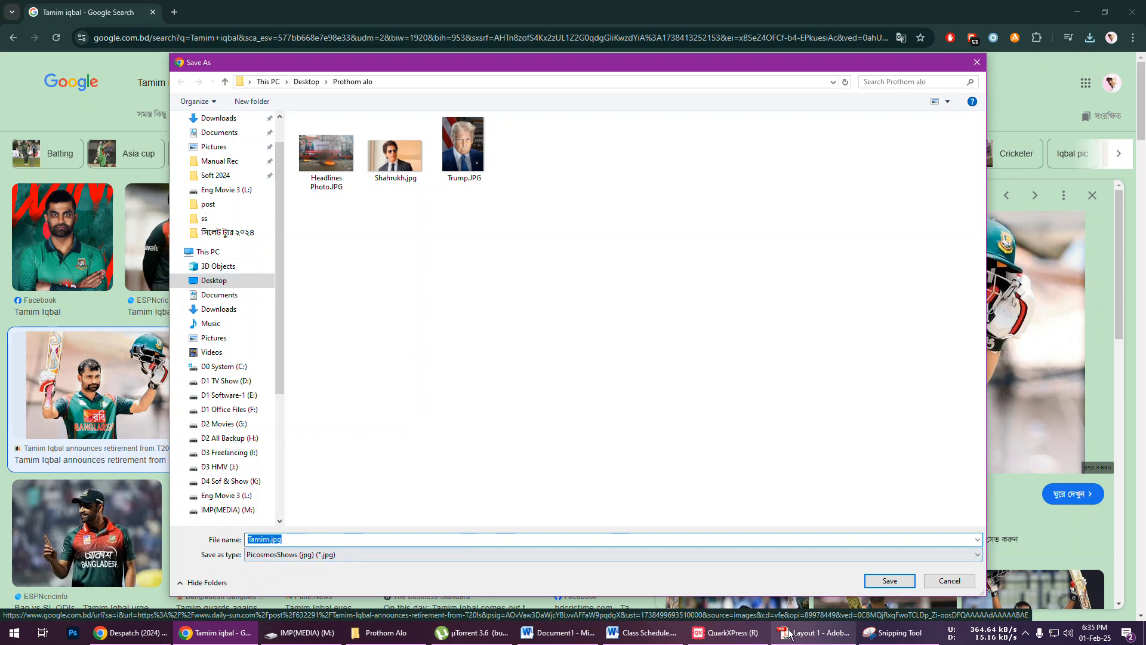
{"action": "left_click", "coordinate": [889, 580]}
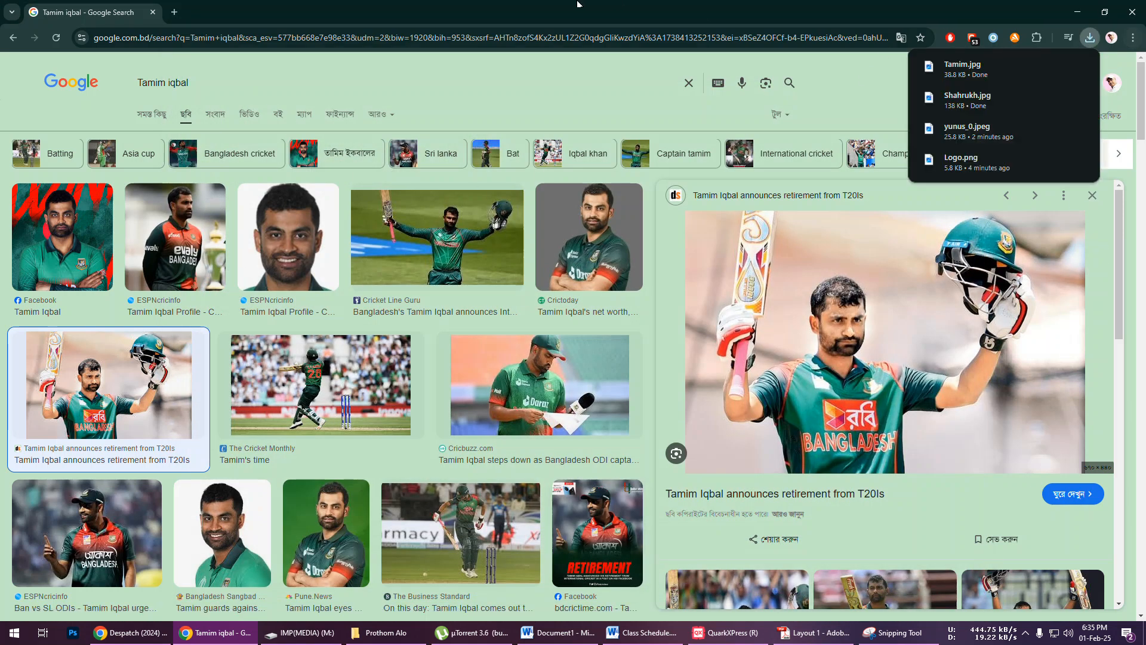
{"action": "triple_click", "coordinate": [116, 73]}
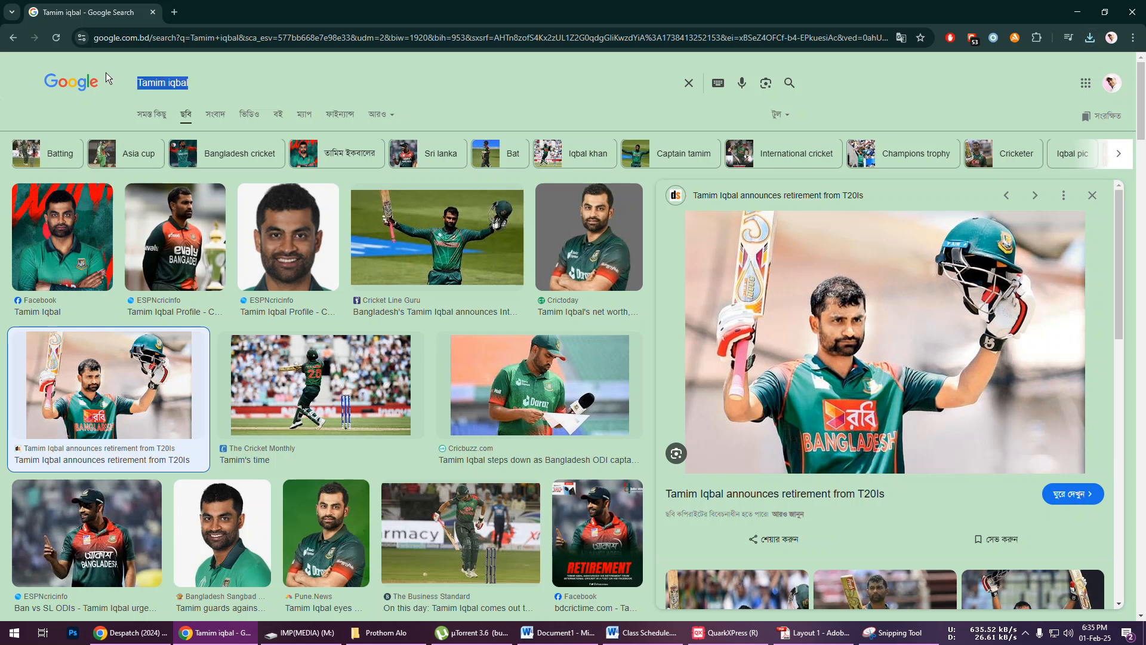
{"action": "type", "text": "Add"}
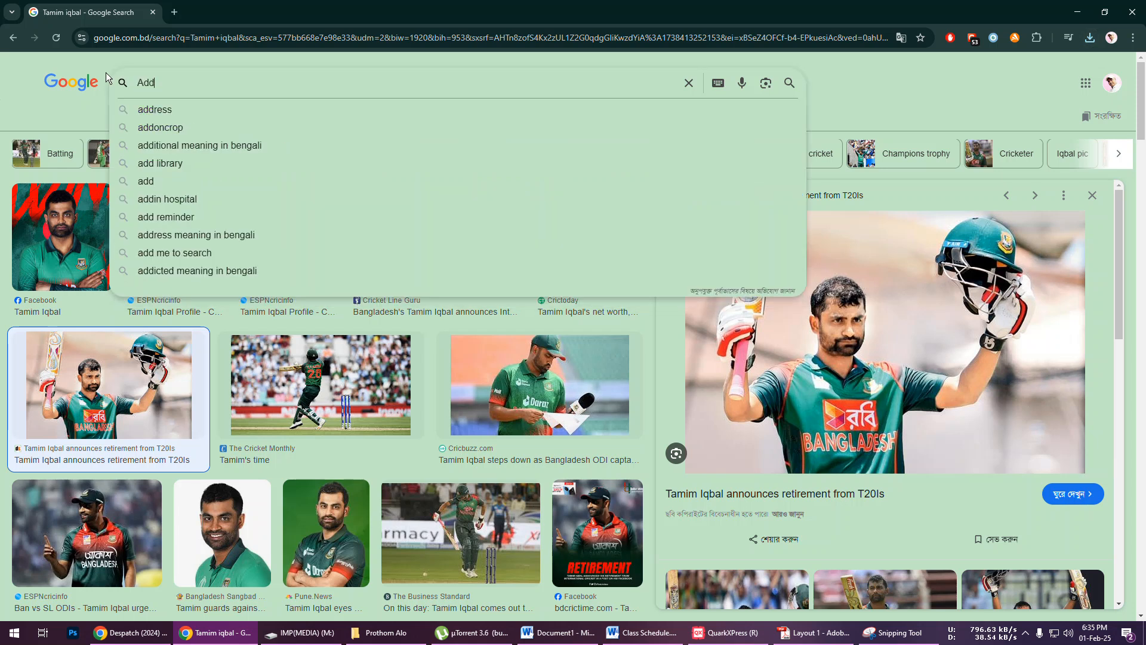
{"action": "type", "text": "Online"}
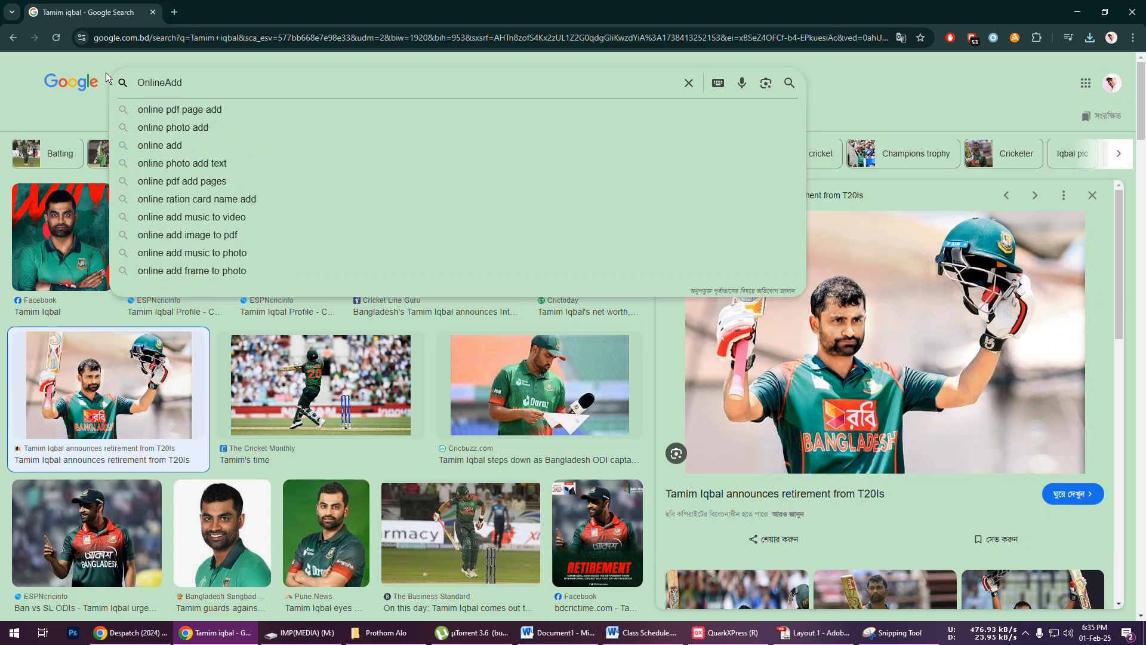
{"action": "key", "text": "BackSpace"}
{"action": "key", "text": "BackSpace"}
{"action": "key", "text": "BackSpace"}
{"action": "key", "text": "BackSpace"}
{"action": "key", "text": "BackSpace"}
{"action": "key", "text": "BackSpace"}
{"action": "key", "text": "BackSpace"}
{"action": "key", "text": "BackSpace"}
{"action": "key", "text": "BackSpace"}
- Search Google Images for "Cocacola Add"
{"action": "type", "text": "Cocacola "}
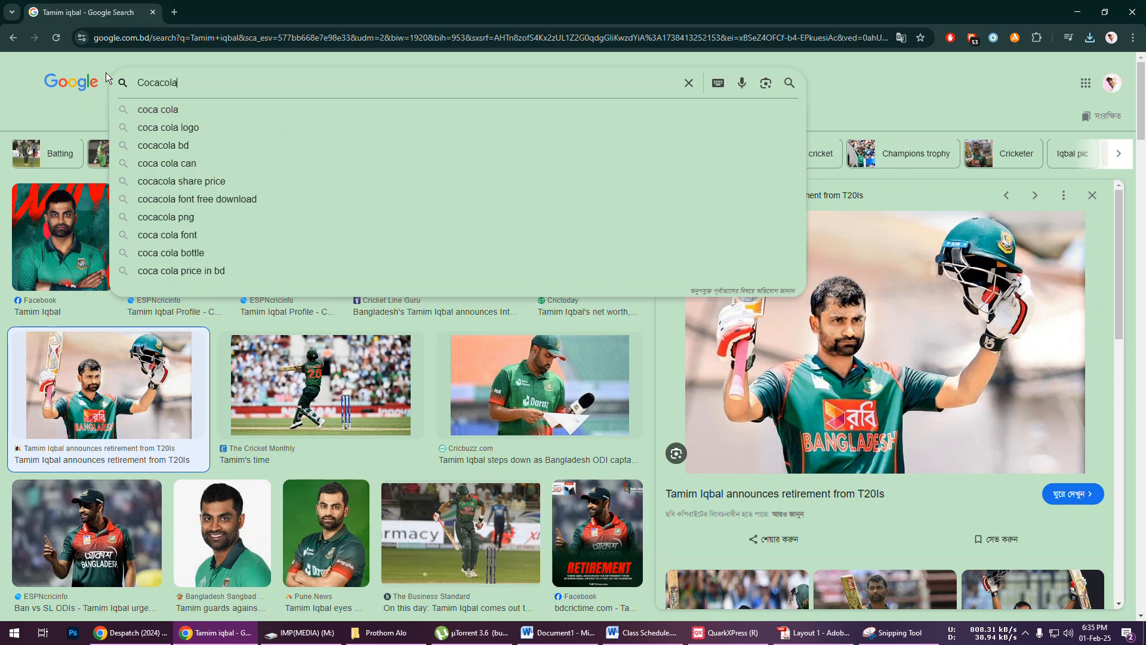
{"action": "type", "text": "Add"}
{"action": "key", "text": "Return"}
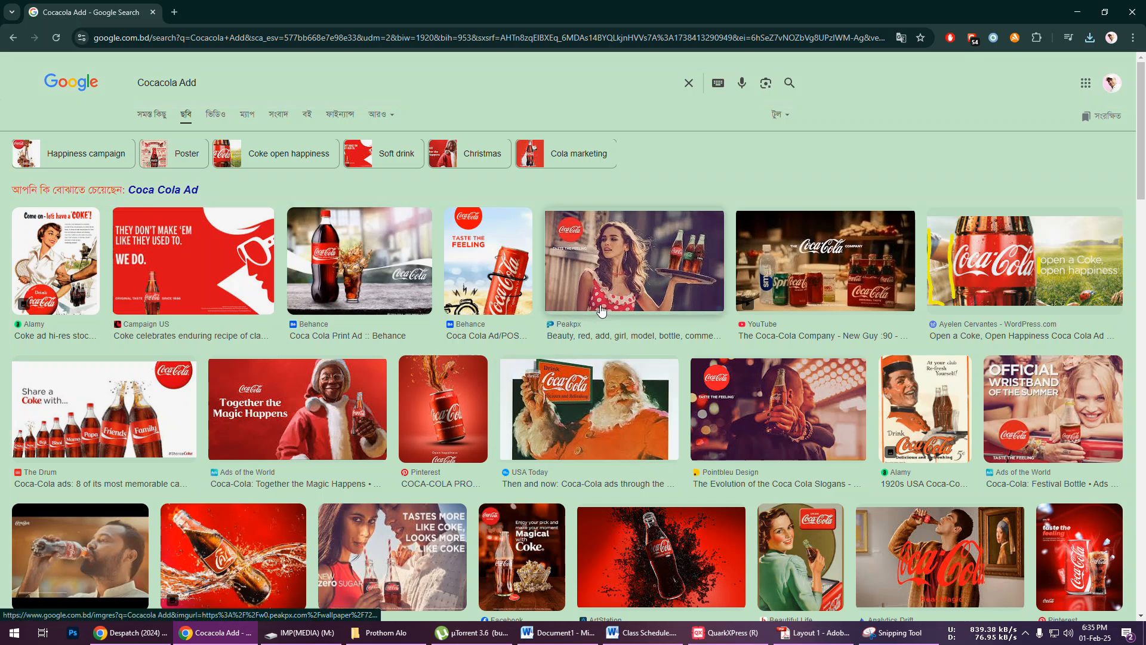
- Save the Peakpx Coca-Cola picture of a woman carrying bottles on a tray as Cocacola Add.jpg in the Prothom alo folder
{"action": "left_click", "coordinate": [617, 253]}
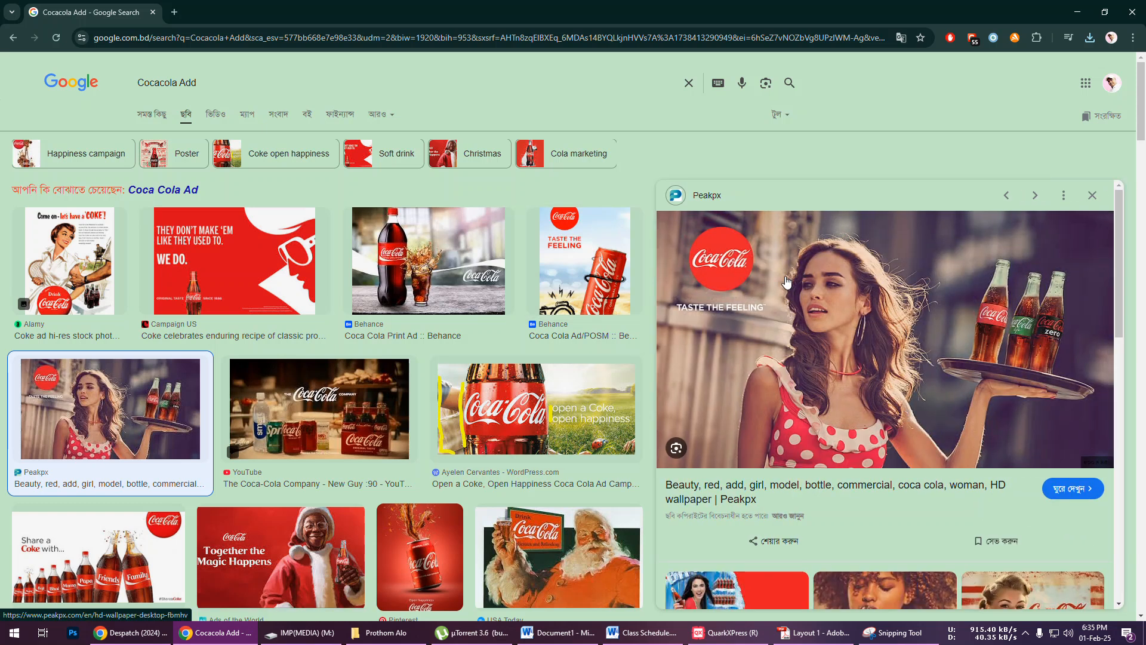
{"action": "right_click", "coordinate": [794, 252]}
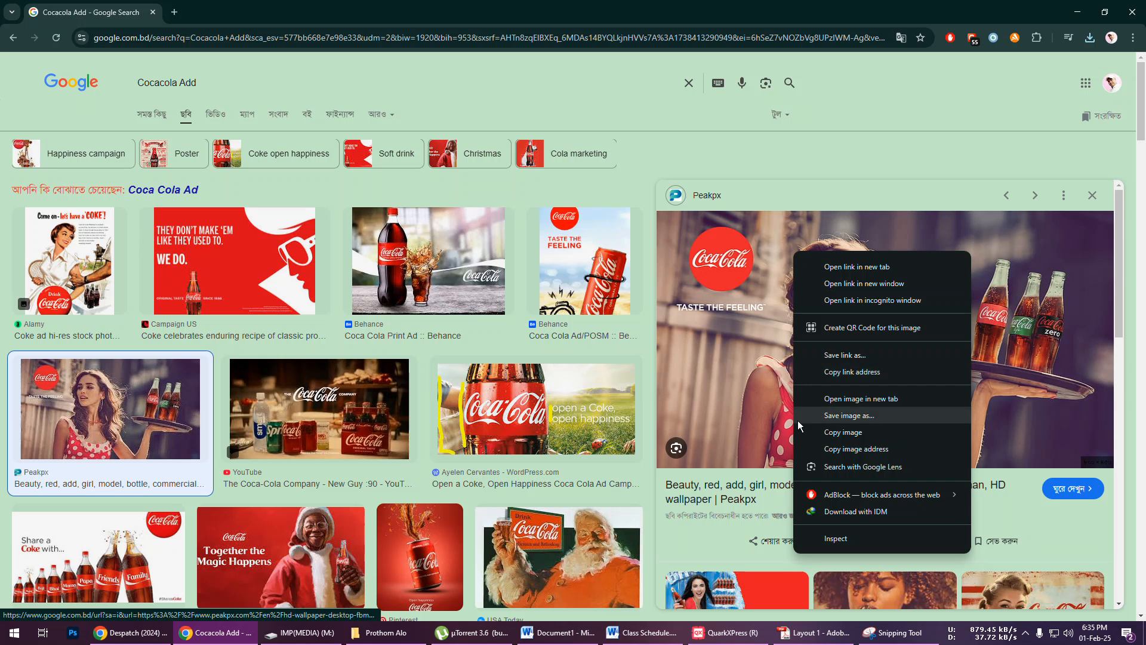
{"action": "left_click", "coordinate": [859, 415]}
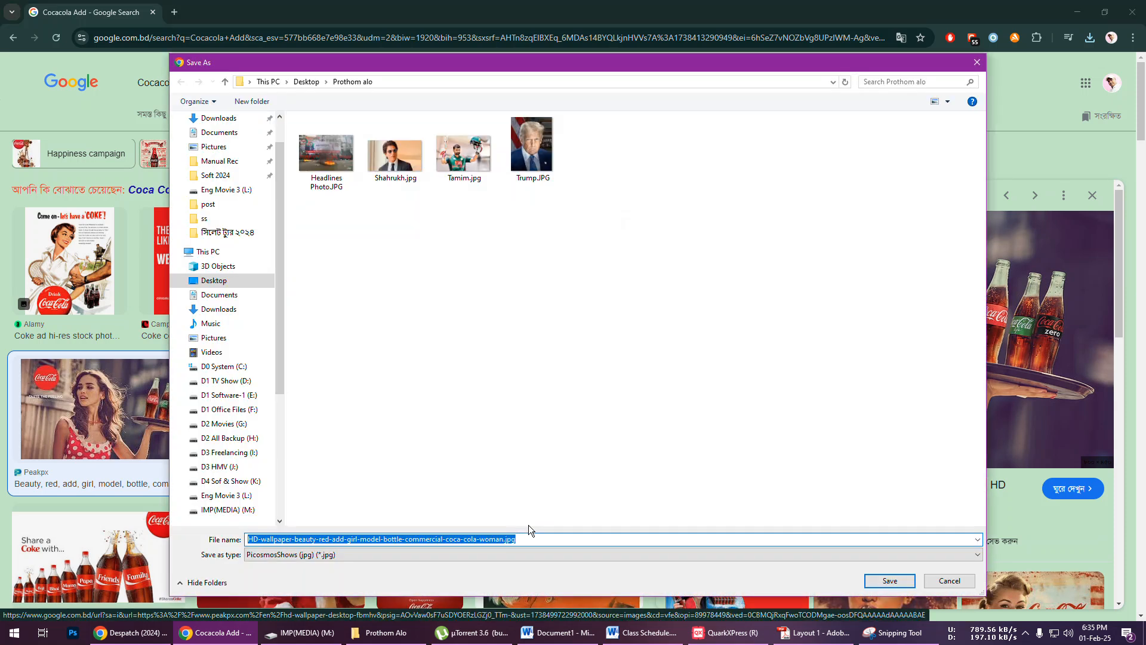
{"action": "left_click", "coordinate": [505, 539]}
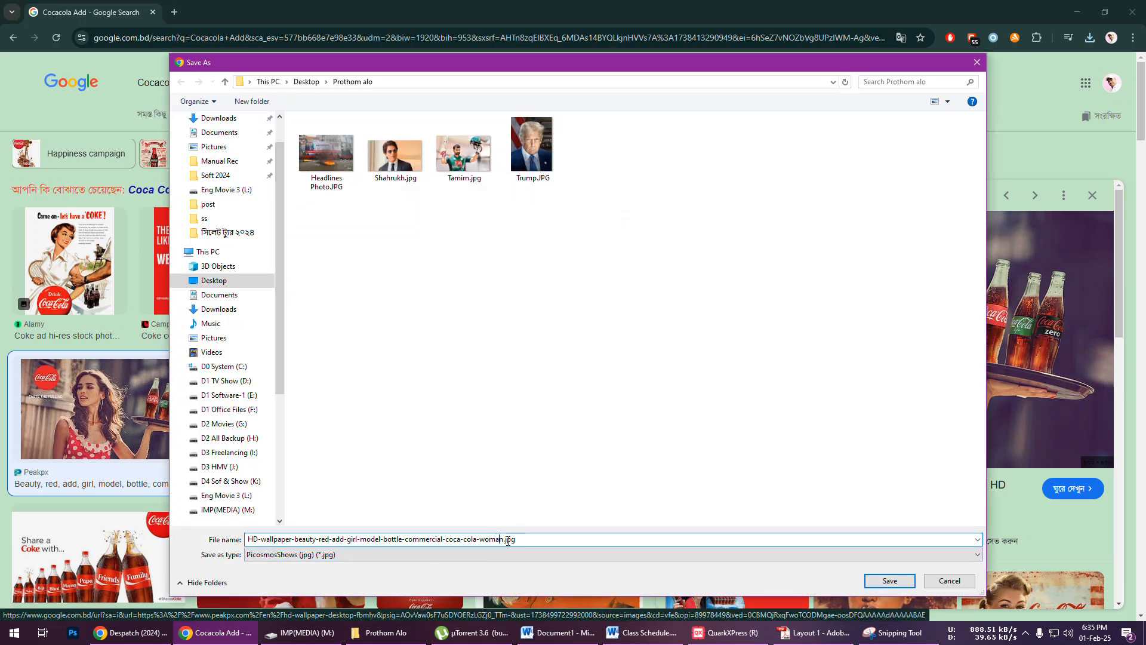
{"action": "left_click_drag", "start_coordinate": [505, 539], "coordinate": [215, 540]}
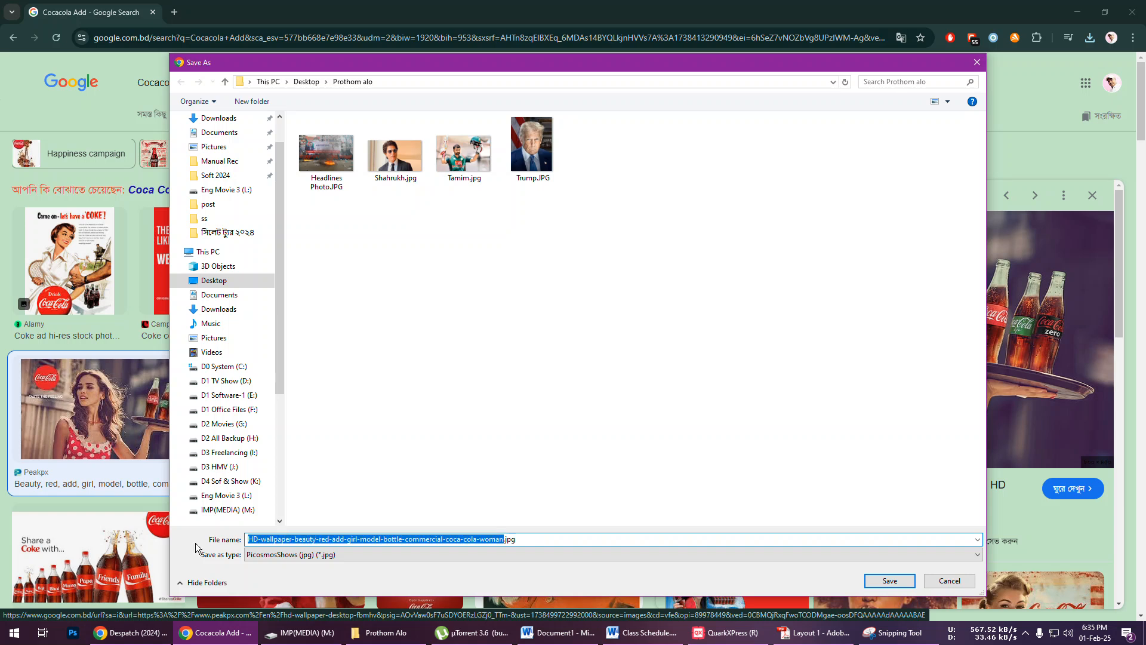
{"action": "type", "text": "Cocacola Add"}
{"action": "left_click", "coordinate": [888, 581]}
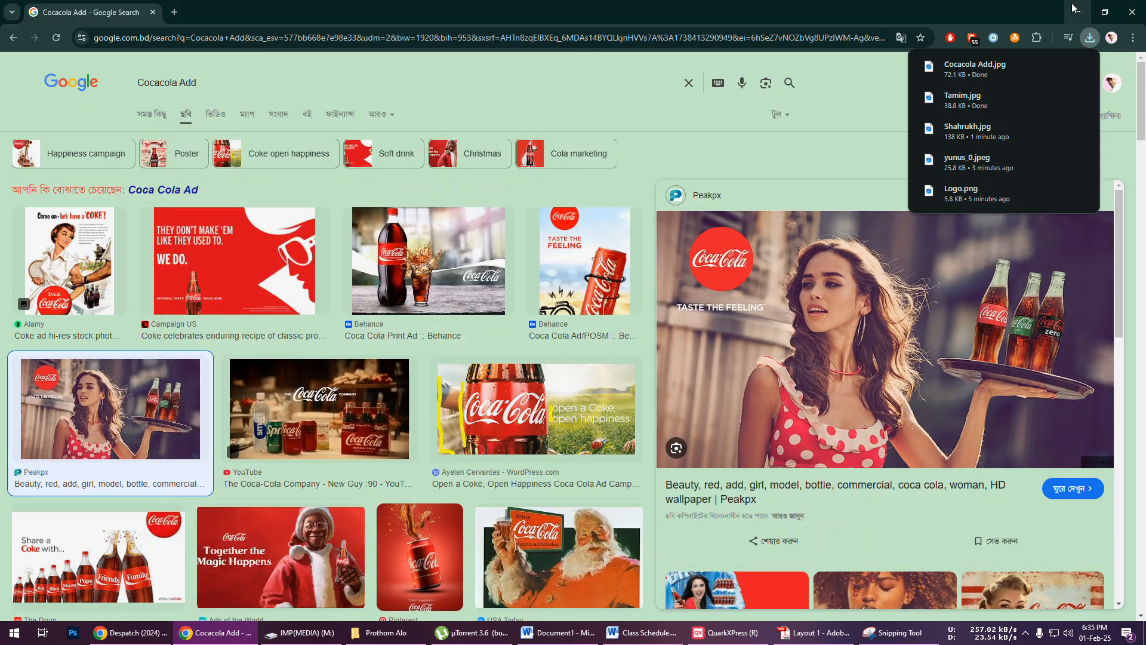
- Minimize the browser, refresh the desktop, then switch to QuarkXPress and start a new project
{"action": "left_click", "coordinate": [1077, 11]}
{"action": "right_click", "coordinate": [657, 276]}
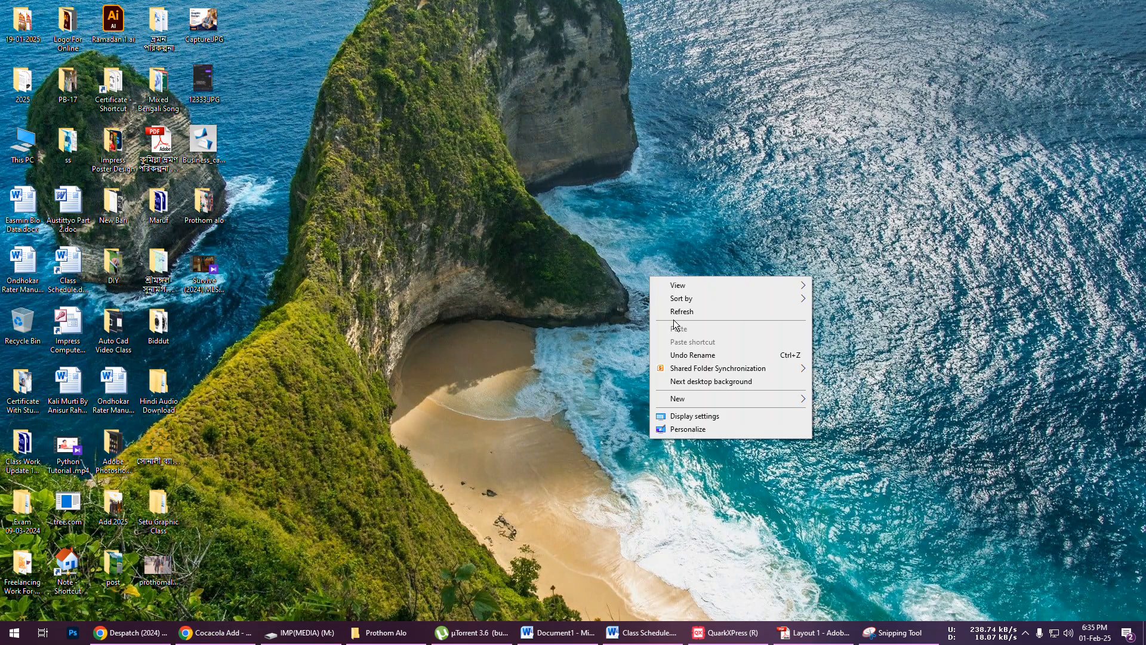
{"action": "left_click", "coordinate": [684, 311]}
{"action": "left_click", "coordinate": [724, 632]}
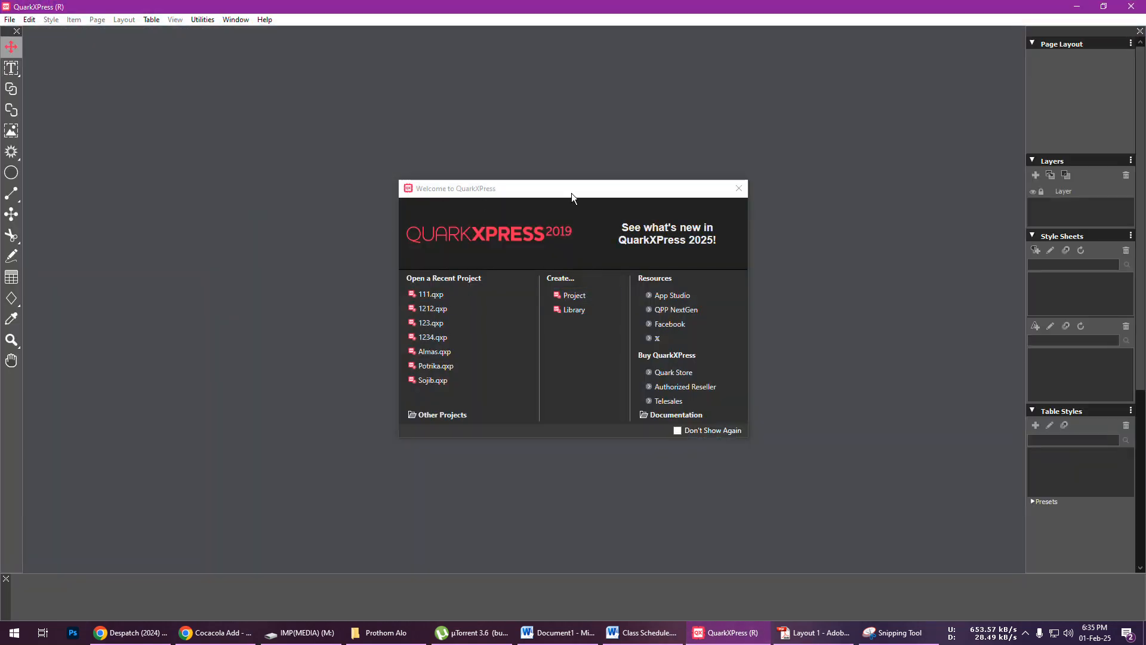
{"action": "left_click_drag", "start_coordinate": [572, 192], "coordinate": [459, 166]}
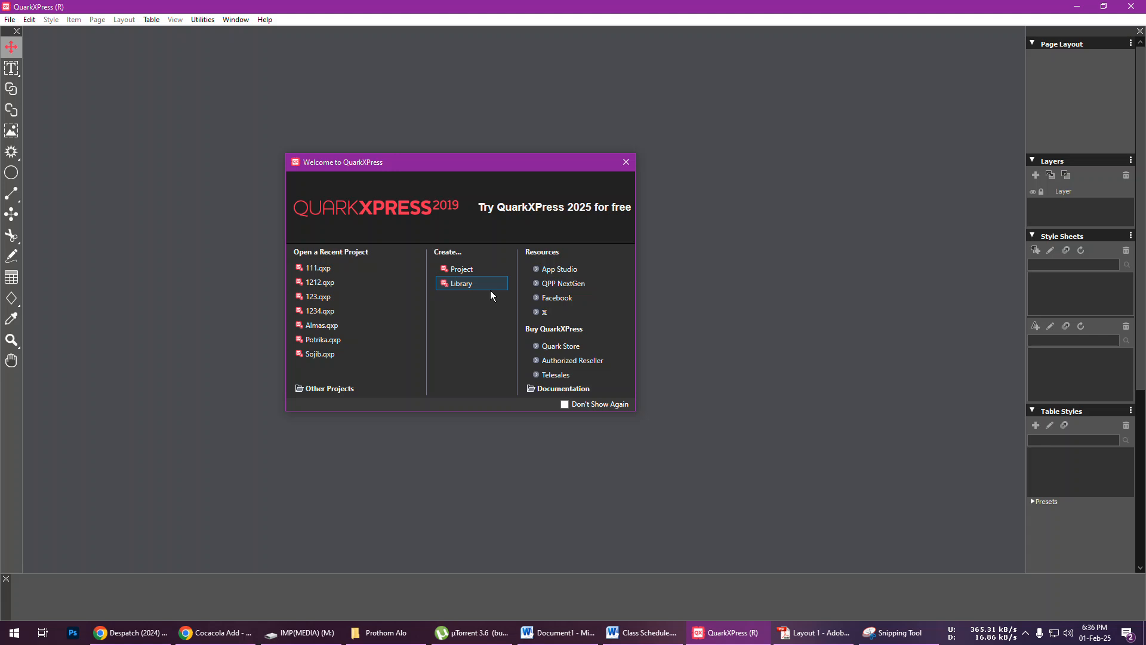
{"action": "left_click", "coordinate": [464, 269]}
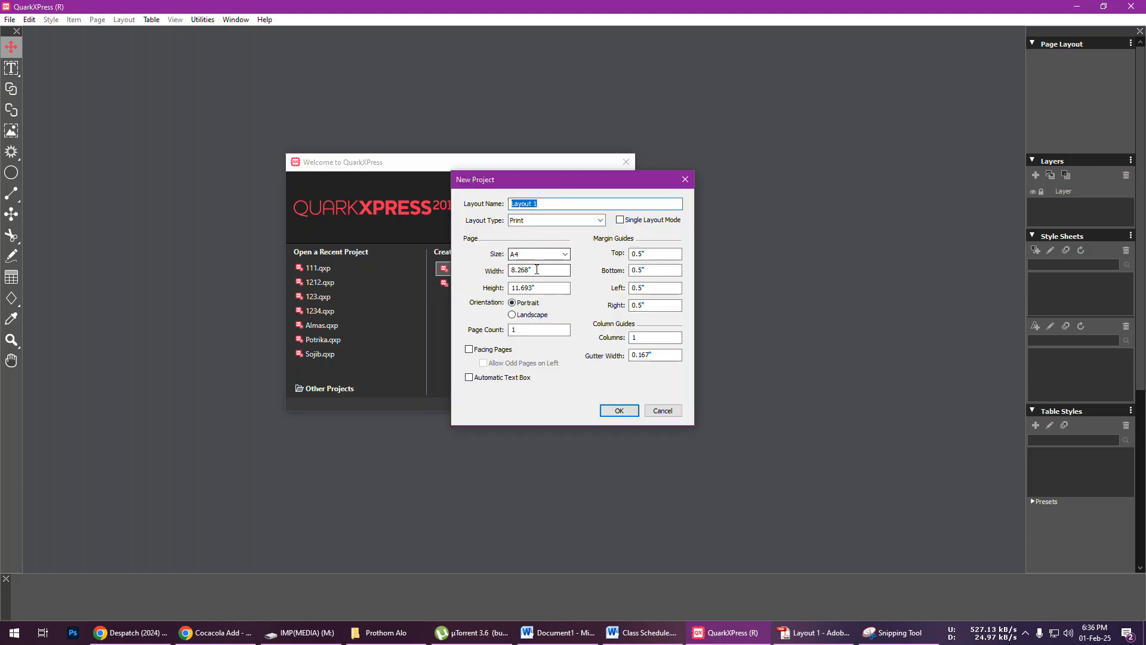
- Set the new project's page size to 22.5" wide and 29.5" high
{"action": "double_click", "coordinate": [541, 269]}
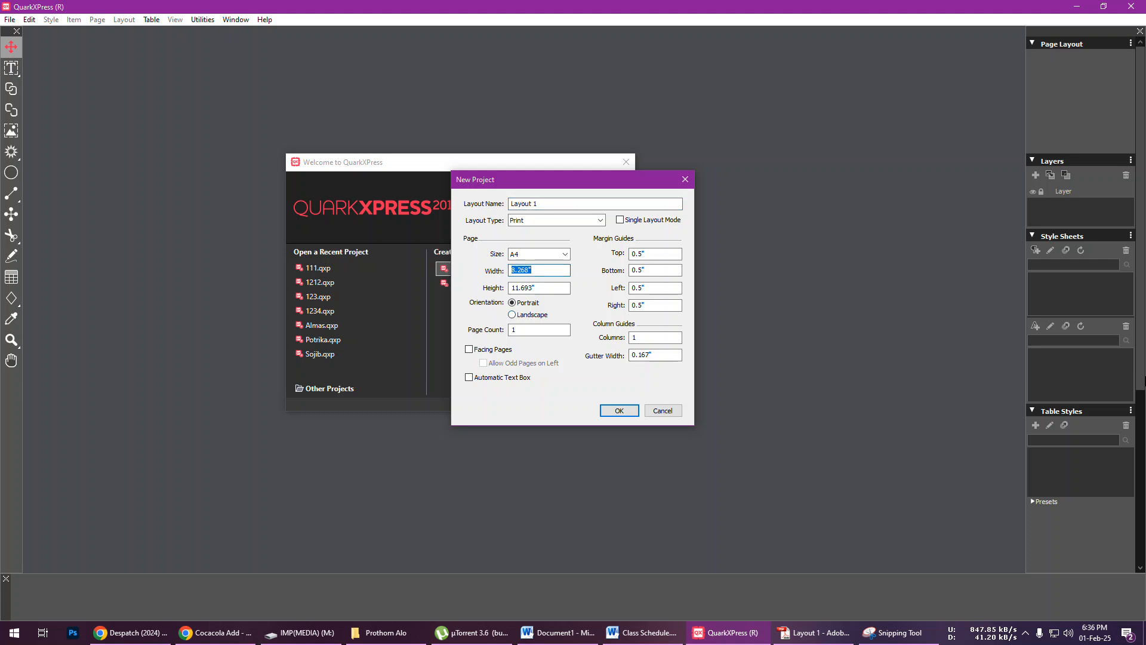
{"action": "type", "text": "22.5"}
{"action": "key", "text": "Tab"}
{"action": "type", "text": "29"}
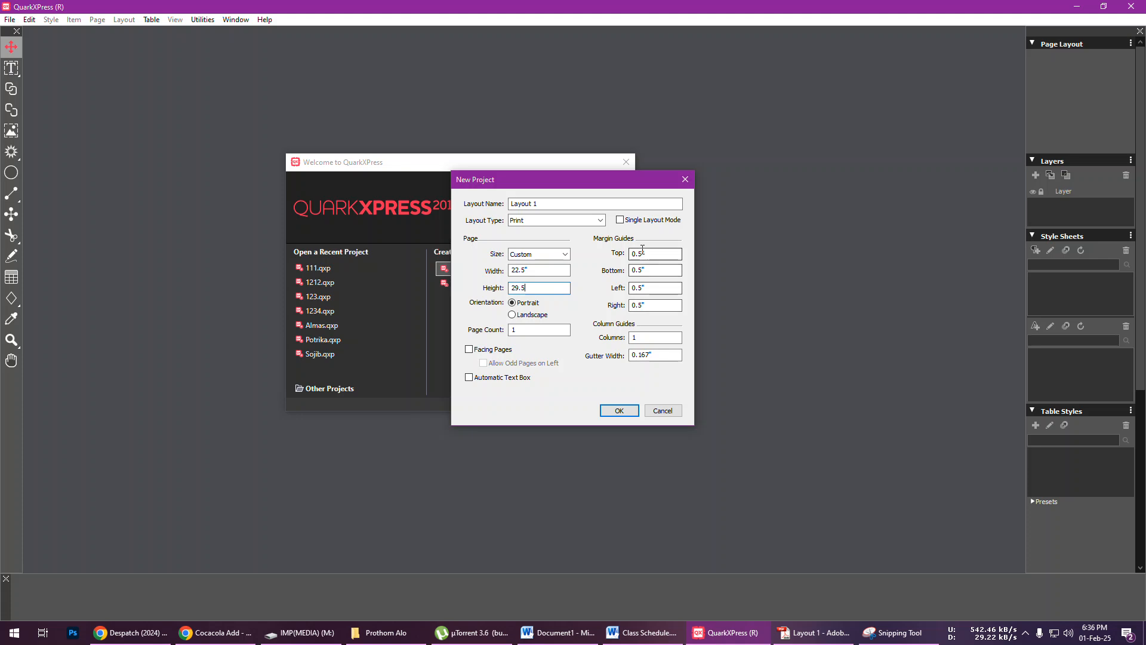
- Check the column layout in the reference newspaper PDF, set the column guides to 6 and create the project
{"action": "double_click", "coordinate": [651, 337]}
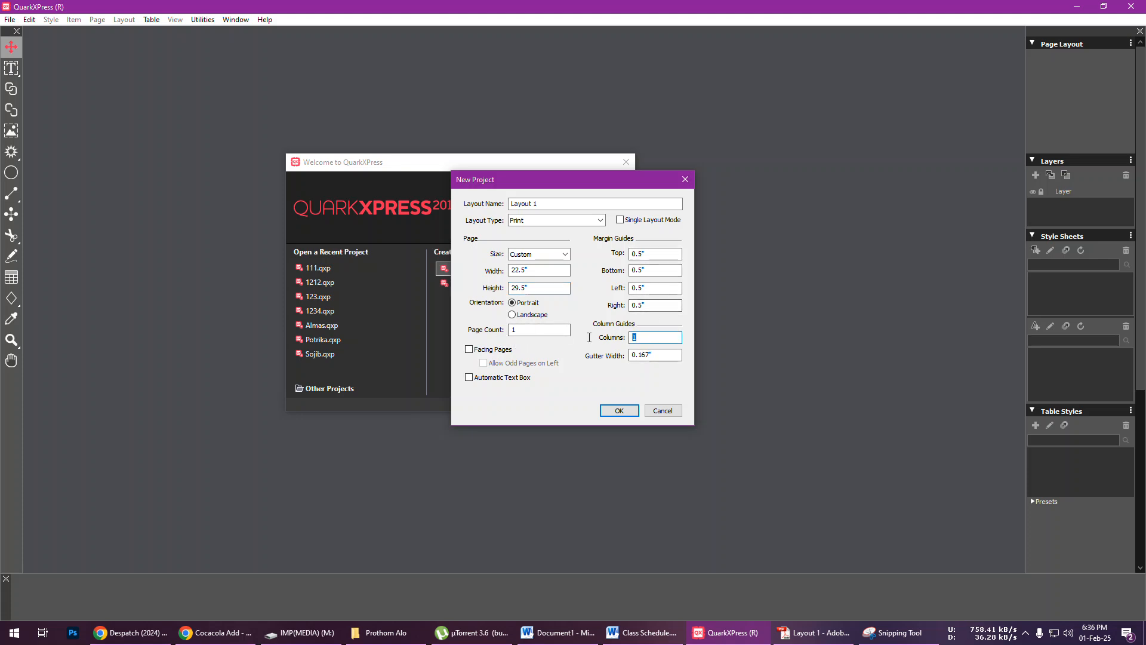
{"action": "left_click", "coordinate": [813, 632]}
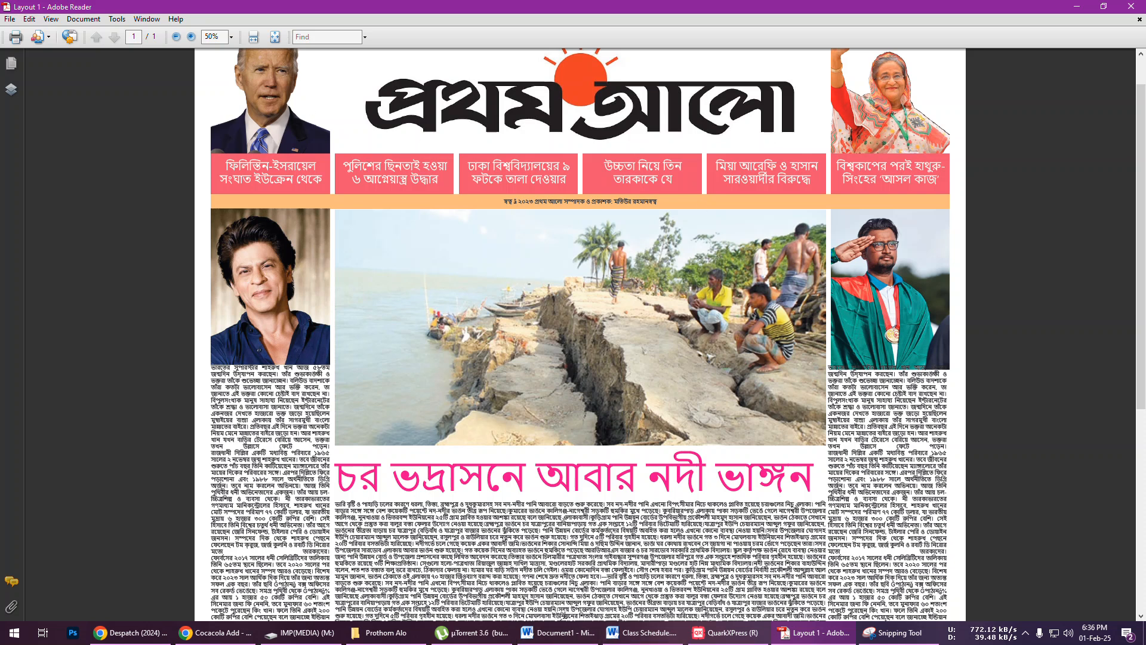
{"action": "left_click", "coordinate": [726, 632]}
{"action": "type", "text": "6"}
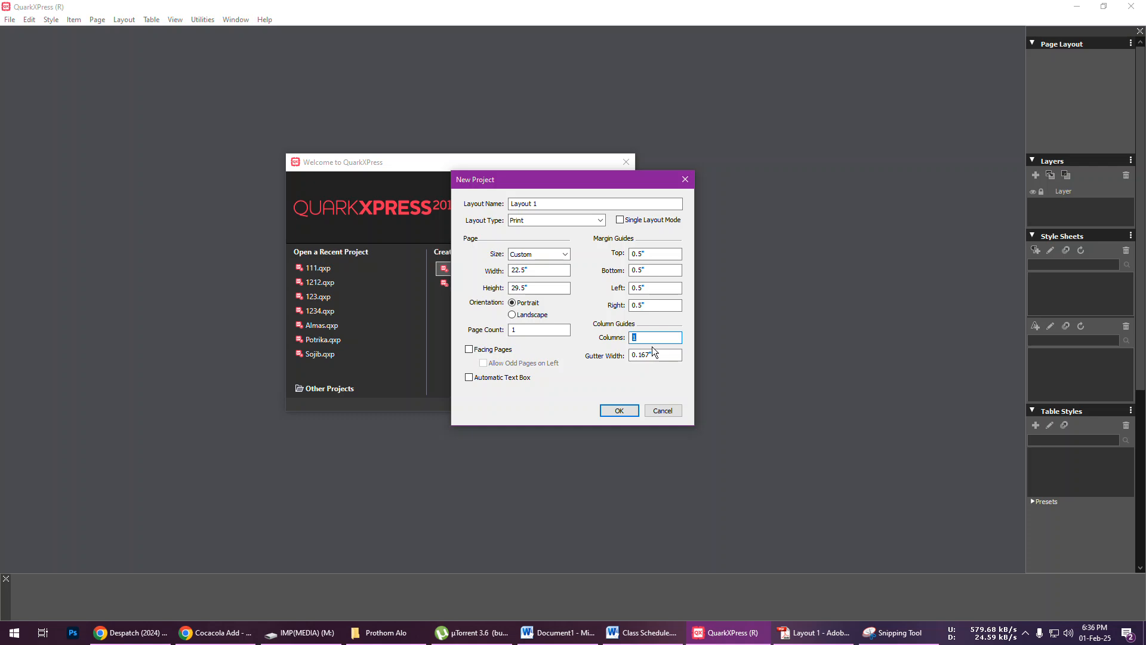
{"action": "left_click", "coordinate": [620, 411]}
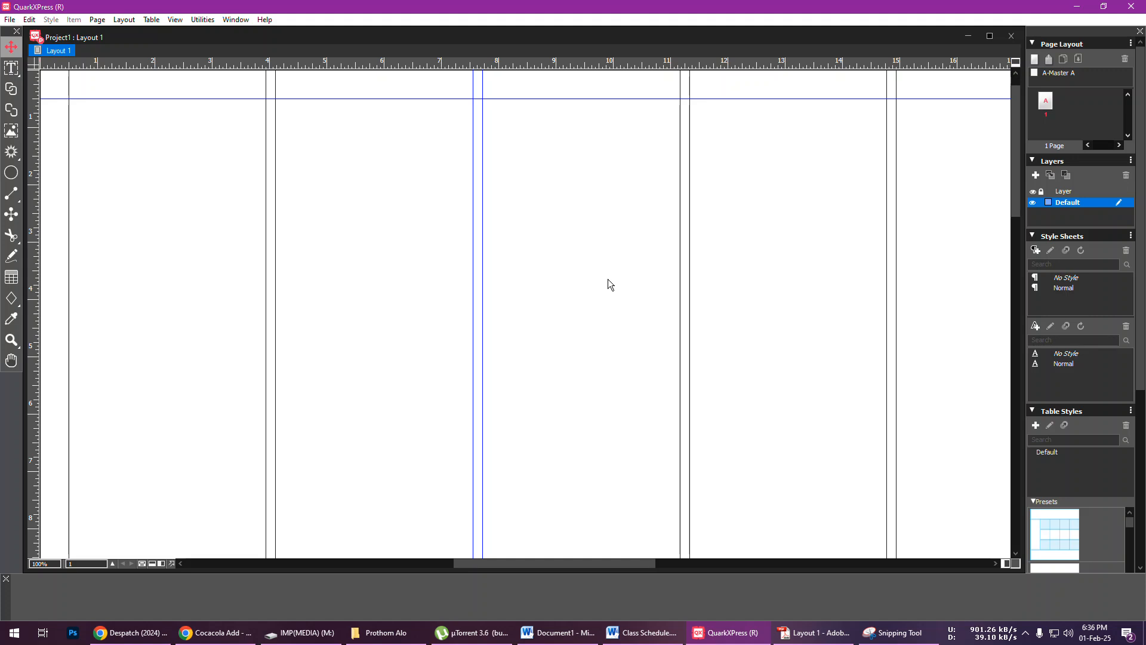
- Draw a picture box about 14.36" wide and 3.45" high across the middle four columns at the page's top margin
{"action": "scroll", "coordinate": [608, 278], "scroll_direction": "down", "scroll_amount": 3}
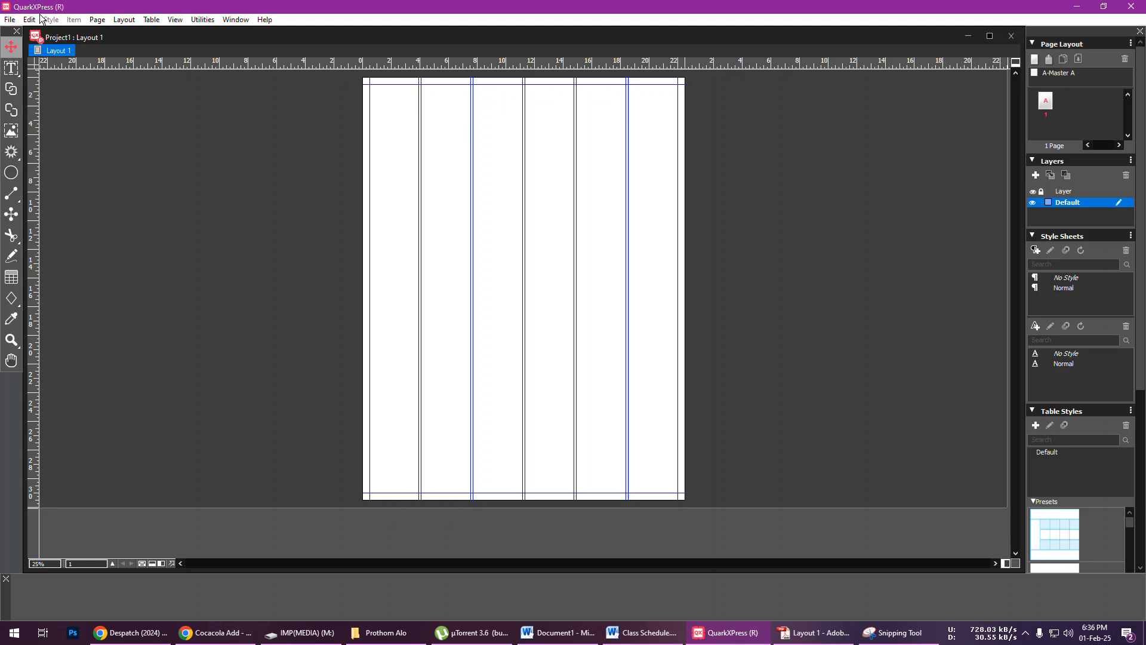
{"action": "key", "text": "x"}
{"action": "left_click", "coordinate": [11, 134]}
{"action": "left_click_drag", "start_coordinate": [421, 83], "coordinate": [626, 134]}
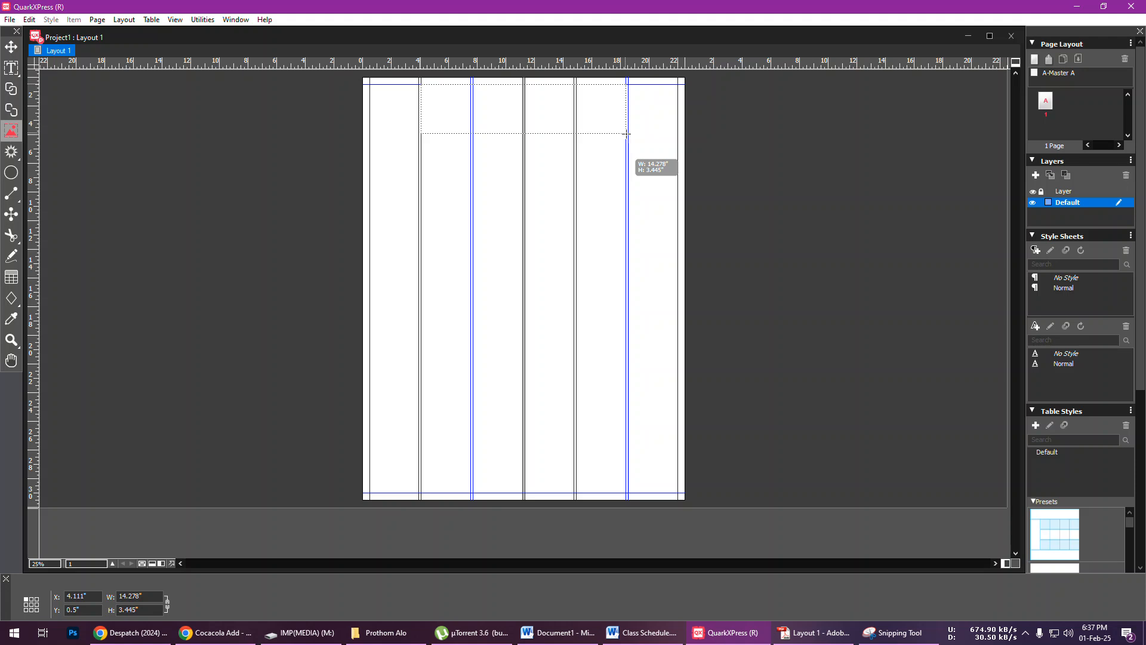
{"action": "left_click_drag", "start_coordinate": [626, 133], "coordinate": [627, 133]}
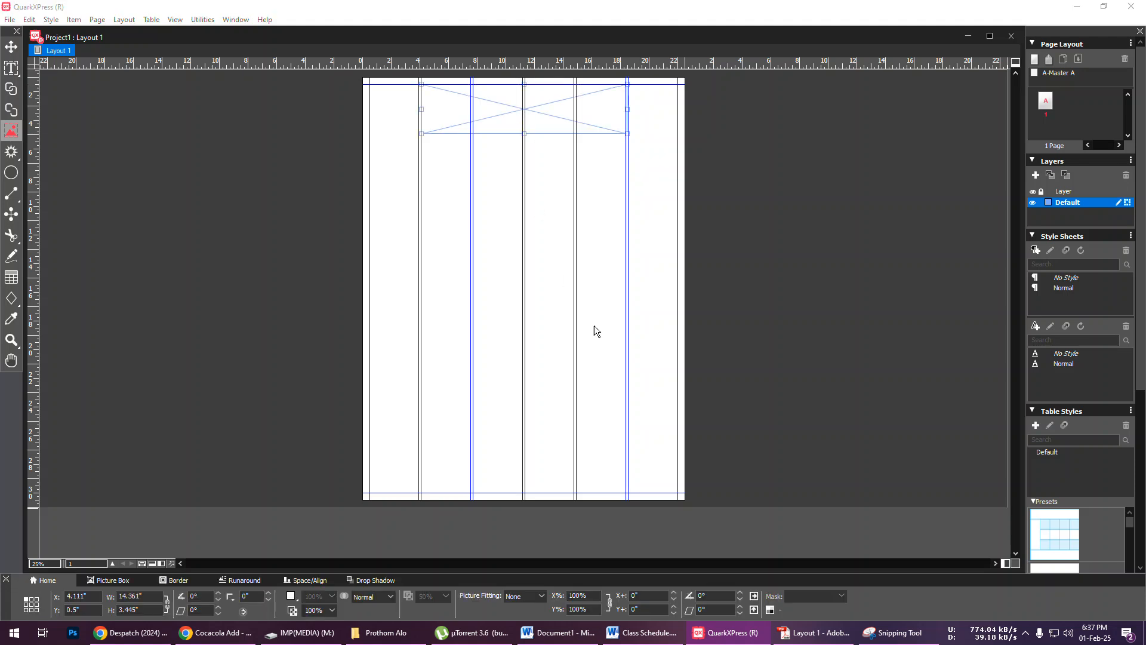
- Import Logo.png from the desktop's Prothom alo folder into the masthead picture box
{"action": "key", "text": "ctrl+e"}
{"action": "left_click", "coordinate": [435, 199]}
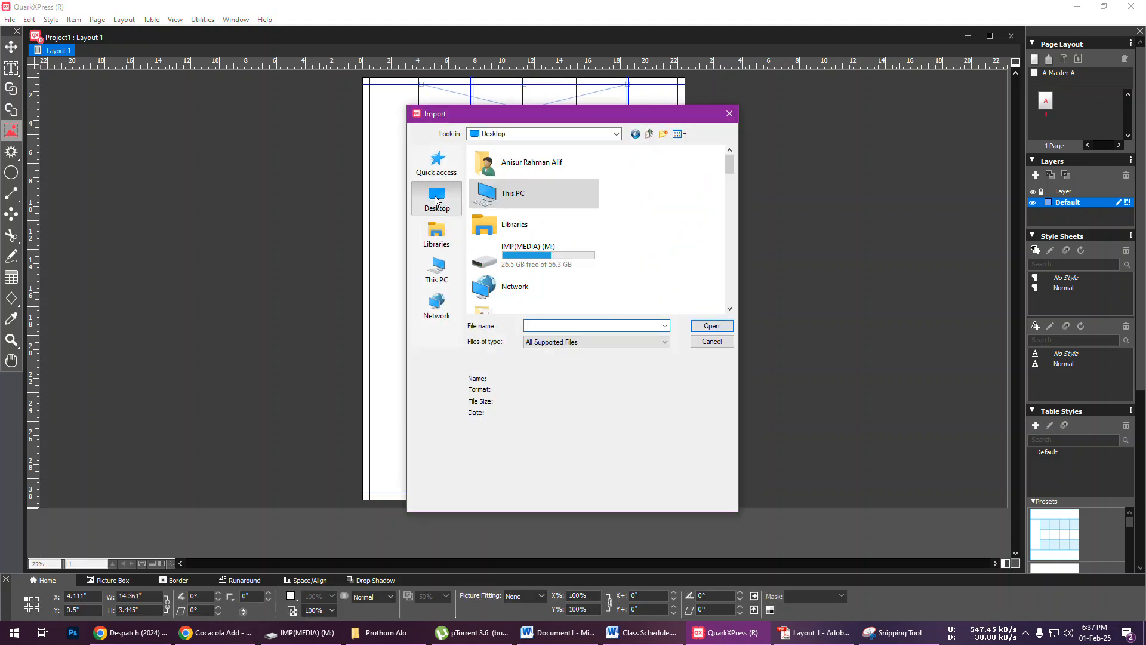
{"action": "scroll", "coordinate": [550, 256], "scroll_direction": "down", "scroll_amount": 10}
{"action": "scroll", "coordinate": [531, 286], "scroll_direction": "down", "scroll_amount": 10}
{"action": "scroll", "coordinate": [528, 291], "scroll_direction": "up", "scroll_amount": 15}
{"action": "scroll", "coordinate": [529, 291], "scroll_direction": "up", "scroll_amount": 3}
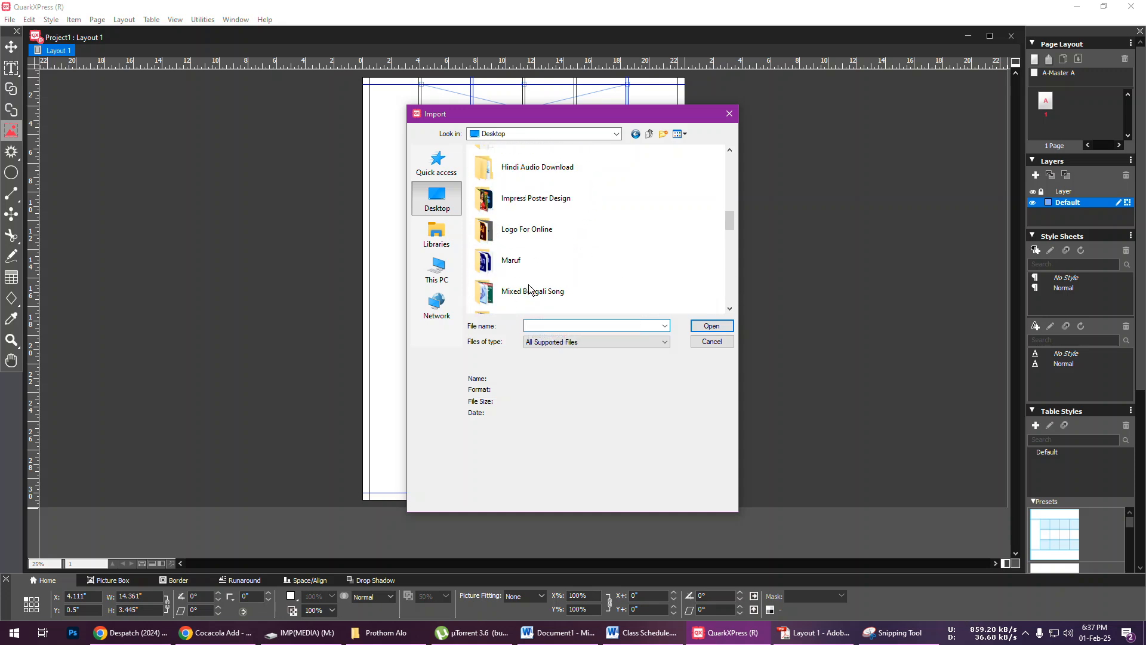
{"action": "scroll", "coordinate": [533, 233], "scroll_direction": "down", "scroll_amount": 3}
{"action": "double_click", "coordinate": [516, 228]}
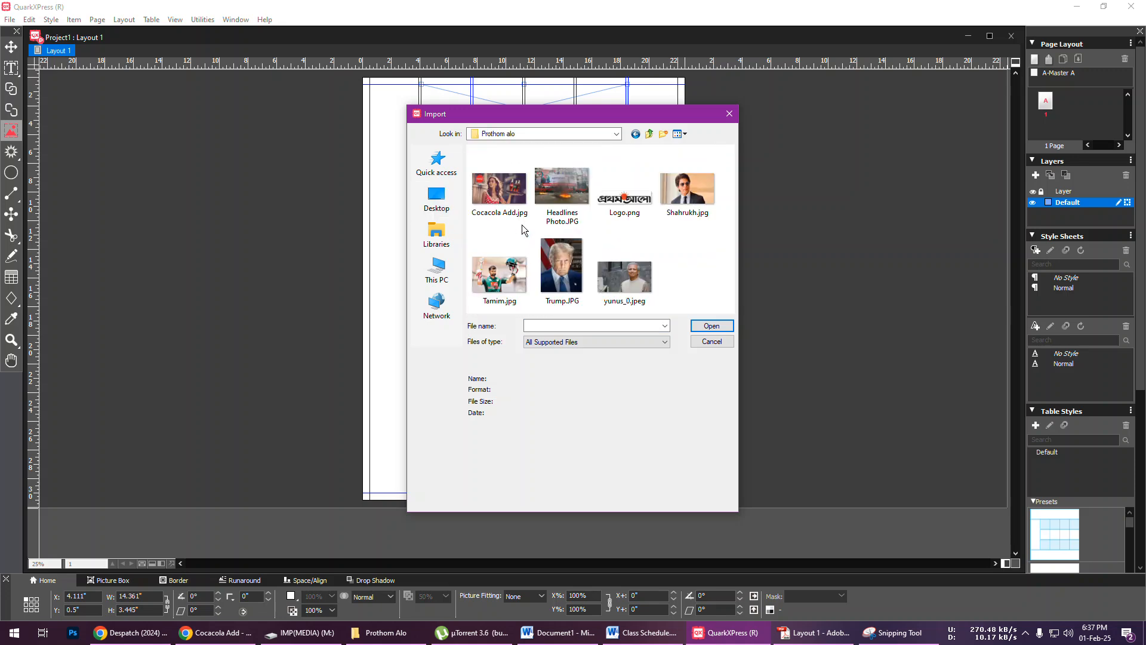
{"action": "left_click", "coordinate": [625, 190]}
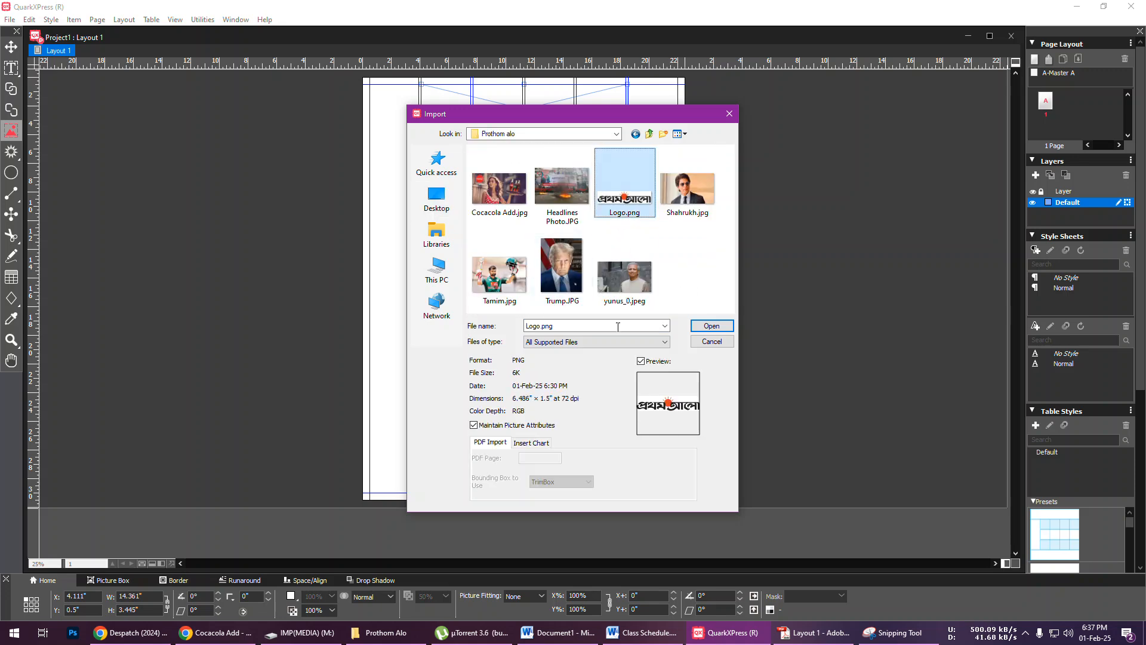
{"action": "left_click", "coordinate": [726, 327]}
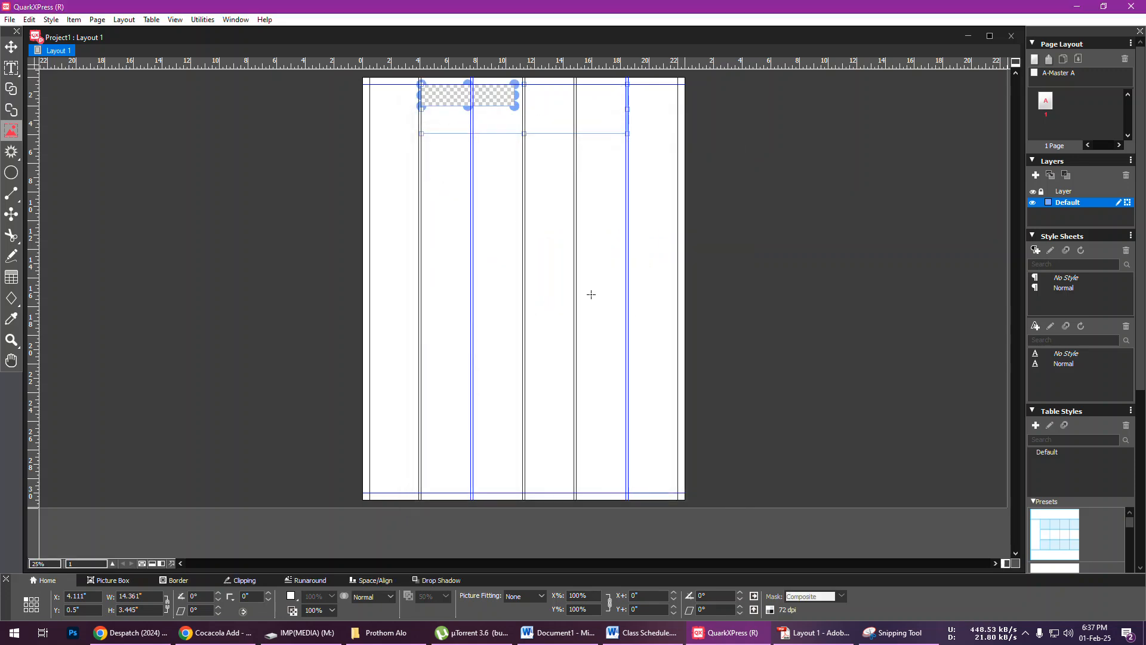
- Scale the logo picture to fill its box and deselect it
{"action": "right_click", "coordinate": [491, 101]}
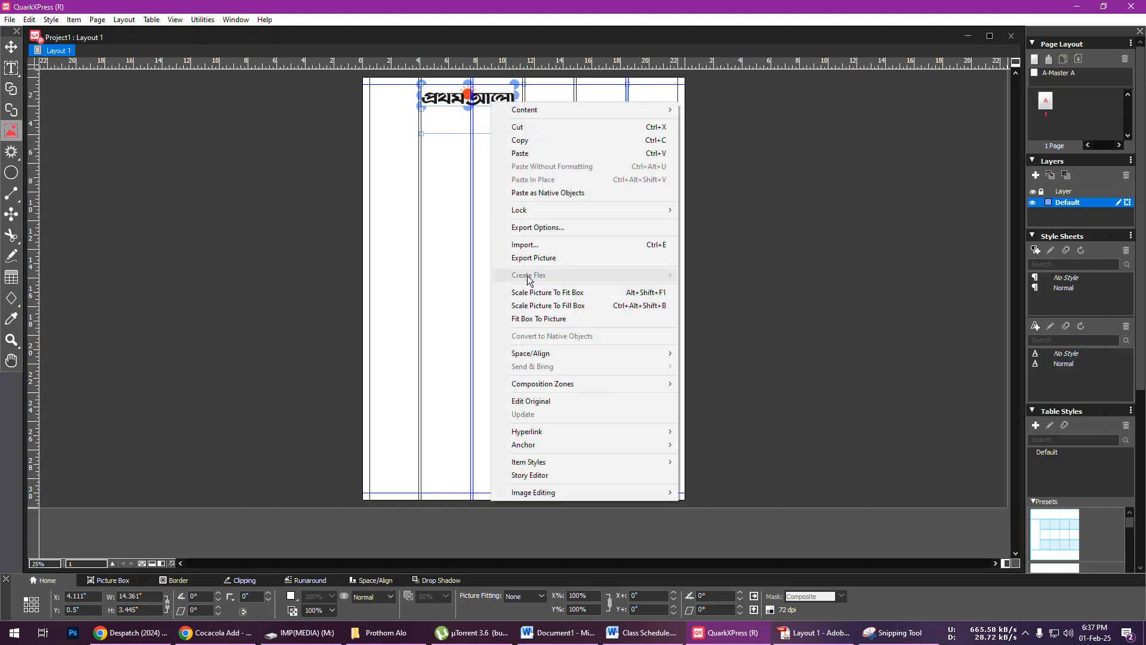
{"action": "left_click", "coordinate": [569, 306]}
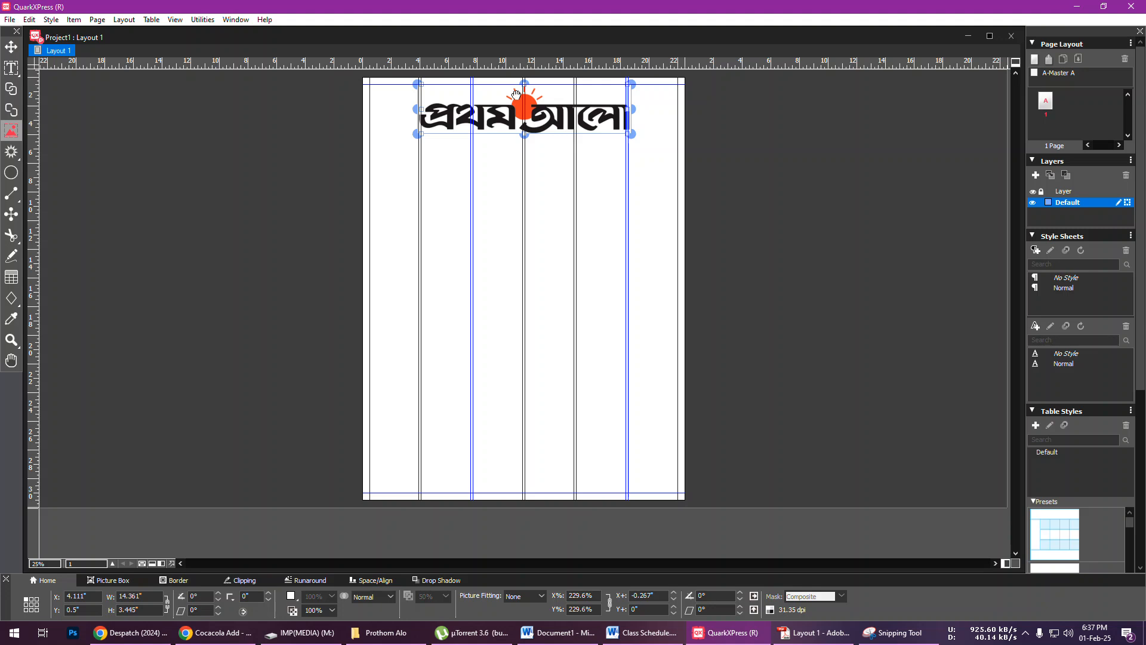
{"action": "left_click", "coordinate": [11, 47]}
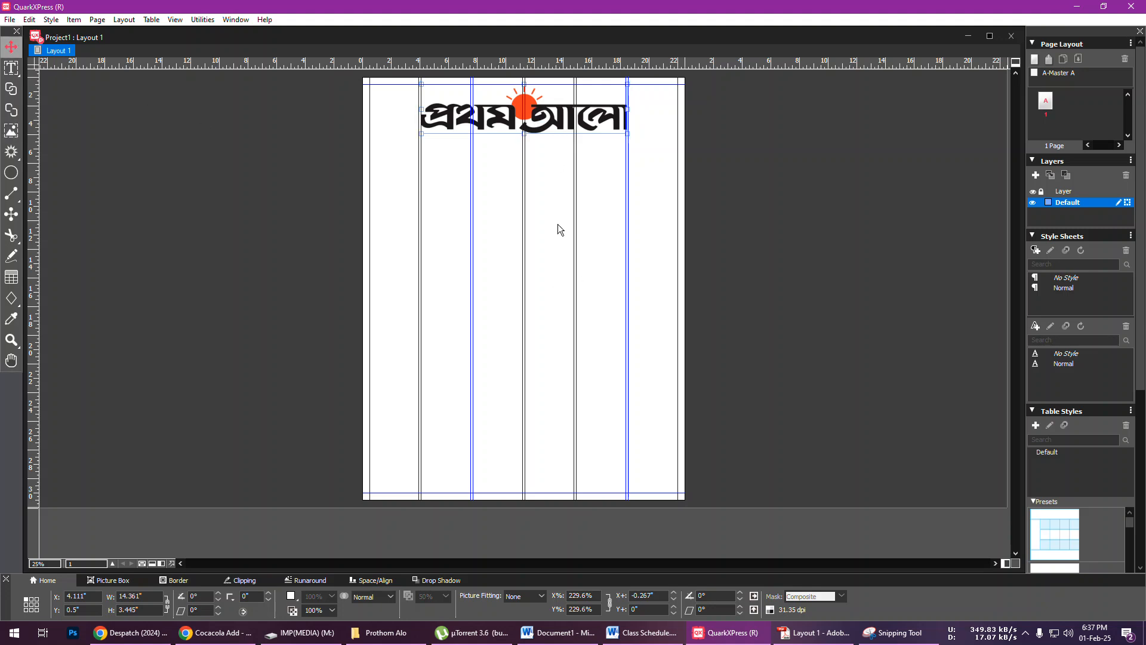
{"action": "left_click", "coordinate": [557, 224]}
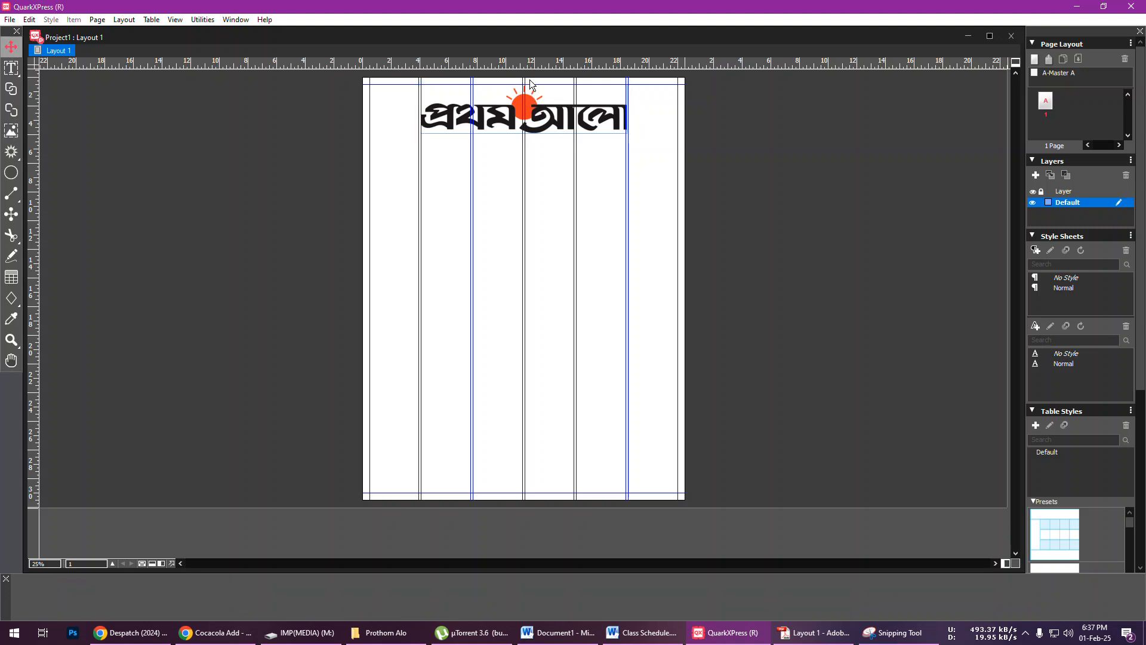
- Draw a picture box about 3.44" by 3.45" in the sixth column beside the logo, level with the logo box
{"action": "key", "text": "ctrl+plus"}
{"action": "key", "text": "ctrl+plus"}
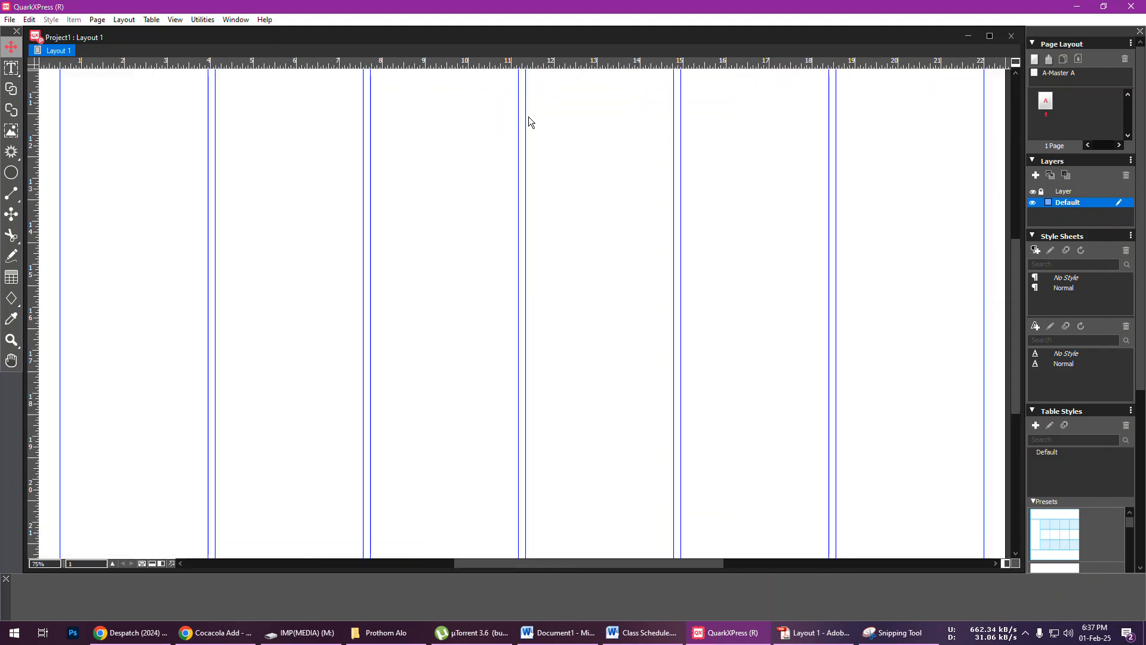
{"action": "key", "text": "ctrl+minus"}
{"action": "scroll", "coordinate": [529, 116], "scroll_direction": "up", "scroll_amount": 5}
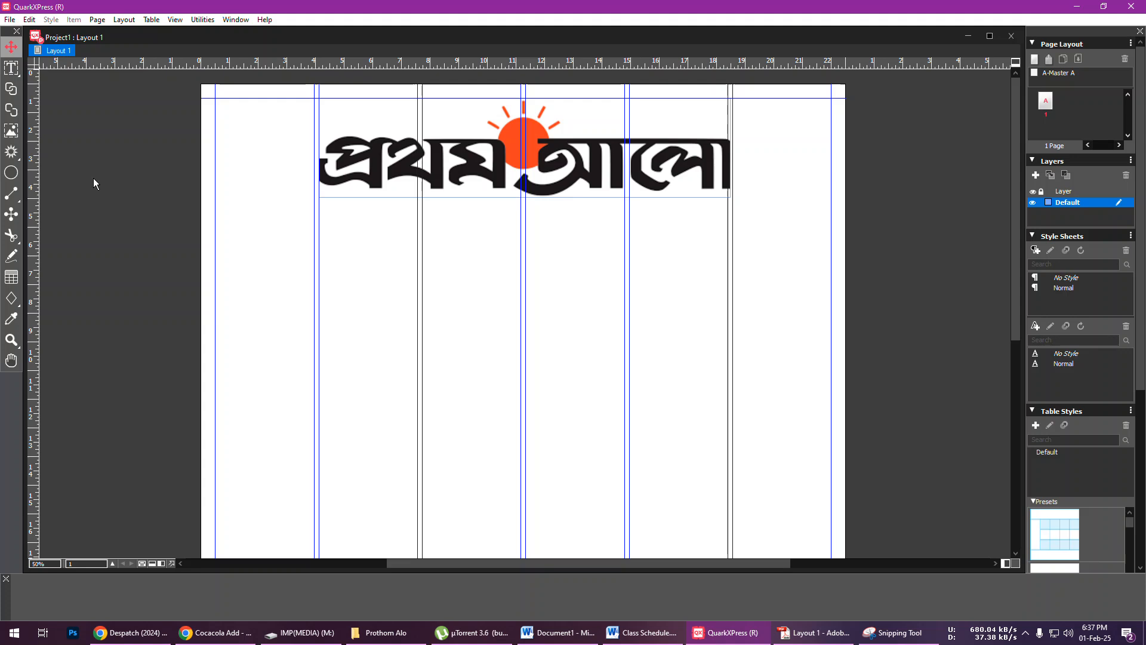
{"action": "left_click", "coordinate": [11, 130]}
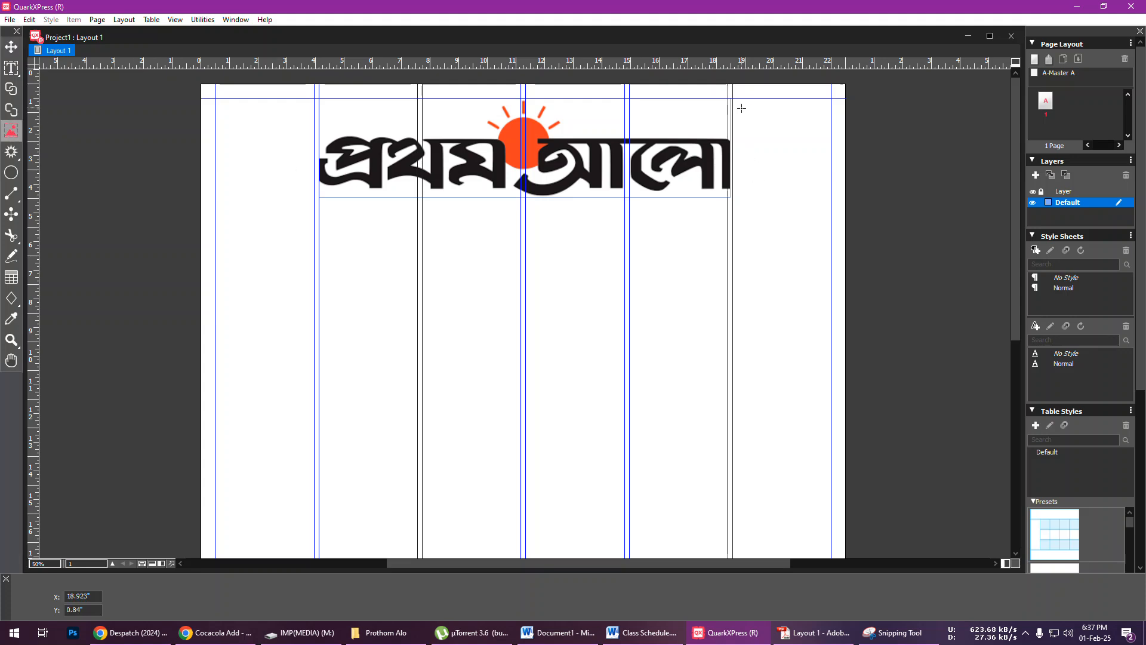
{"action": "left_click_drag", "start_coordinate": [734, 97], "coordinate": [832, 197]}
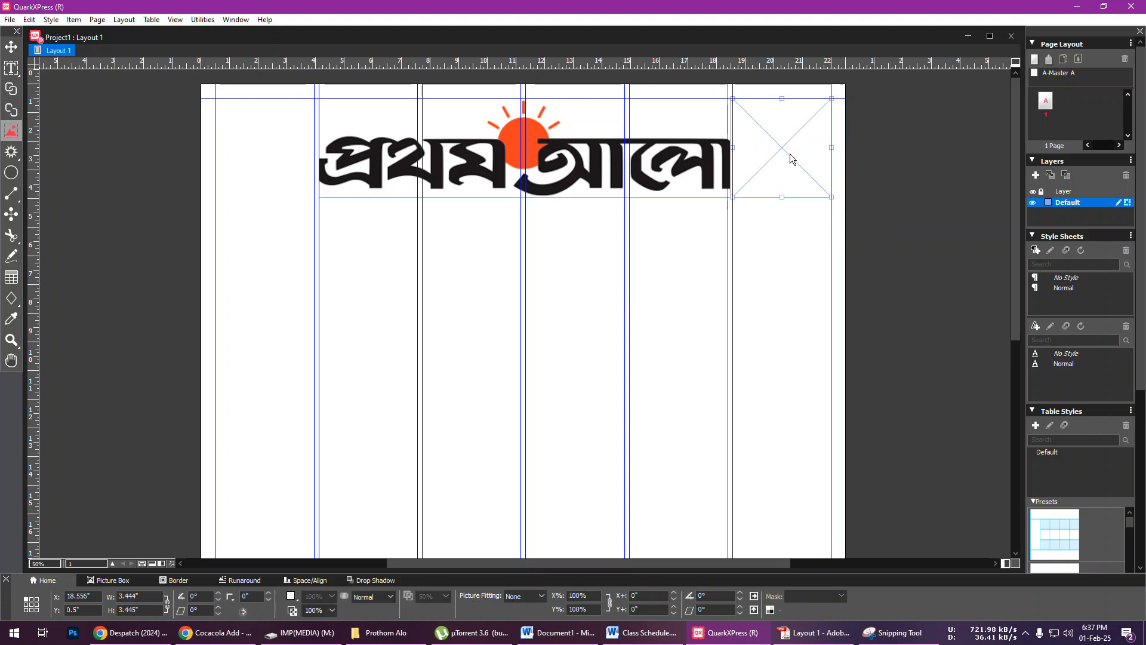
- Import yunus_0.jpeg into the sixth-column picture box and scale the picture to fill the box
{"action": "key", "text": "ctrl+e"}
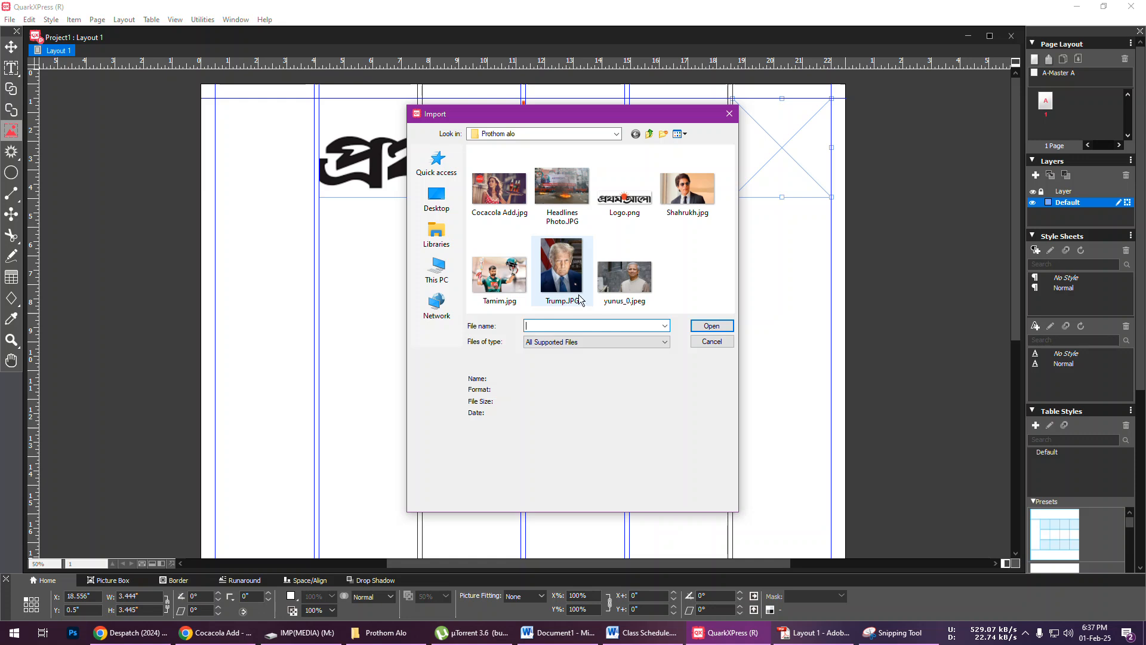
{"action": "left_click", "coordinate": [624, 276]}
{"action": "left_click", "coordinate": [711, 325]}
{"action": "right_click", "coordinate": [783, 136]}
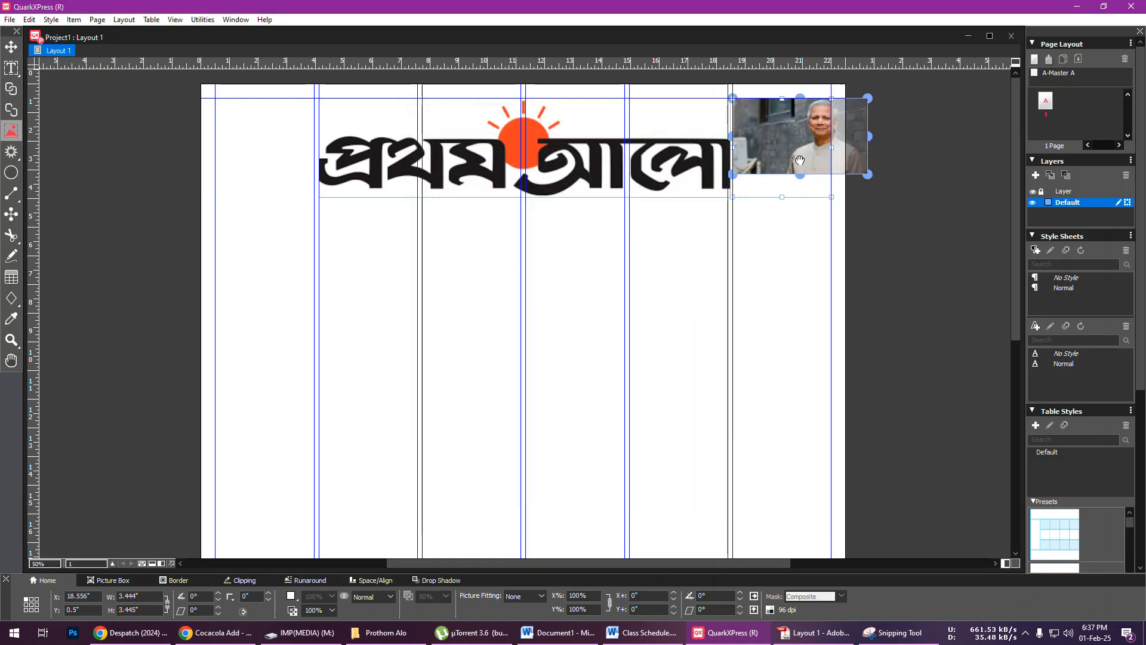
{"action": "left_click", "coordinate": [867, 340]}
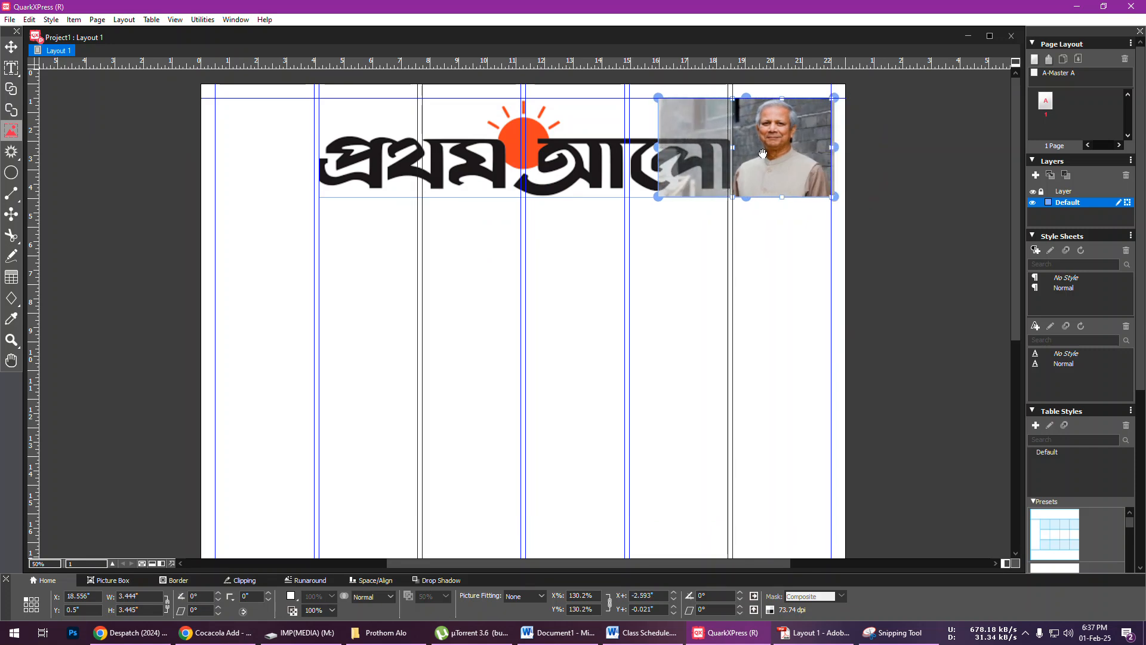
- Reposition the portrait inside the sixth-column picture box so its top meets the box edge, and deselect it
{"action": "left_click_drag", "start_coordinate": [763, 154], "coordinate": [762, 155]}
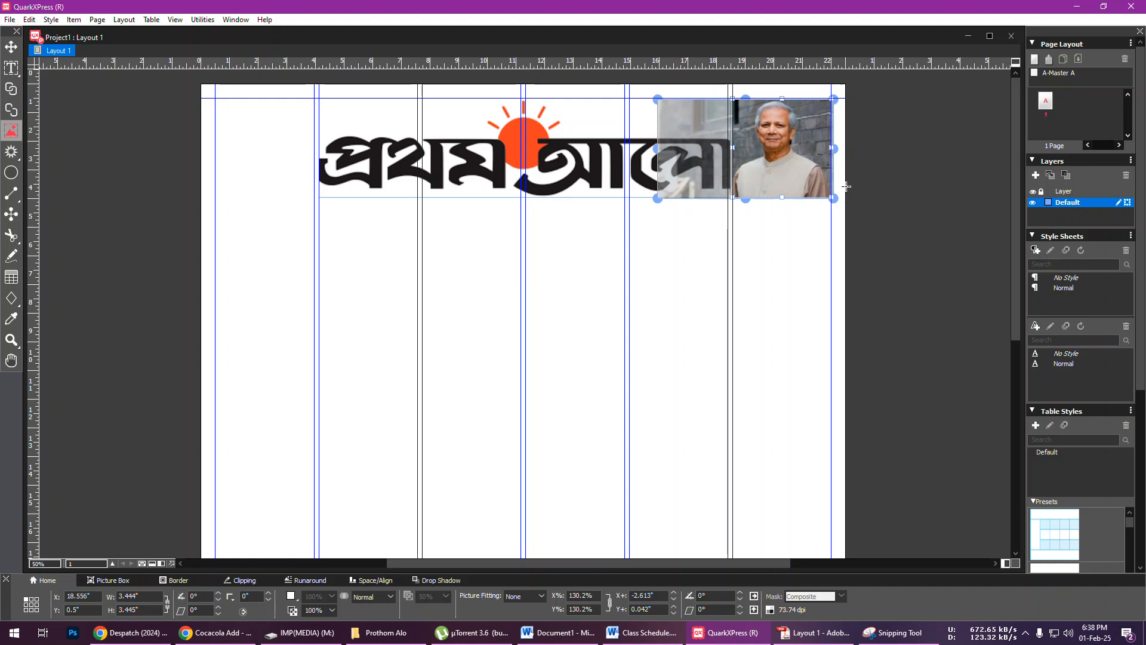
{"action": "left_click_drag", "start_coordinate": [793, 162], "coordinate": [798, 161]}
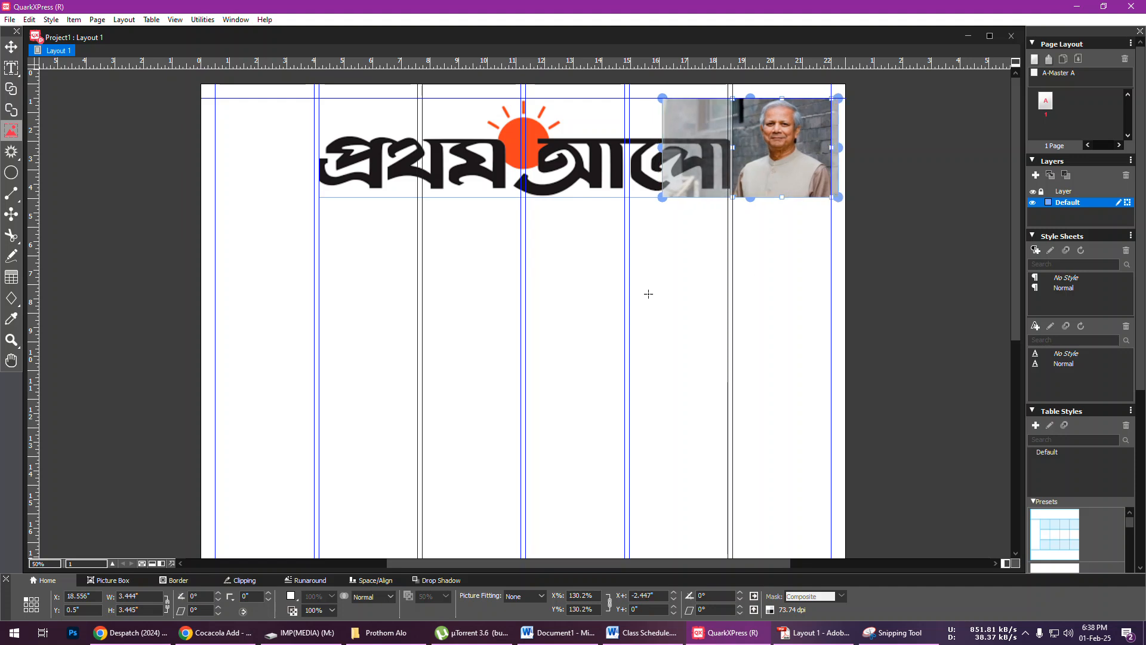
{"action": "left_click", "coordinate": [10, 50]}
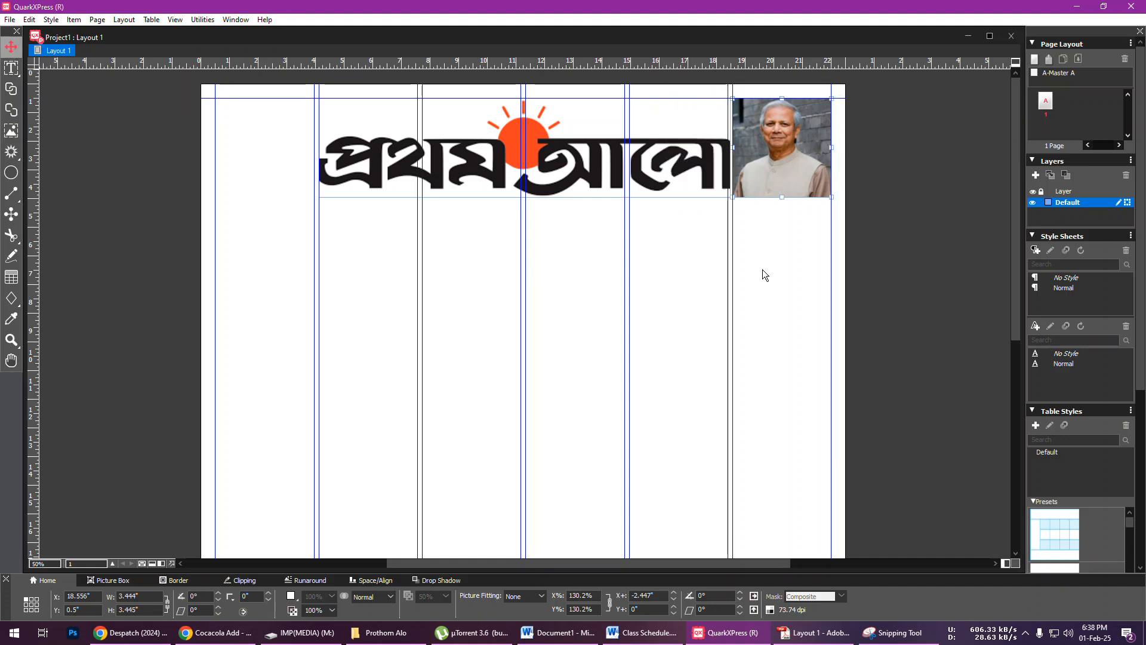
{"action": "left_click", "coordinate": [652, 242]}
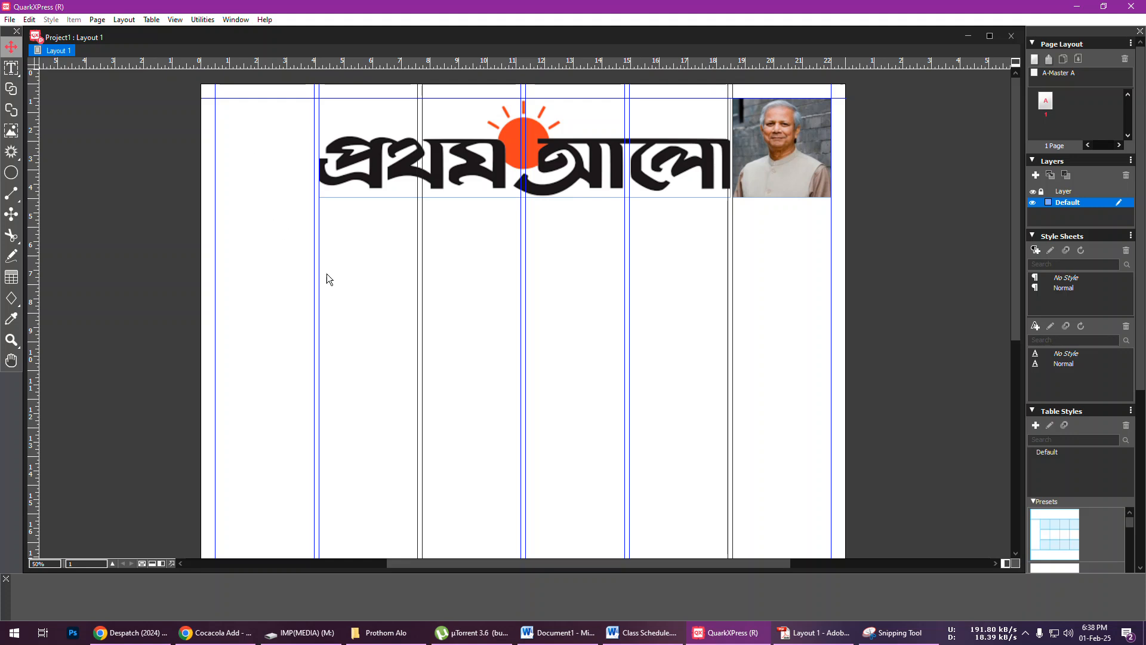
- Draw a picture box about 3.44" by 3.45" in the first column beside the logo and import Trump.JPG into it
{"action": "left_click", "coordinate": [11, 132]}
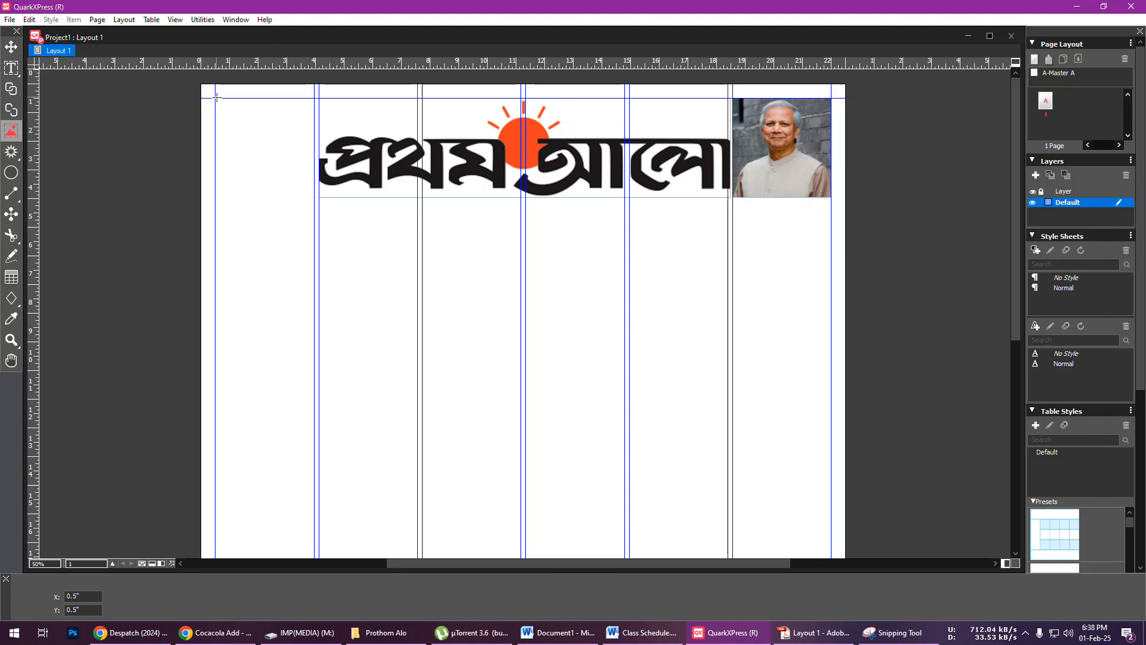
{"action": "left_click_drag", "start_coordinate": [216, 98], "coordinate": [314, 194]}
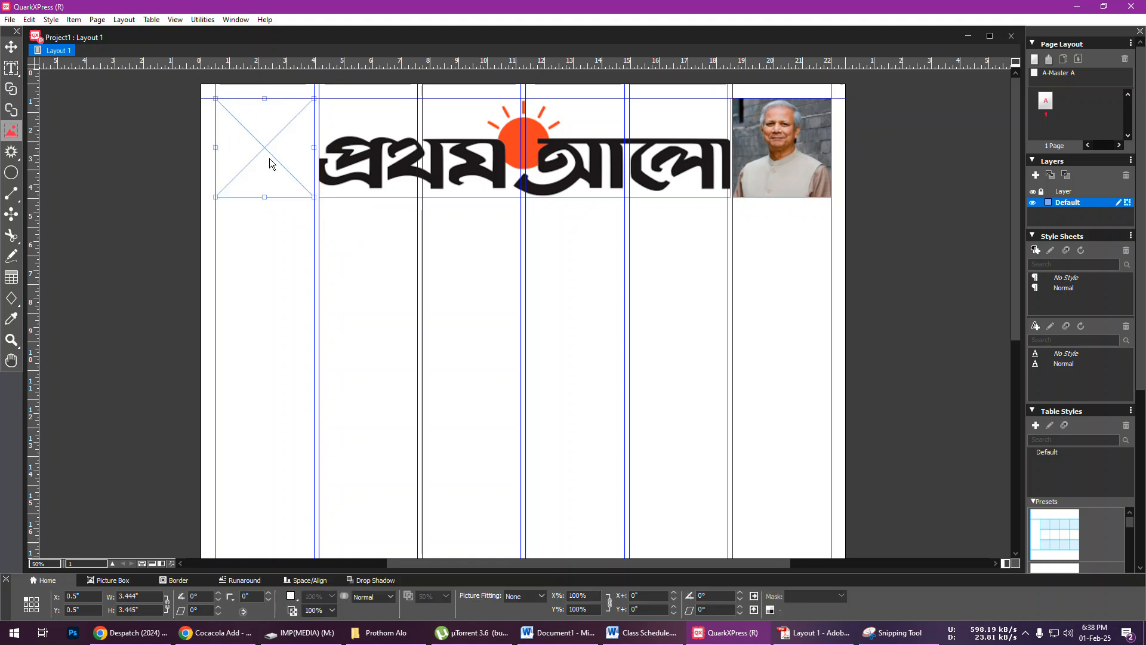
{"action": "key", "text": "ctrl+e"}
{"action": "left_click", "coordinate": [562, 269]}
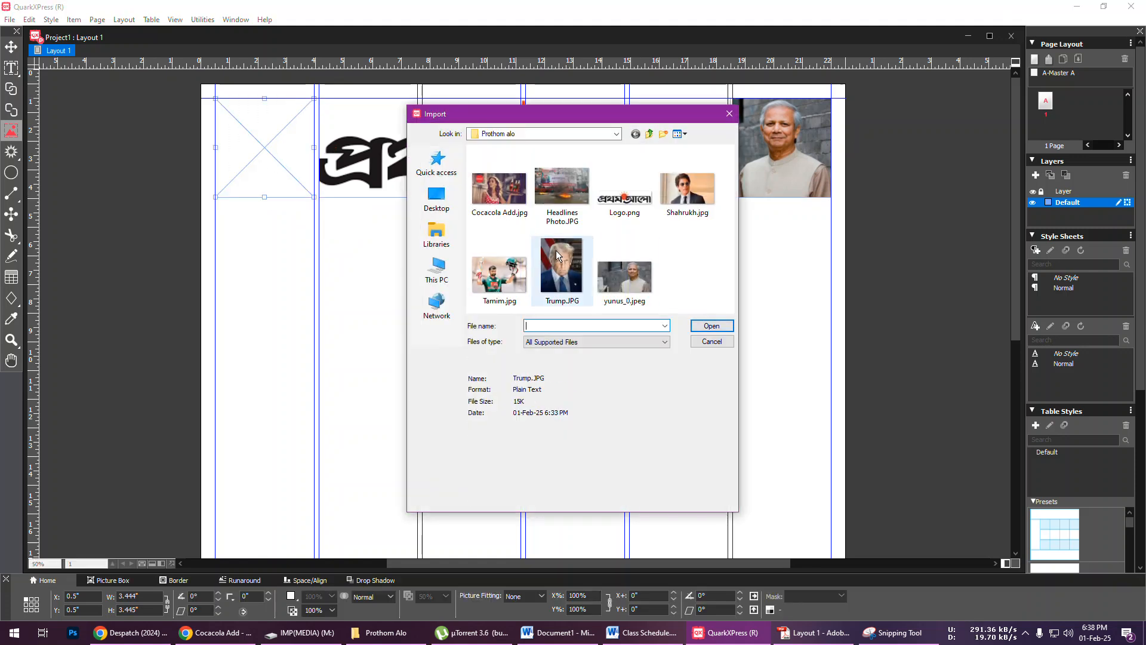
{"action": "left_click", "coordinate": [714, 325]}
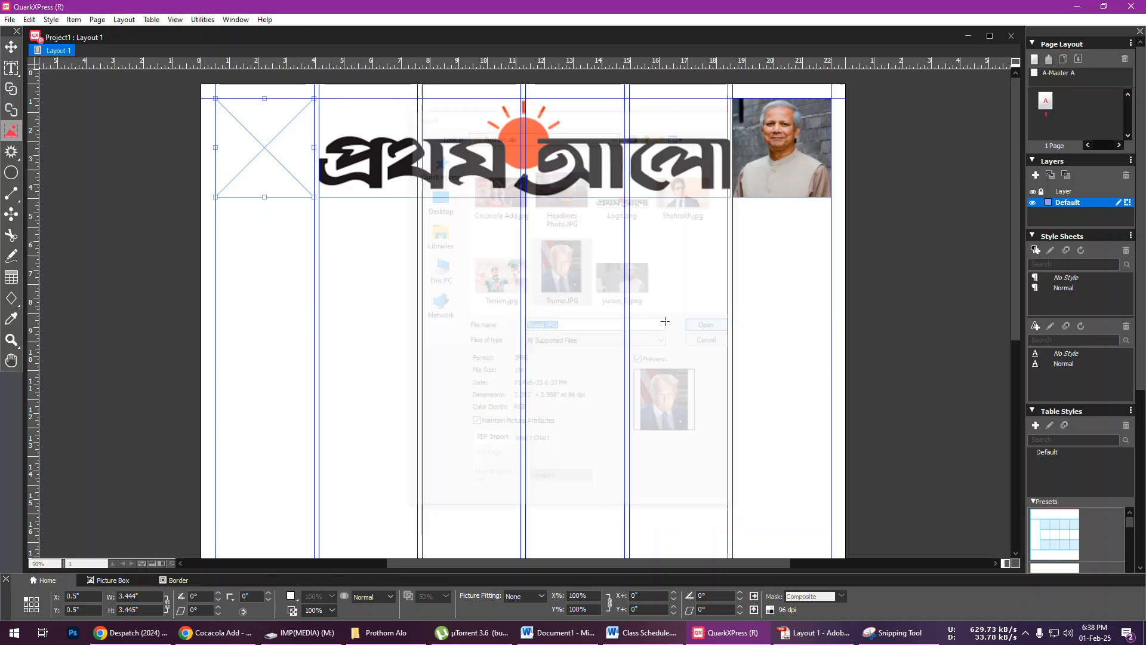
- Scale the first-column portrait to fill its box, shift it slightly inside the frame, and deselect it
{"action": "right_click", "coordinate": [242, 116]}
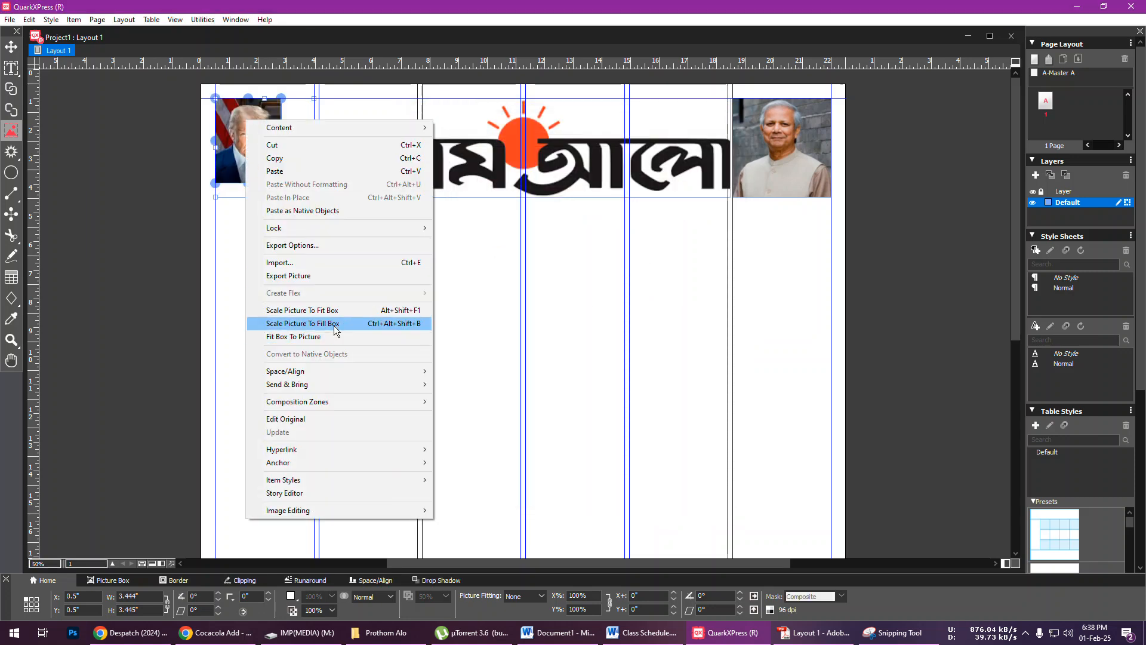
{"action": "left_click", "coordinate": [311, 321]}
{"action": "left_click_drag", "start_coordinate": [282, 136], "coordinate": [281, 146]}
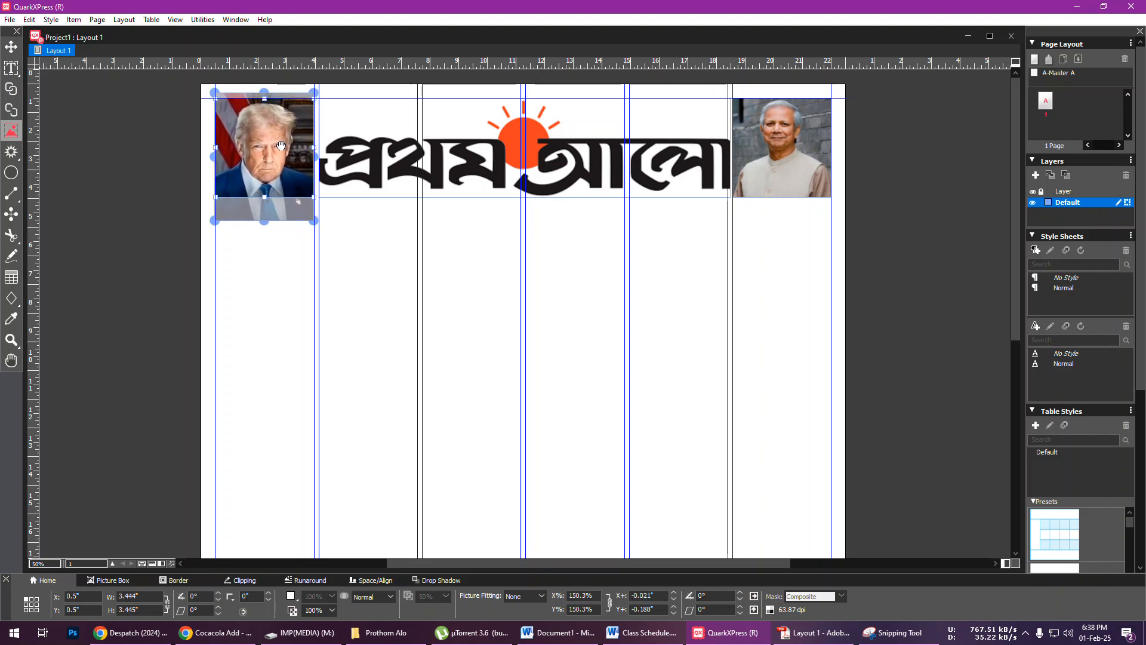
{"action": "left_click", "coordinate": [11, 46]}
{"action": "left_click", "coordinate": [411, 285]}
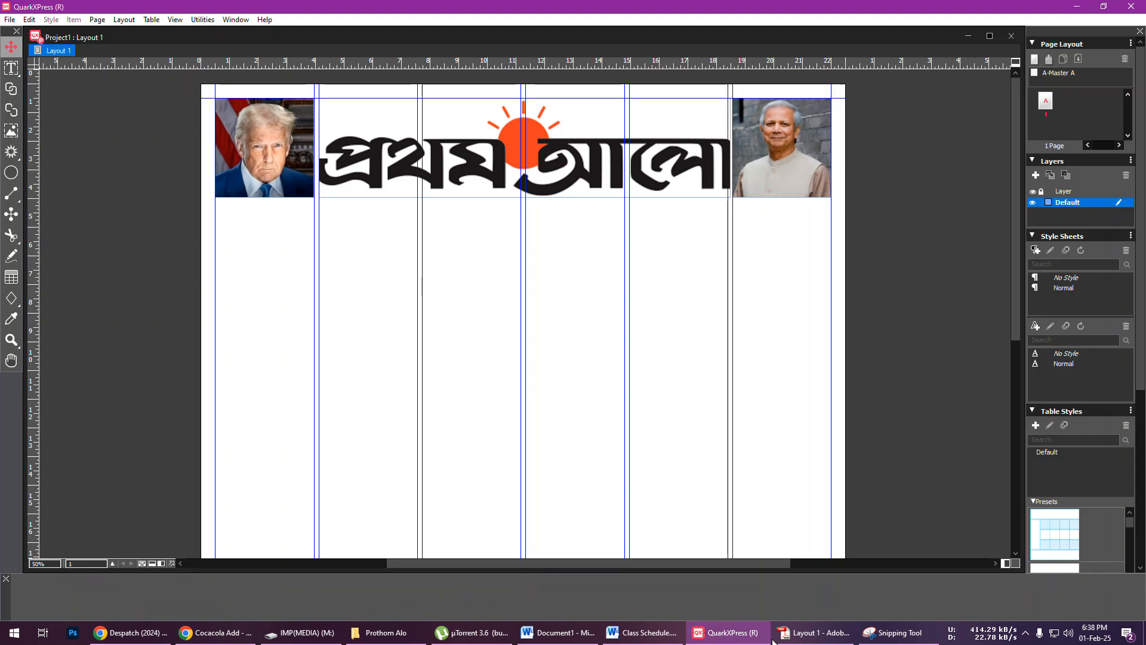
- Check the sample front page in Adobe Reader and draw a rectangle about 3.44" by 1.17" directly below the first-column portrait in QuarkXPress
{"action": "left_click", "coordinate": [813, 633]}
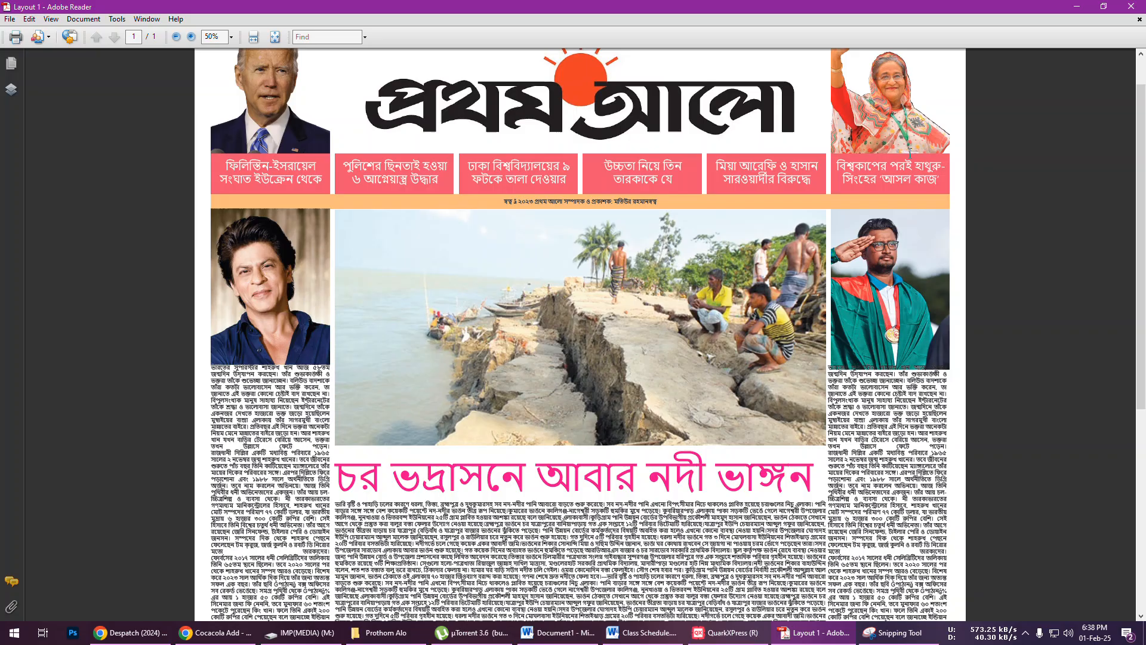
{"action": "left_click", "coordinate": [1077, 6]}
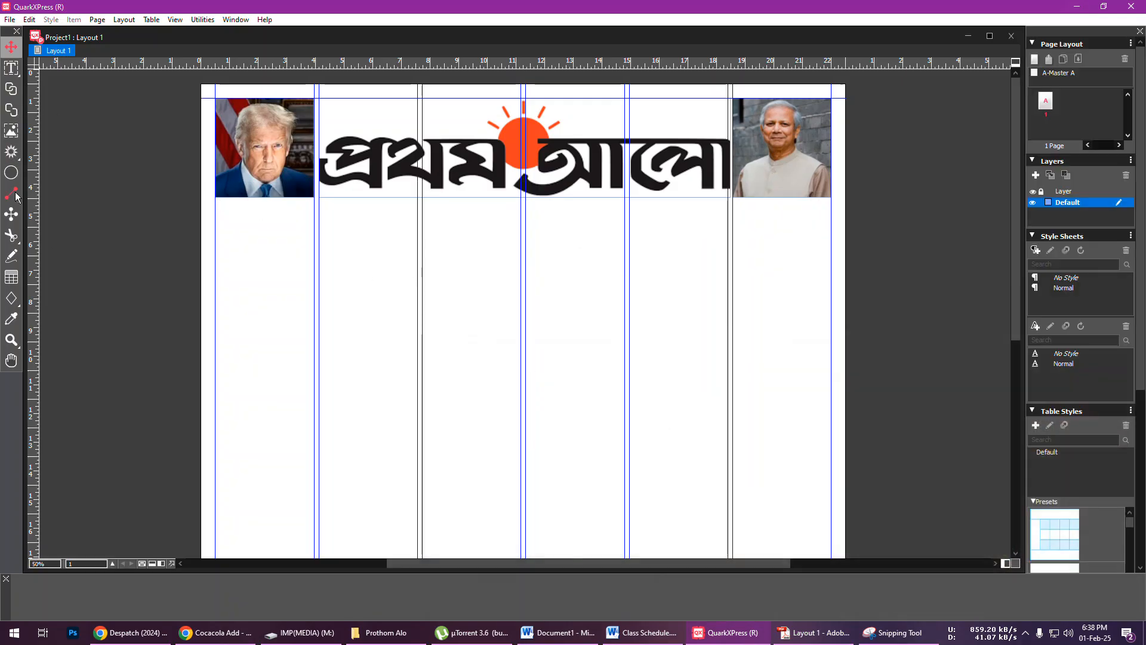
{"action": "left_click", "coordinate": [13, 159]}
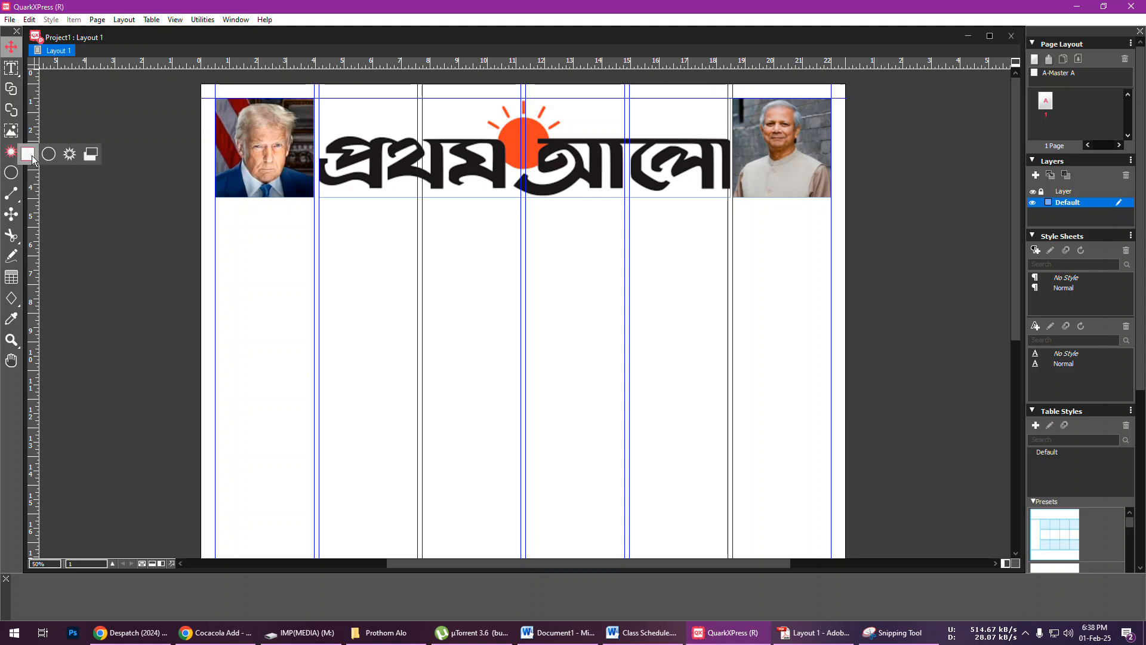
{"action": "left_click", "coordinate": [27, 153]}
{"action": "left_click_drag", "start_coordinate": [215, 197], "coordinate": [312, 231]}
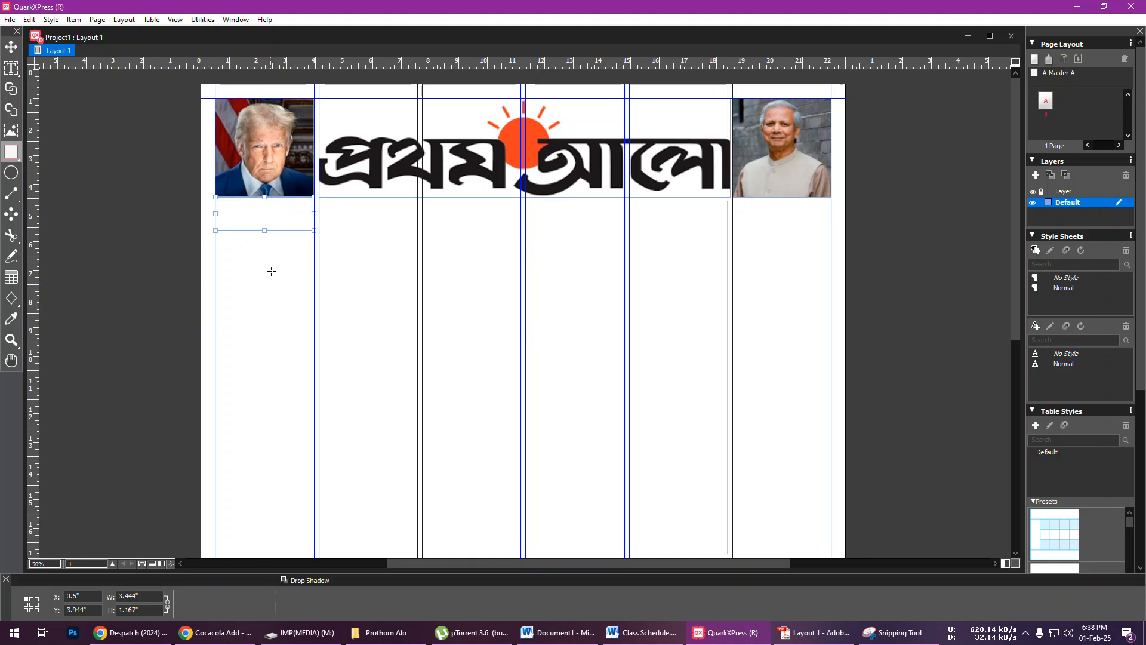
{"action": "left_click", "coordinate": [11, 46]}
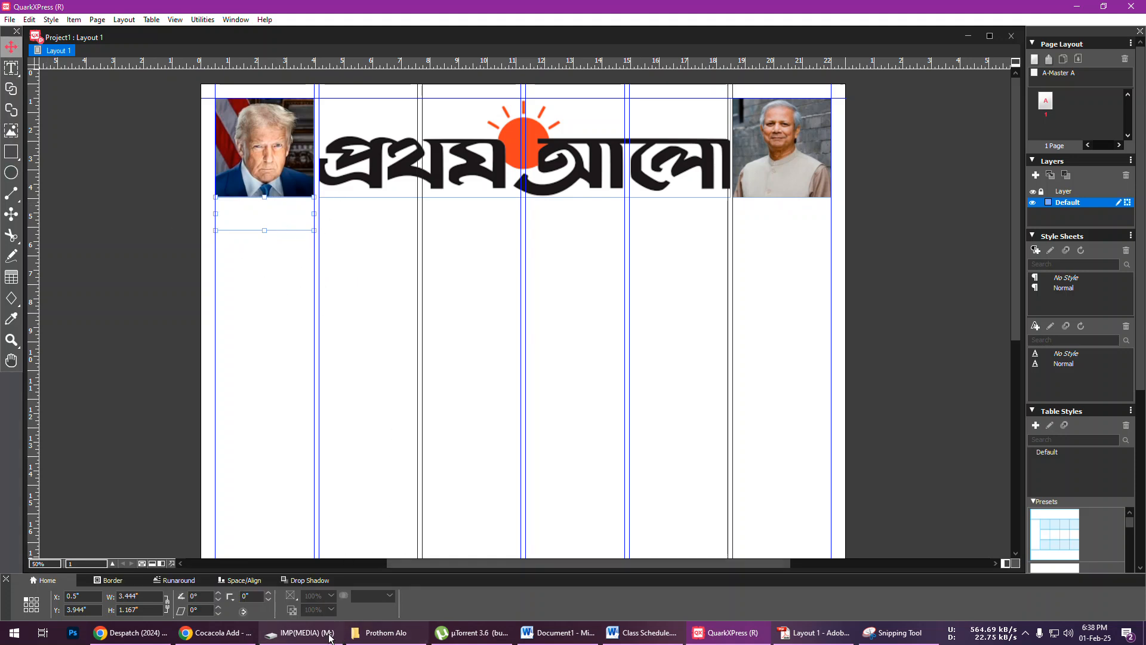
- Fill the rectangle below the first-column portrait with a new orange-red CMYK color and deselect it
{"action": "left_click", "coordinate": [293, 599]}
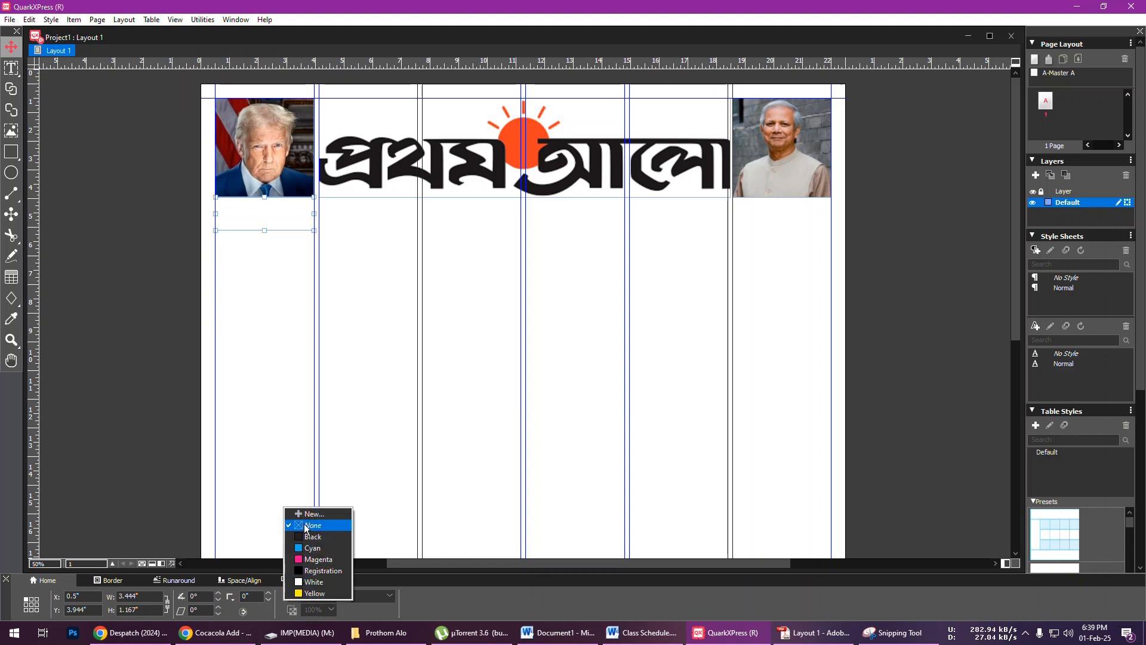
{"action": "left_click", "coordinate": [311, 515]}
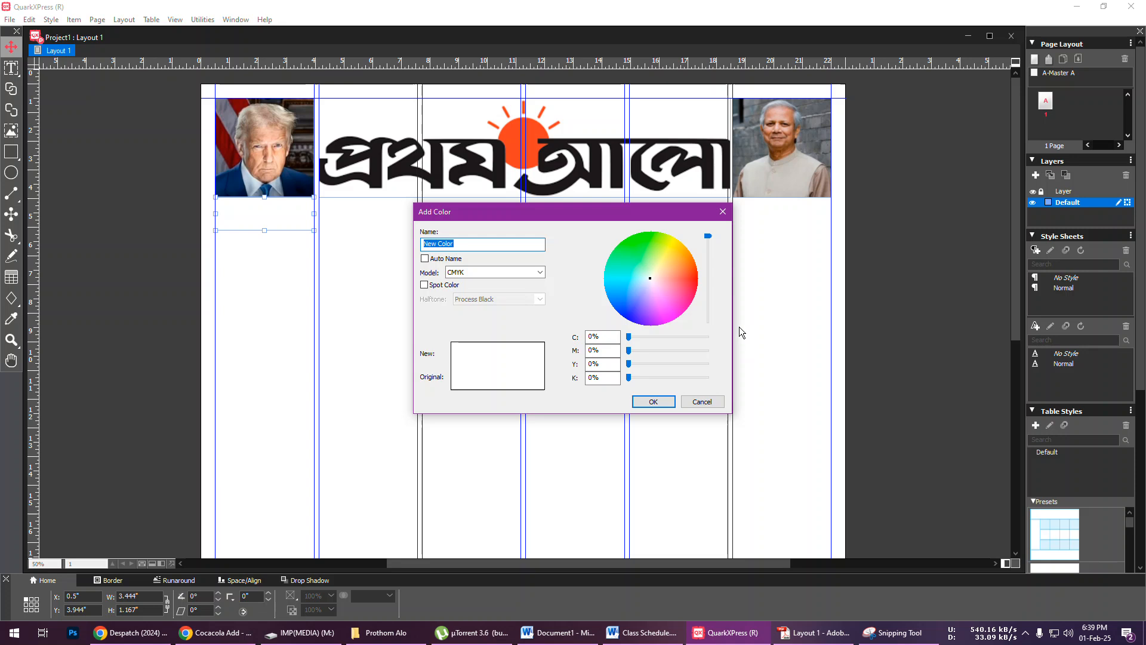
{"action": "mouse_move", "coordinate": [683, 273]}
{"action": "left_mouse_down"}
{"action": "mouse_move", "coordinate": [678, 260]}
{"action": "mouse_move", "coordinate": [642, 260]}
{"action": "mouse_move", "coordinate": [691, 282]}
{"action": "left_mouse_up"}
{"action": "left_click", "coordinate": [653, 402]}
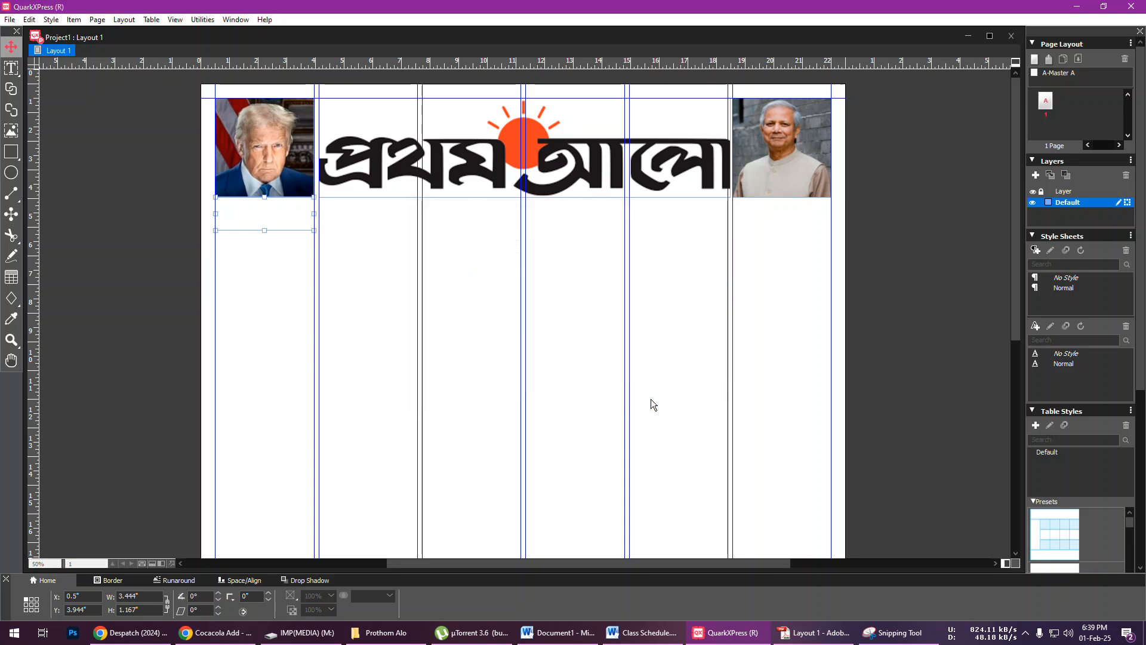
{"action": "left_click", "coordinate": [253, 290]}
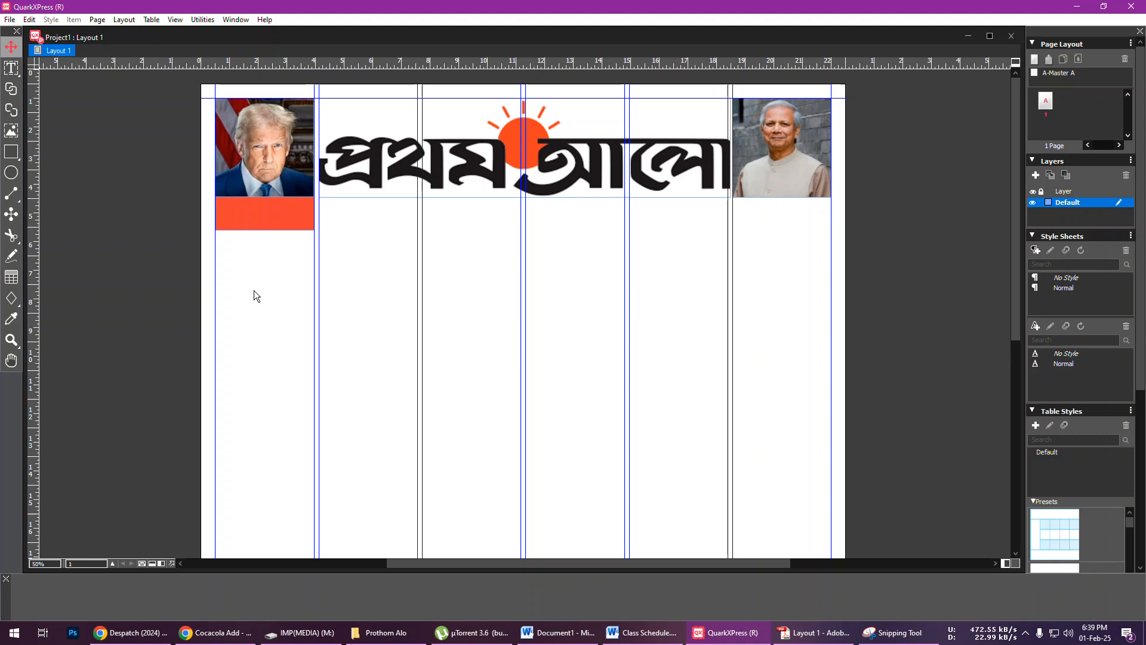
- Draw a text box about 3.15" by 0.88" just inside the orange-red rectangle
{"action": "key", "text": "ctrl+="}
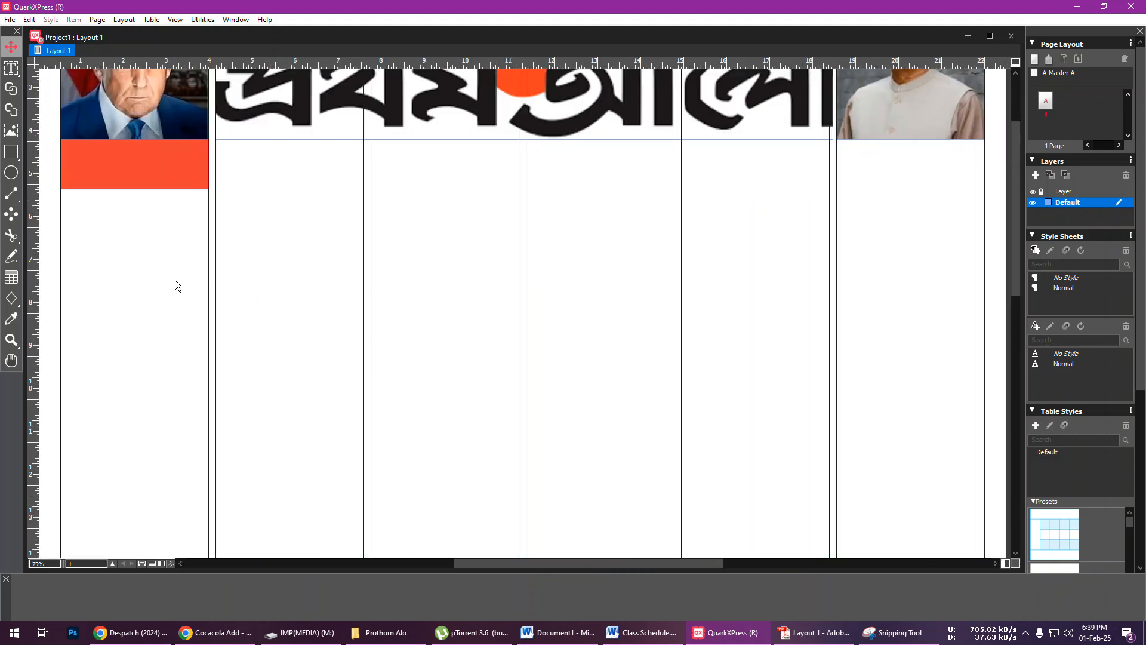
{"action": "key", "text": "x"}
{"action": "left_click_drag", "start_coordinate": [187, 295], "coordinate": [425, 320]}
{"action": "key", "text": "t"}
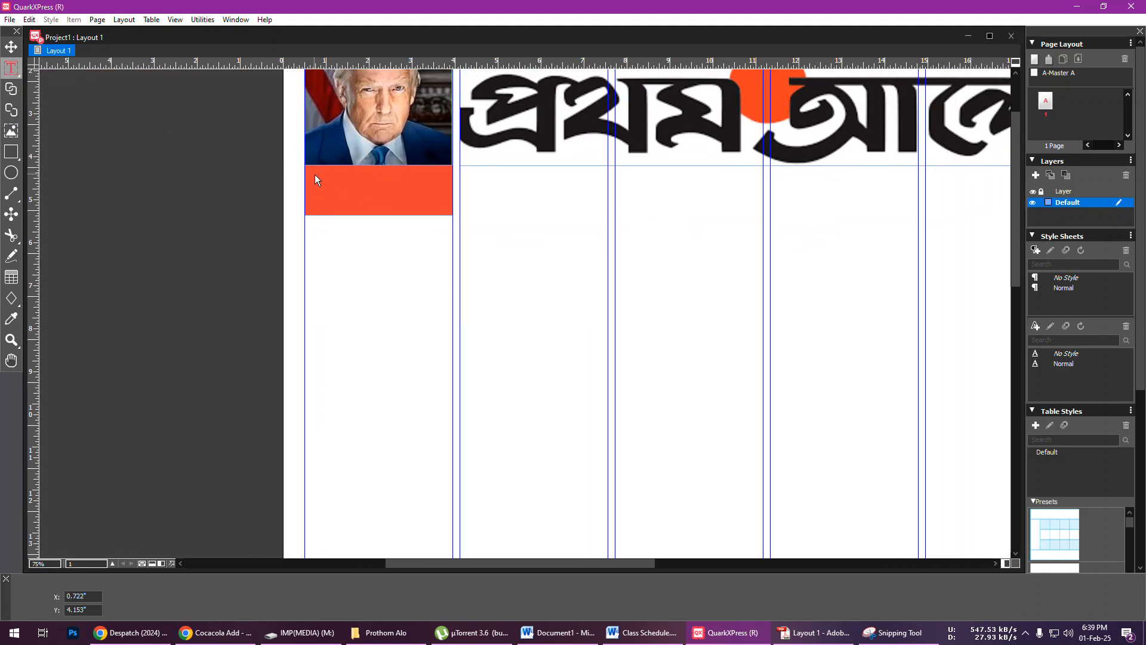
{"action": "left_click_drag", "start_coordinate": [311, 172], "coordinate": [448, 209]}
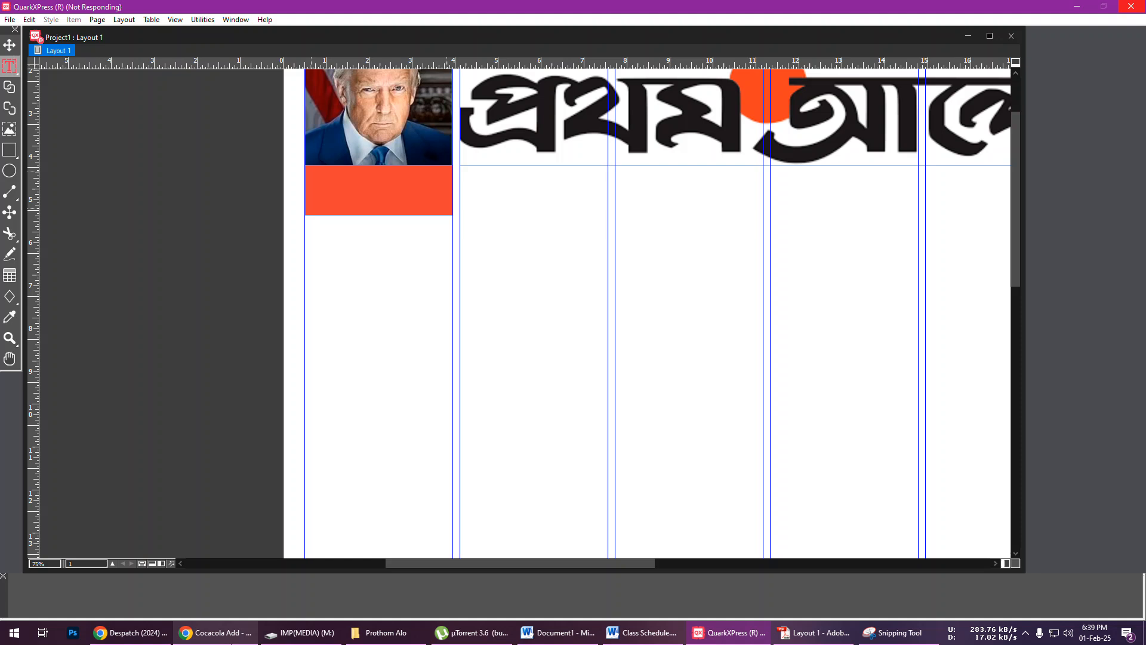
- Switch to Chrome and open prothomalo.com in a new tab
{"action": "left_click", "coordinate": [219, 634]}
{"action": "left_click", "coordinate": [174, 12]}
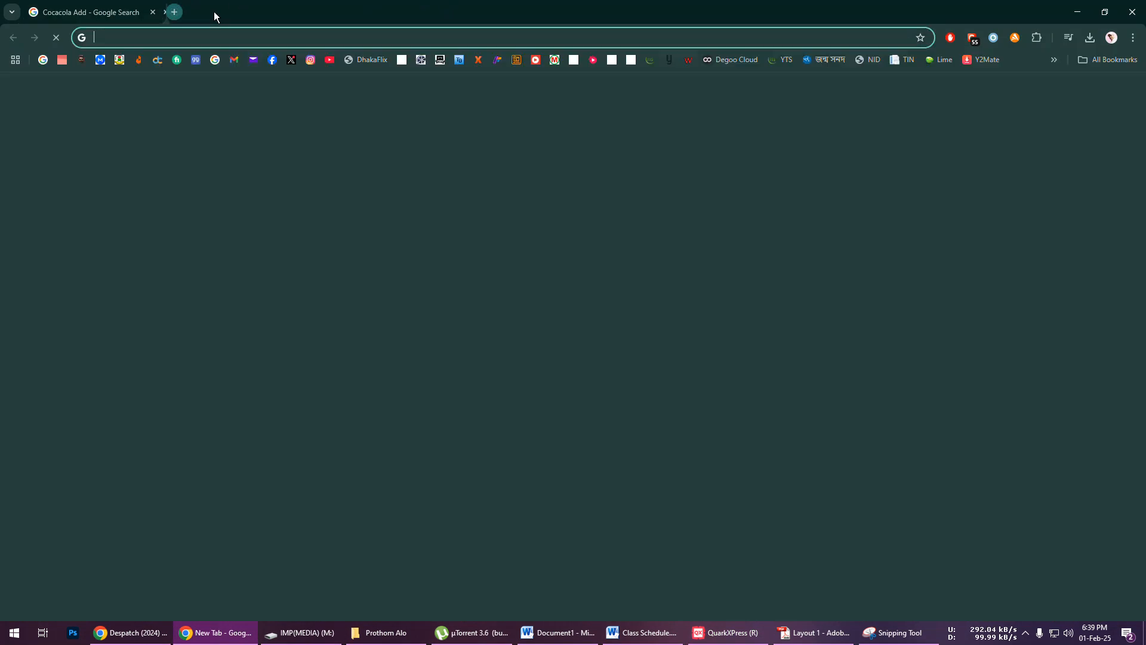
{"action": "left_click", "coordinate": [202, 41]}
{"action": "type", "text": "pro"}
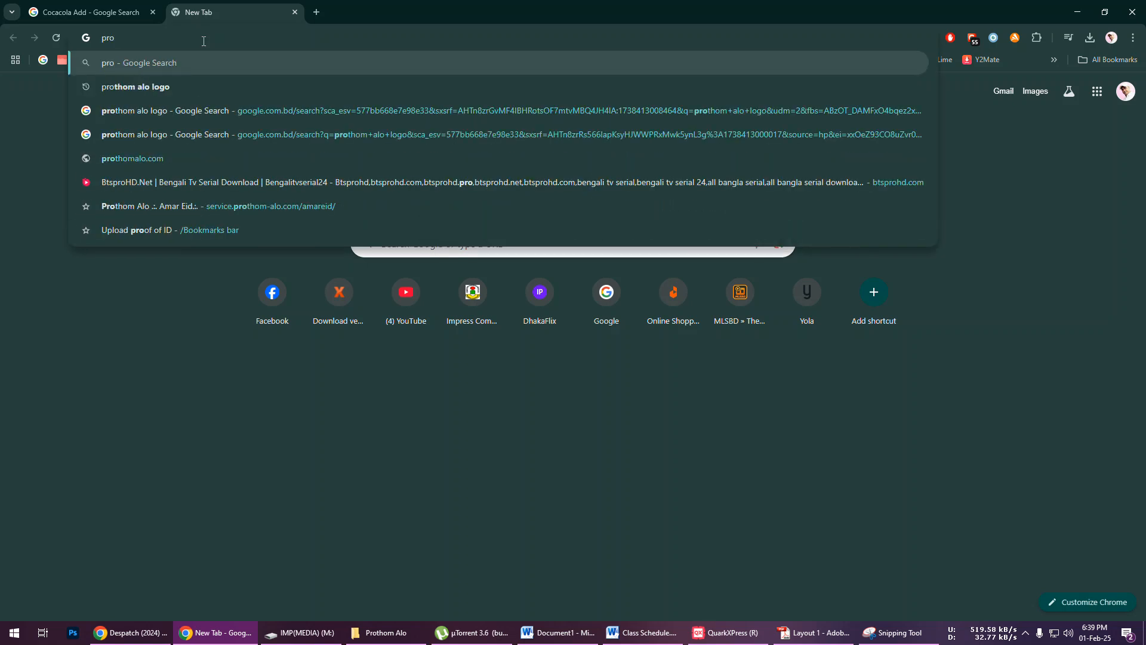
{"action": "type", "text": "thomalo.com"}
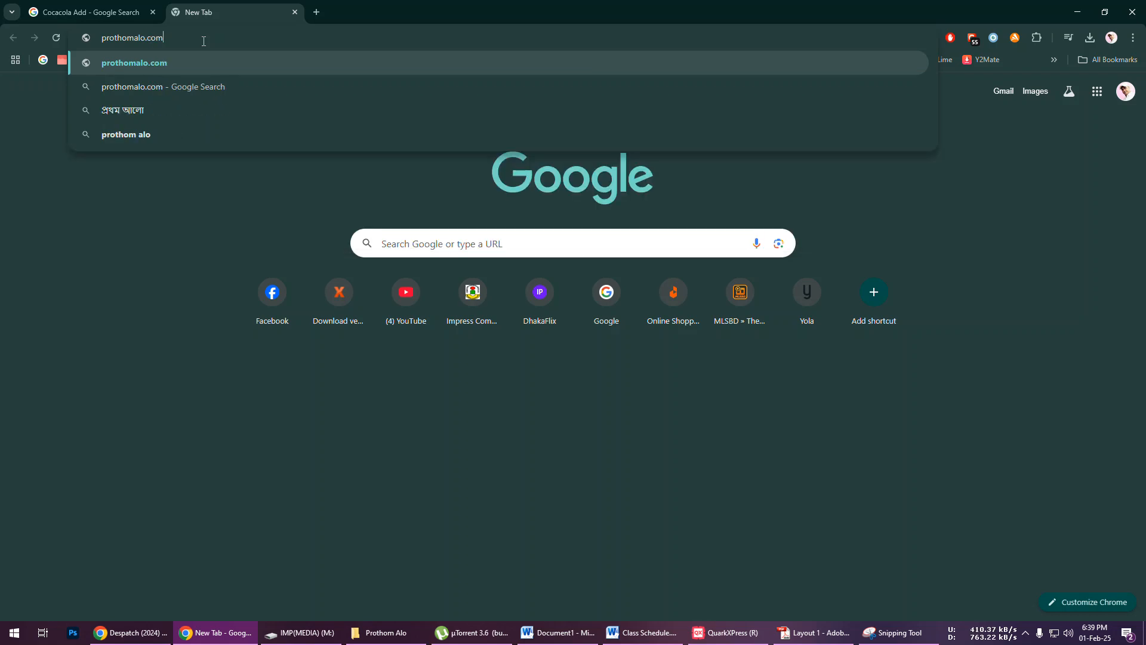
{"action": "key", "text": "Return"}
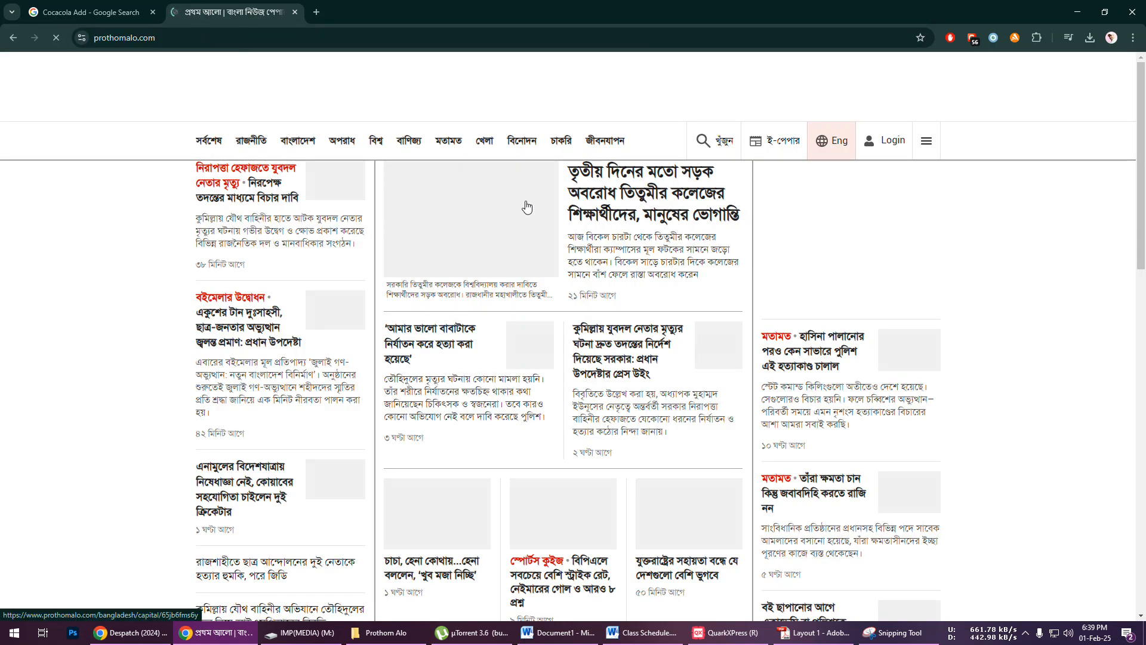
- Copy the site's lead headline about the Titumir College students' road blockade and paste it into the QuarkXPress text box on the orange-red rectangle
{"action": "left_click_drag", "start_coordinate": [559, 169], "coordinate": [882, 230]}
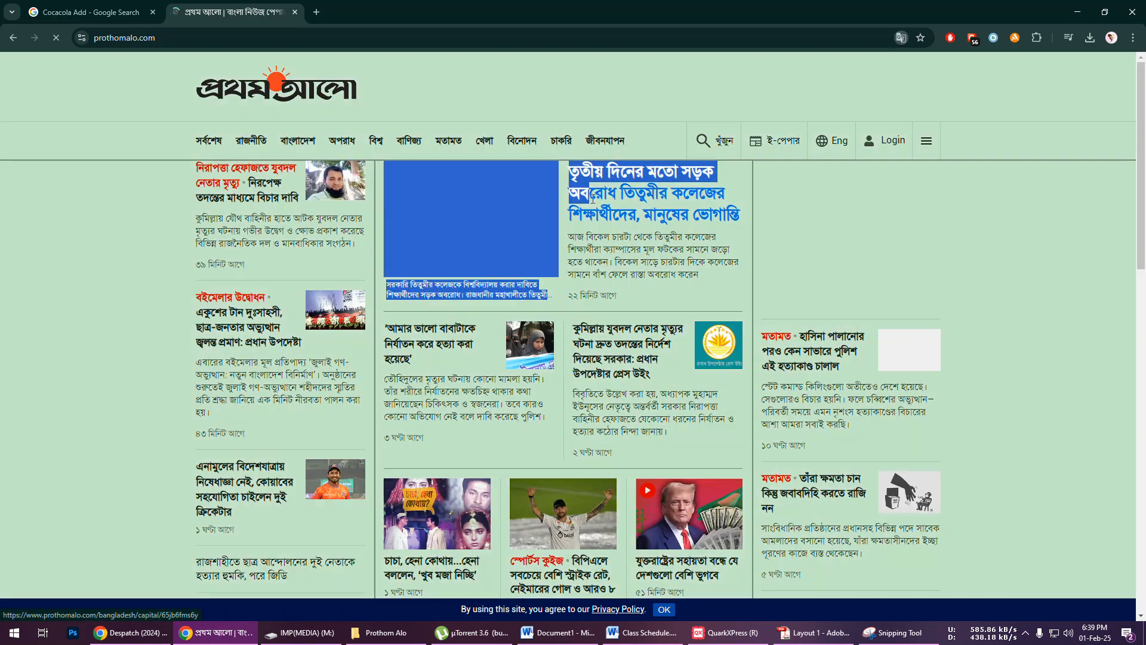
{"action": "left_click", "coordinate": [880, 225]}
{"action": "left_click_drag", "start_coordinate": [750, 217], "coordinate": [567, 171]}
{"action": "key", "text": "ctrl+c"}
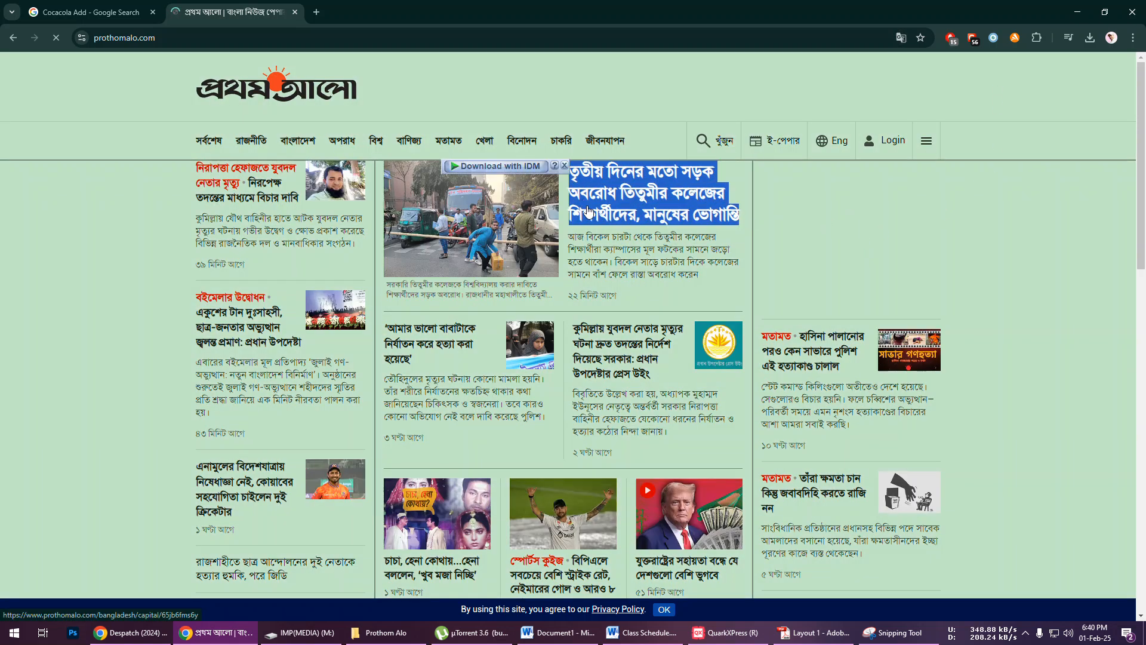
{"action": "left_click", "coordinate": [725, 632]}
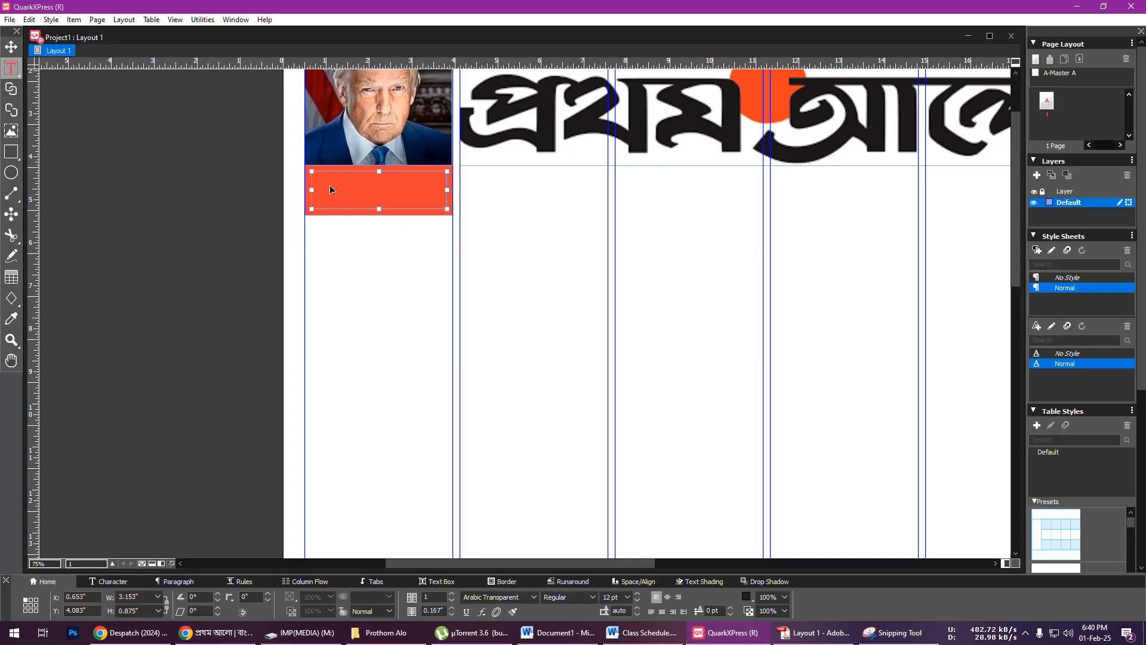
{"action": "key", "text": "ctrl+v"}
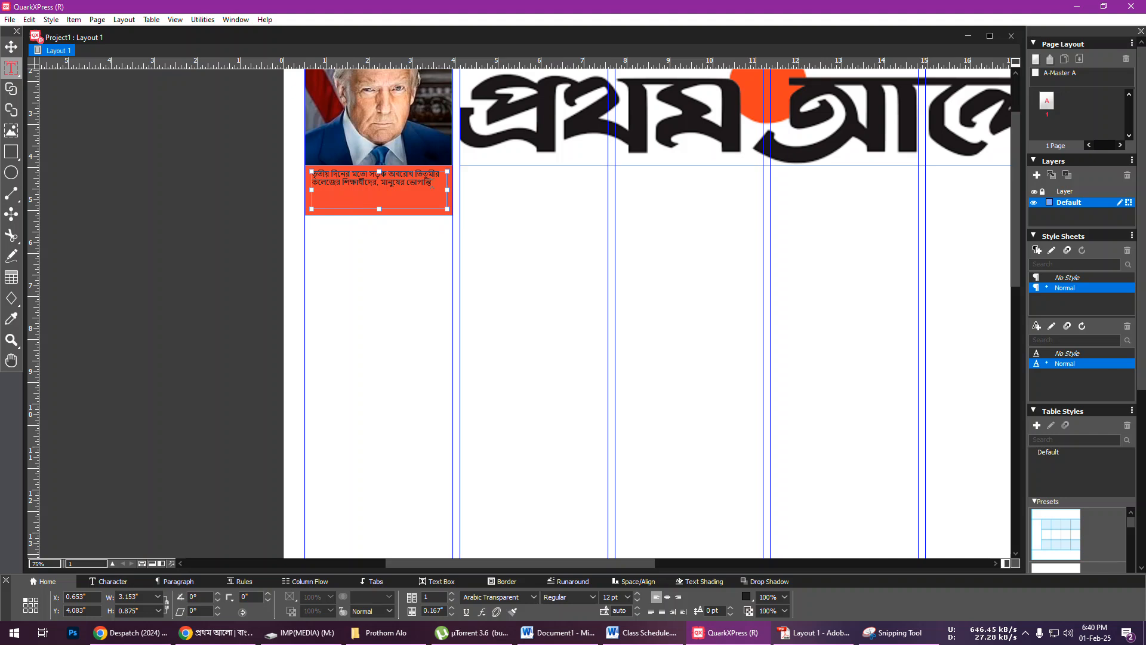
- Color the whole pasted headline White and set its font size to 18 pt
{"action": "key", "text": "ctrl+a"}
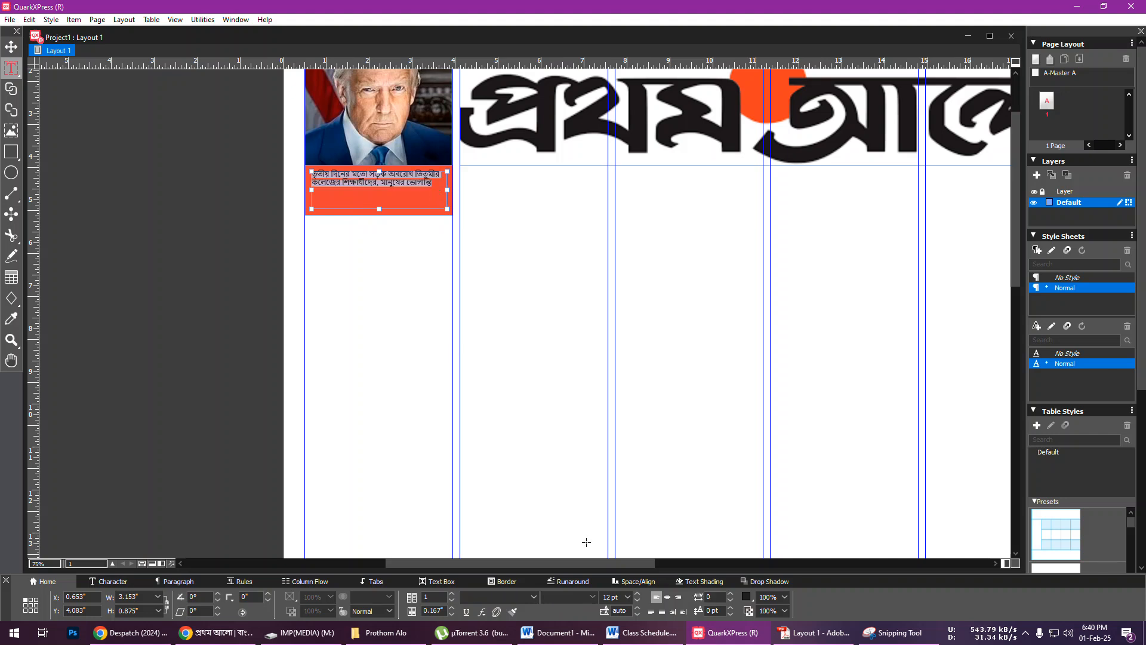
{"action": "left_click", "coordinate": [746, 596]}
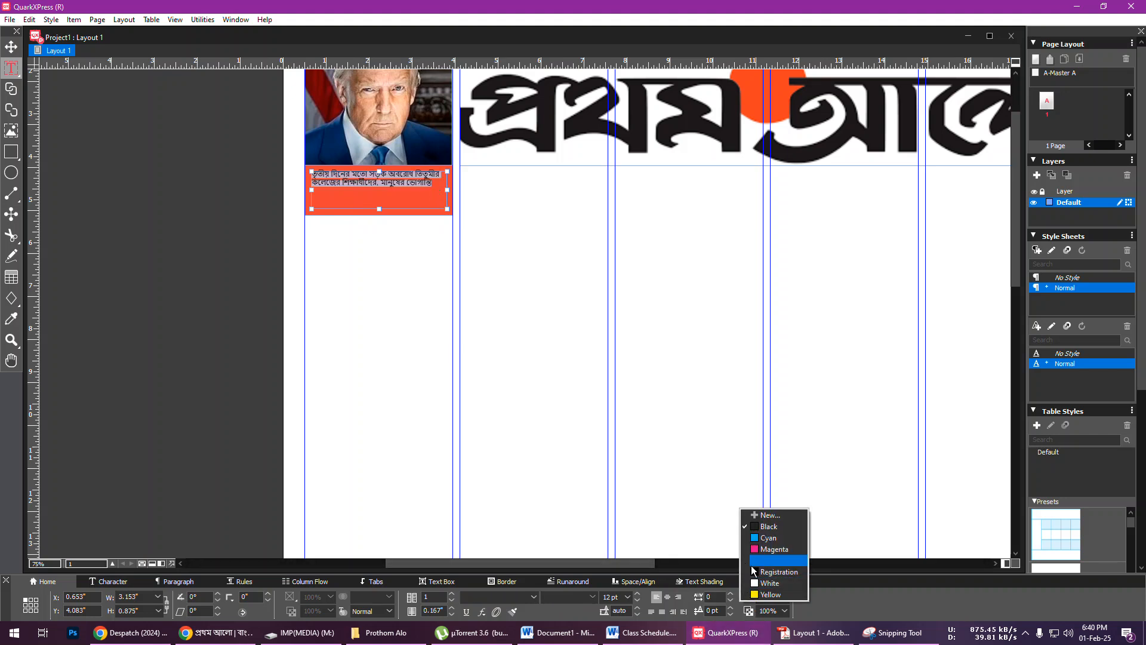
{"action": "left_click", "coordinate": [757, 582]}
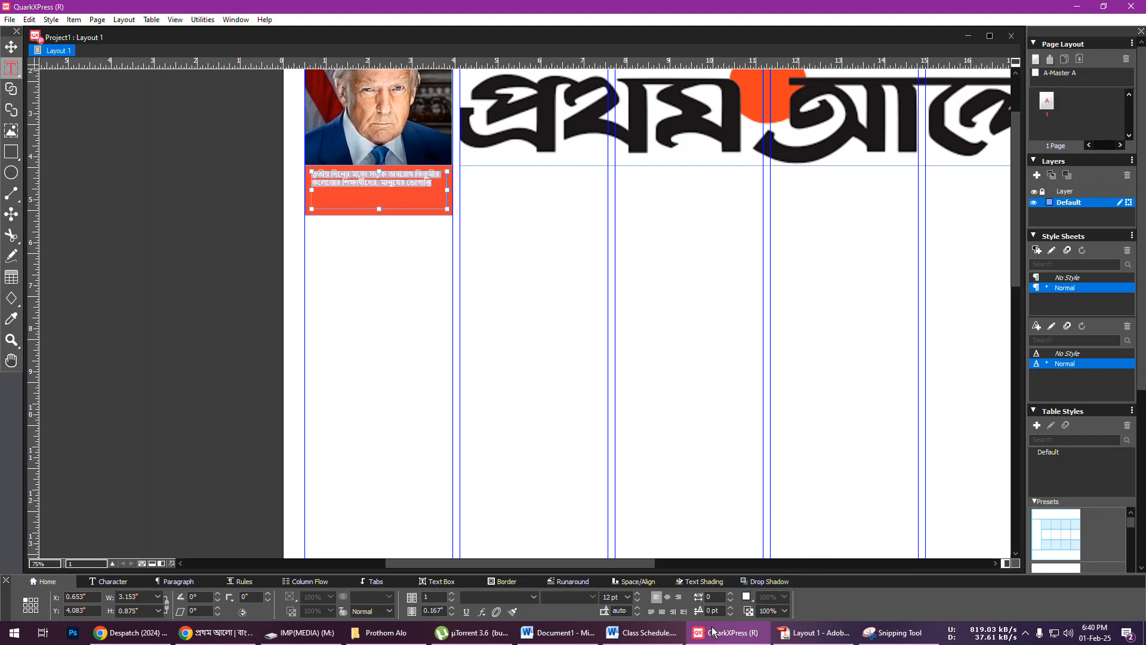
{"action": "double_click", "coordinate": [618, 599]}
{"action": "type", "text": "18"}
{"action": "key", "text": "Return"}
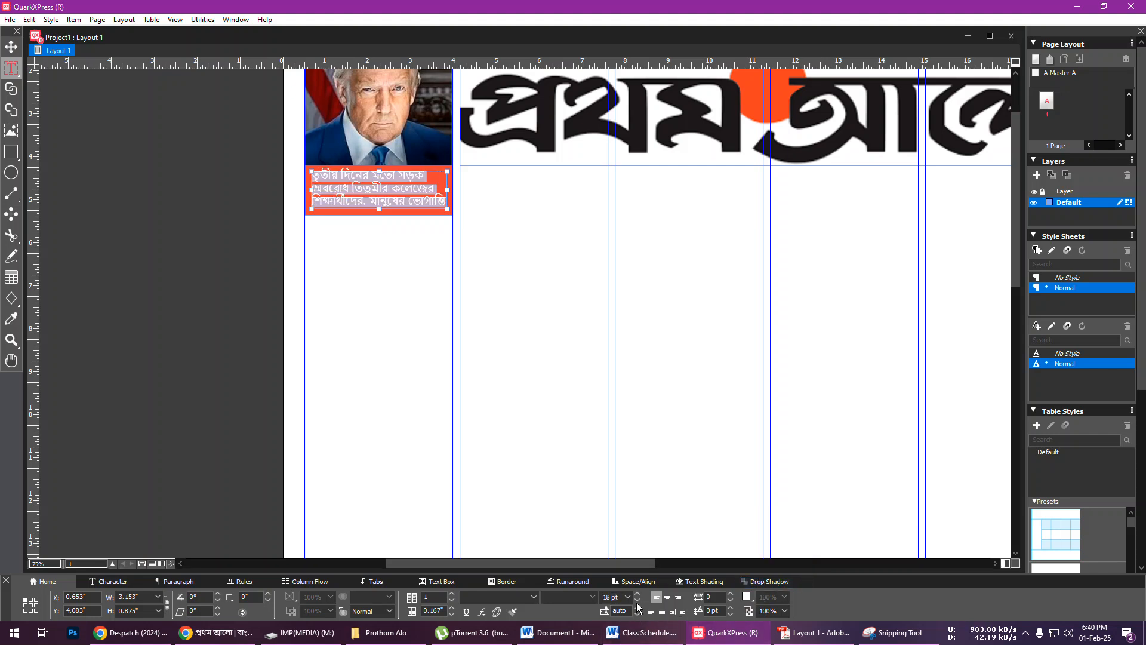
- Center the white headline horizontally and vertically inside its text box on the orange-red rectangle
{"action": "key", "text": "ctrl+shift+period"}
{"action": "key", "text": "ctrl+shift+comma"}
{"action": "left_click", "coordinate": [667, 598]}
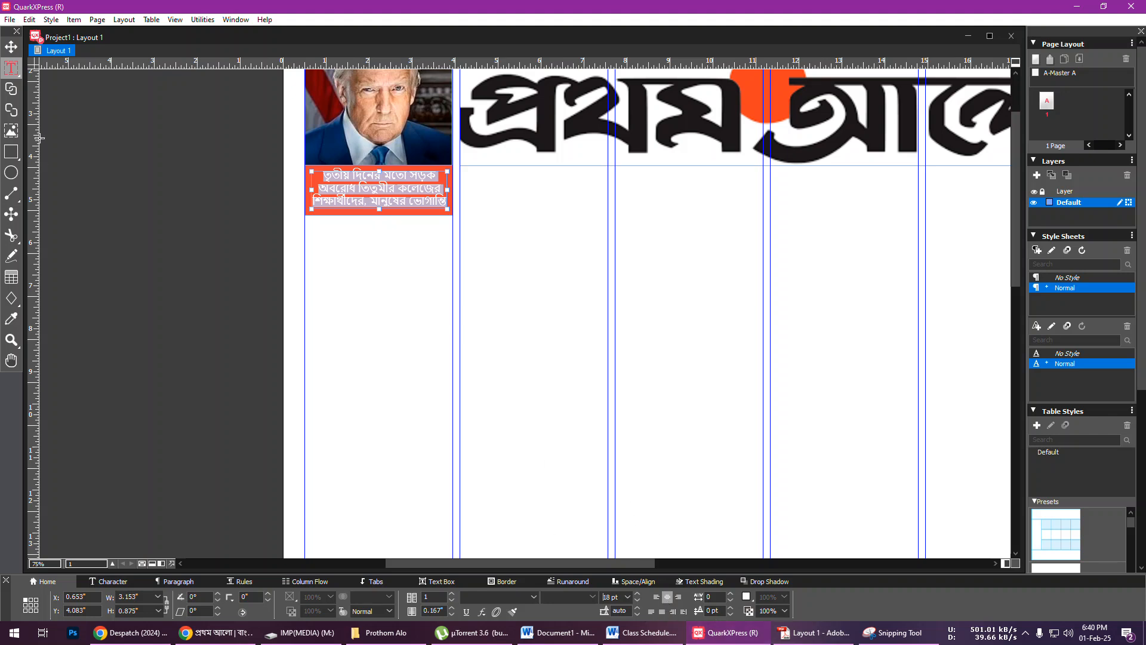
{"action": "left_click", "coordinate": [11, 47]}
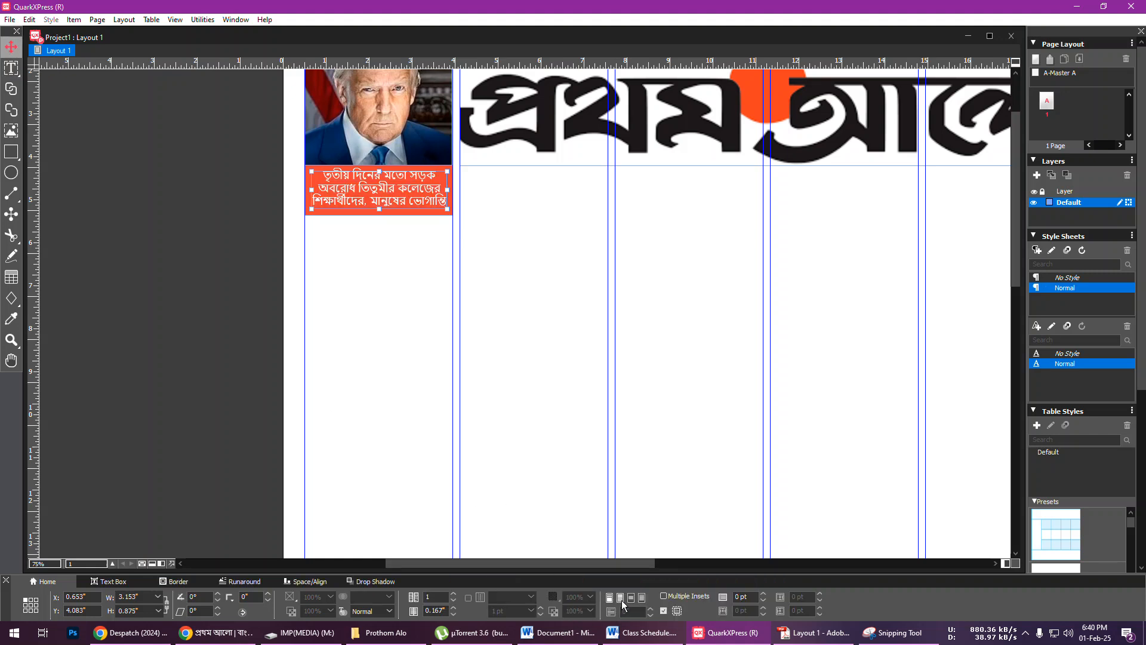
{"action": "left_click", "coordinate": [631, 598]}
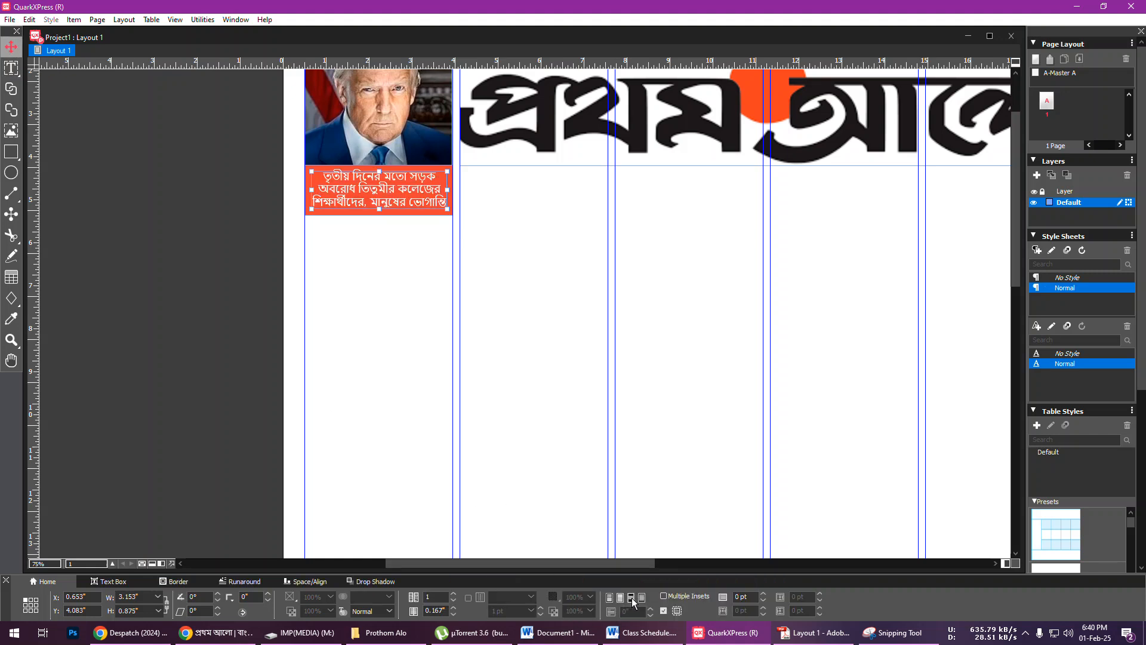
{"action": "left_click", "coordinate": [291, 233]}
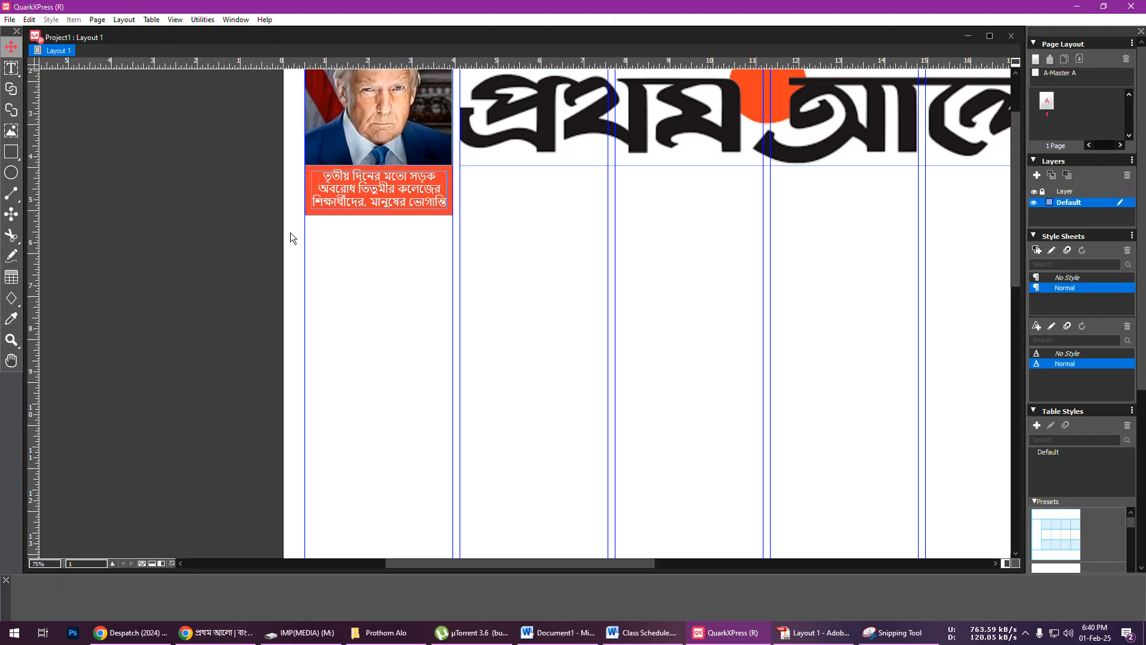
- Duplicate the orange-red rectangle with its headline text box across the other five columns, in one row beneath the logo and portraits
{"action": "left_click", "coordinate": [337, 210]}
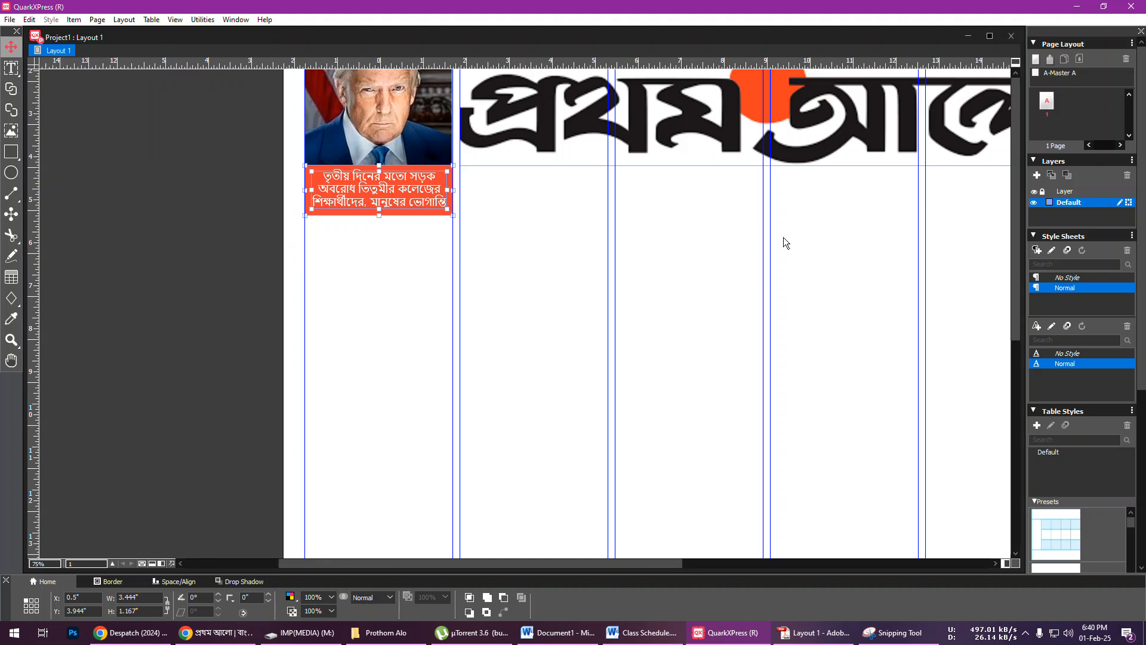
{"action": "scroll", "coordinate": [783, 237], "scroll_direction": "down", "scroll_amount": 1}
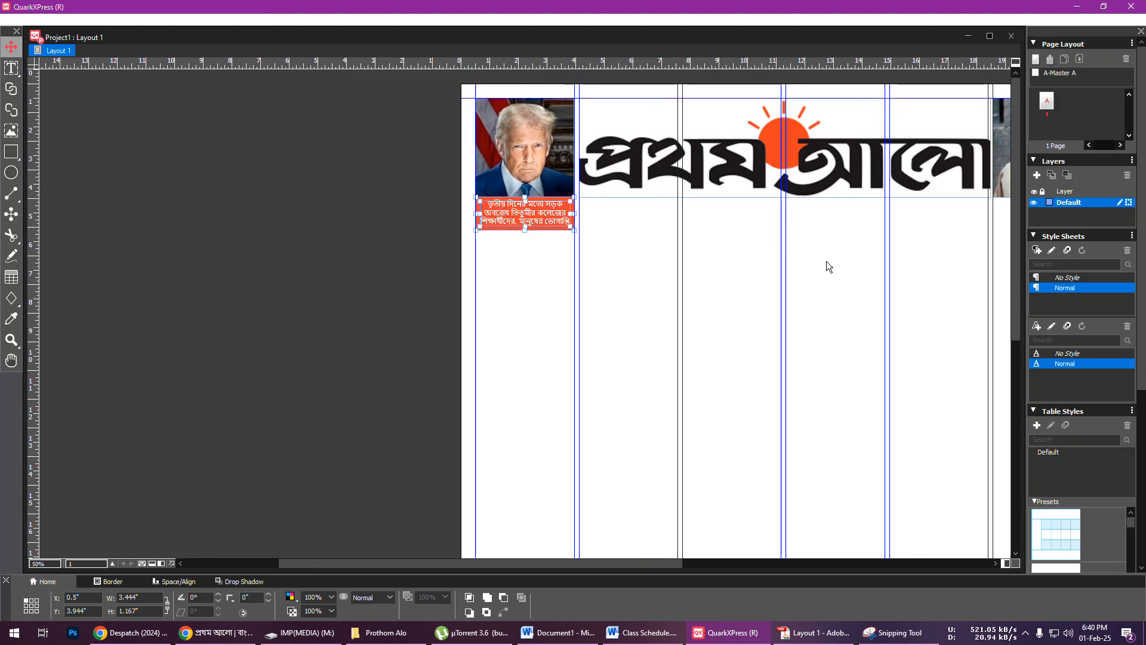
{"action": "key", "text": "x"}
{"action": "left_click_drag", "start_coordinate": [821, 267], "coordinate": [529, 276]}
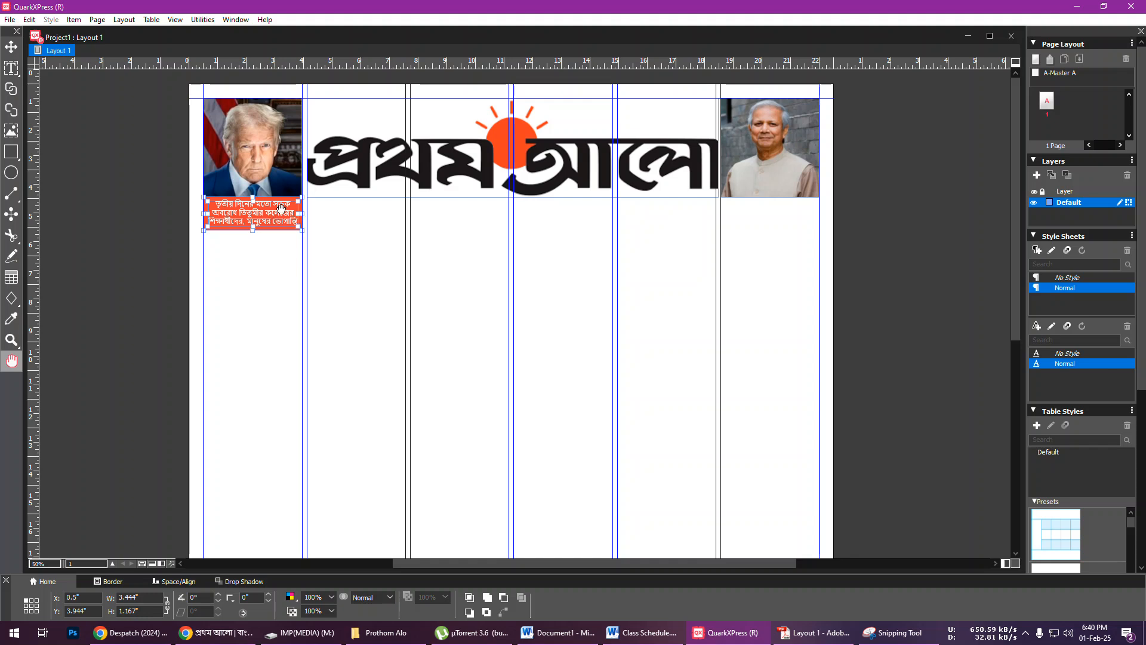
{"action": "key", "text": "v"}
{"action": "left_click_drag", "start_coordinate": [272, 213], "coordinate": [748, 213]}
{"action": "left_click", "coordinate": [366, 275]}
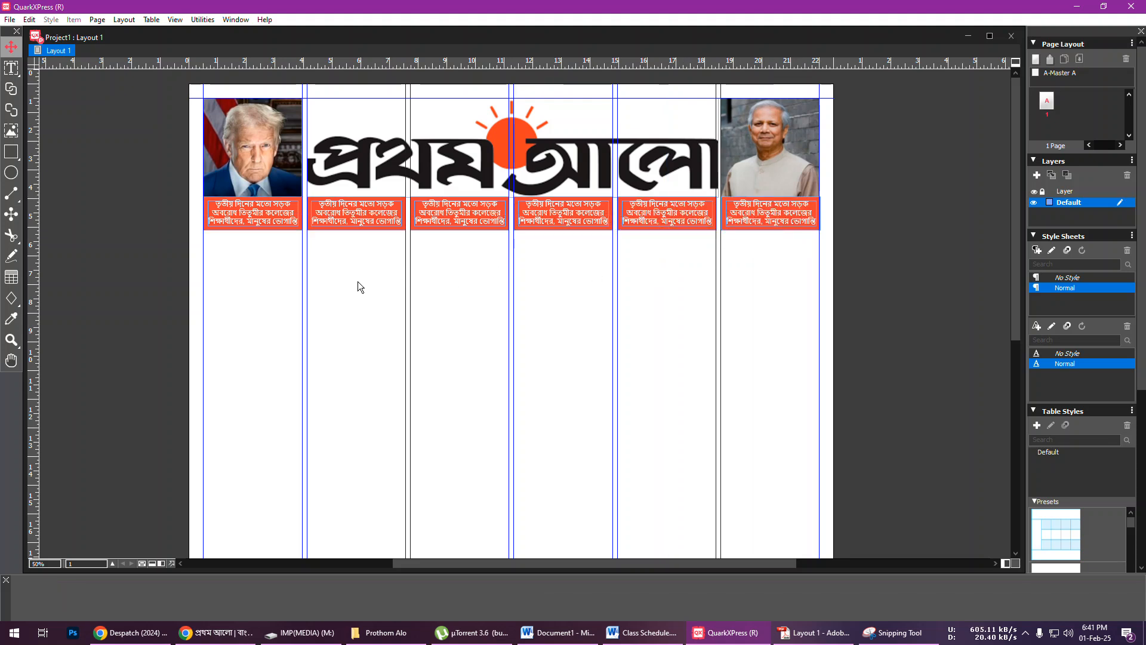
- Replace the second column's headline with the site's headline about the cricketer's foreign travel, copied from prothomalo.com in Chrome
{"action": "key", "text": "ctrl+plus"}
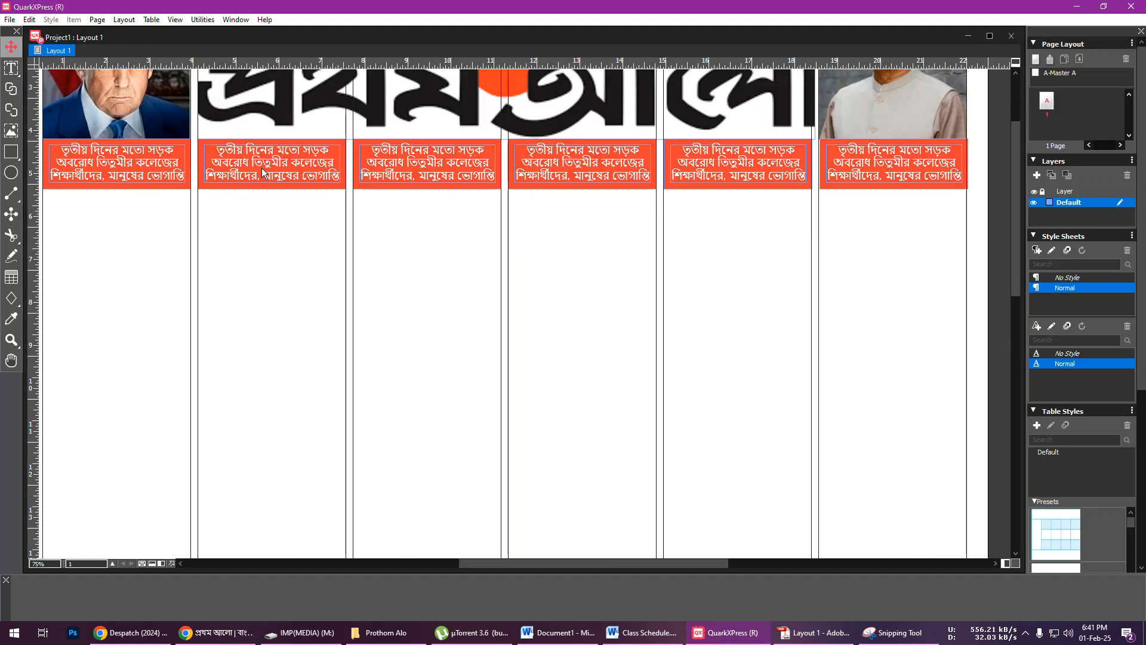
{"action": "left_click", "coordinate": [241, 634]}
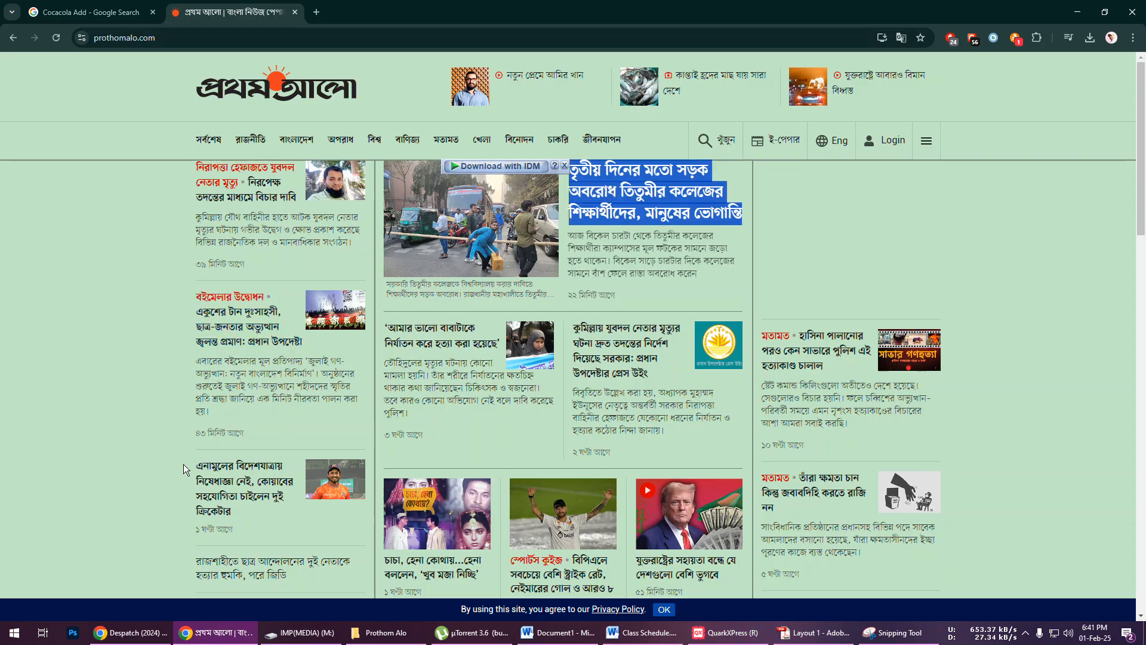
{"action": "left_click_drag", "start_coordinate": [185, 470], "coordinate": [285, 497]}
{"action": "key", "text": "ctrl+c"}
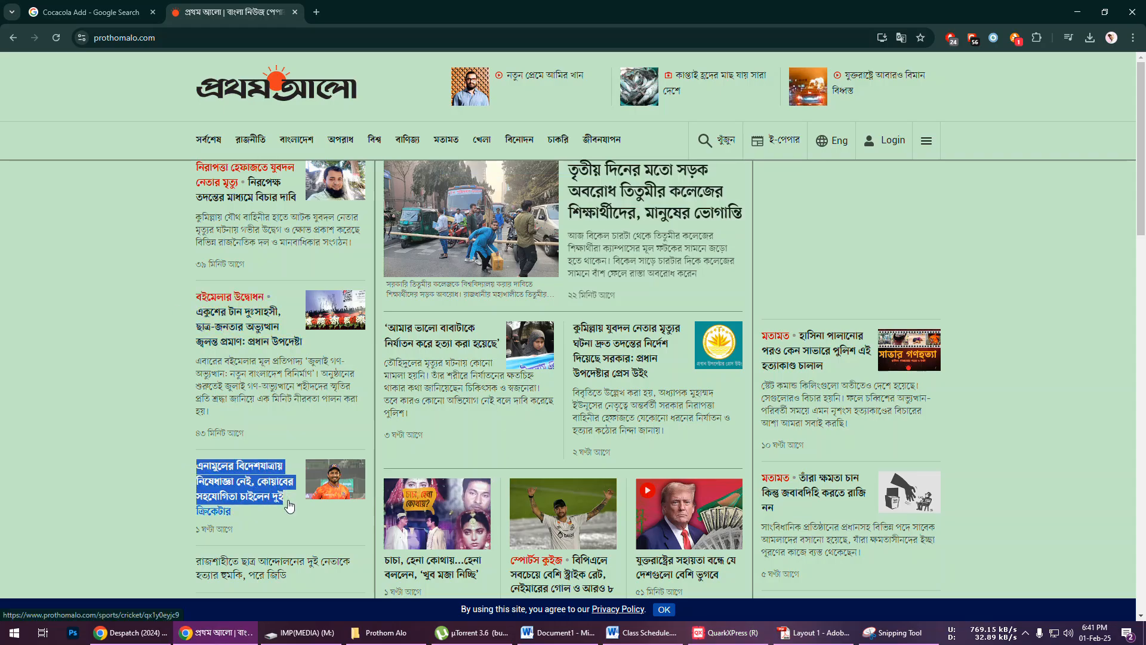
{"action": "left_click", "coordinate": [728, 639]}
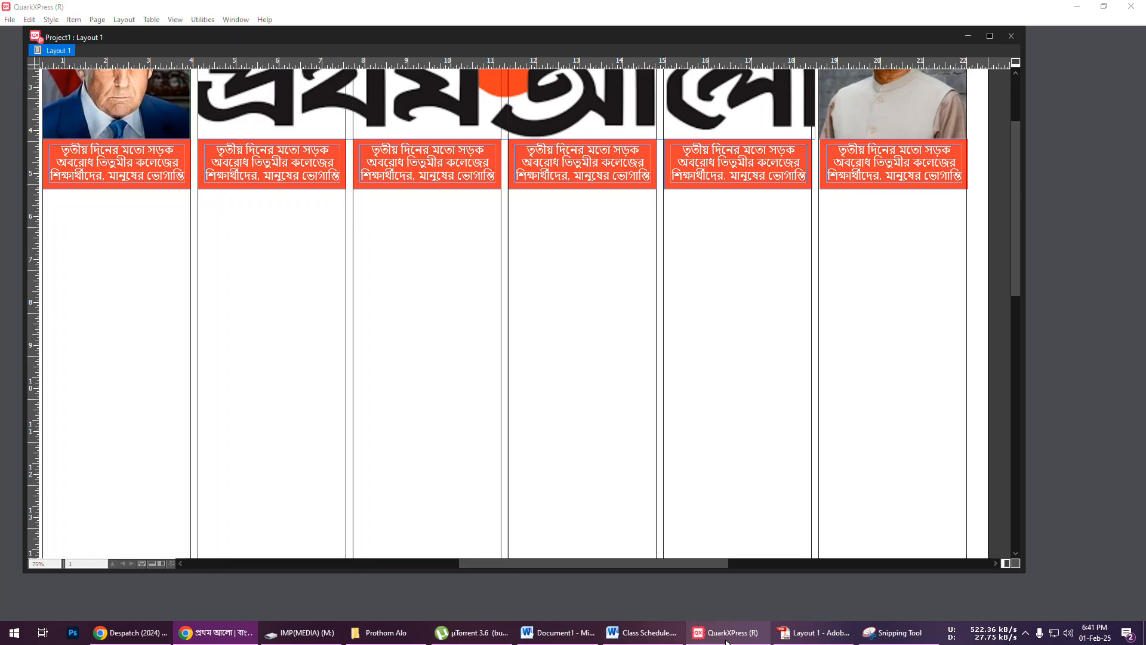
{"action": "left_click", "coordinate": [255, 164]}
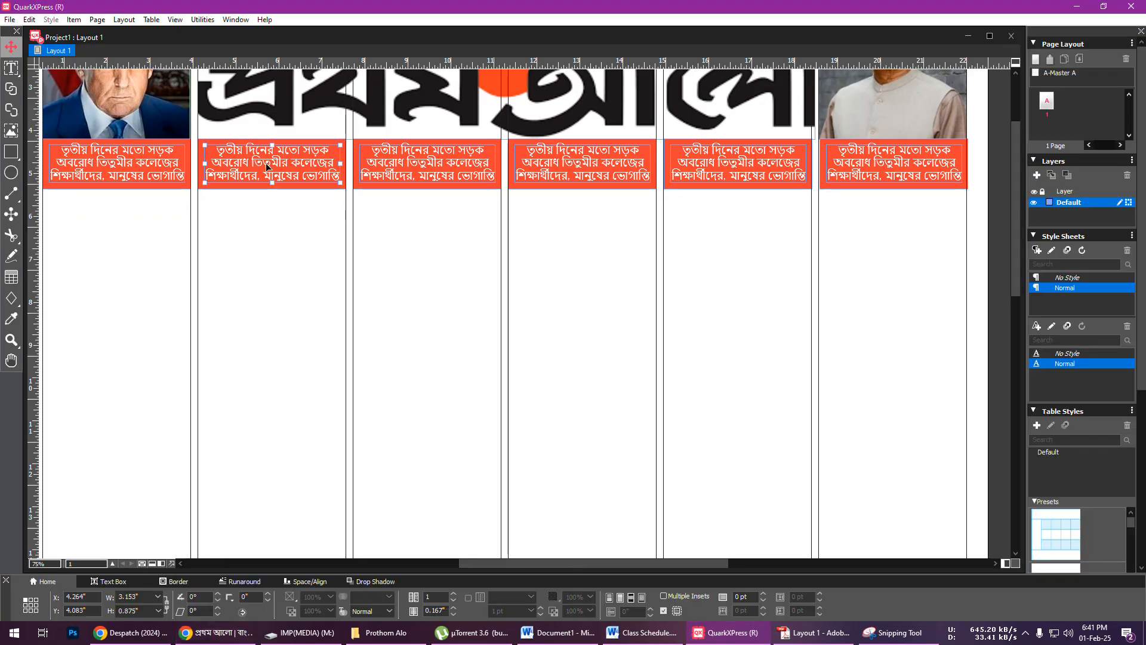
{"action": "double_click", "coordinate": [269, 163]}
{"action": "key", "text": "ctrl+a"}
{"action": "key", "text": "ctrl+v"}
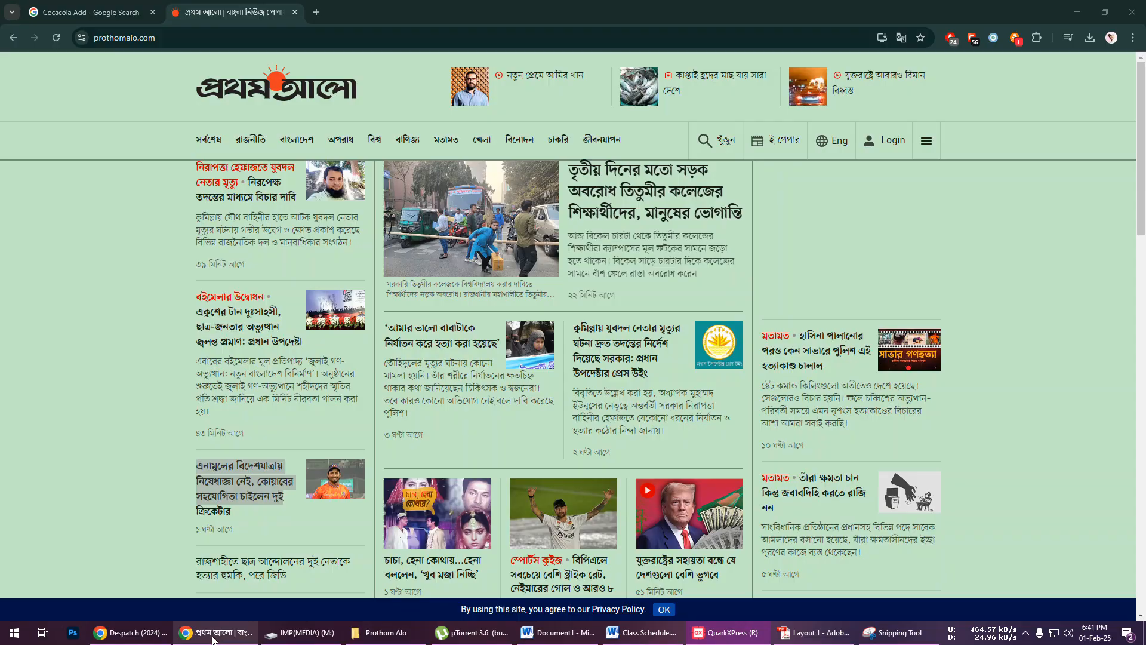
- Copy the site's quoted headline about a father tortured to death and paste it over the third column's headline in QuarkXPress
{"action": "left_click", "coordinate": [216, 632]}
{"action": "left_click_drag", "start_coordinate": [383, 327], "coordinate": [498, 344]}
{"action": "key", "text": "ctrl+c"}
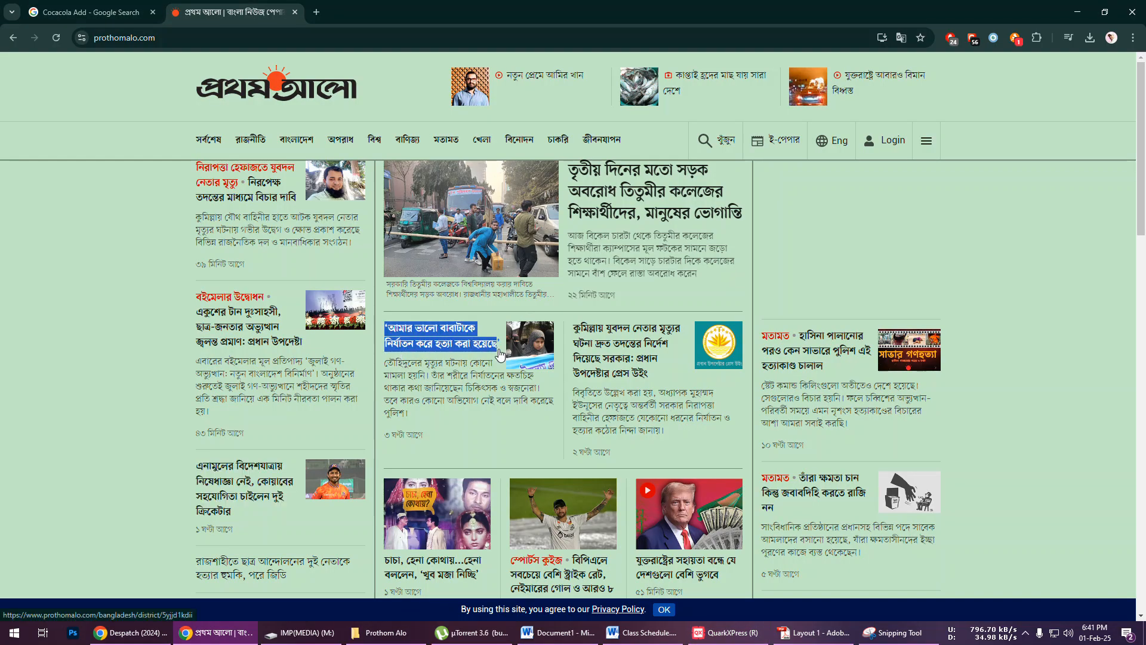
{"action": "left_click", "coordinate": [725, 632]}
{"action": "left_click", "coordinate": [427, 172]}
{"action": "key", "text": "ctrl+a"}
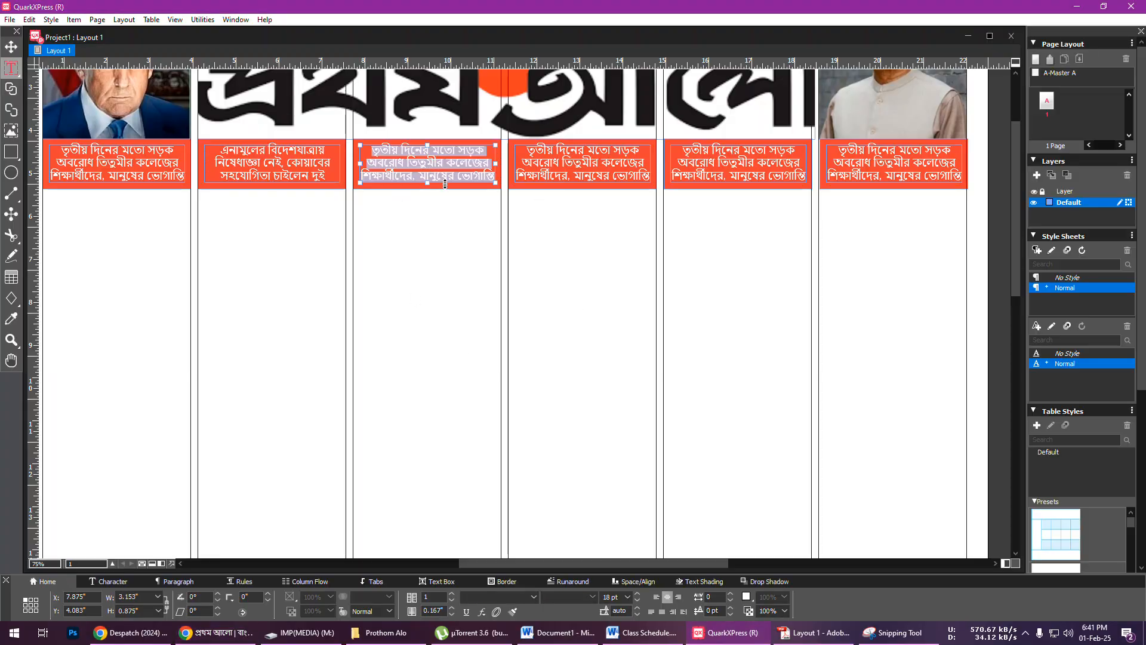
{"action": "key", "text": "ctrl+v"}
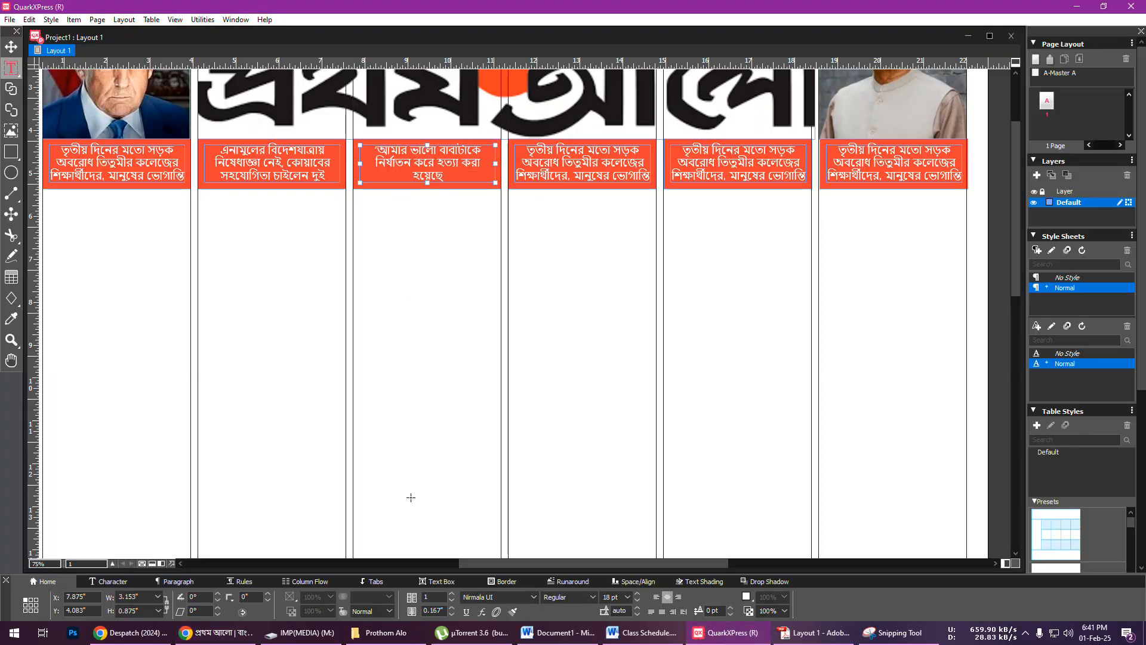
- Copy the site's headline about the veteran actor's love and marriage and paste it over the fourth column's headline in QuarkXPress
{"action": "left_click", "coordinate": [215, 632]}
{"action": "scroll", "coordinate": [408, 440], "scroll_direction": "down", "scroll_amount": 2}
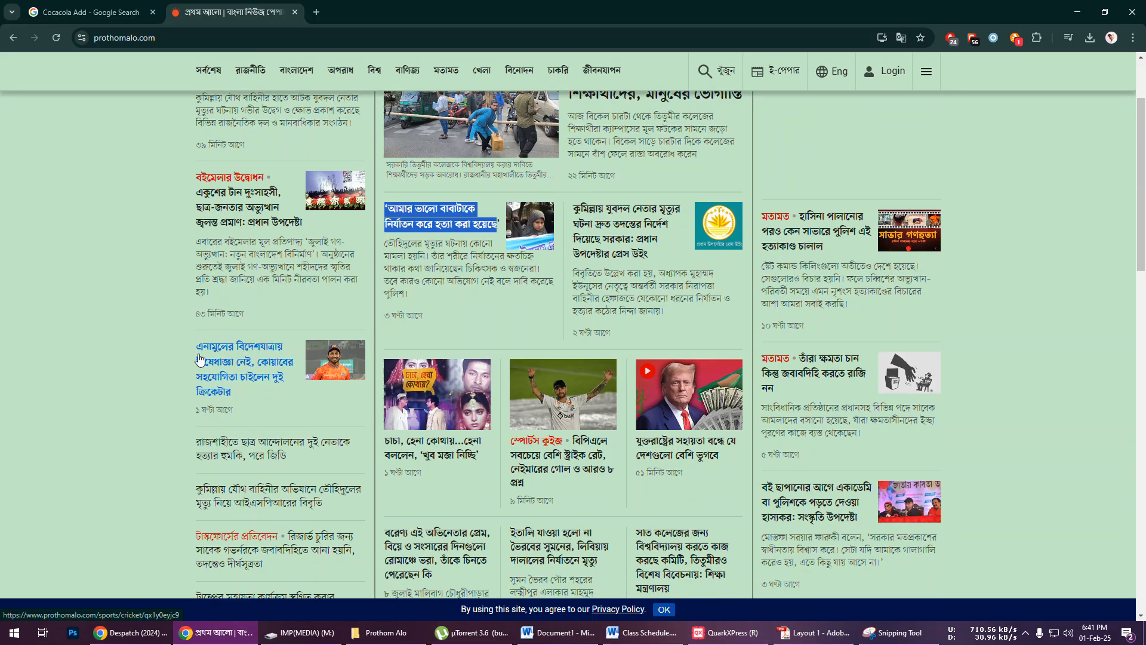
{"action": "scroll", "coordinate": [382, 382], "scroll_direction": "down", "scroll_amount": 4}
{"action": "left_click_drag", "start_coordinate": [377, 287], "coordinate": [442, 334]}
{"action": "key", "text": "ctrl+c"}
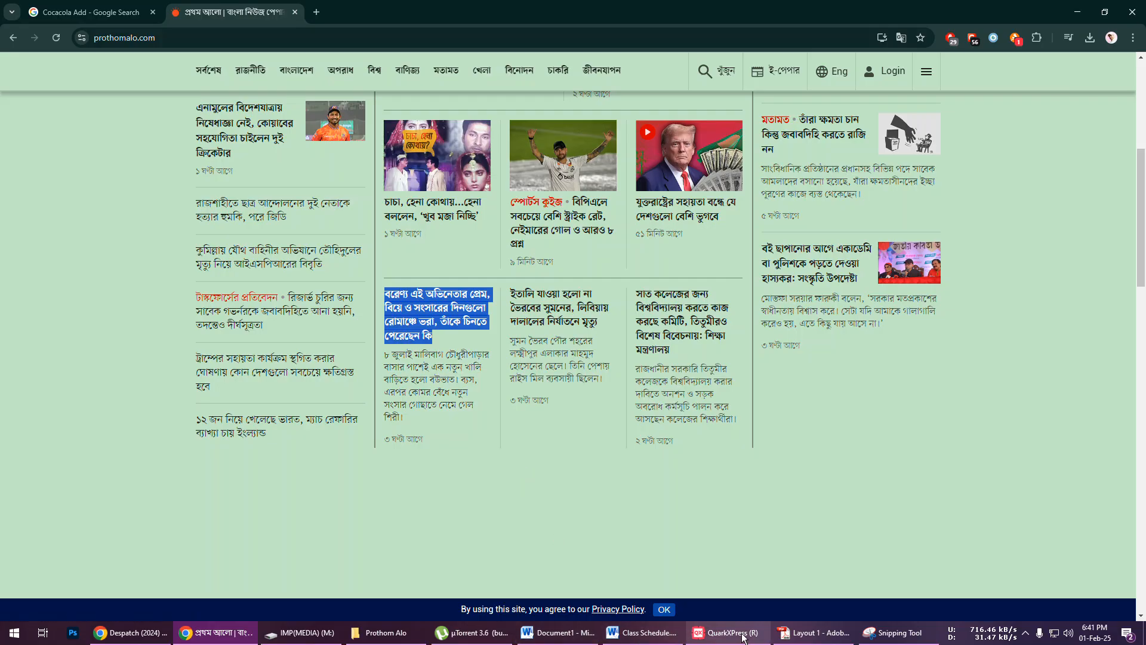
{"action": "left_click", "coordinate": [720, 633]}
{"action": "left_click", "coordinate": [581, 167]}
{"action": "key", "text": "ctrl+a"}
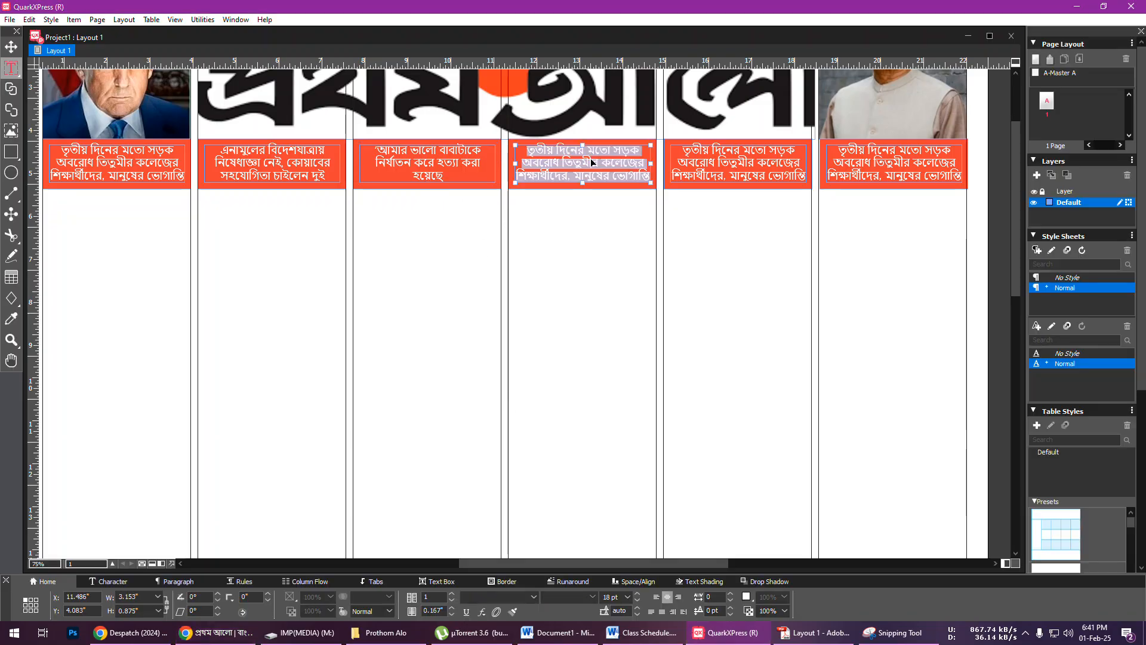
{"action": "key", "text": "ctrl+v"}
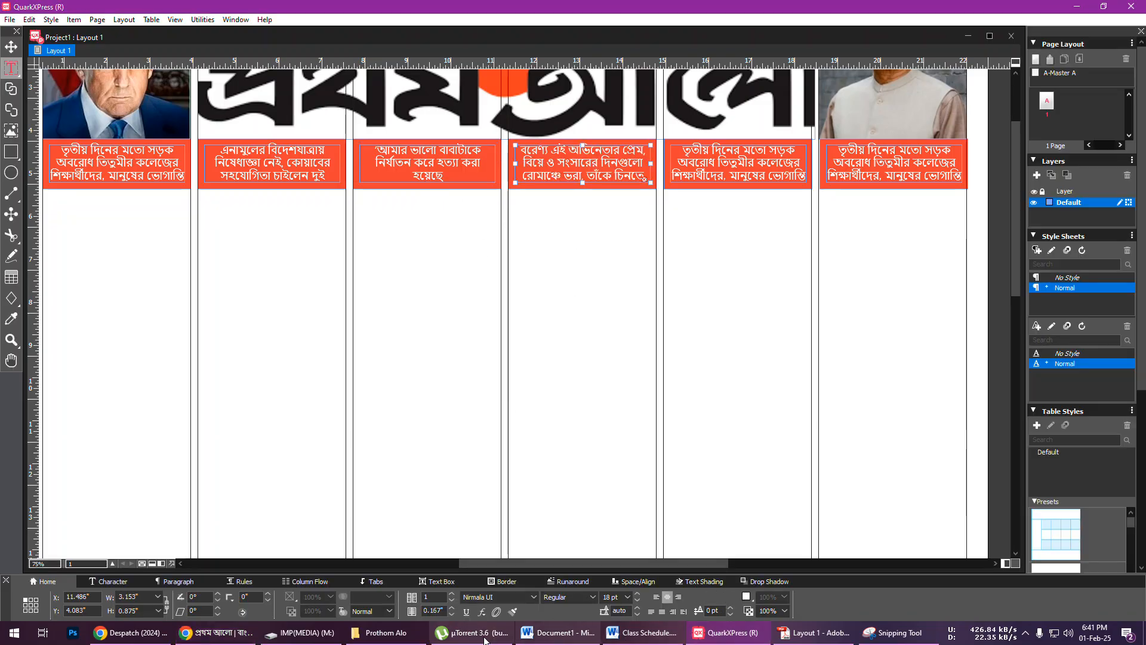
- Replace the fifth column's headline with the site's headline about the investigation into the Cumilla Jubo Dal leader's death
{"action": "left_click", "coordinate": [215, 633]}
{"action": "scroll", "coordinate": [745, 346], "scroll_direction": "up", "scroll_amount": 6}
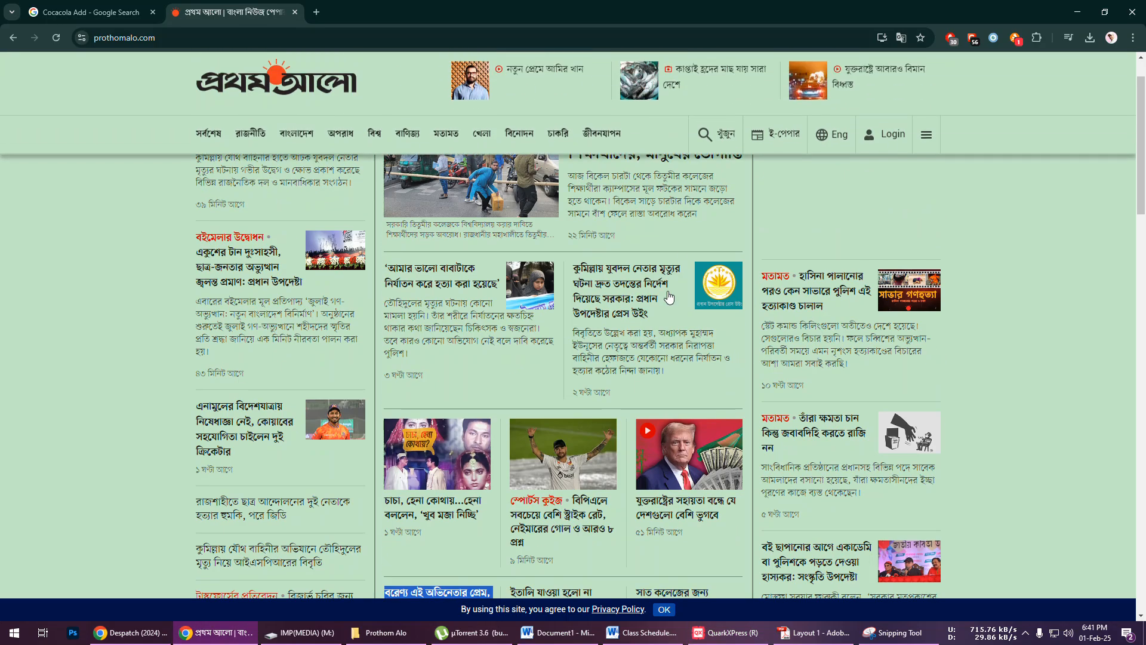
{"action": "left_click_drag", "start_coordinate": [567, 325], "coordinate": [651, 390]}
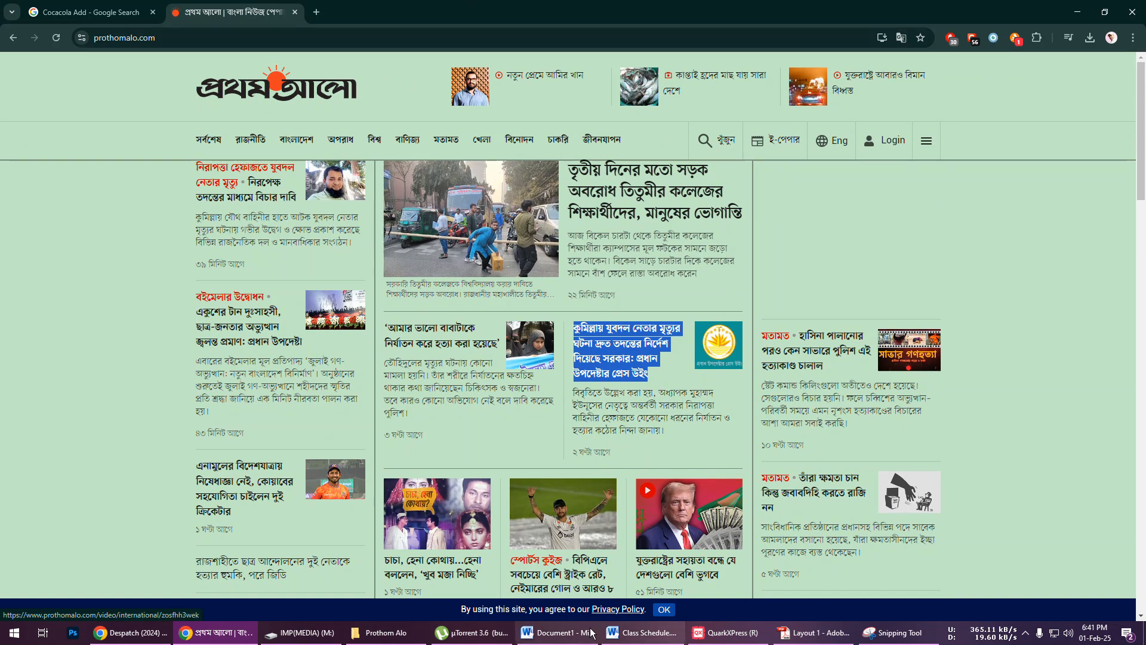
{"action": "left_click", "coordinate": [836, 634]}
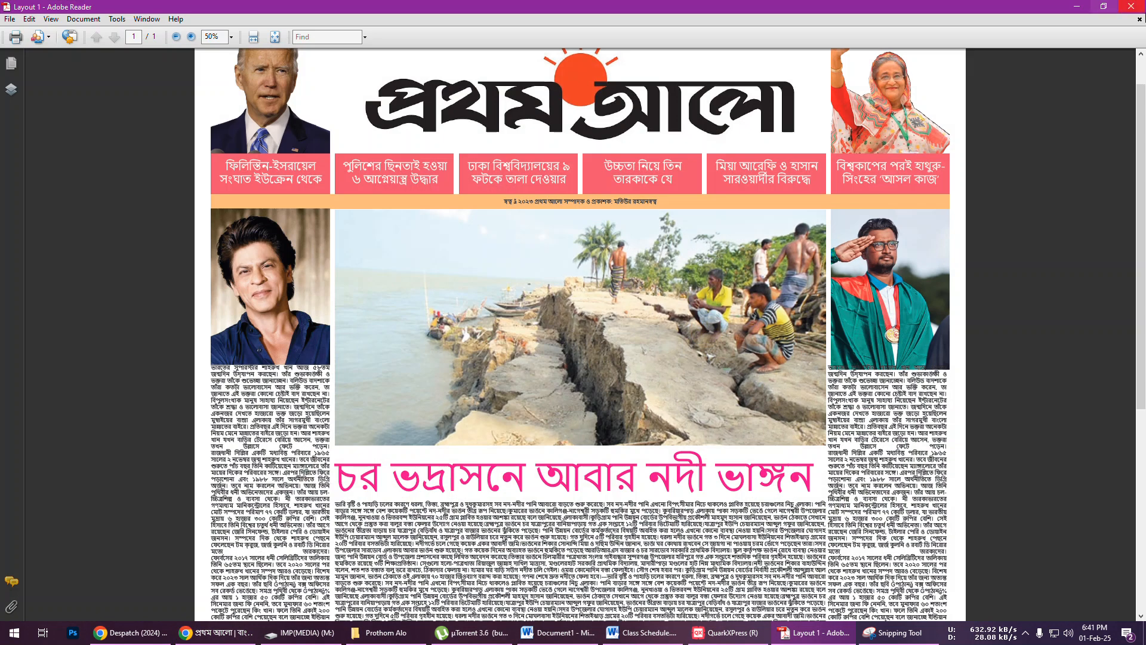
{"action": "left_click", "coordinate": [1077, 6]}
{"action": "left_click", "coordinate": [731, 164]}
{"action": "key", "text": "ctrl+a"}
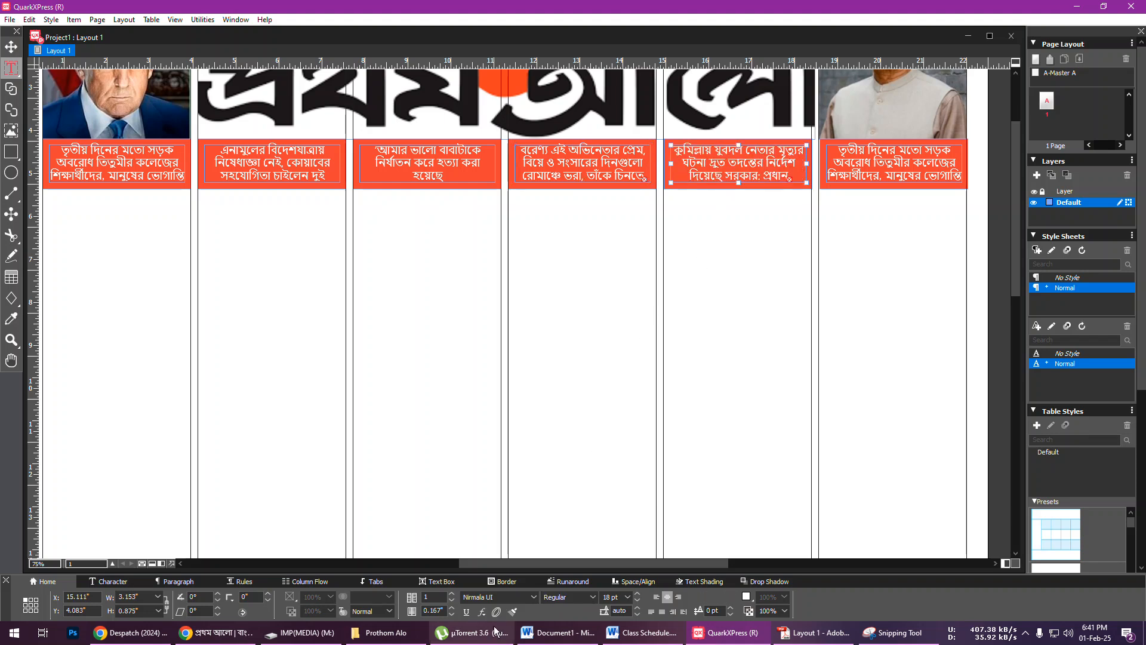
- Replace the sixth column's headline with the site's headline about the Italy-bound migrant's death in Libya, copied from Chrome
{"action": "left_click", "coordinate": [215, 633]}
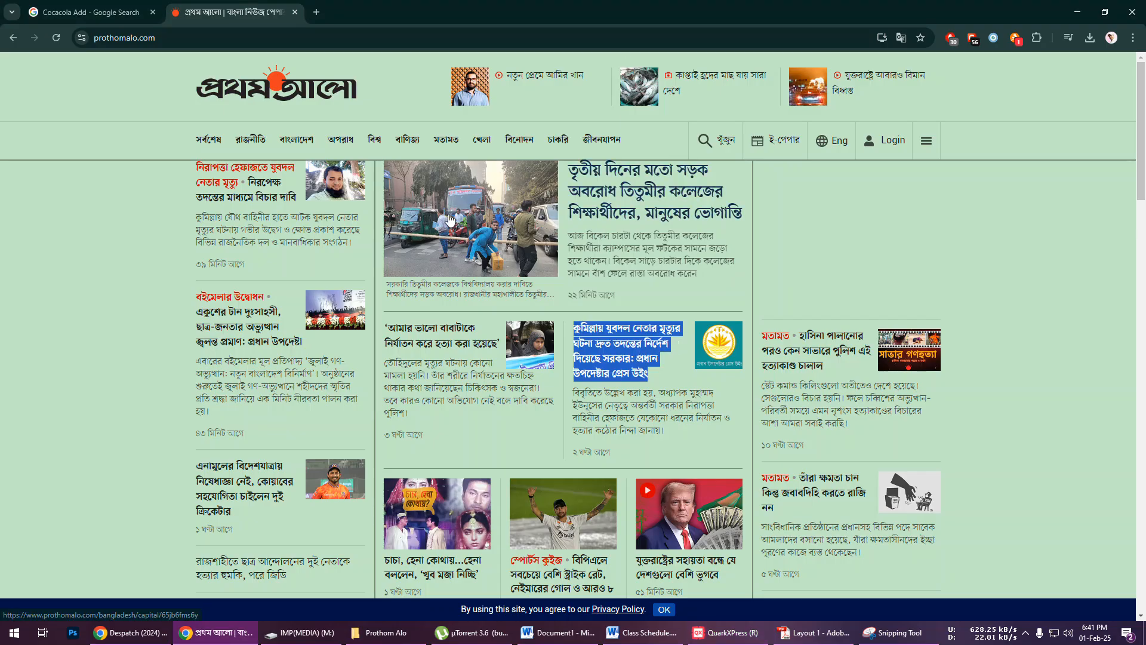
{"action": "scroll", "coordinate": [258, 445], "scroll_direction": "down", "scroll_amount": 4}
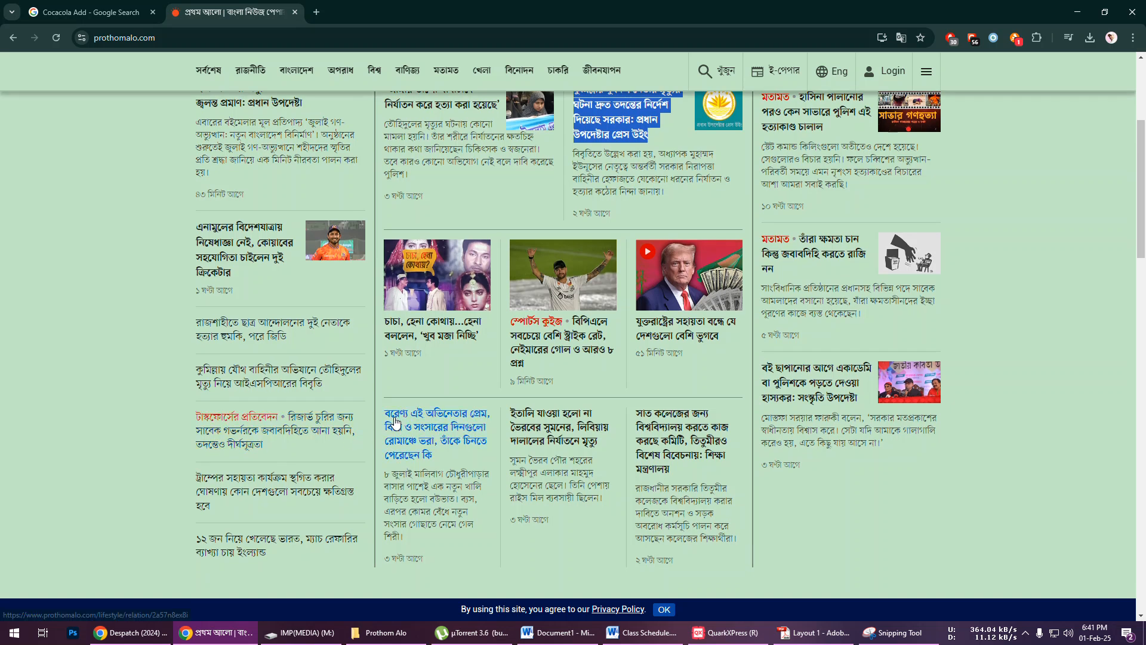
{"action": "scroll", "coordinate": [516, 299], "scroll_direction": "down", "scroll_amount": 2}
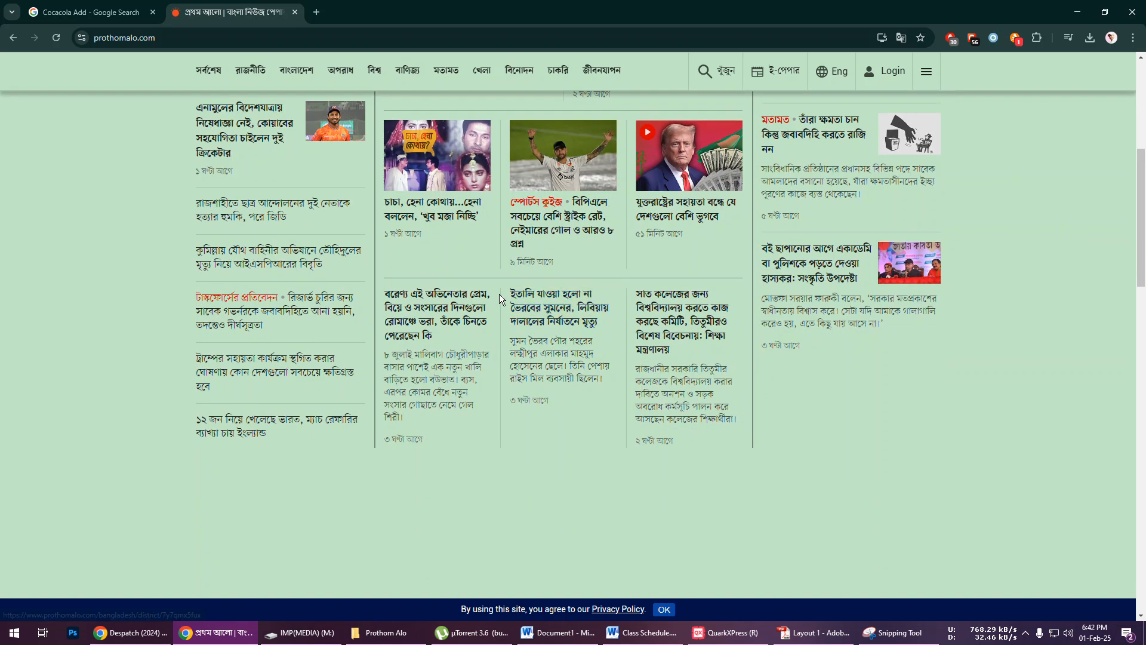
{"action": "left_click_drag", "start_coordinate": [524, 294], "coordinate": [602, 324]}
{"action": "key", "text": "ctrl+c"}
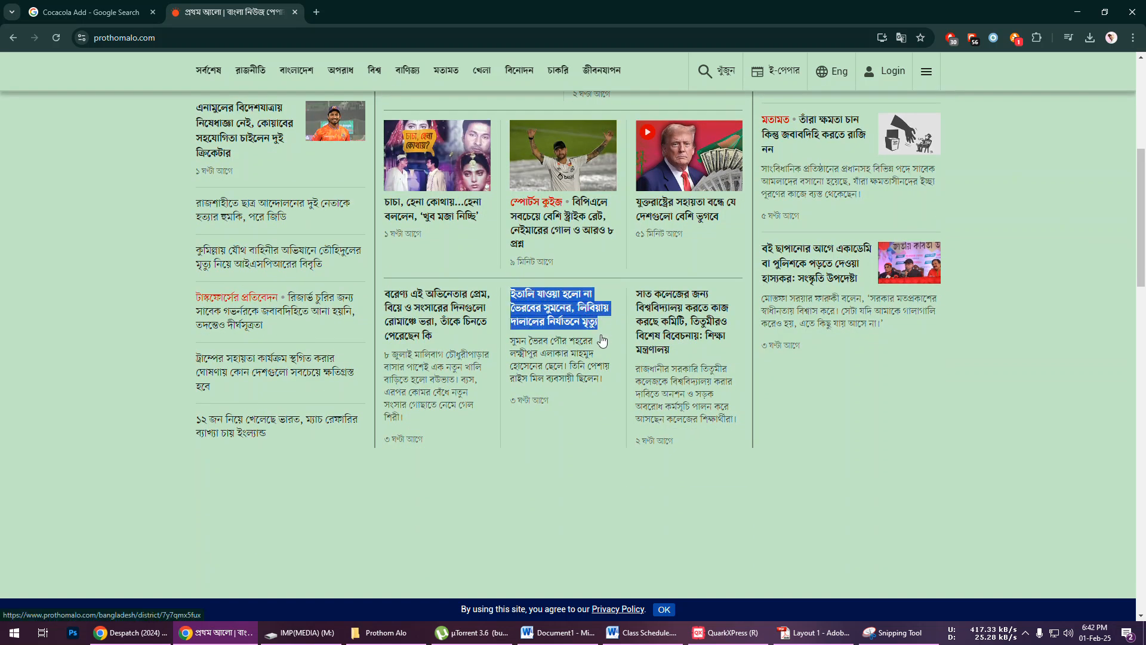
{"action": "left_click", "coordinate": [724, 632]}
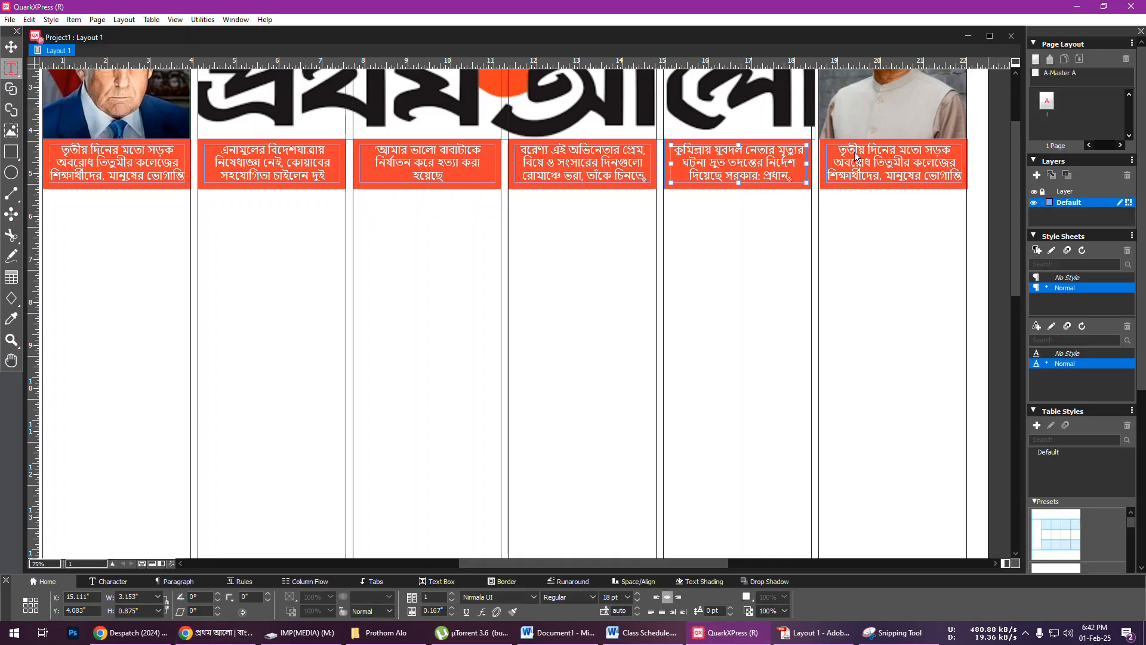
{"action": "left_click", "coordinate": [856, 157]}
{"action": "key", "text": "ctrl+a"}
{"action": "key", "text": "ctrl+v"}
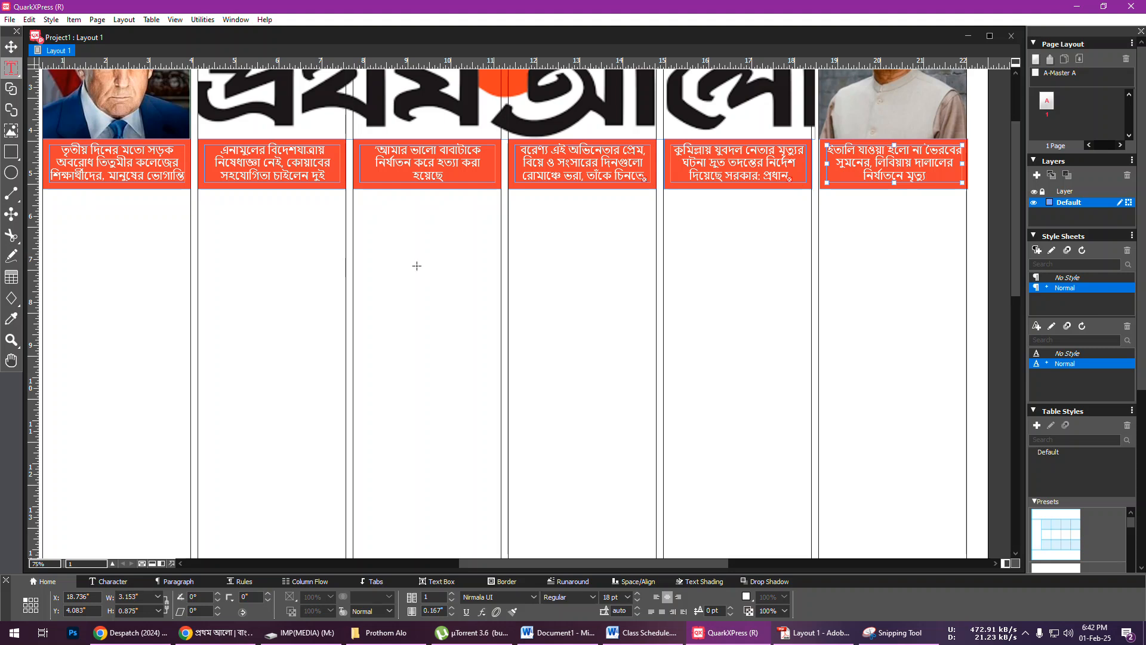
- Draw a rectangular strip about 21.5" wide and 0.465" high directly beneath the six headline boxes, spanning all columns
{"action": "left_click", "coordinate": [10, 48]}
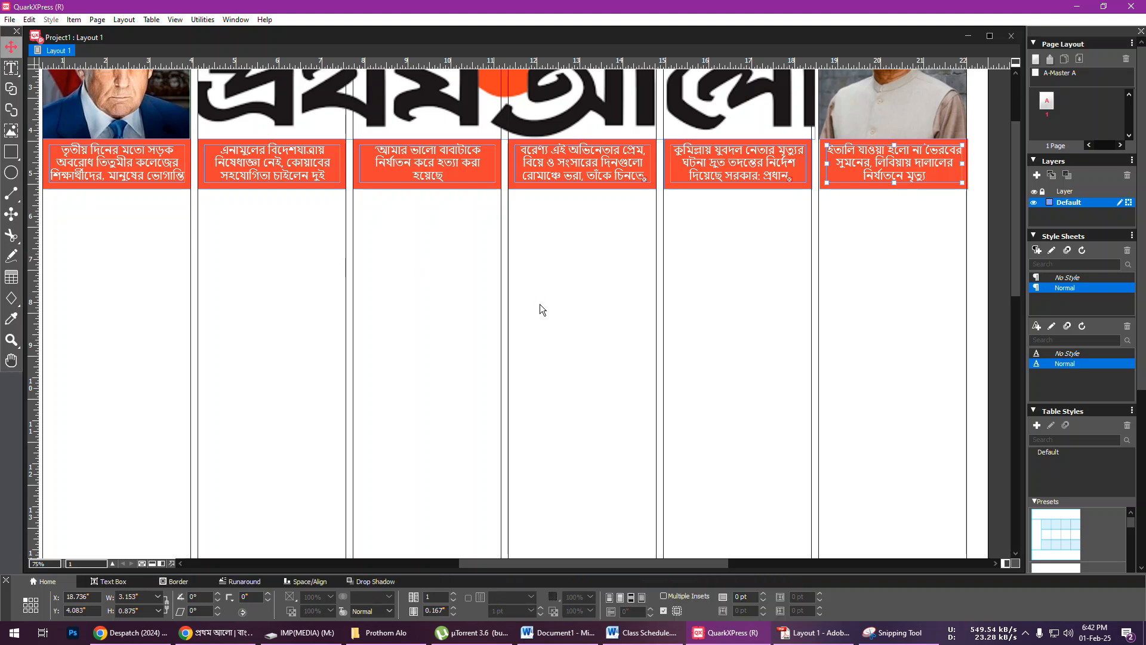
{"action": "key", "text": "ctrl+minus"}
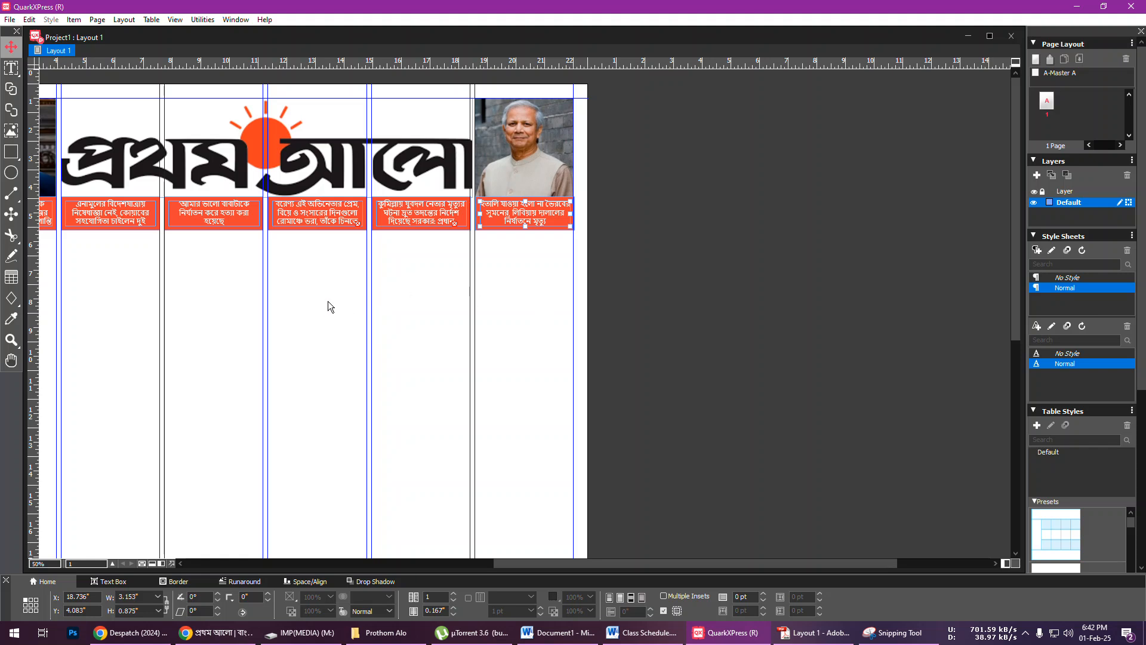
{"action": "key", "text": "h"}
{"action": "left_click_drag", "start_coordinate": [309, 320], "coordinate": [606, 317]}
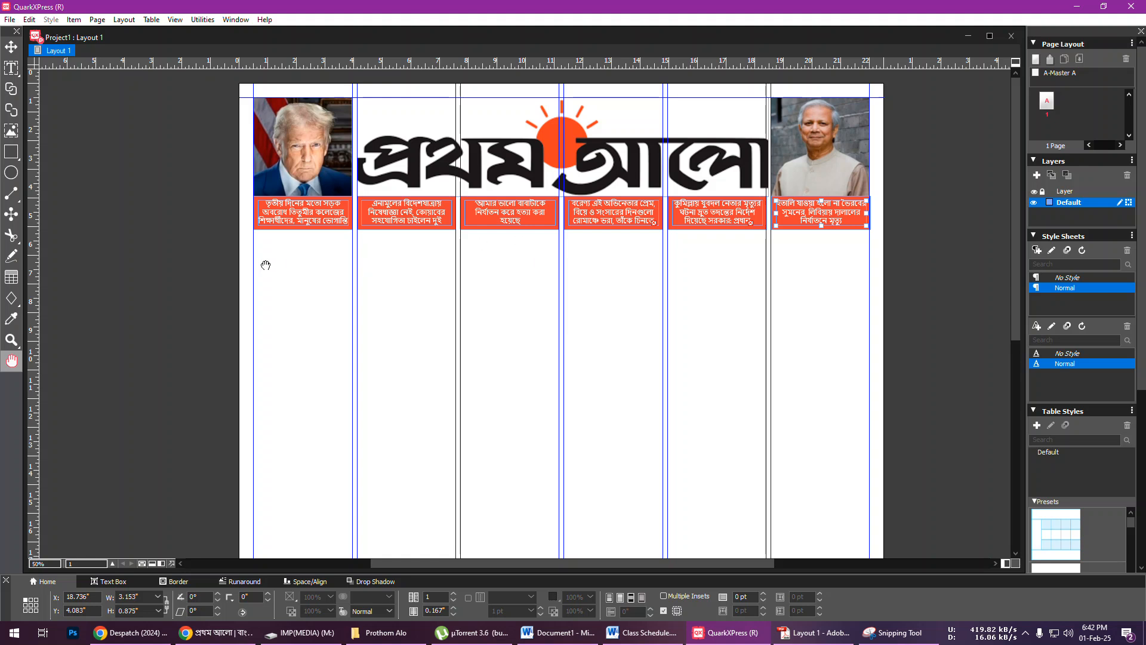
{"action": "key", "text": "b"}
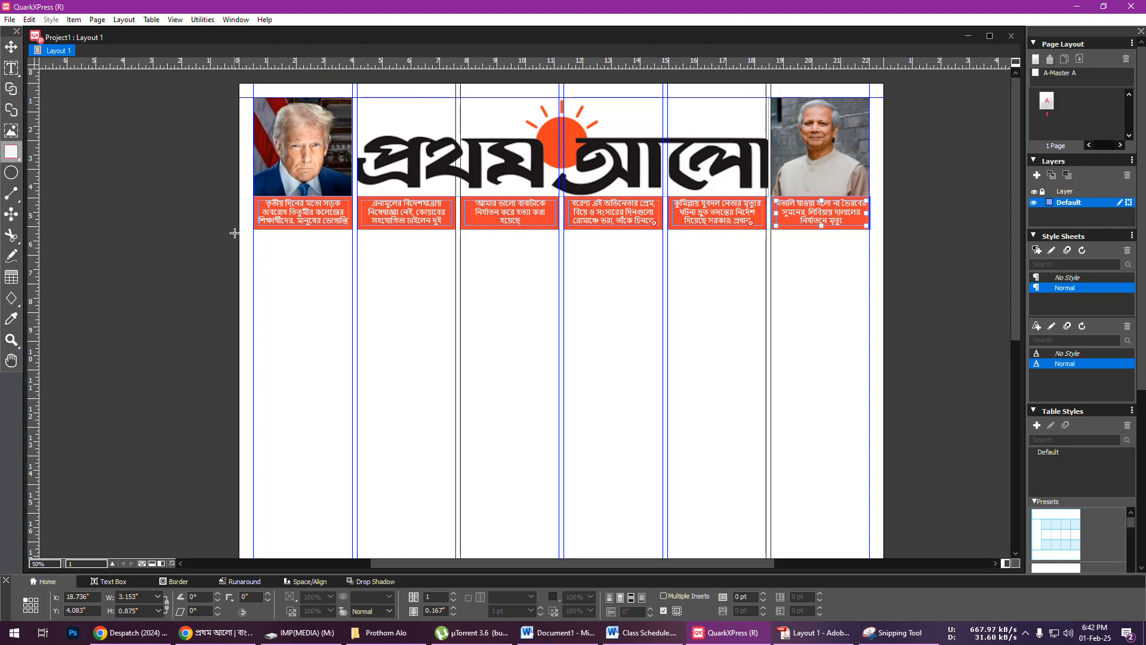
{"action": "left_click_drag", "start_coordinate": [254, 230], "coordinate": [870, 244]}
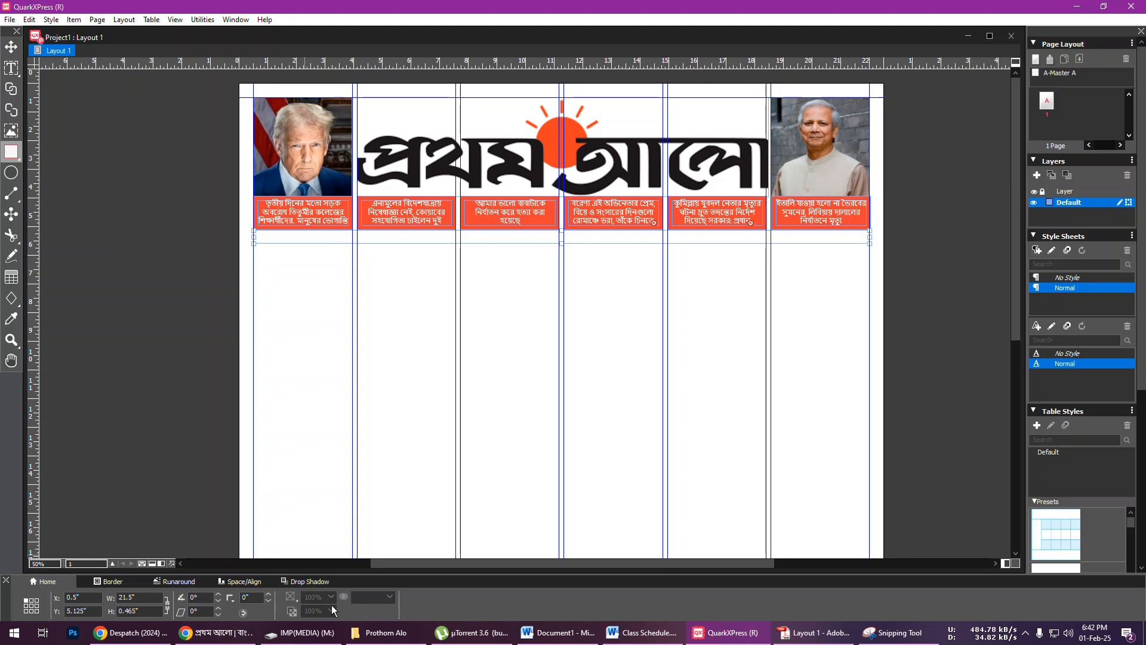
- Fill the full-width strip with a newly created orange color
{"action": "left_click", "coordinate": [292, 597]}
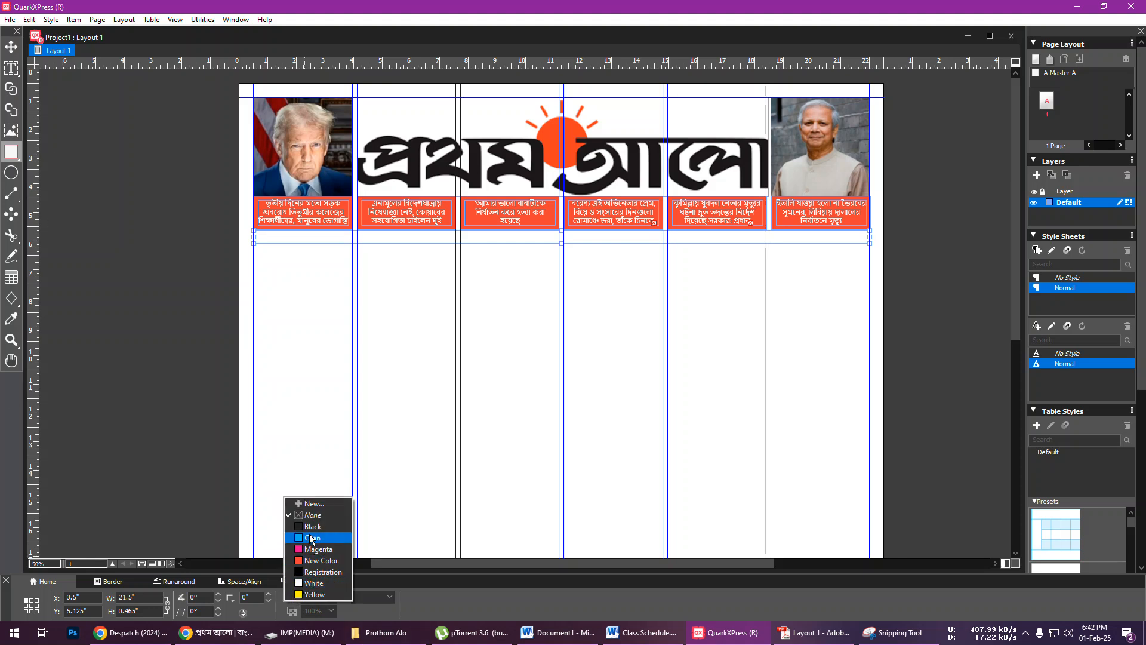
{"action": "left_click", "coordinate": [318, 503]}
{"action": "left_click_drag", "start_coordinate": [672, 261], "coordinate": [689, 257]}
{"action": "left_click", "coordinate": [653, 401]}
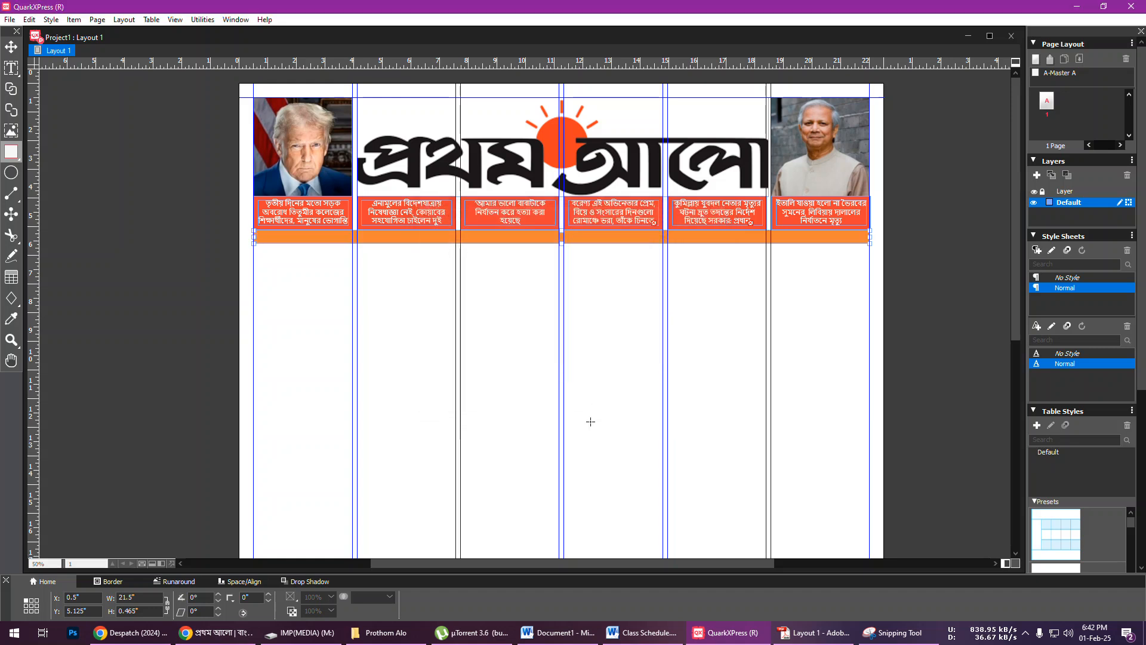
{"action": "key", "text": "v"}
{"action": "left_click", "coordinate": [504, 297]}
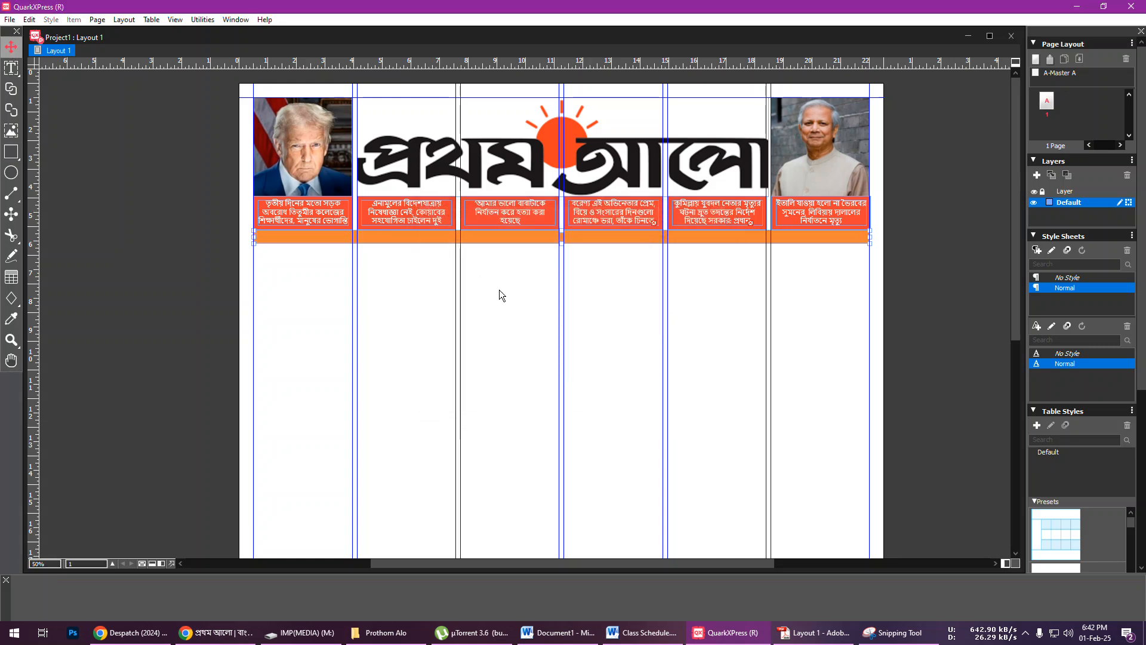
- Draw a text box about 7.056" by 0.403" on the orange strip across the third and fourth columns
{"action": "scroll", "coordinate": [518, 270], "scroll_direction": "up", "scroll_amount": 1}
{"action": "key", "text": "t"}
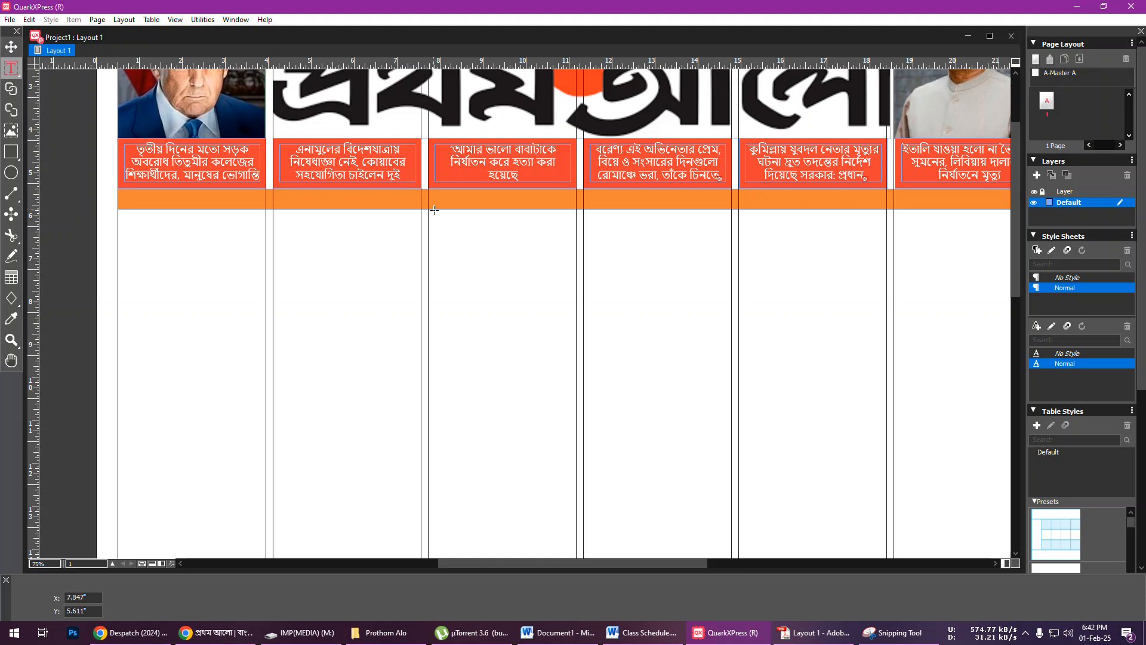
{"action": "left_click_drag", "start_coordinate": [428, 191], "coordinate": [732, 206]}
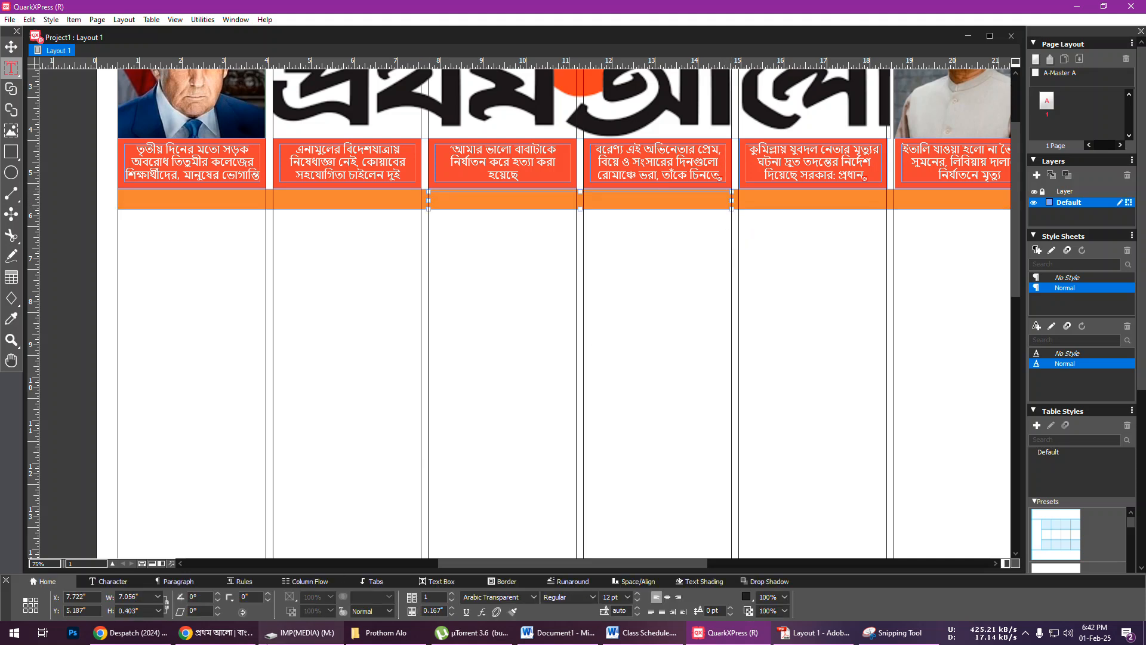
- Copy the copyright and publisher line from the Prothom Alo site's footer in Chrome and paste it into the strip's text box in QuarkXPress
{"action": "left_click", "coordinate": [240, 638]}
{"action": "scroll", "coordinate": [603, 362], "scroll_direction": "down", "scroll_amount": 15}
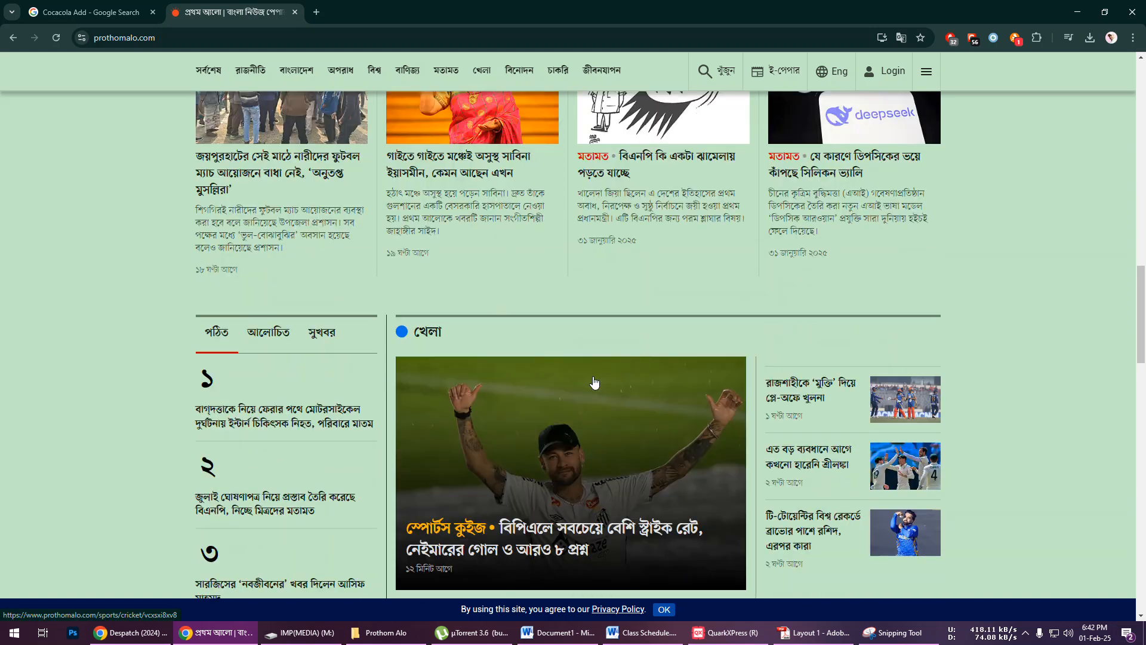
{"action": "scroll", "coordinate": [595, 382], "scroll_direction": "down", "scroll_amount": 20}
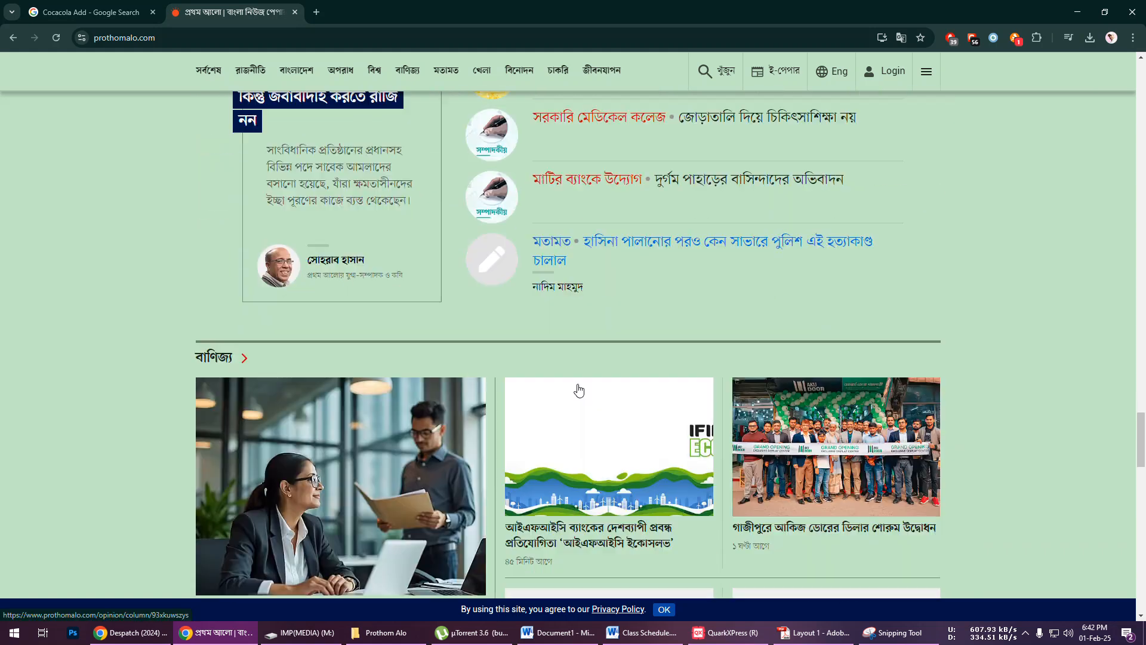
{"action": "scroll", "coordinate": [561, 391], "scroll_direction": "down", "scroll_amount": 20}
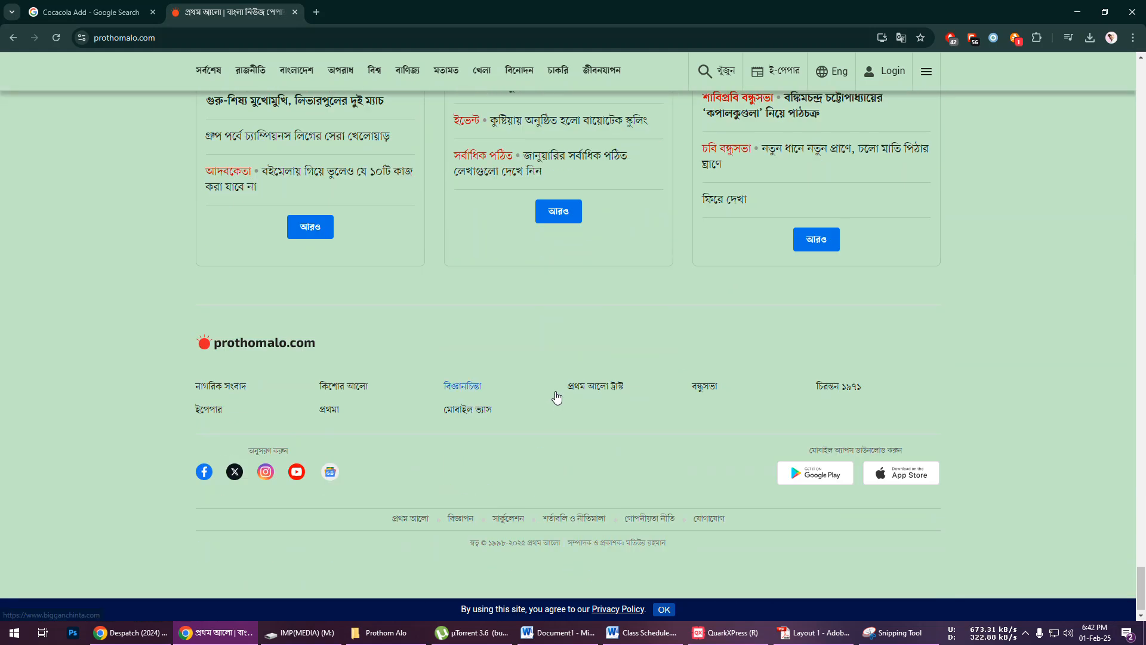
{"action": "left_click_drag", "start_coordinate": [470, 529], "coordinate": [667, 529]}
{"action": "key", "text": "ctrl+c"}
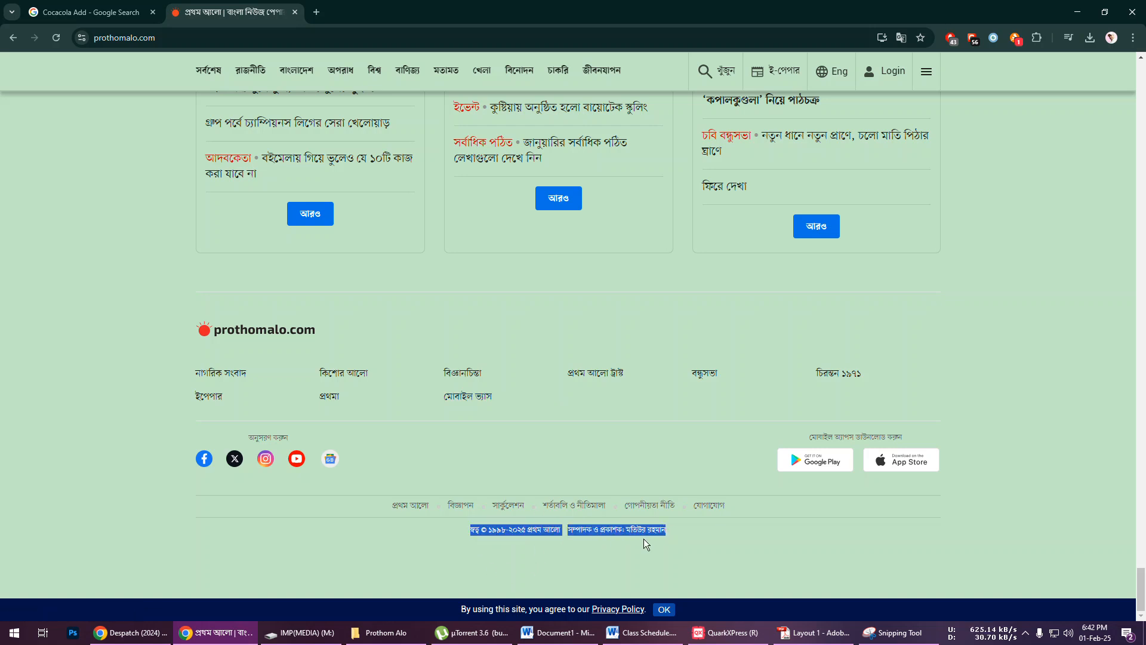
{"action": "left_click", "coordinate": [725, 632]}
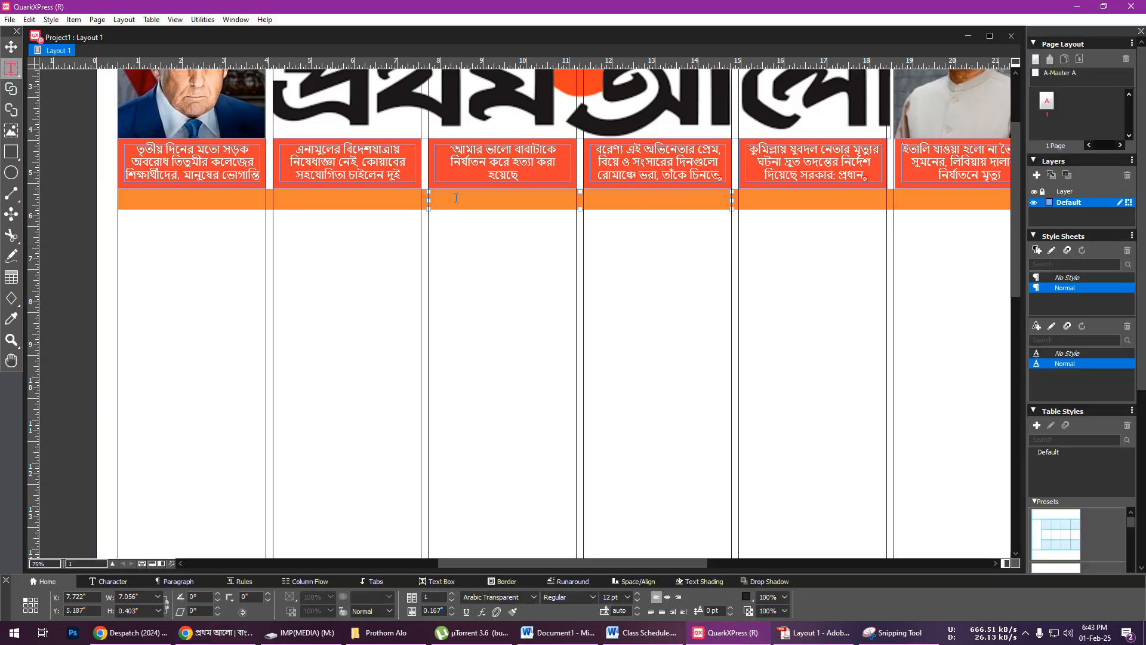
{"action": "key", "text": "ctrl+v"}
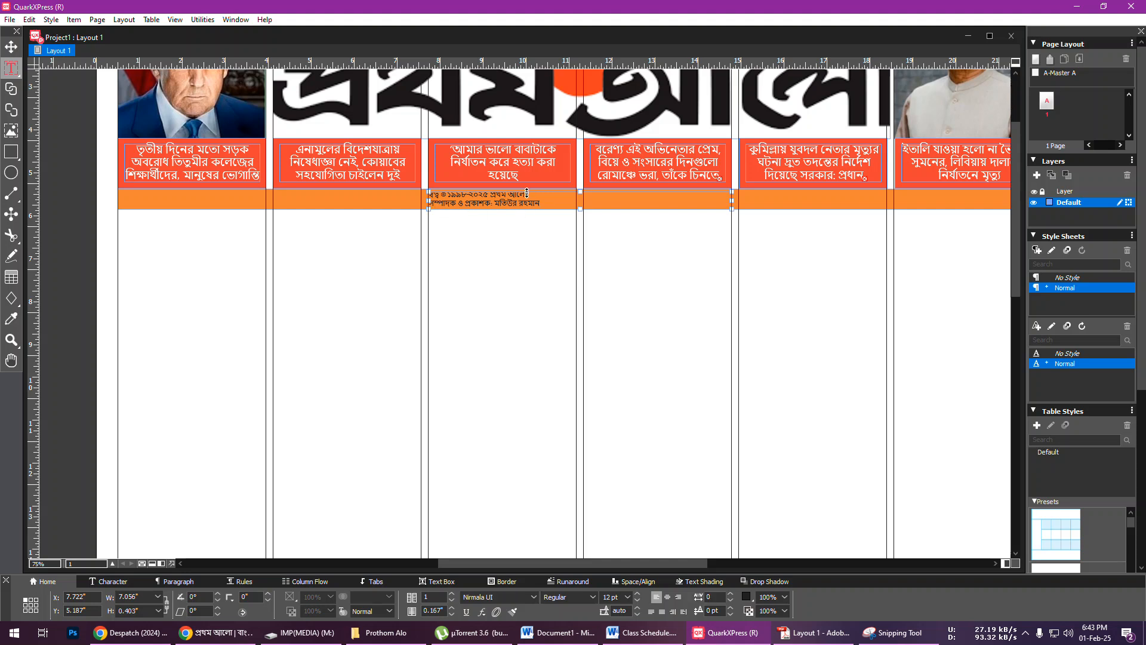
- Join the pasted credit text into one line, color it white, and center it horizontally and vertically in its box
{"action": "key", "text": "BackSpace"}
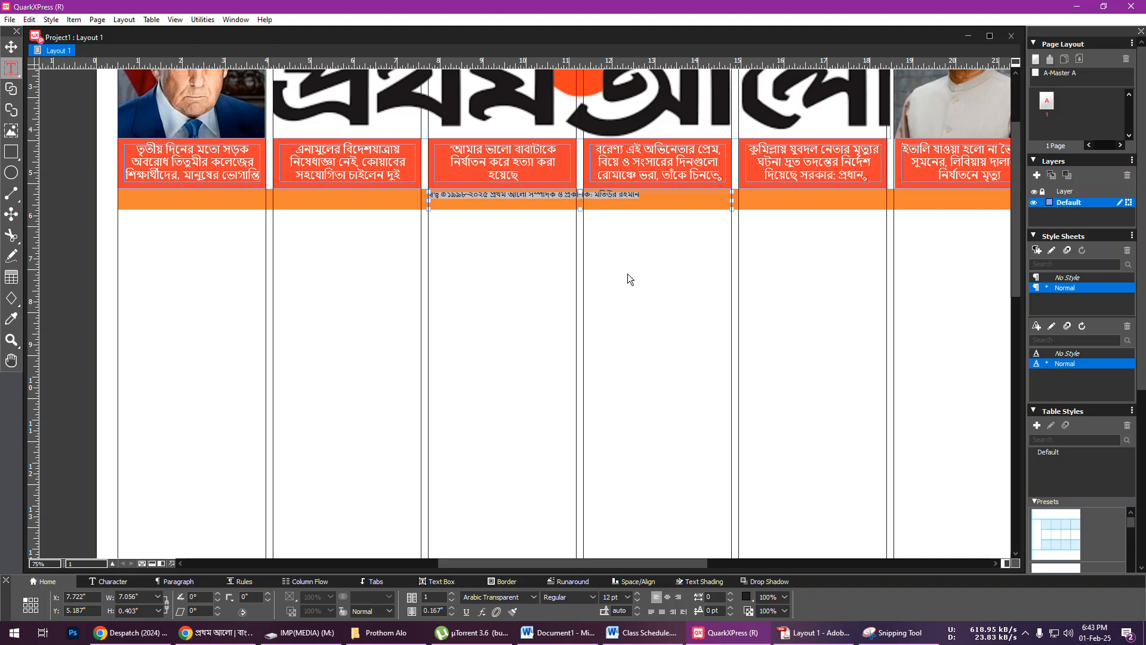
{"action": "left_click", "coordinate": [667, 597]}
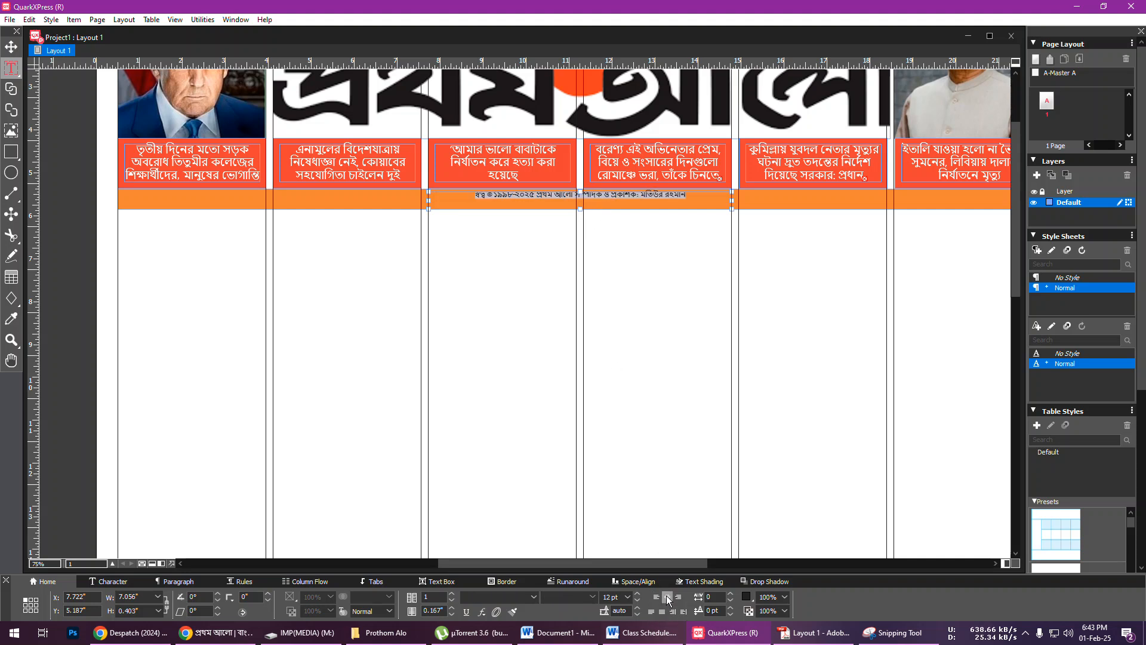
{"action": "left_click", "coordinate": [747, 599]}
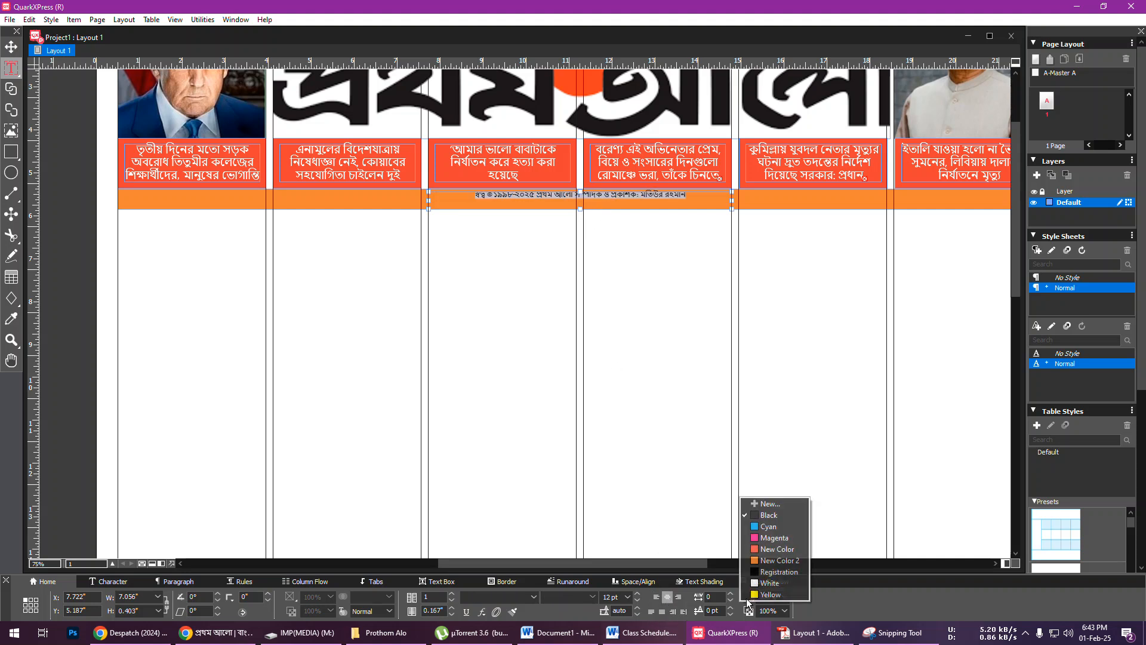
{"action": "left_click", "coordinate": [764, 584]}
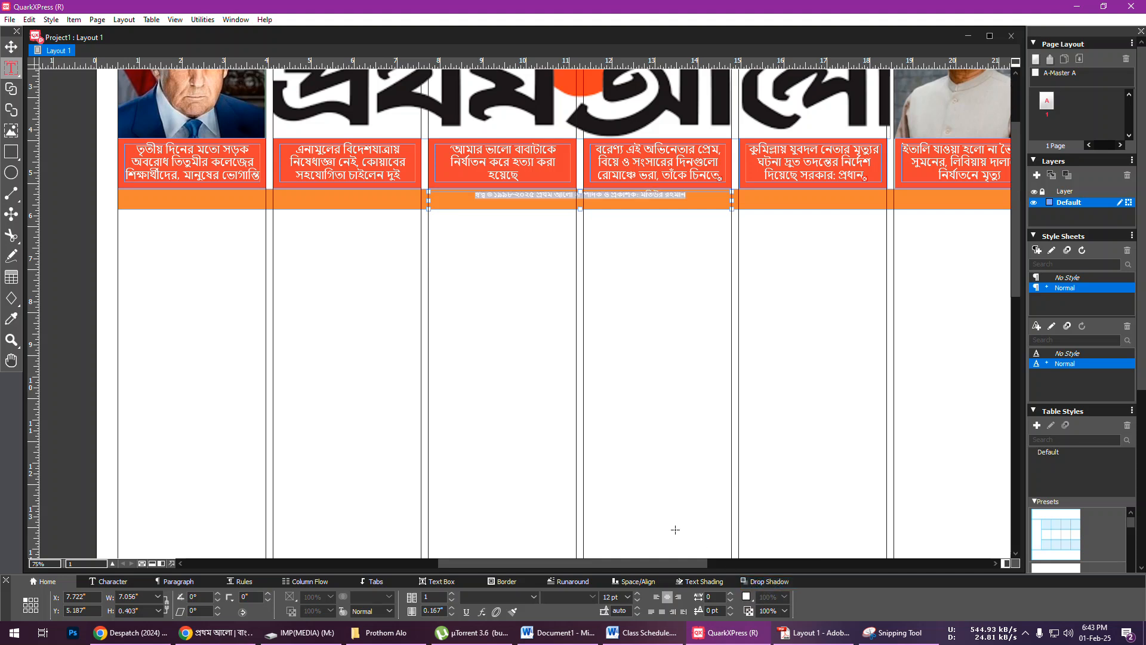
{"action": "left_click", "coordinate": [11, 46]}
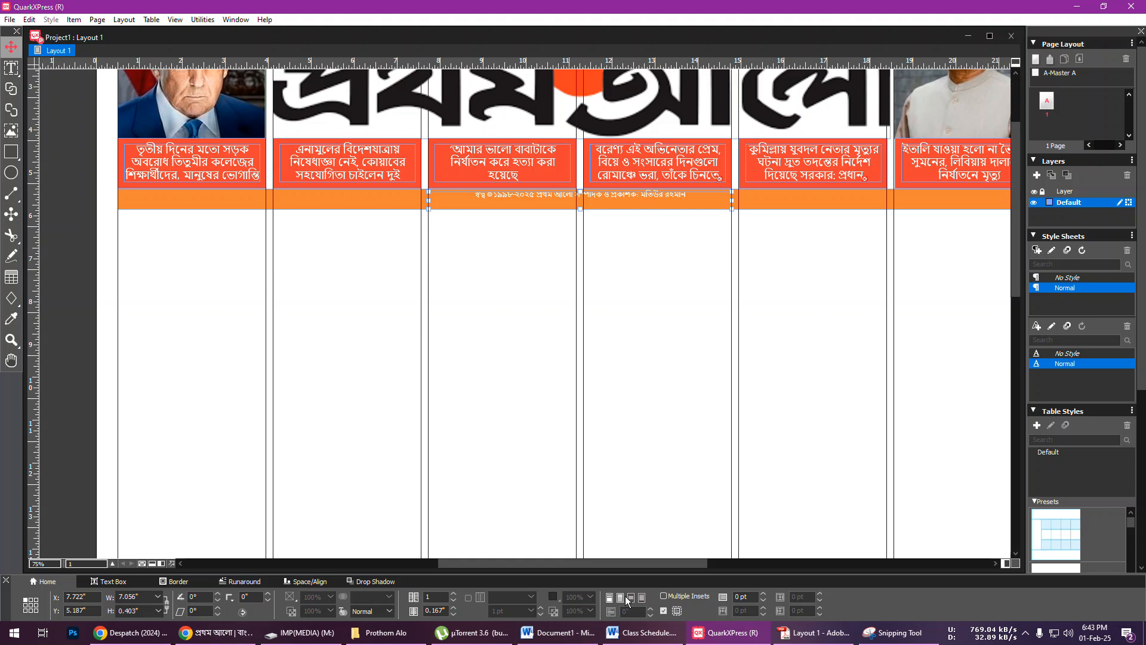
{"action": "left_click", "coordinate": [629, 598]}
{"action": "left_click", "coordinate": [529, 264]}
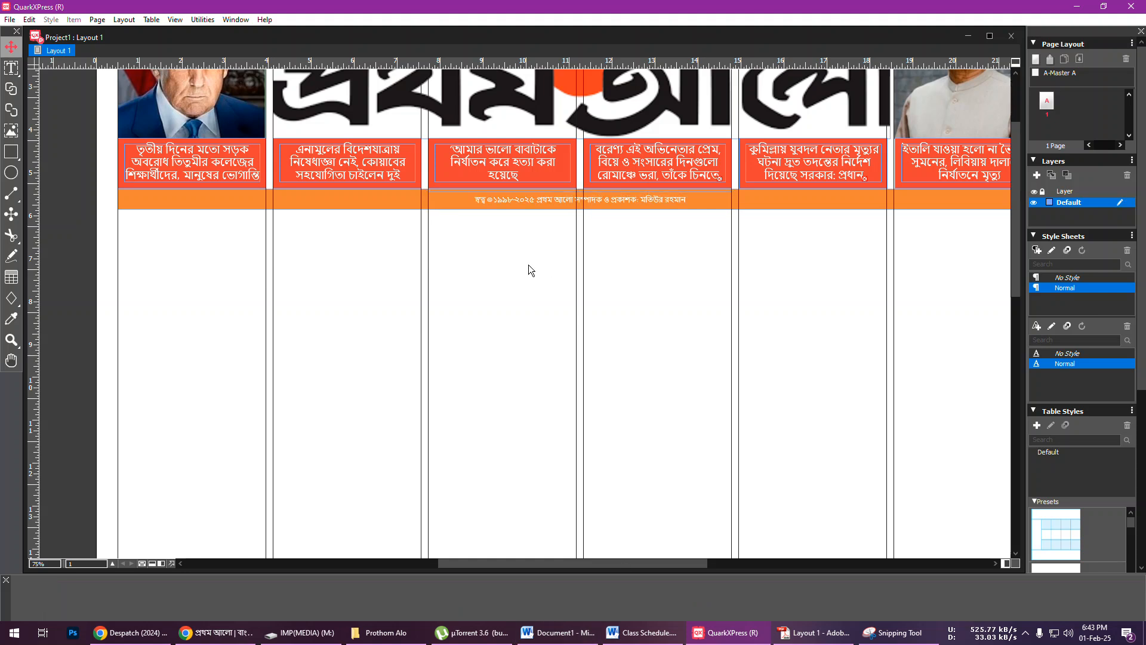
- Save the project as Layout in the Prothom alo folder
{"action": "key", "text": "ctrl+minus"}
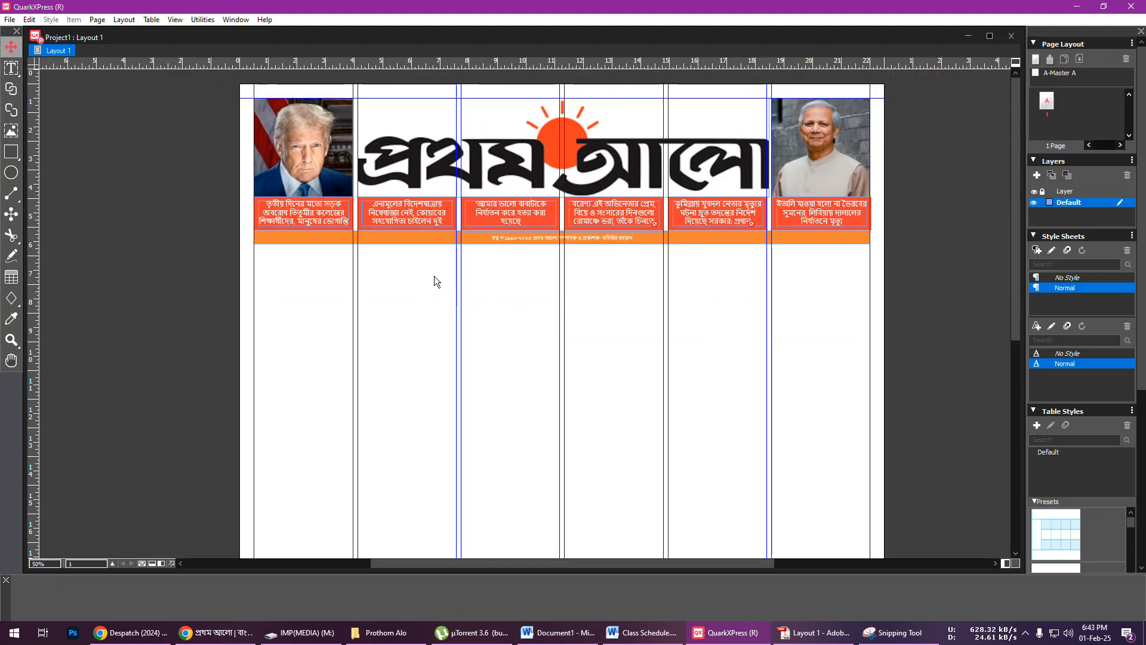
{"action": "left_click", "coordinate": [11, 19]}
{"action": "left_click", "coordinate": [37, 79]}
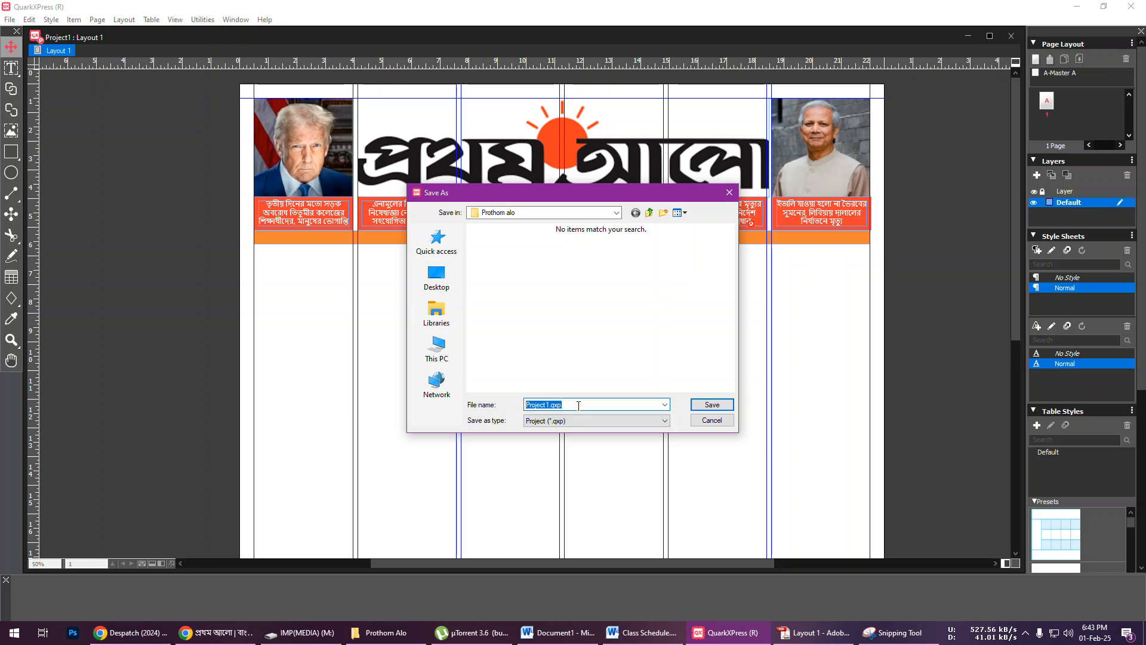
{"action": "type", "text": "Layou"}
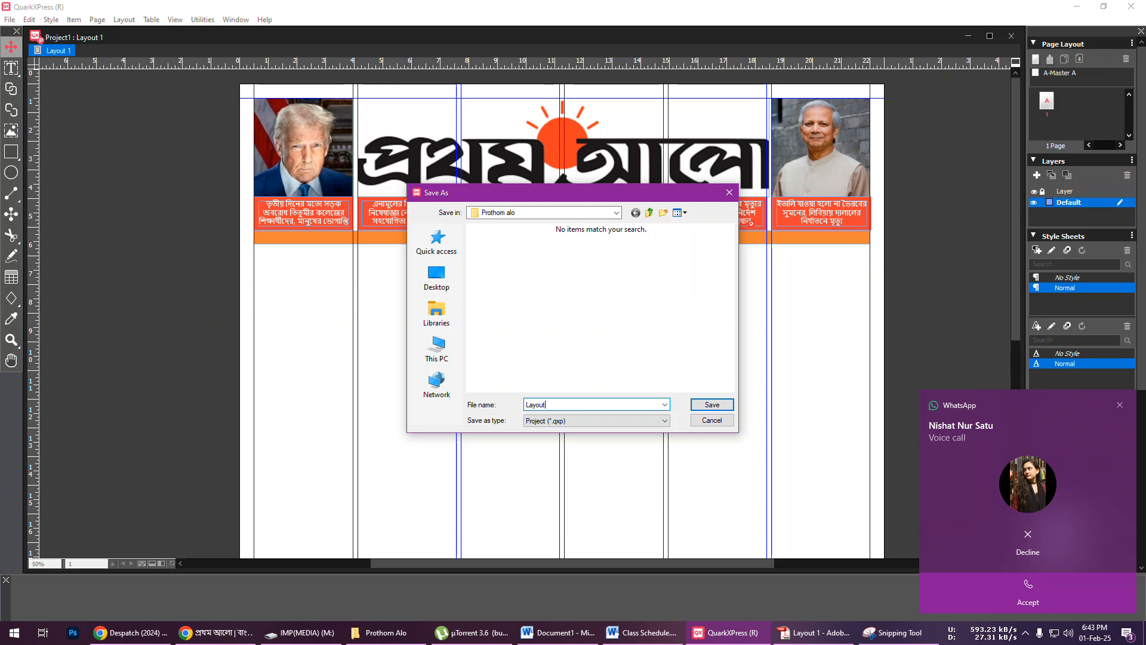
{"action": "type", "text": "t"}
{"action": "left_click", "coordinate": [712, 404]}
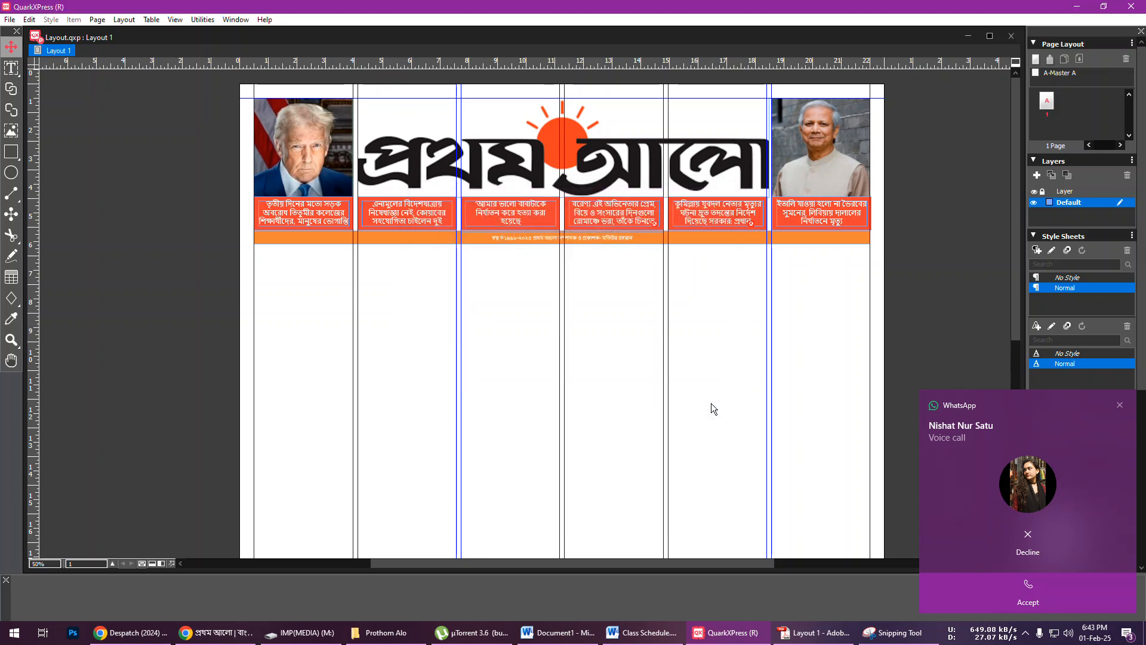
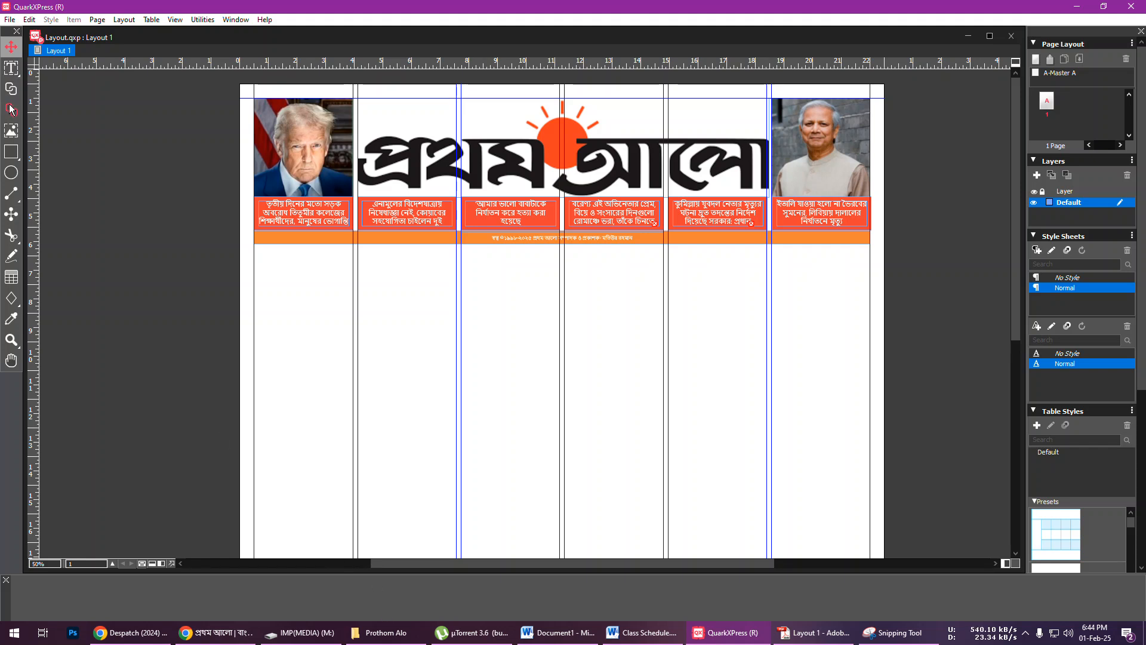
- Draw a picture box about 14.278" by 6.437" below the orange strip across the four middle columns and import Headlines Photo.JPG
{"action": "left_click", "coordinate": [11, 131]}
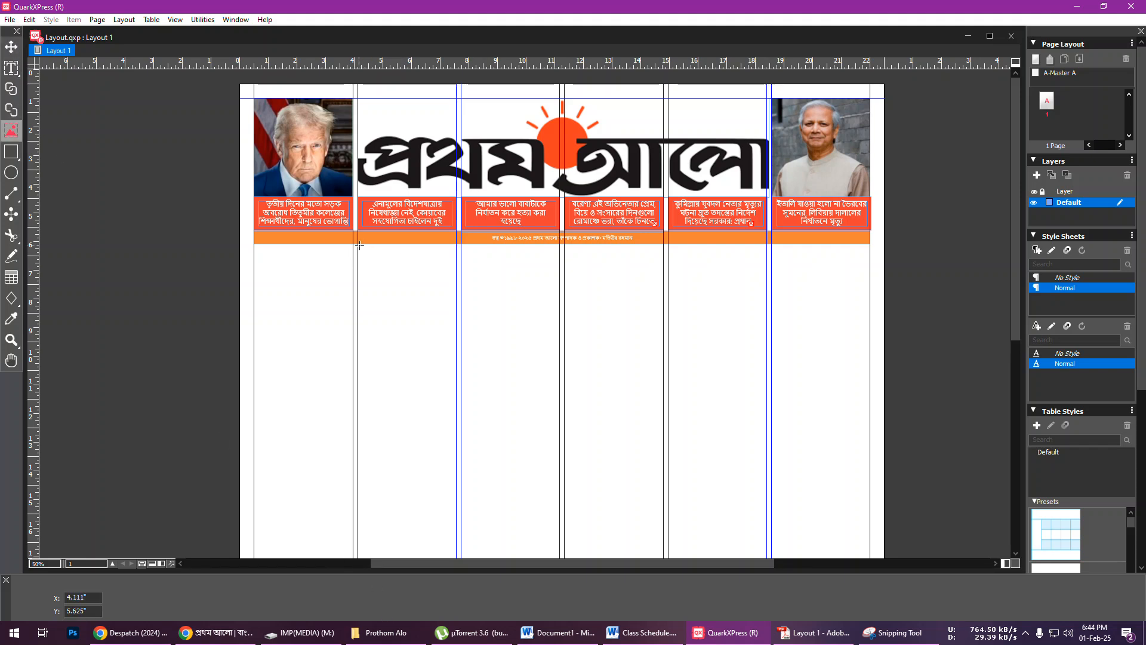
{"action": "left_click_drag", "start_coordinate": [358, 245], "coordinate": [767, 429]}
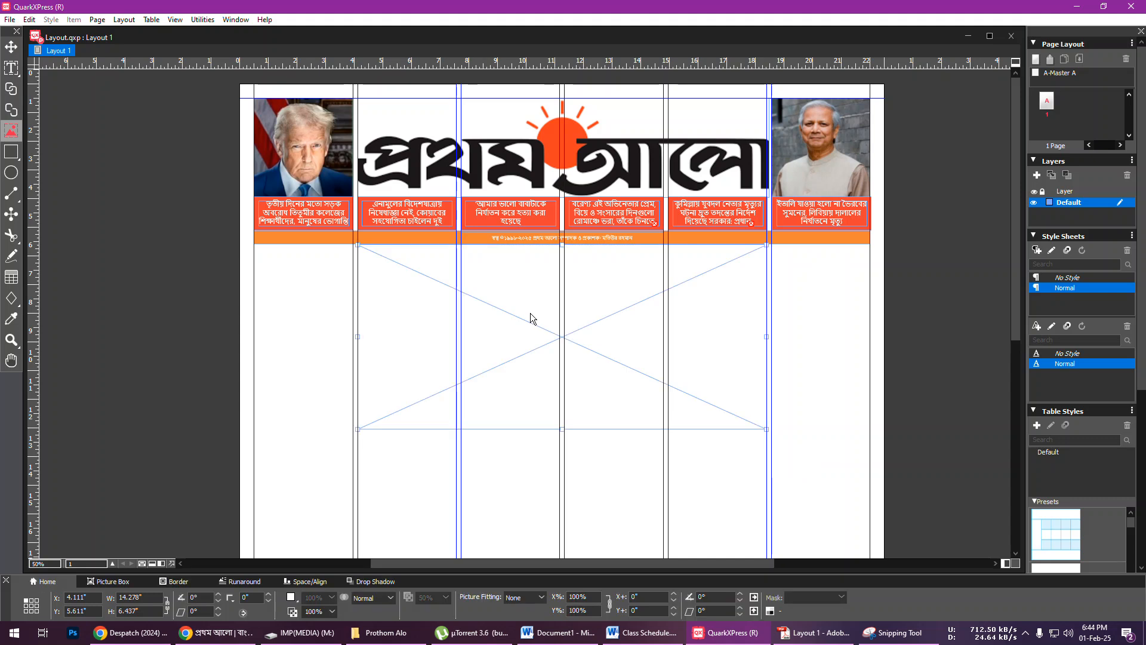
{"action": "key", "text": "ctrl+e"}
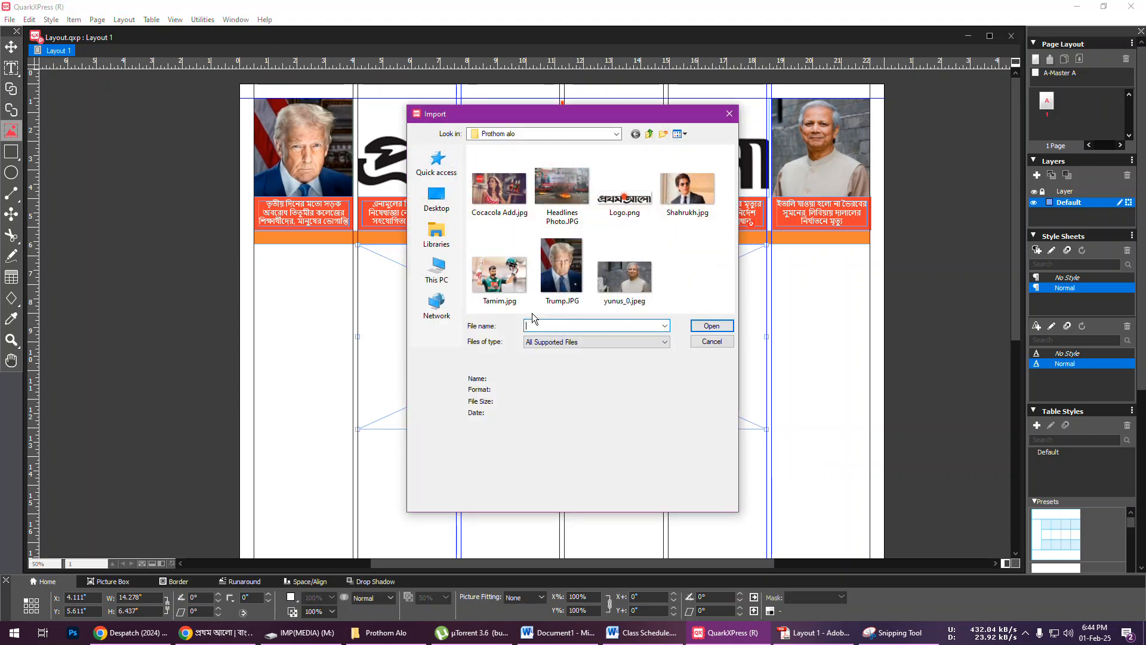
{"action": "left_click", "coordinate": [561, 197]}
{"action": "left_click", "coordinate": [712, 326]}
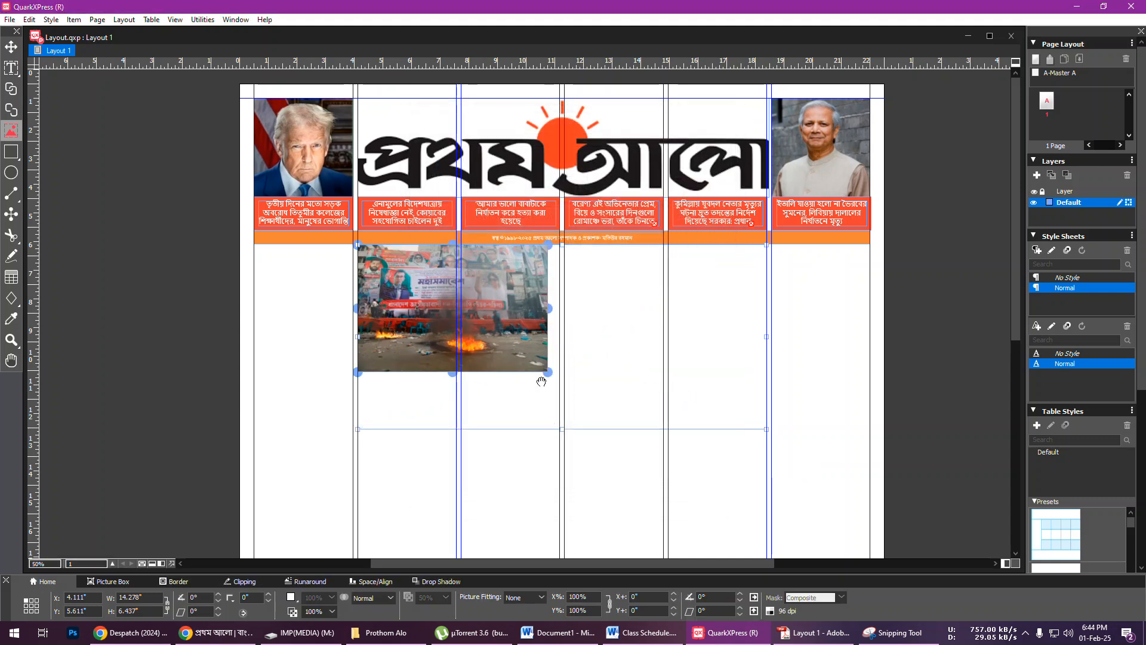
- Scale the headline photo to fill its box and shift the image down to a vertical offset of about -0.597"
{"action": "right_click", "coordinate": [470, 308]}
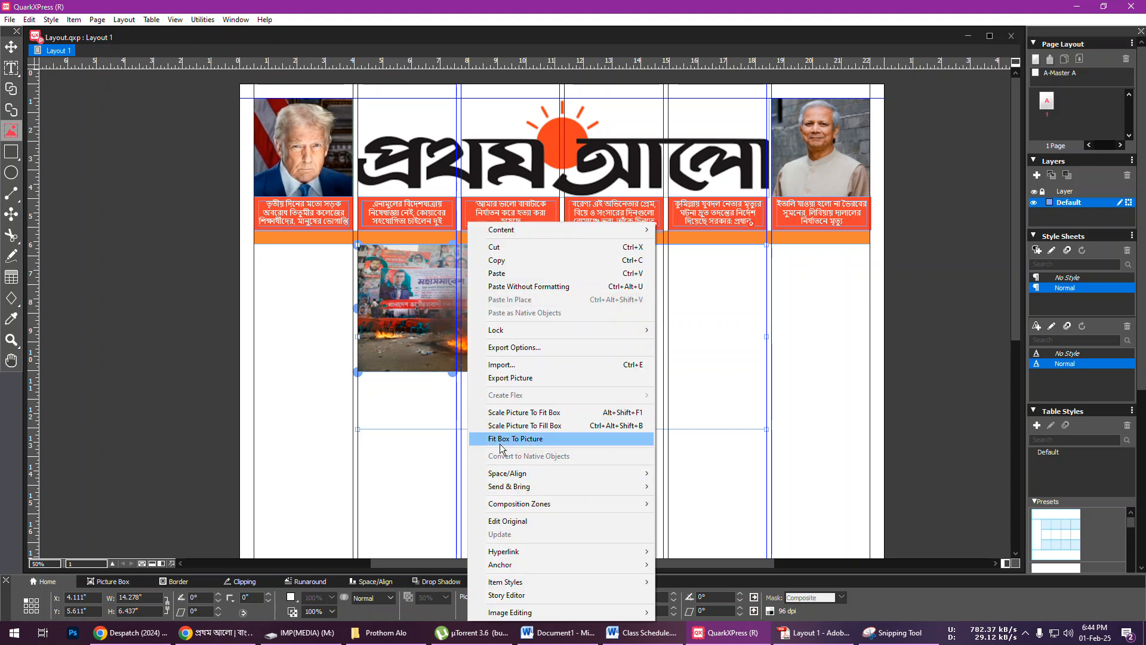
{"action": "left_click", "coordinate": [545, 426]}
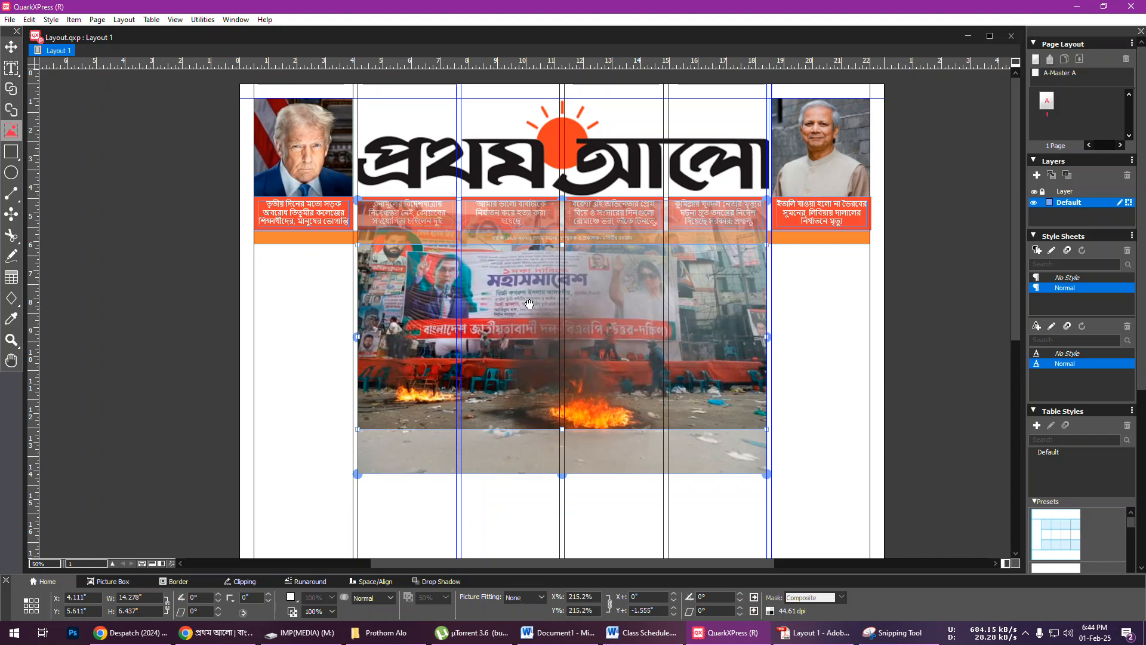
{"action": "left_click_drag", "start_coordinate": [529, 304], "coordinate": [529, 331]}
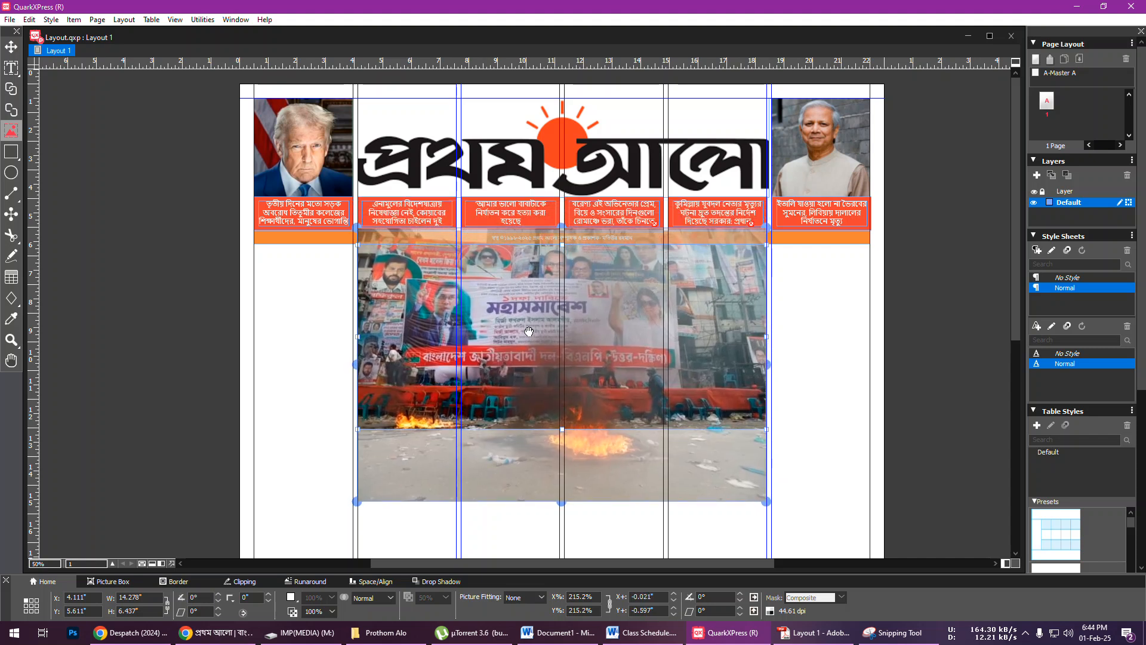
{"action": "left_click", "coordinate": [11, 48]}
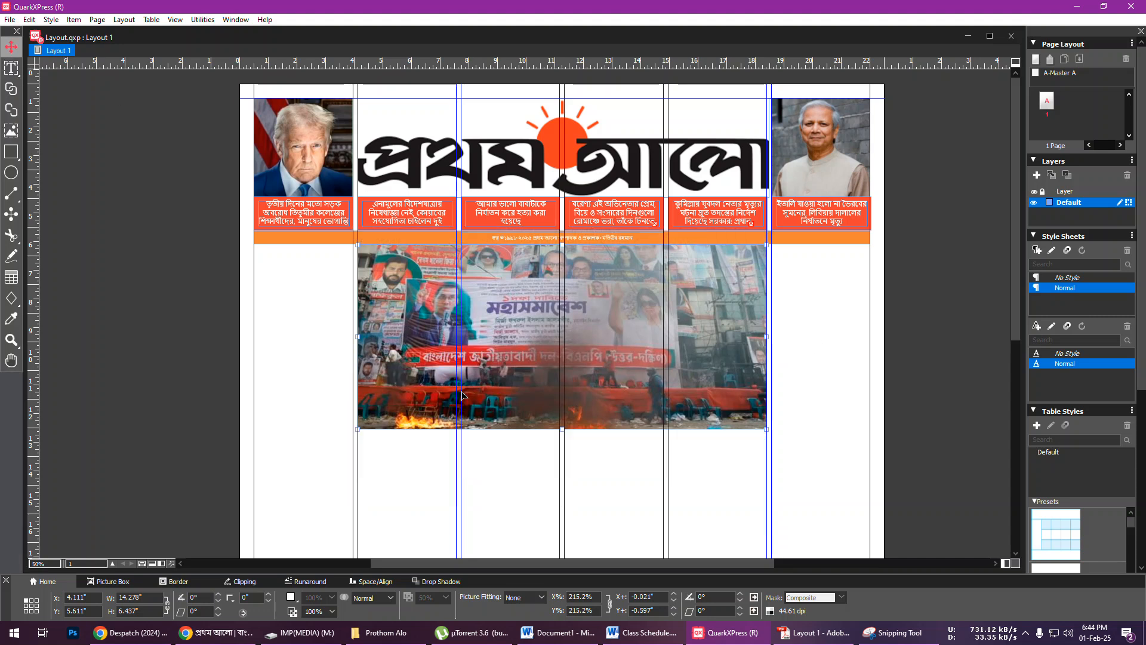
- Draw a text box about 14.278" by 1.271" directly below the headline photo, spanning the four middle columns
{"action": "left_click", "coordinate": [606, 470]}
{"action": "scroll", "coordinate": [513, 451], "scroll_direction": "down", "scroll_amount": 4}
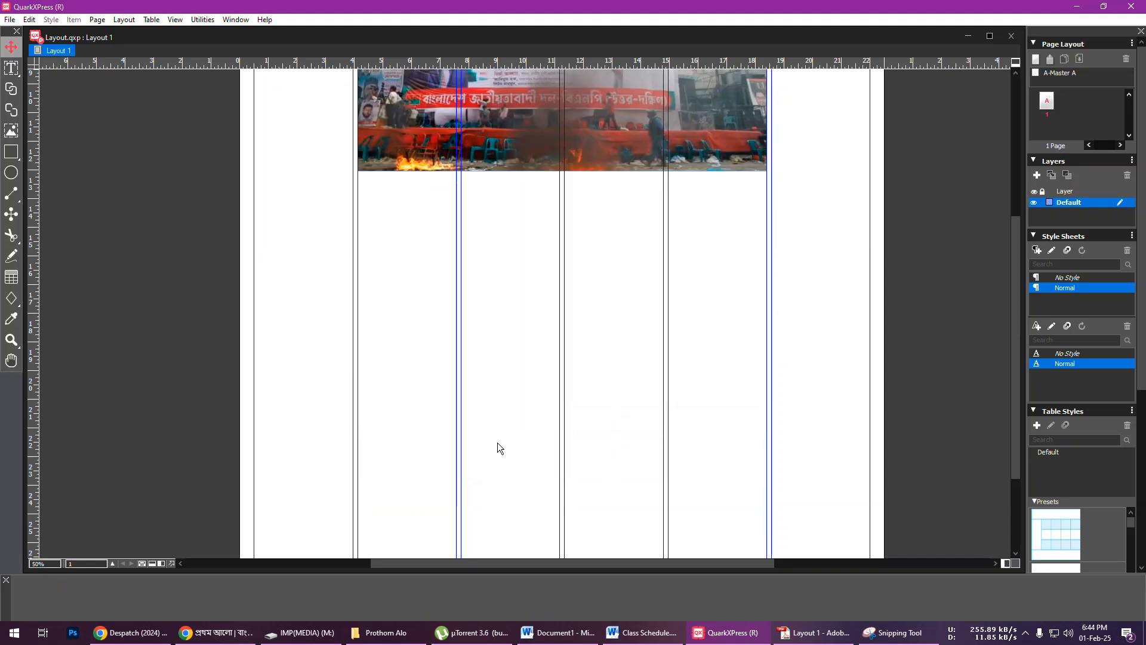
{"action": "left_click", "coordinate": [10, 69]}
{"action": "left_click_drag", "start_coordinate": [357, 172], "coordinate": [762, 210]}
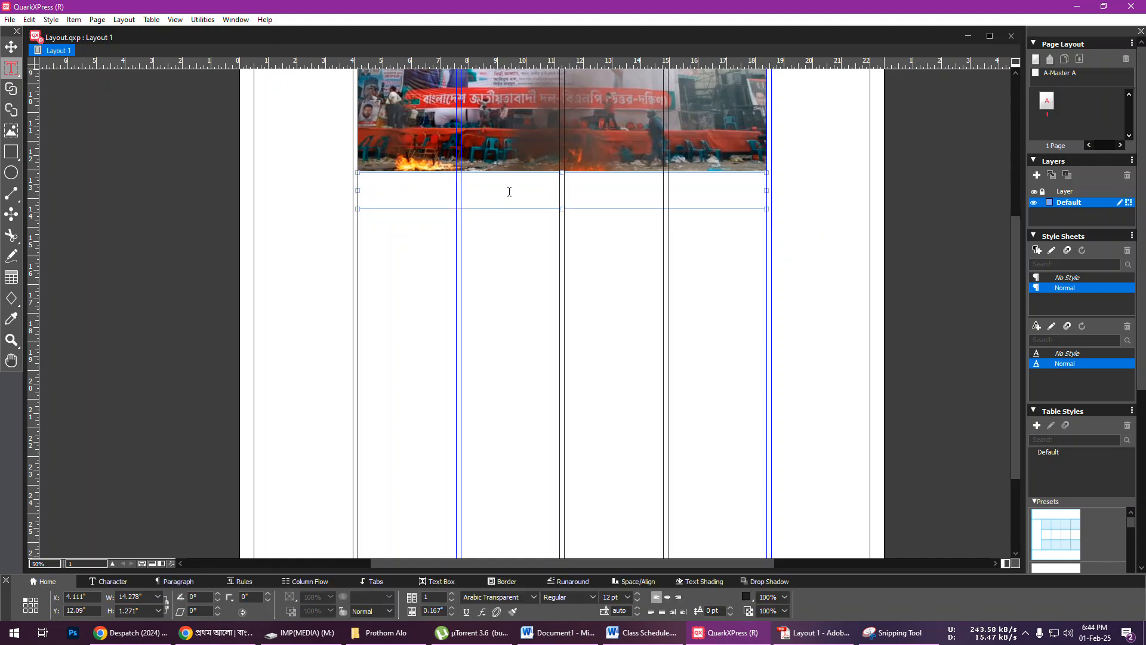
- Set the new text box's font to SutonnyMJ and its size to 30 pt, with Bangla keyboard input enabled
{"action": "key", "text": "ctrl+alt+v"}
{"action": "type", "text": "8"}
{"action": "left_click", "coordinate": [480, 597]}
{"action": "type", "text": "Subway"}
{"action": "key", "text": "Escape"}
{"action": "triple_click", "coordinate": [619, 599]}
{"action": "type", "text": "3"}
- Enter the headline "বিএনপির মহাসমাবেশে ভাংচুর ও আগুন" in the text box below the photo
{"action": "type", "text": "বি"}
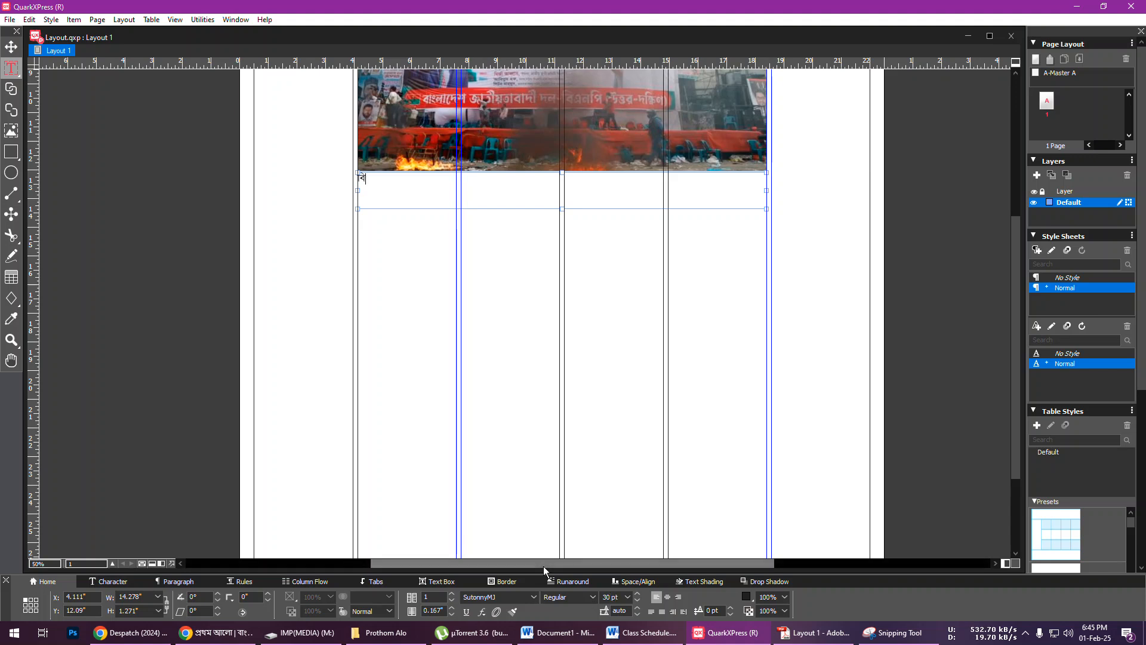
{"action": "type", "text": "আনেপি"}
{"action": "key", "text": "BackSpace"}
{"action": "key", "text": "BackSpace"}
{"action": "key", "text": "BackSpace"}
{"action": "key", "text": "BackSpace"}
{"action": "key", "text": "BackSpace"}
{"action": "type", "text": "এনপির"}
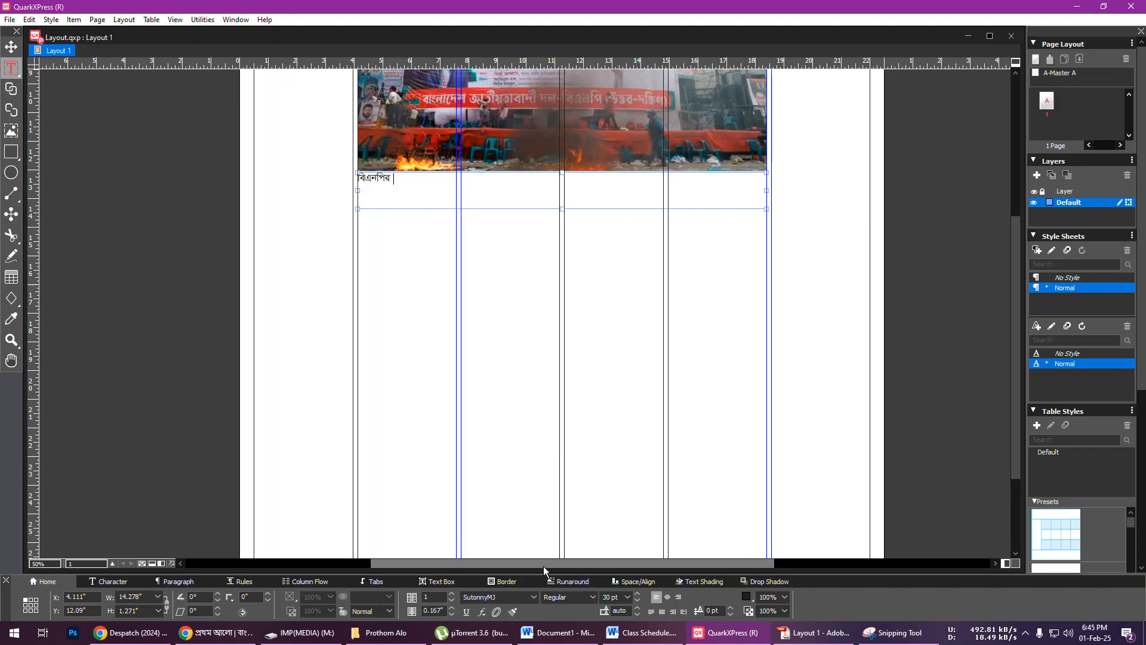
{"action": "scroll", "coordinate": [616, 320], "scroll_direction": "up", "scroll_amount": 5}
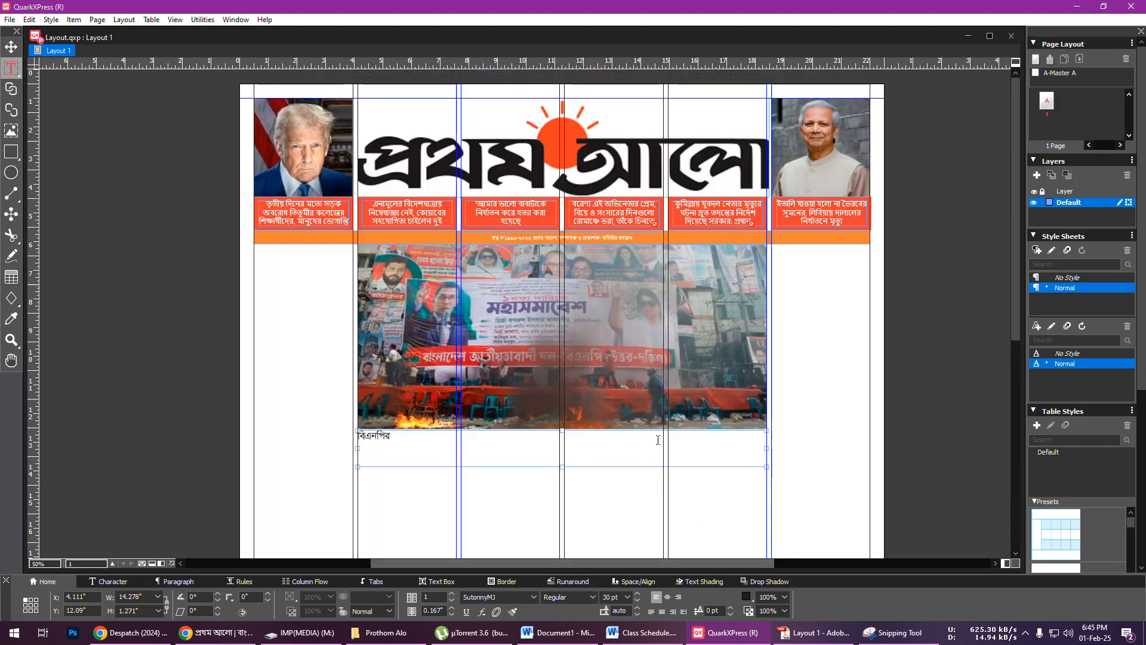
{"action": "scroll", "coordinate": [616, 320], "scroll_direction": "down", "scroll_amount": 7}
{"action": "scroll", "coordinate": [613, 392], "scroll_direction": "up", "scroll_amount": 4}
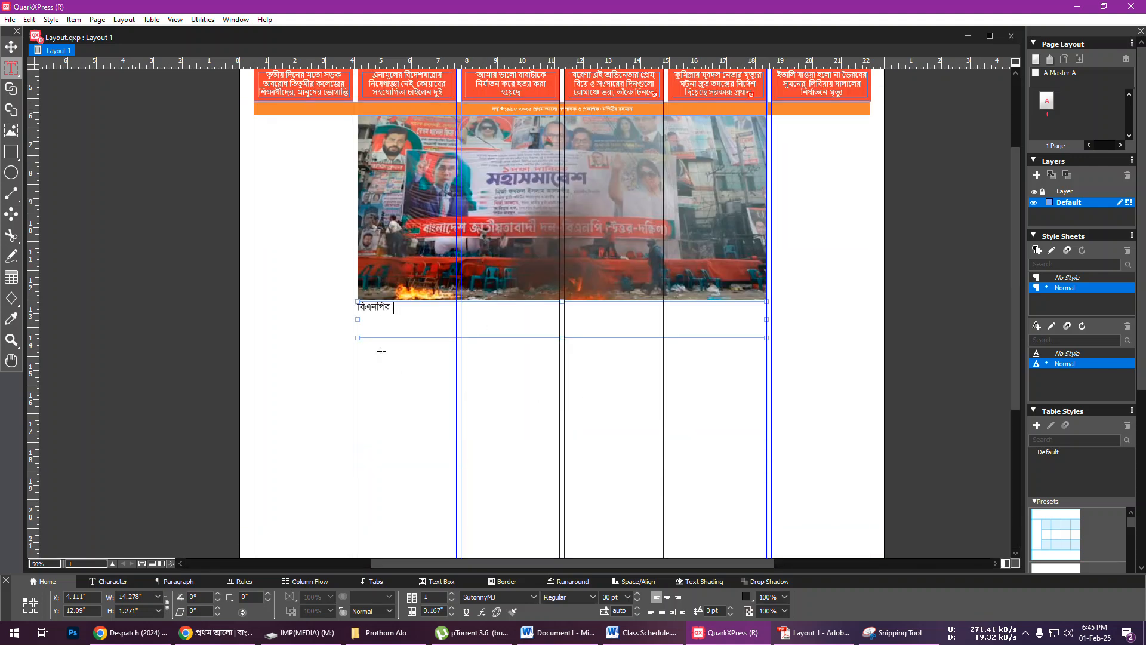
{"action": "type", "text": "মহাসমাবেশে ভাং"}
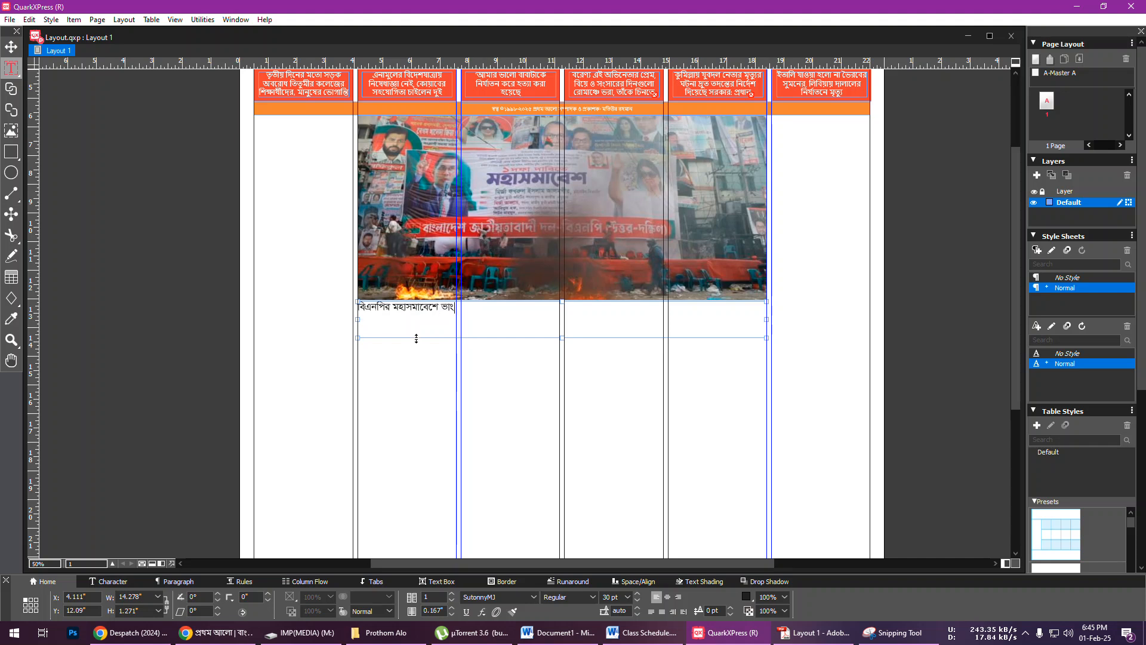
{"action": "type", "text": "চুর ও আগুন"}
- Lower the headline box's upper edge to a height of about 1.167" and color the headline text with New Color
{"action": "left_click_drag", "start_coordinate": [562, 301], "coordinate": [357, 311]}
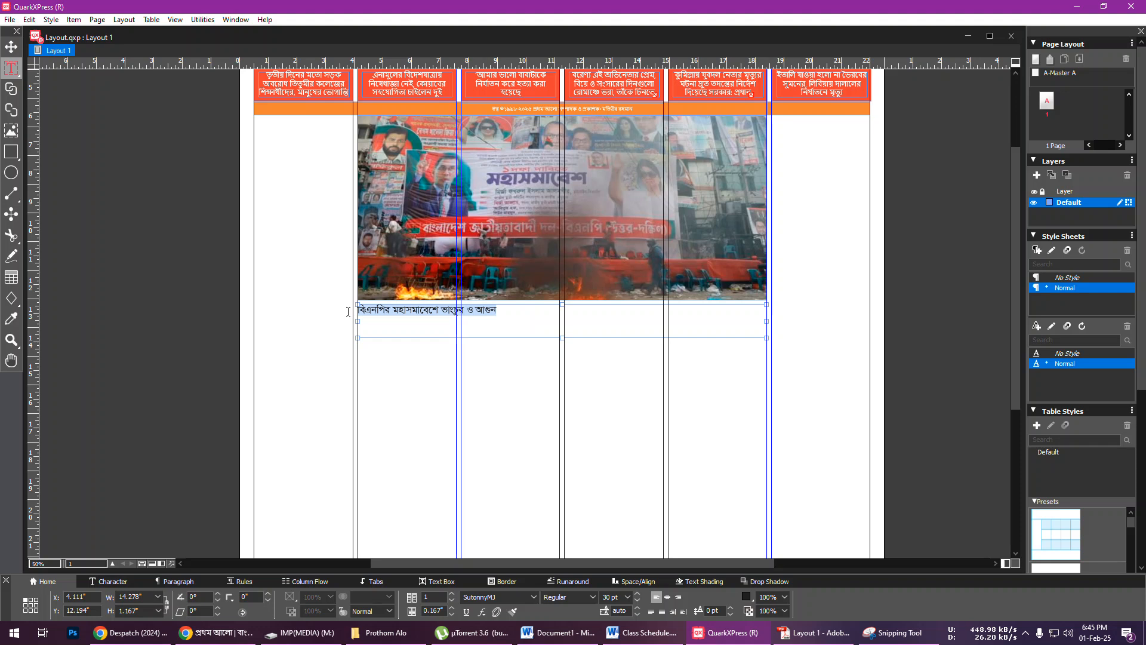
{"action": "left_click", "coordinate": [748, 598]}
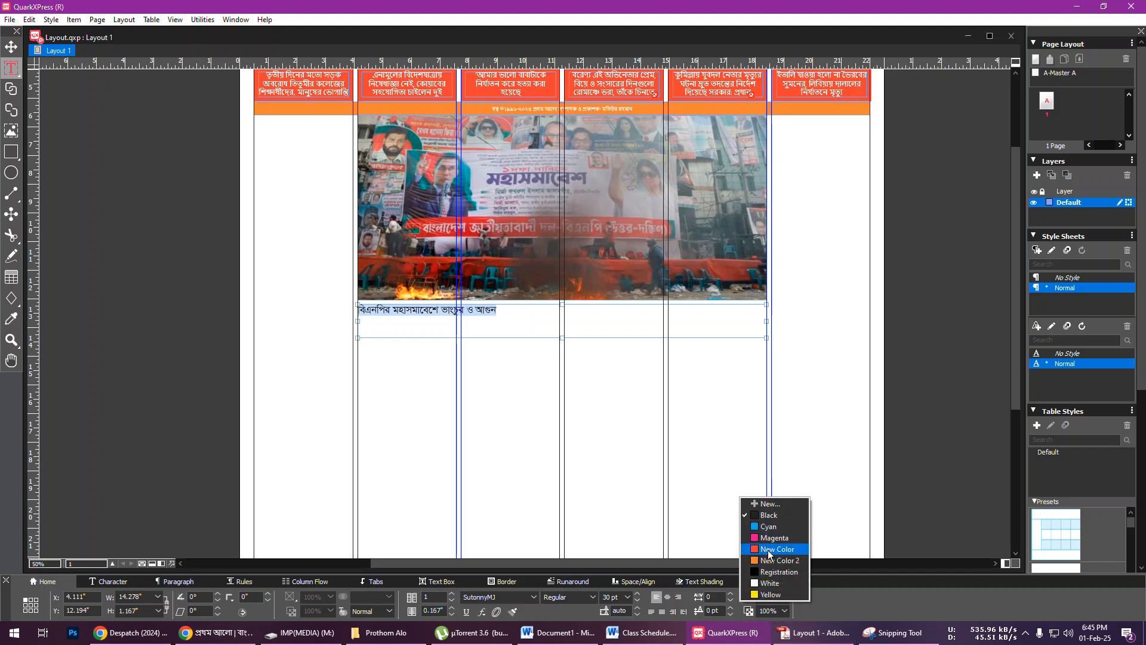
{"action": "left_click", "coordinate": [770, 549]}
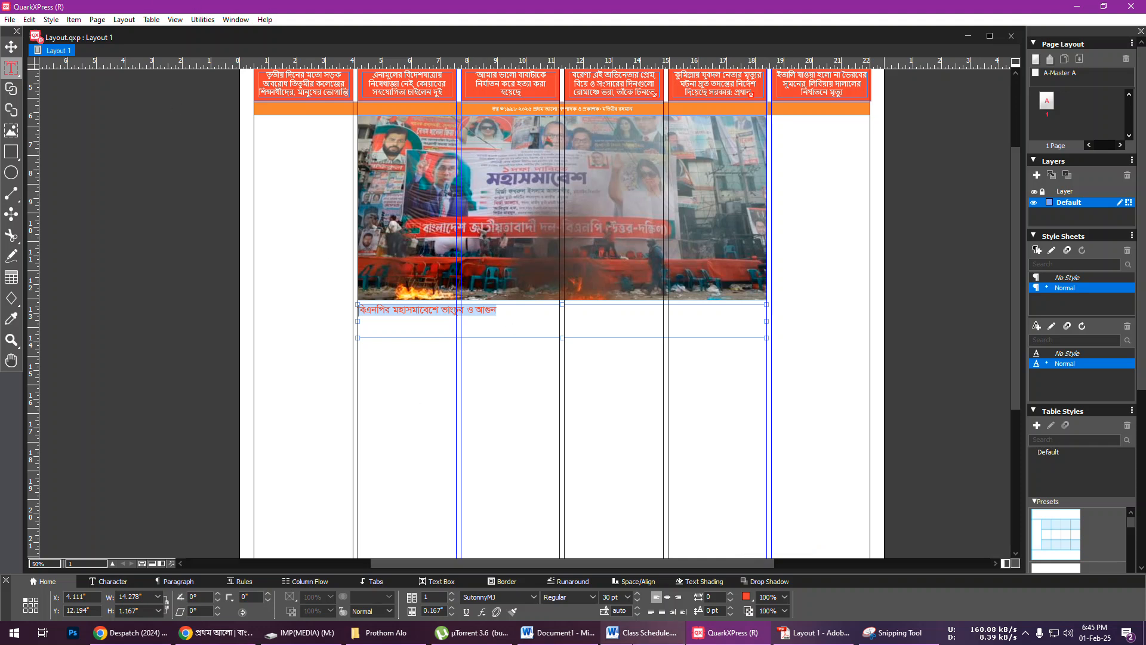
- Enlarge the headline text to 72 pt and center it horizontally and vertically in its box
{"action": "double_click", "coordinate": [611, 597]}
{"action": "key", "text": "ctrl+shift+period"}
{"action": "key", "text": "ctrl+shift+period"}
{"action": "key", "text": "ctrl+shift+period"}
{"action": "key", "text": "ctrl+shift+period"}
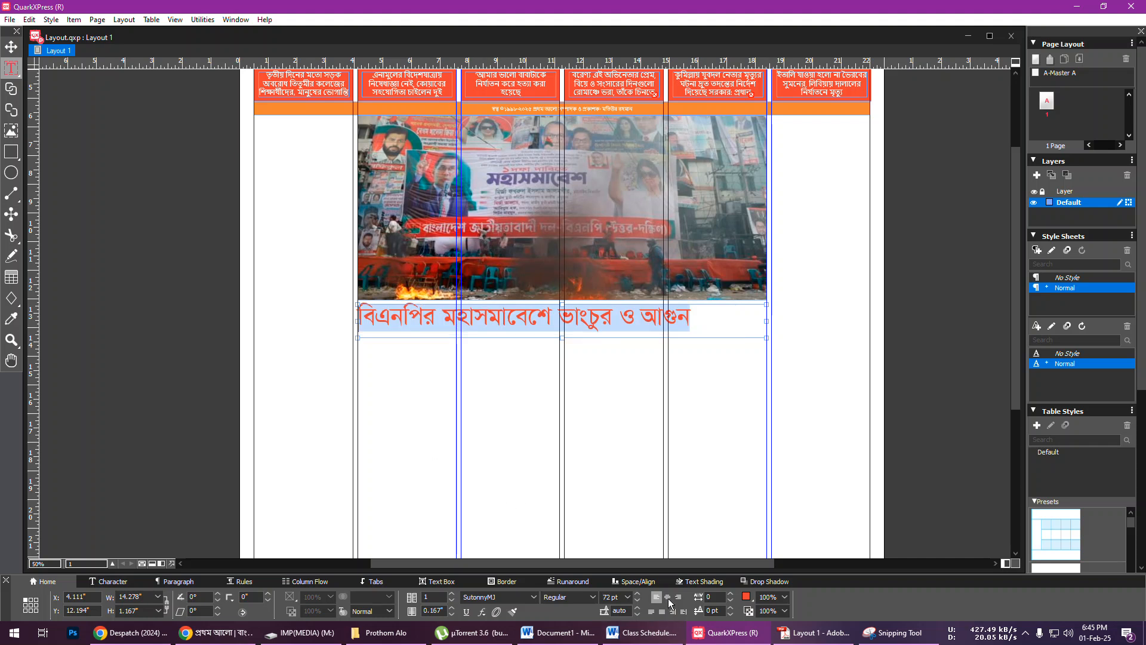
{"action": "key", "text": "ctrl+shift+c"}
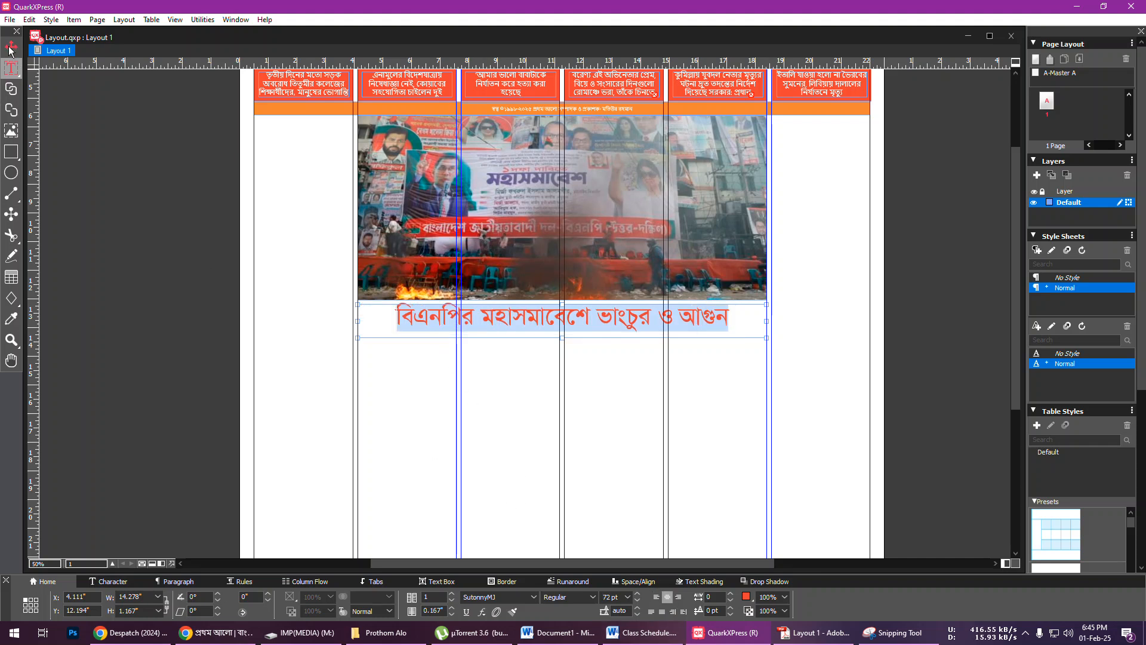
{"action": "left_click", "coordinate": [11, 47]}
{"action": "left_click", "coordinate": [631, 597]}
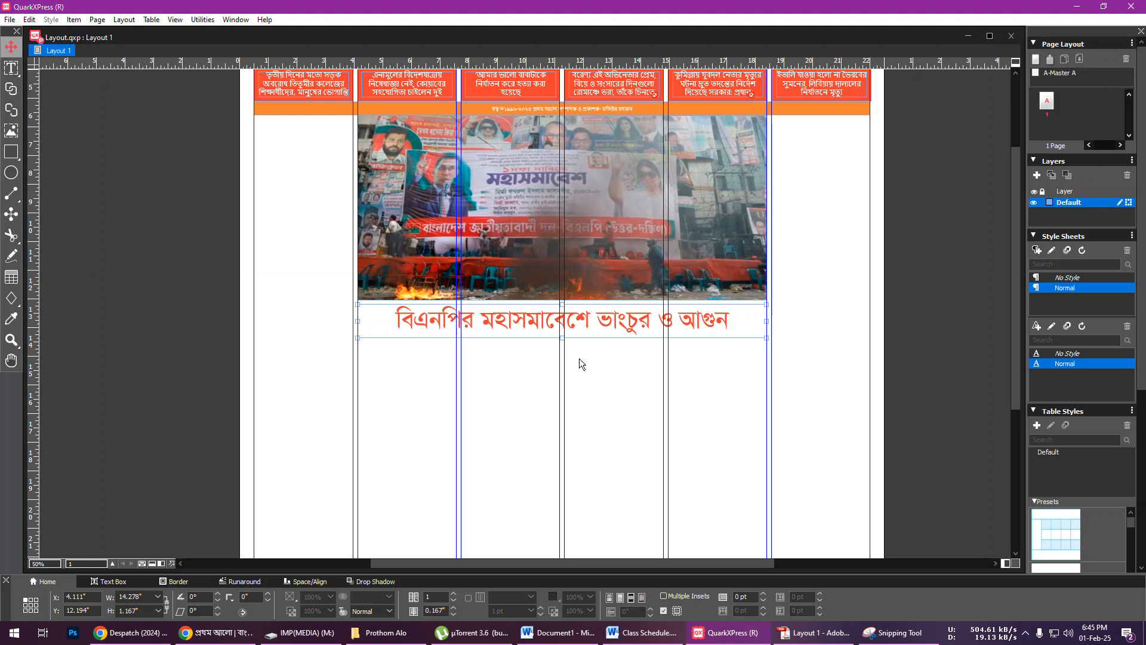
{"action": "left_click", "coordinate": [623, 398]}
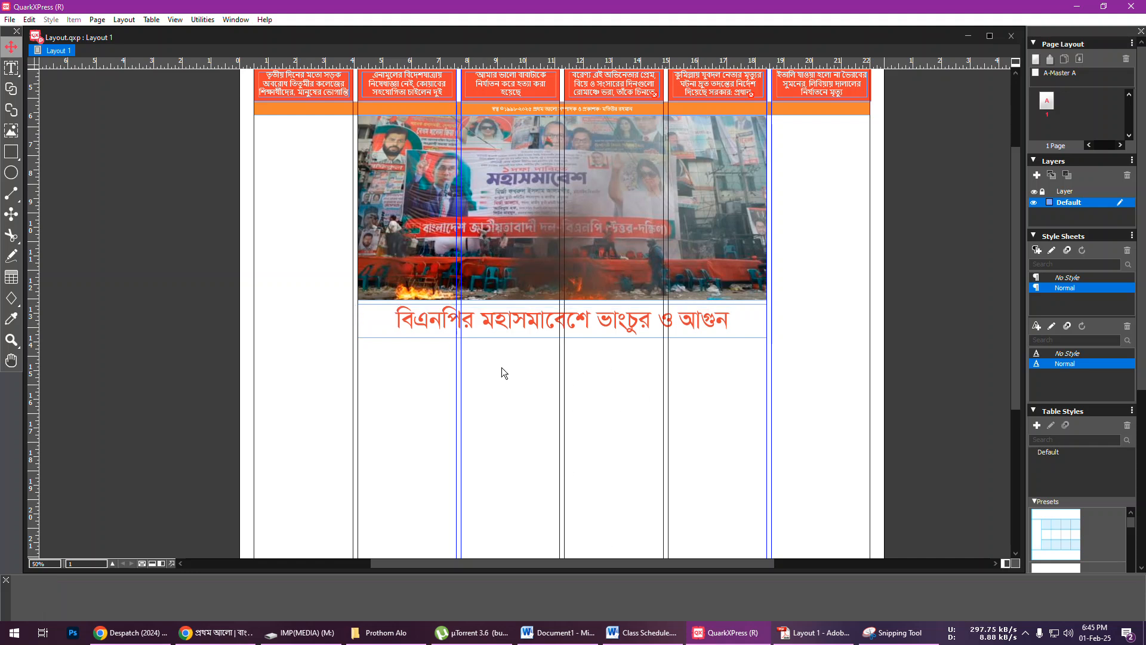
- Switch to Chrome and search Google for "বিএনপির সমাবেশে ভাংচুর ও আগুন"
{"action": "left_click", "coordinate": [215, 632]}
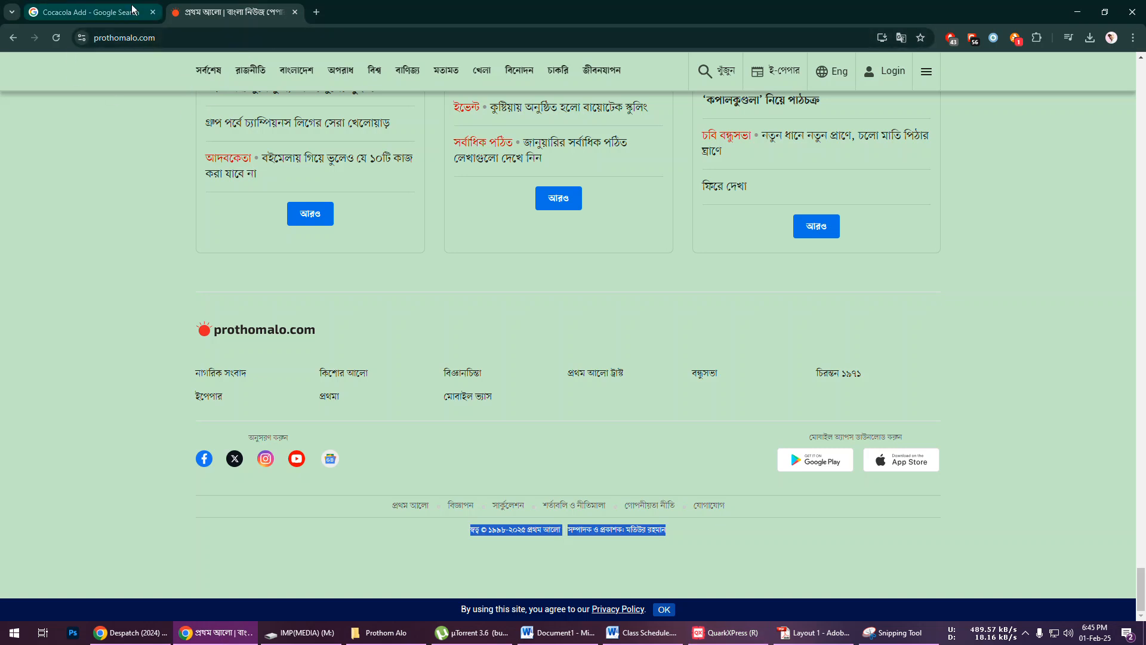
{"action": "scroll", "coordinate": [363, 184], "scroll_direction": "up", "scroll_amount": 4}
{"action": "key", "text": "ctrl+l"}
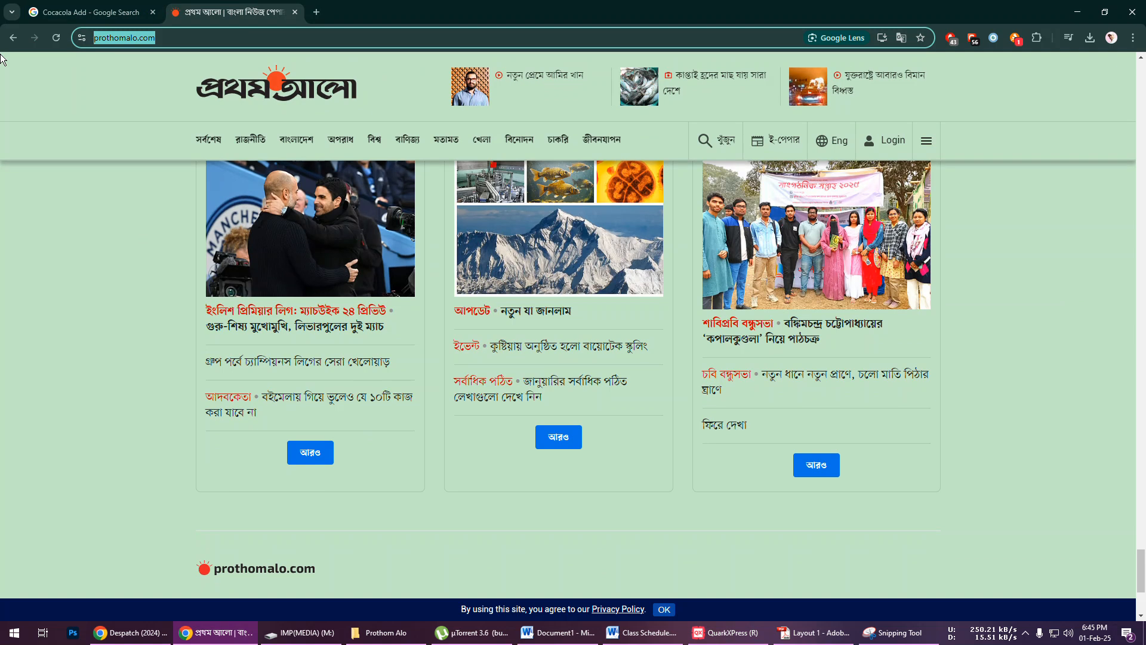
{"action": "type", "text": "বিএনপির স"}
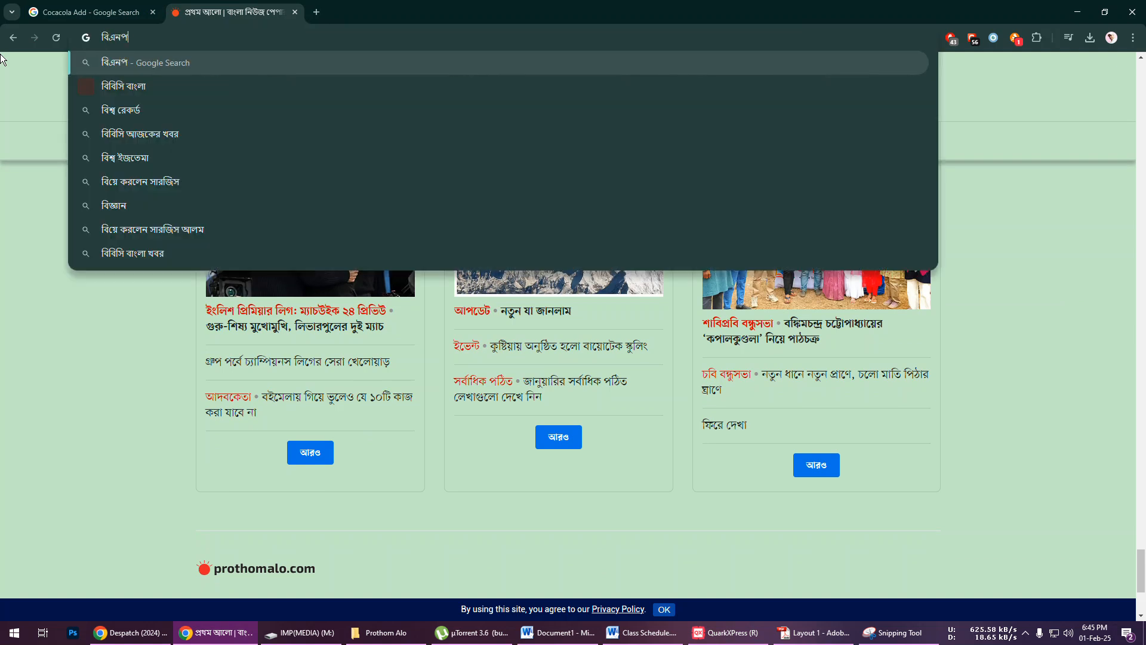
{"action": "type", "text": "মা"}
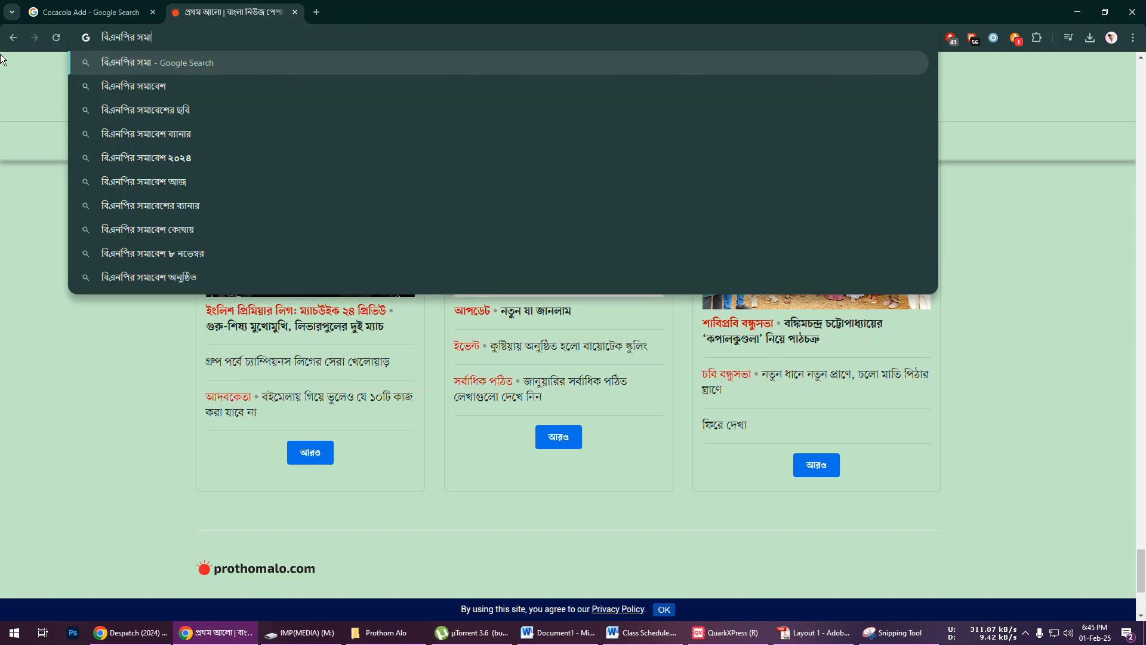
{"action": "type", "text": "বেশে "}
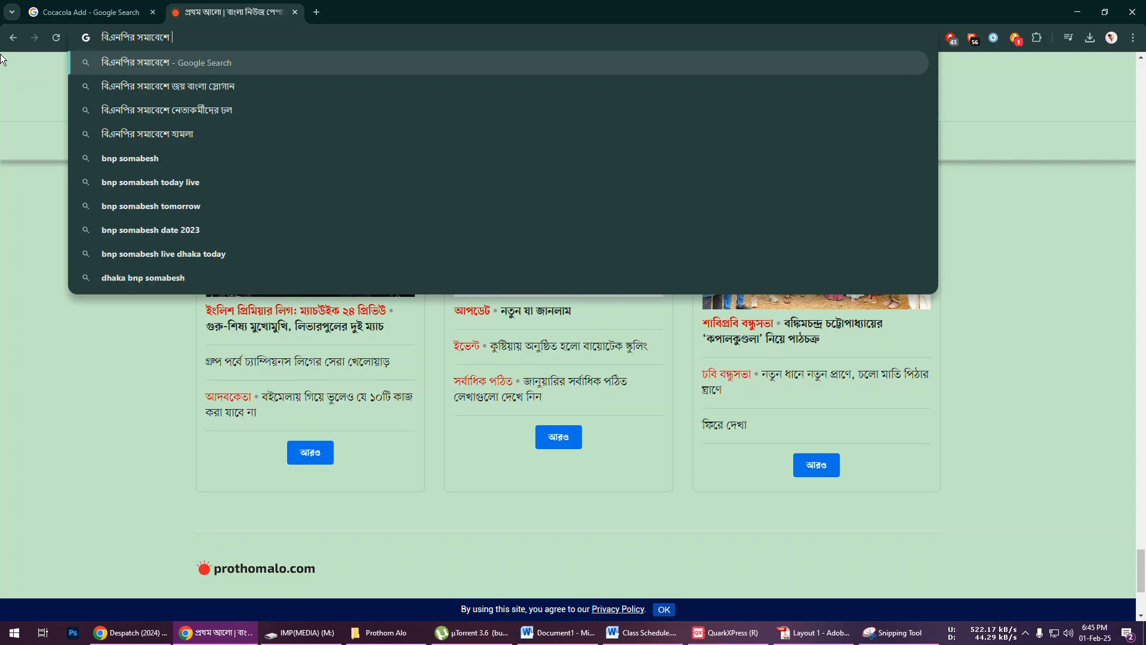
{"action": "type", "text": "ভাংচুর"}
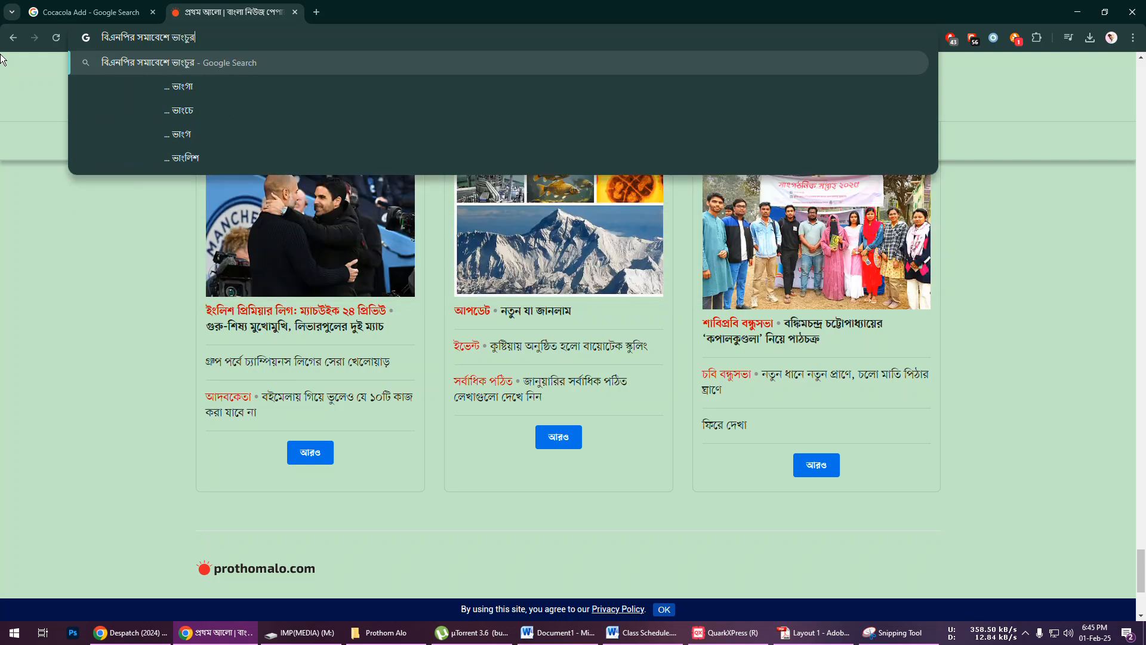
{"action": "type", "text": " ও আগুন"}
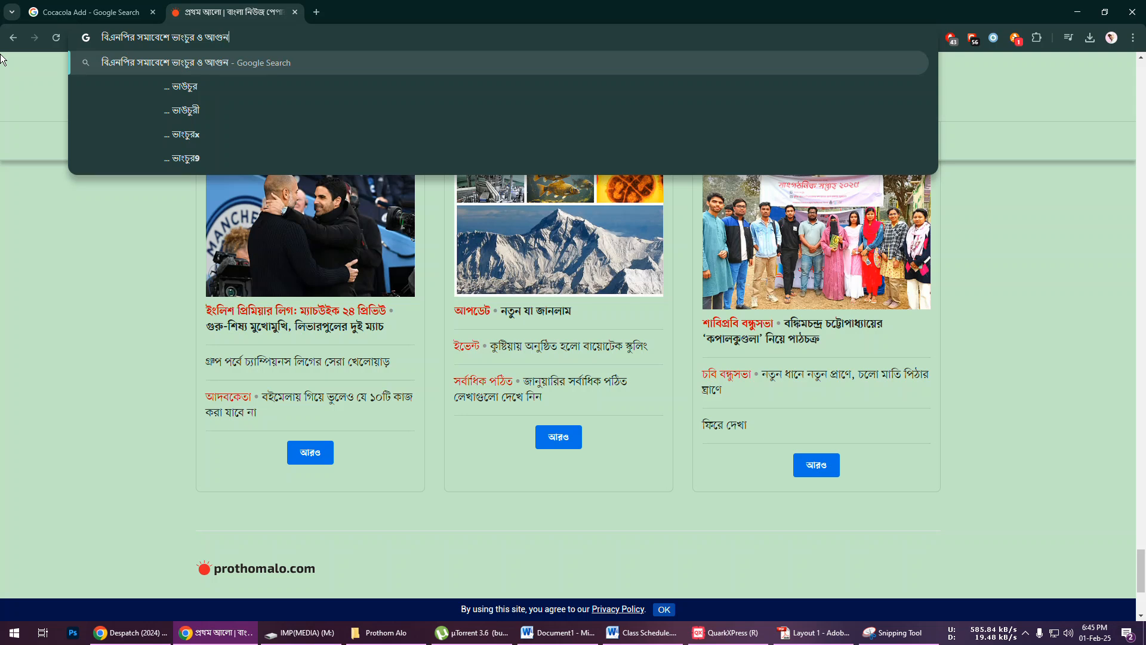
{"action": "key", "text": "Return"}
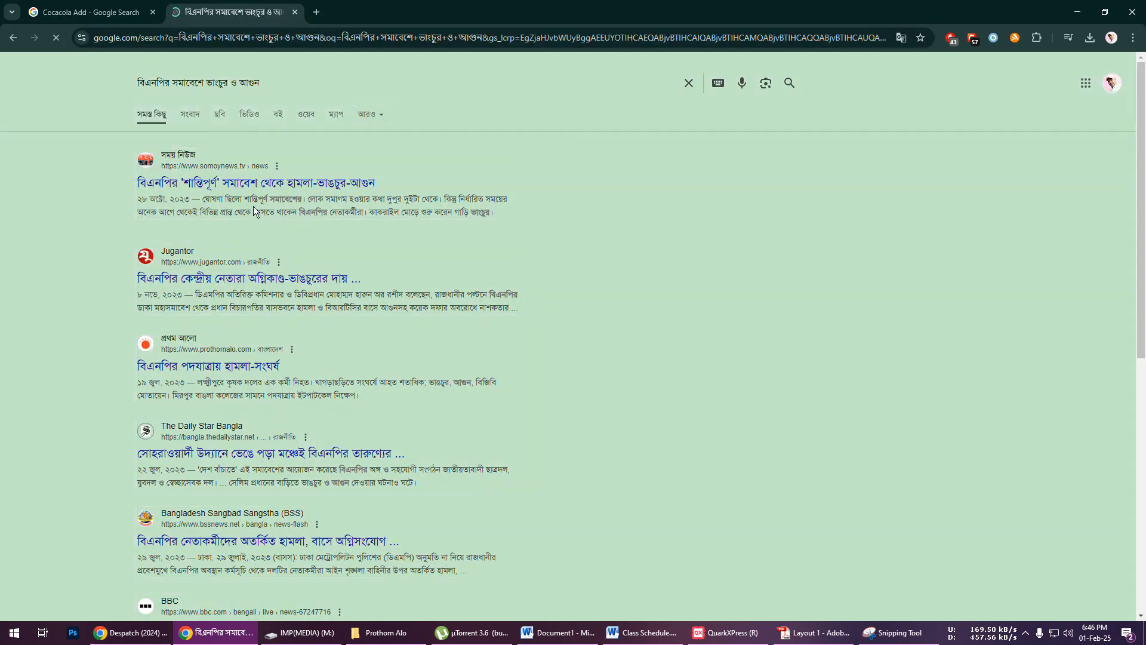
- Open the Somoy News article from the results and copy the first paragraph of its body text
{"action": "left_click", "coordinate": [237, 188]}
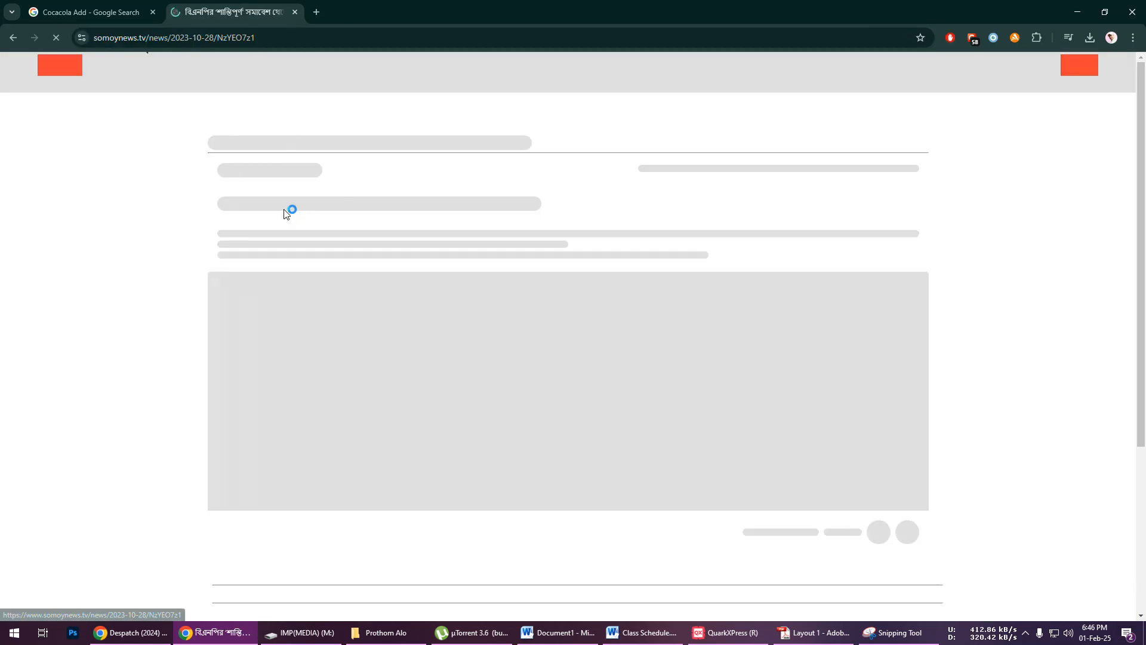
{"action": "scroll", "coordinate": [555, 384], "scroll_direction": "down", "scroll_amount": 4}
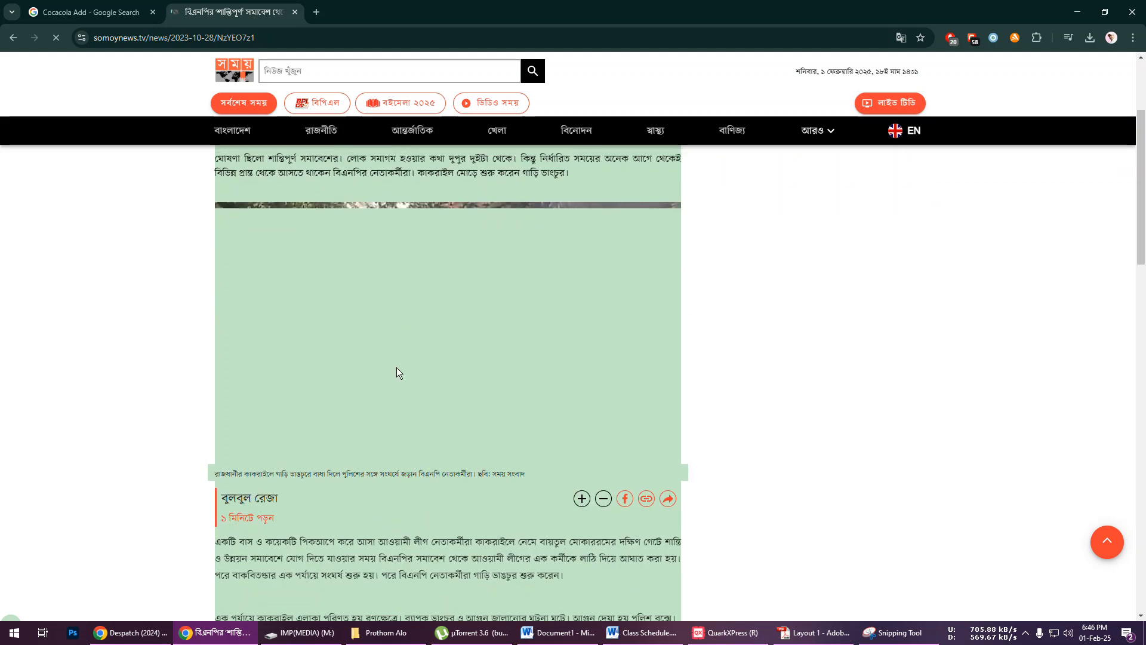
{"action": "scroll", "coordinate": [395, 371], "scroll_direction": "down", "scroll_amount": 8}
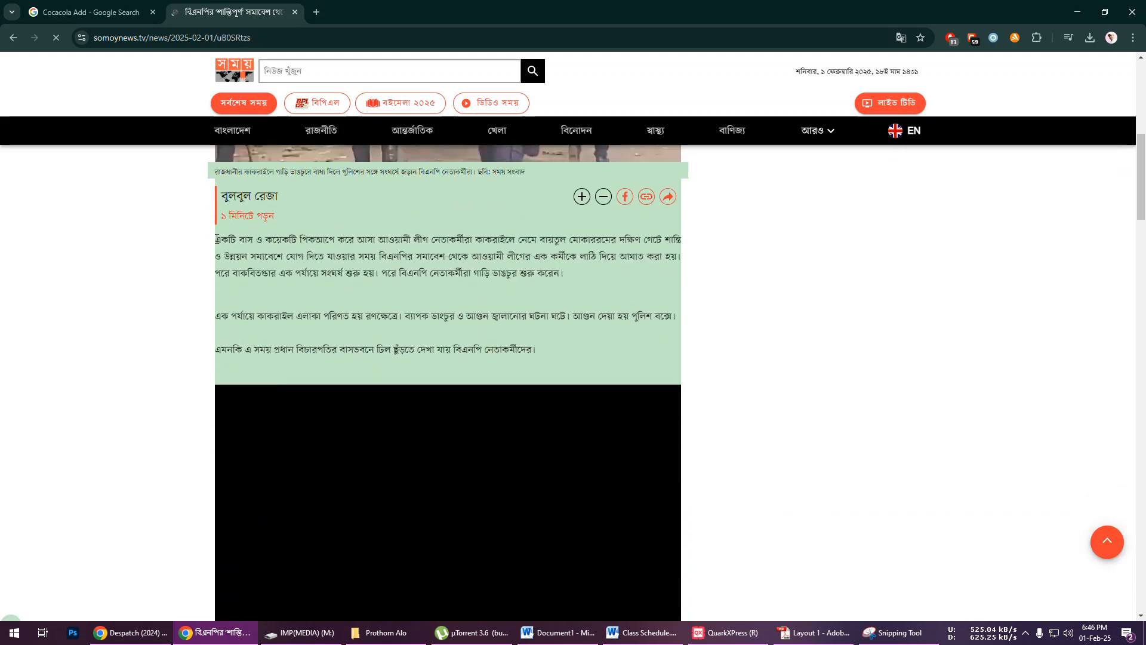
{"action": "left_click_drag", "start_coordinate": [216, 242], "coordinate": [503, 294]}
{"action": "scroll", "coordinate": [524, 458], "scroll_direction": "down", "scroll_amount": 8}
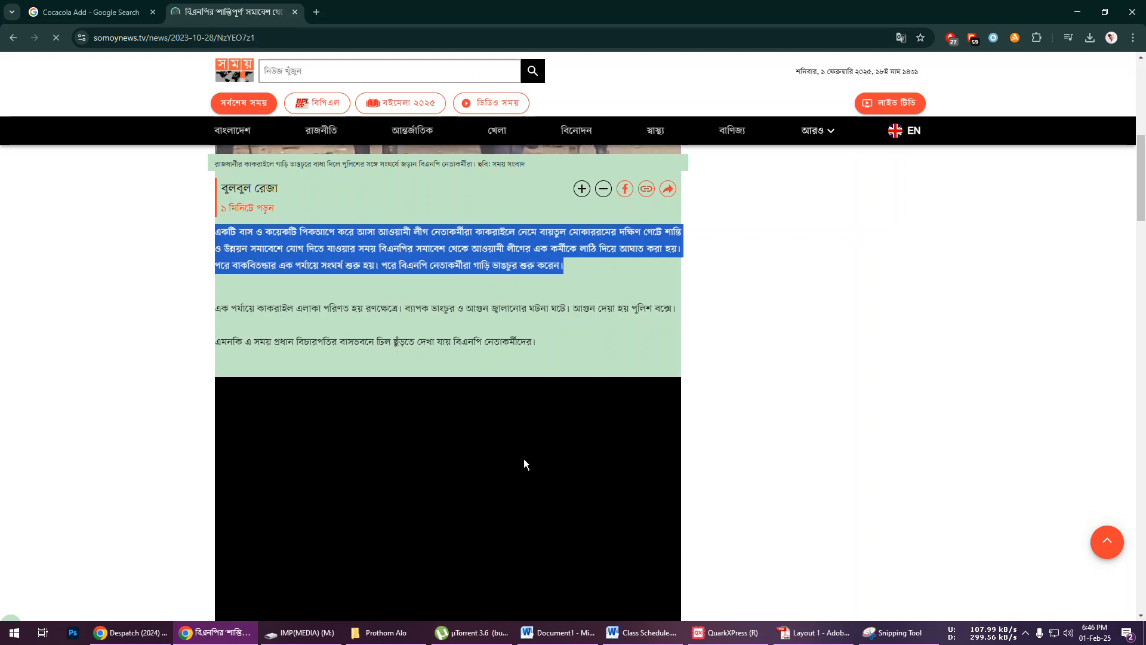
{"action": "scroll", "coordinate": [514, 447], "scroll_direction": "down", "scroll_amount": 10}
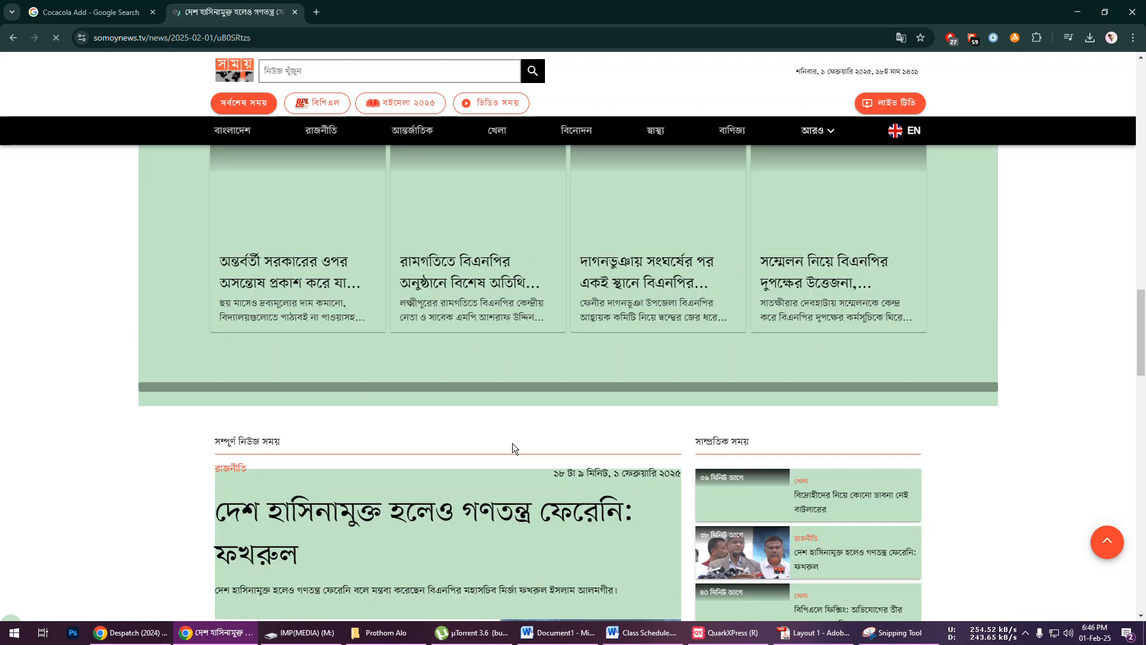
{"action": "scroll", "coordinate": [488, 425], "scroll_direction": "up", "scroll_amount": 7}
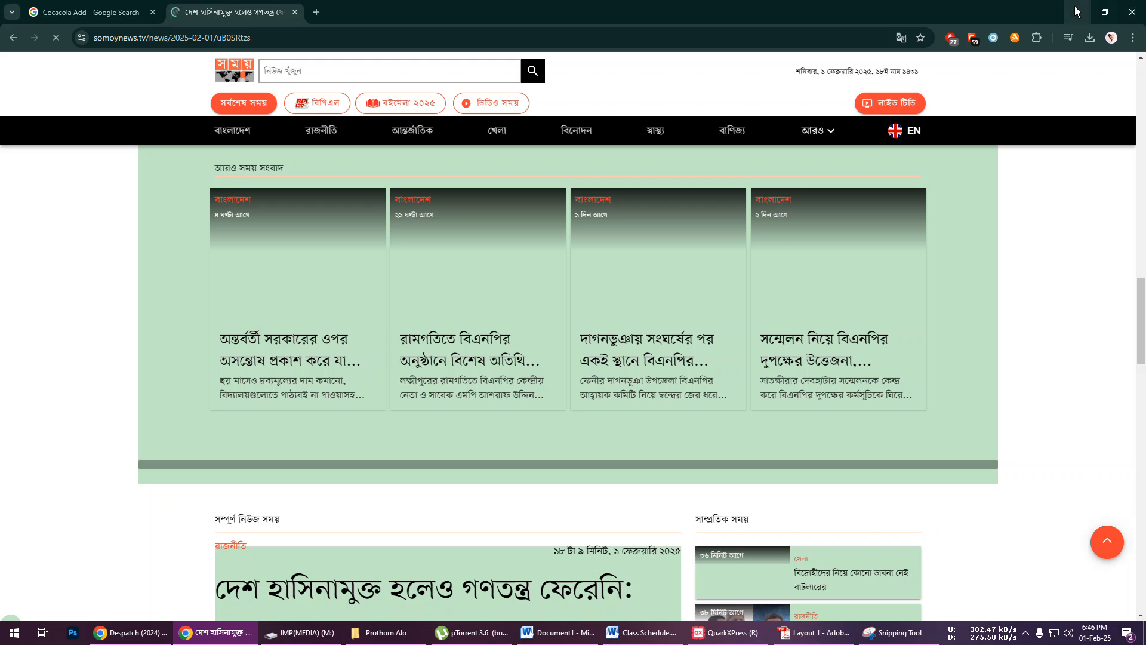
- Return to QuarkXPress and draw a text box about 14.292" by 8.111" below the headline across the four middle columns
{"action": "left_click", "coordinate": [1077, 12]}
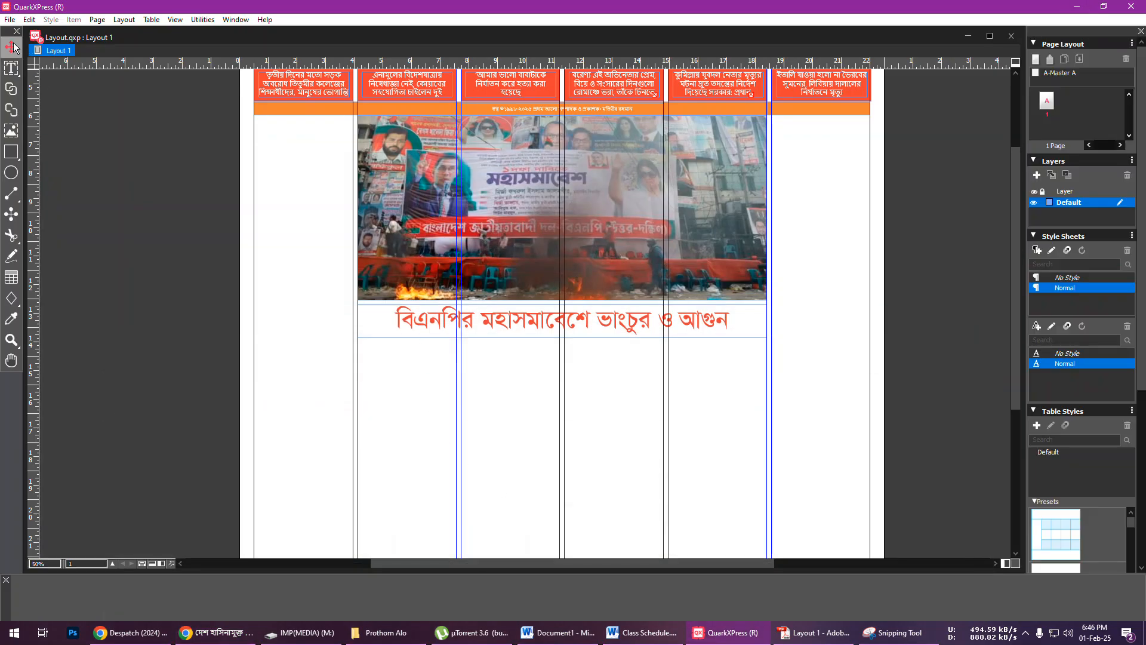
{"action": "left_click", "coordinate": [11, 67]}
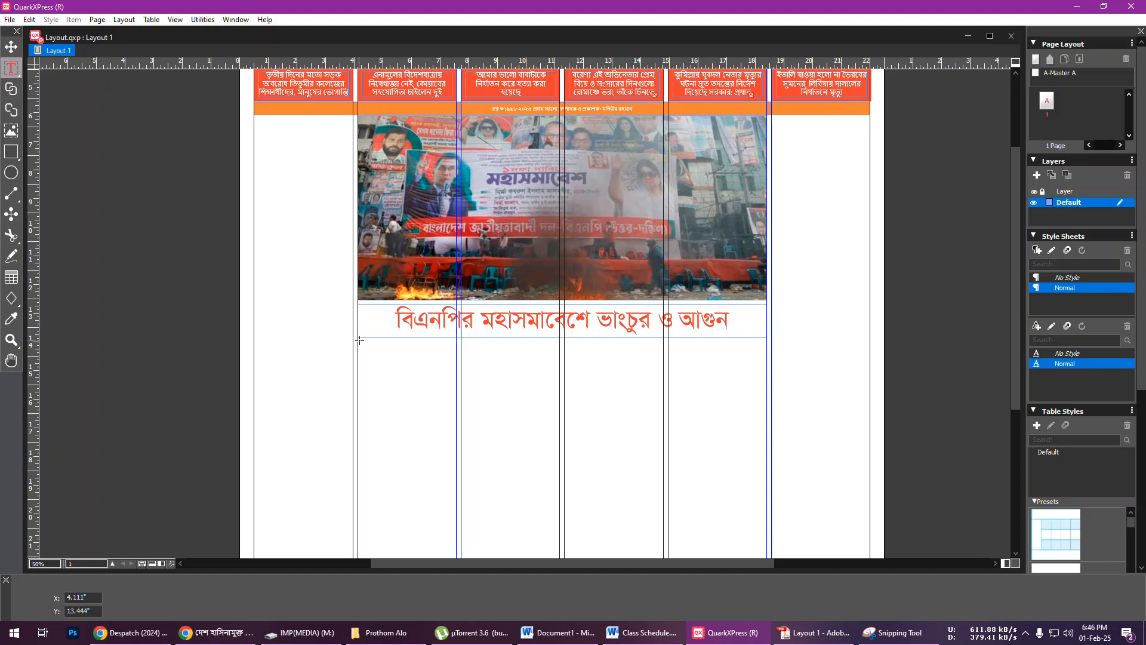
{"action": "left_click_drag", "start_coordinate": [358, 338], "coordinate": [767, 311]}
{"action": "scroll", "coordinate": [463, 412], "scroll_direction": "up", "scroll_amount": 6}
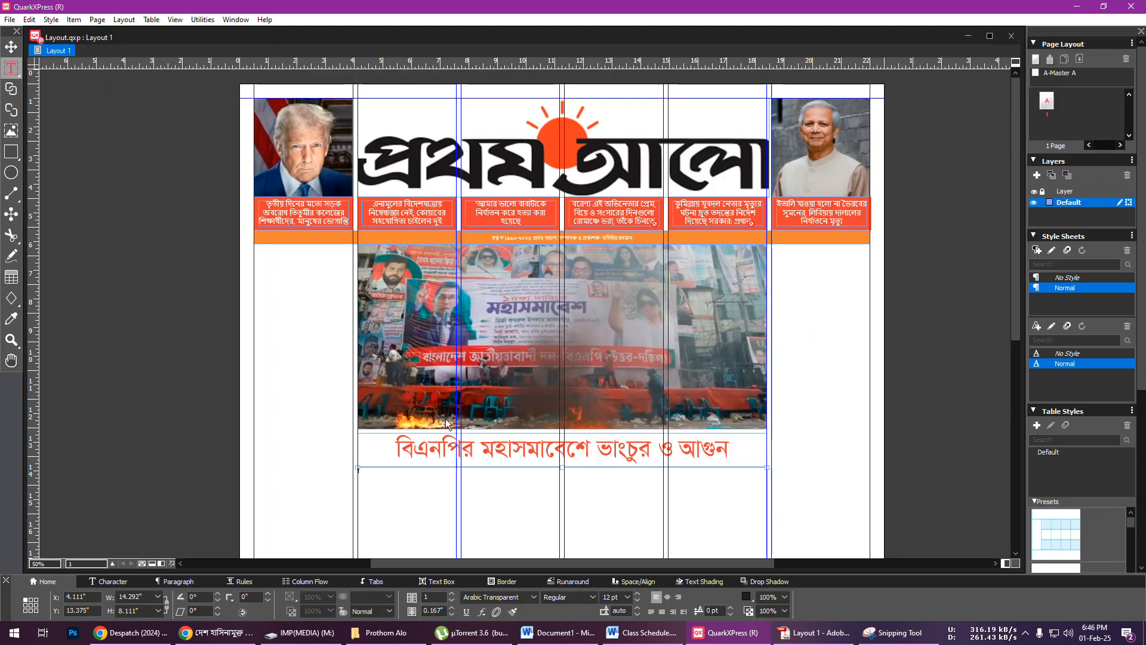
{"action": "scroll", "coordinate": [446, 426], "scroll_direction": "down", "scroll_amount": 5}
- Paste the copied article paragraph repeatedly into the new text box to build up the body text
{"action": "key", "text": "ctrl+v"}
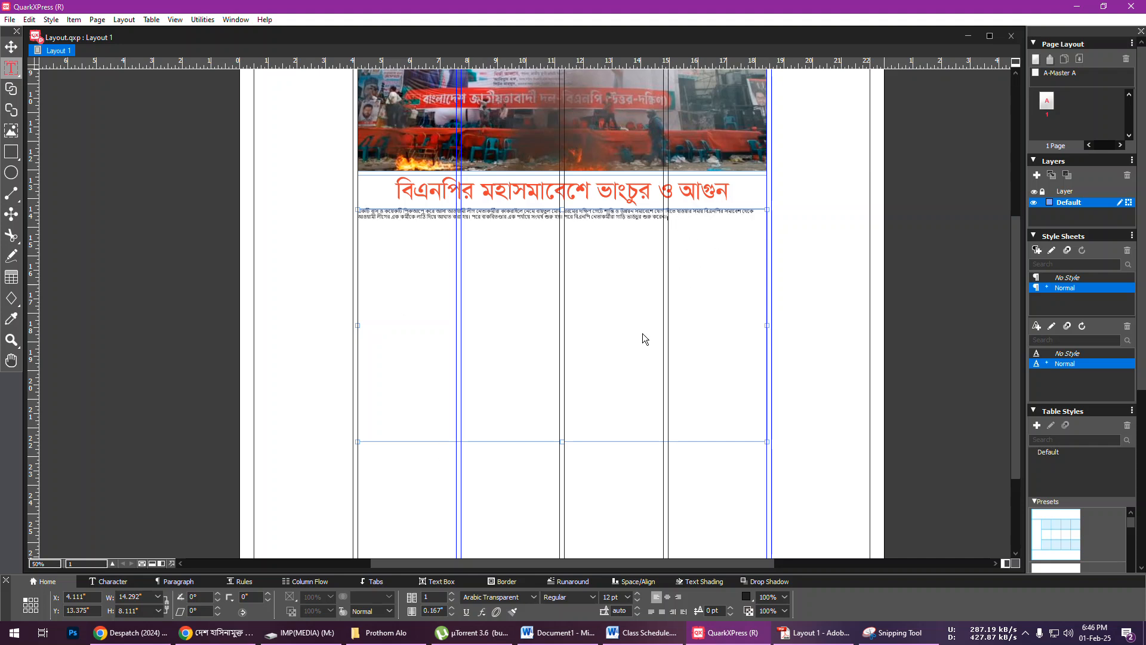
{"action": "key", "text": "ctrl+v"}
{"action": "key", "text": "ctrl+v"}
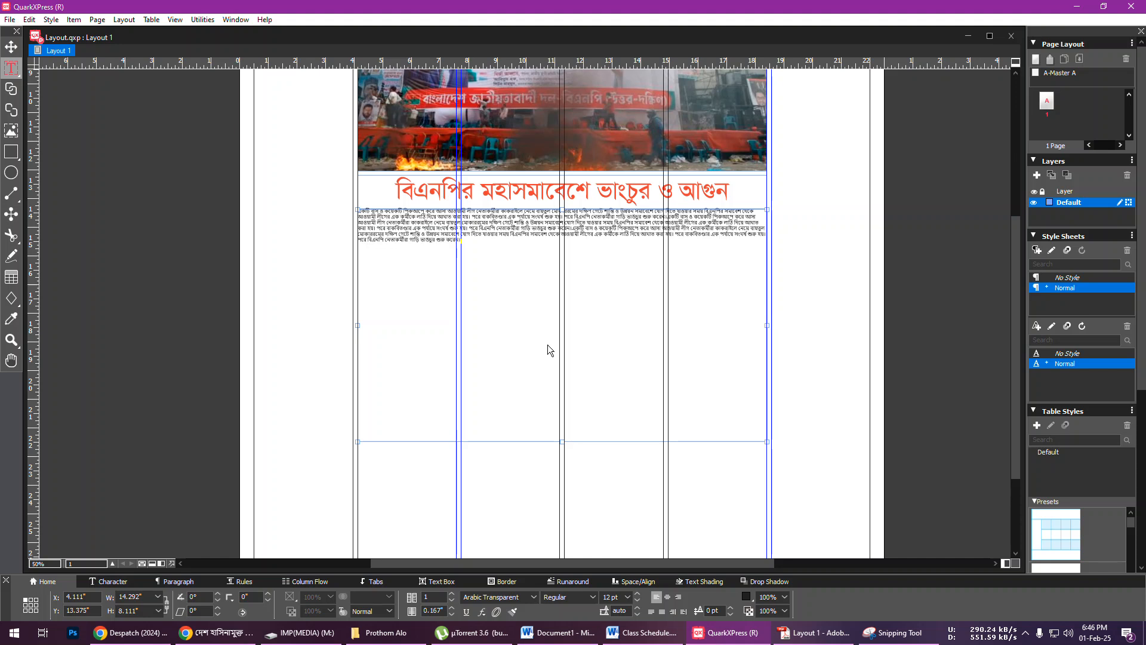
{"action": "key", "text": "ctrl+v"}
{"action": "key", "text": "ctrl+v"}
{"action": "key", "text": "ctrl+v"}
{"action": "key", "text": "ctrl+v"}
{"action": "key", "text": "ctrl+v"}
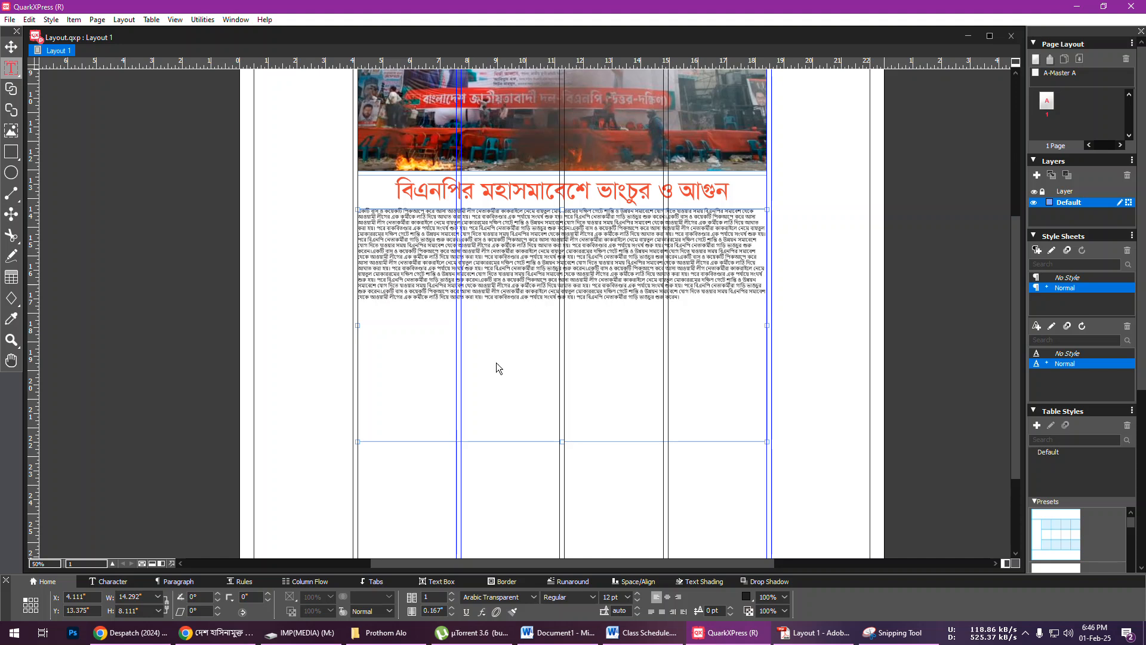
{"action": "key", "text": "ctrl+v"}
{"action": "key", "text": "ctrl+v"}
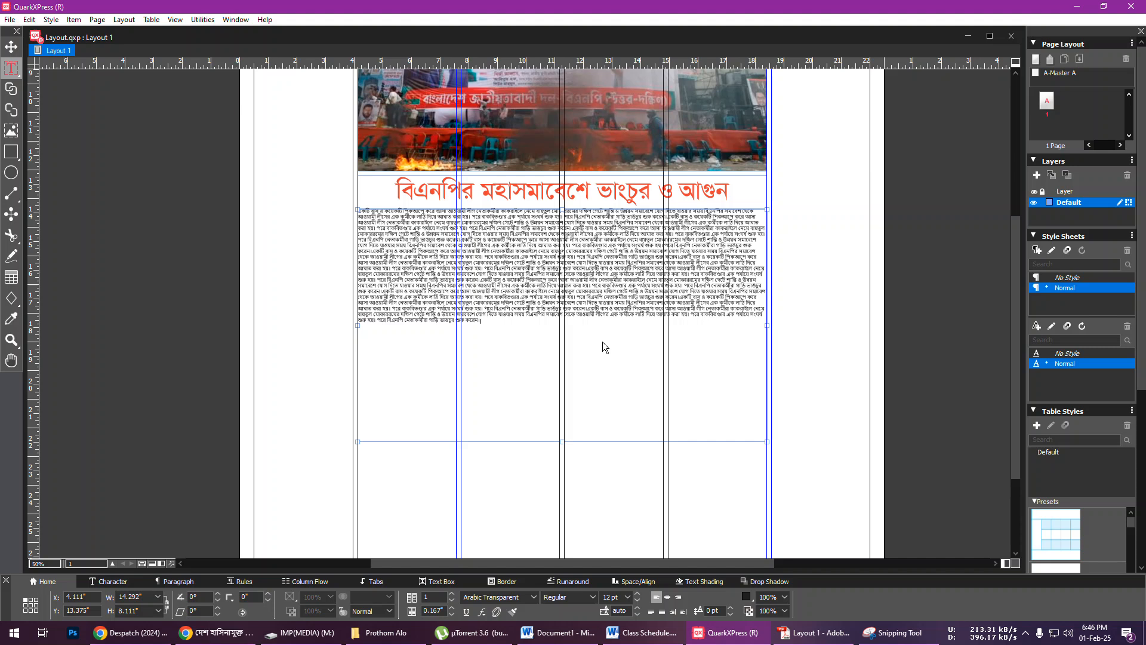
- Keep pasting the copied article paragraph until the body text box below the lead headline is full
{"action": "key", "text": "ctrl+v"}
{"action": "key", "text": "ctrl+v"}
{"action": "key", "text": "ctrl+v"}
{"action": "key", "text": "ctrl+v"}
{"action": "key", "text": "ctrl+v"}
{"action": "key", "text": "ctrl+v"}
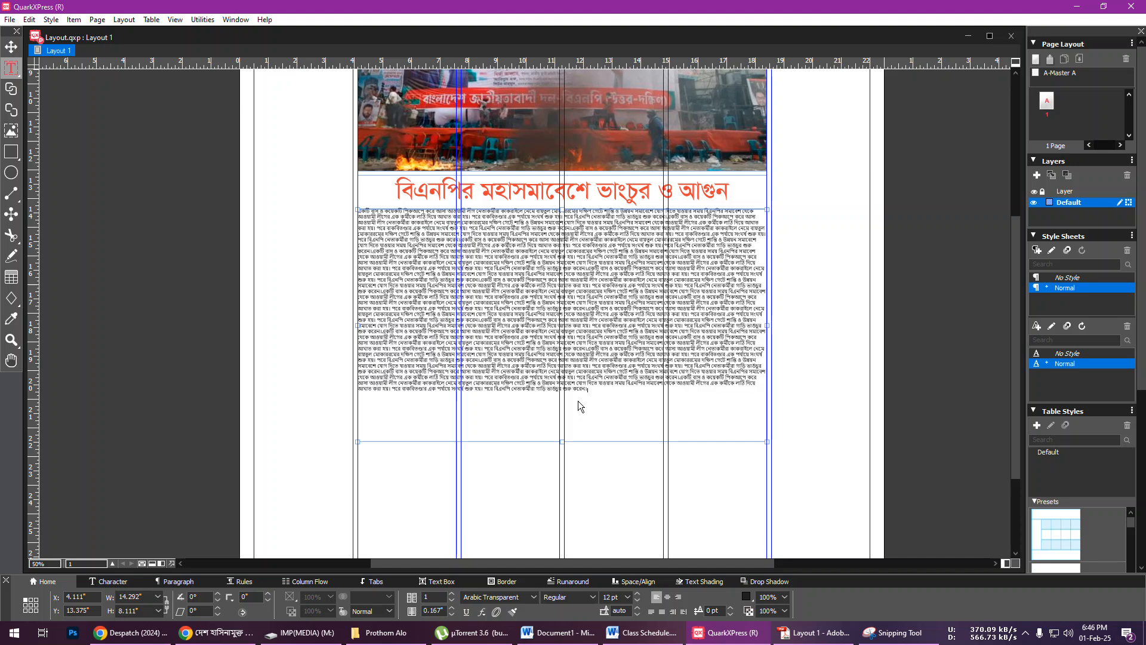
{"action": "key", "text": "ctrl+v"}
{"action": "key", "text": "ctrl+v"}
{"action": "key", "text": "ctrl+v"}
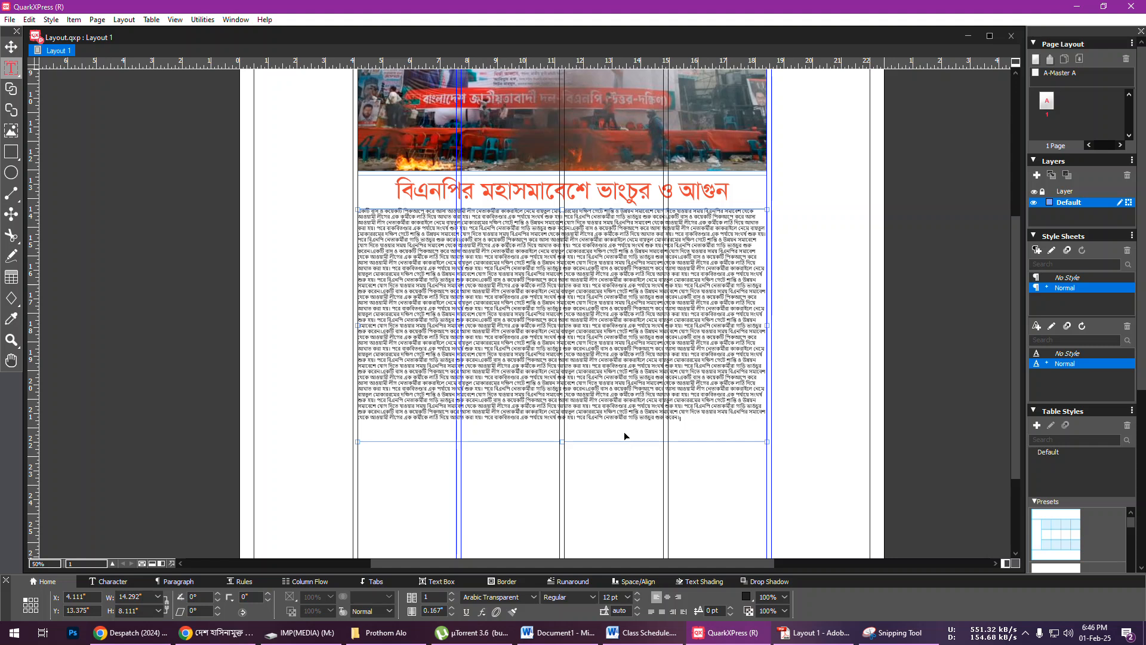
{"action": "key", "text": "ctrl+v"}
{"action": "key", "text": "ctrl+v"}
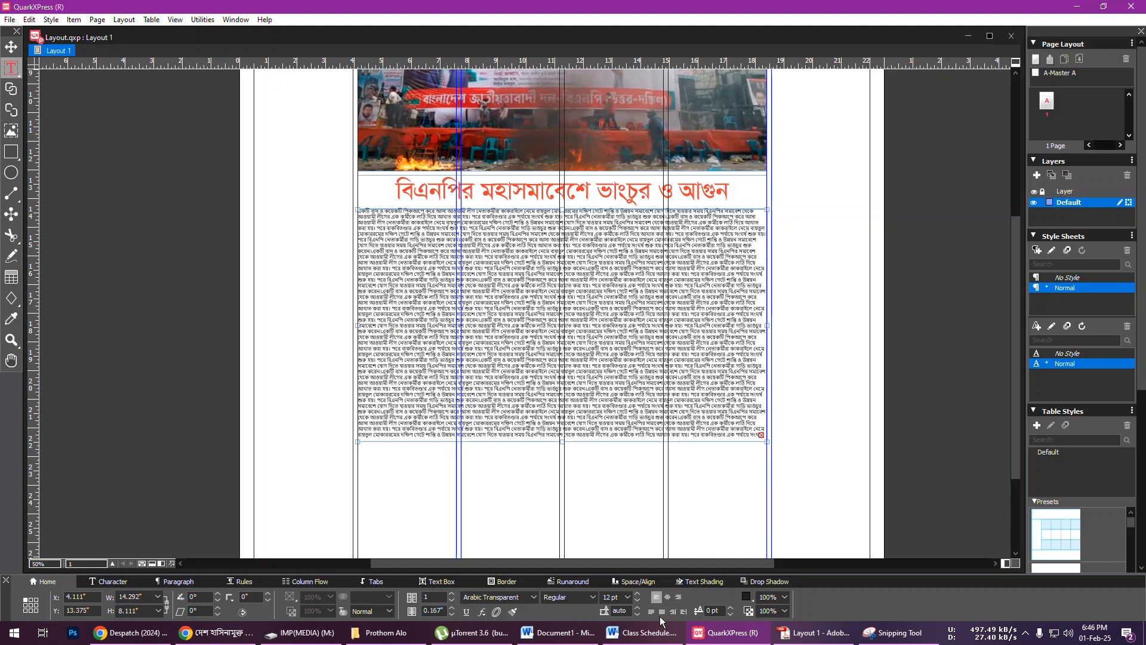
- Justify the lead article's body text, add one more copy of the paragraph, and deselect the box
{"action": "key", "text": "ctrl+shift+j"}
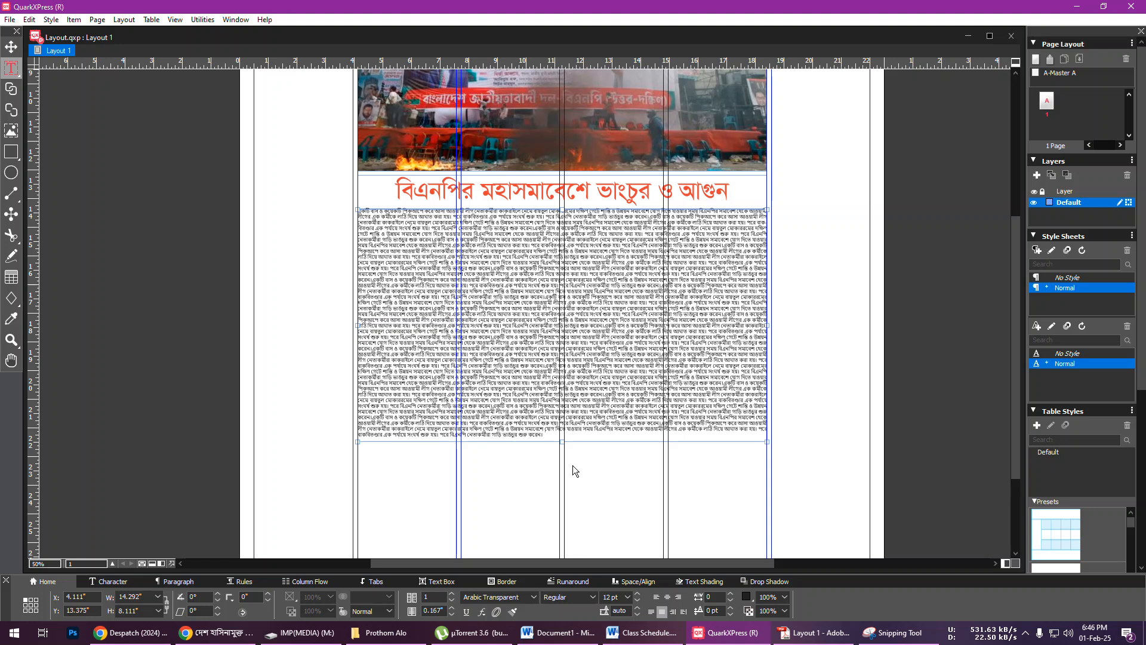
{"action": "key", "text": "ctrl+v"}
{"action": "key", "text": "Escape"}
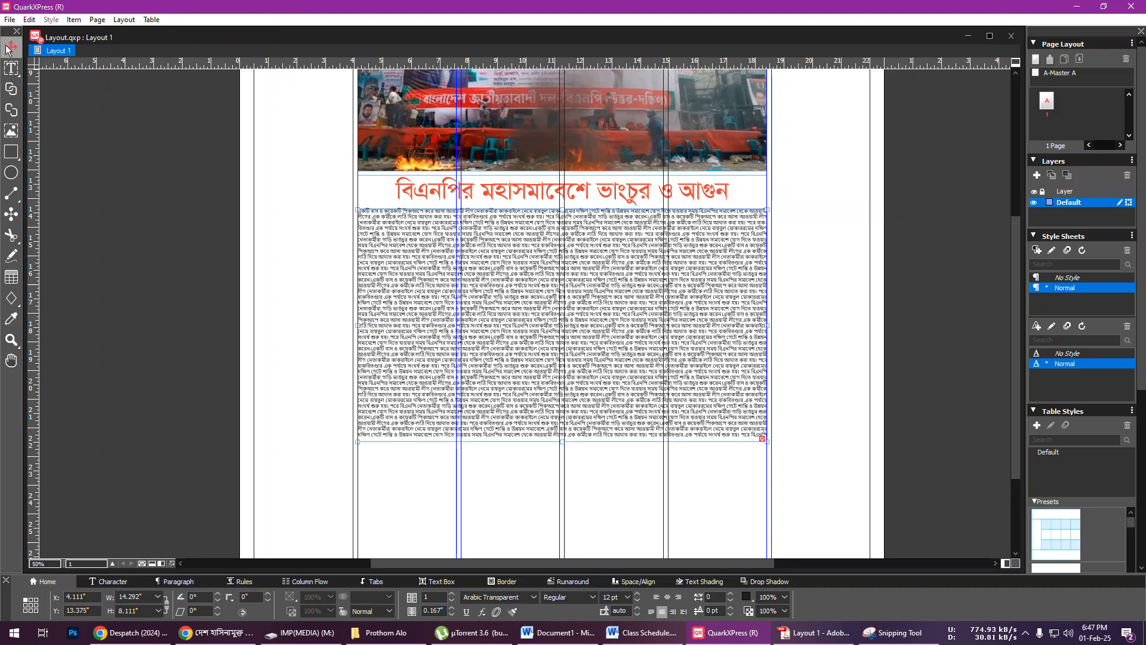
{"action": "left_click", "coordinate": [293, 224]}
- Draw a picture box about 3.444" by 4.306" in the first column directly below the orange bar
{"action": "scroll", "coordinate": [298, 263], "scroll_direction": "up", "scroll_amount": 5}
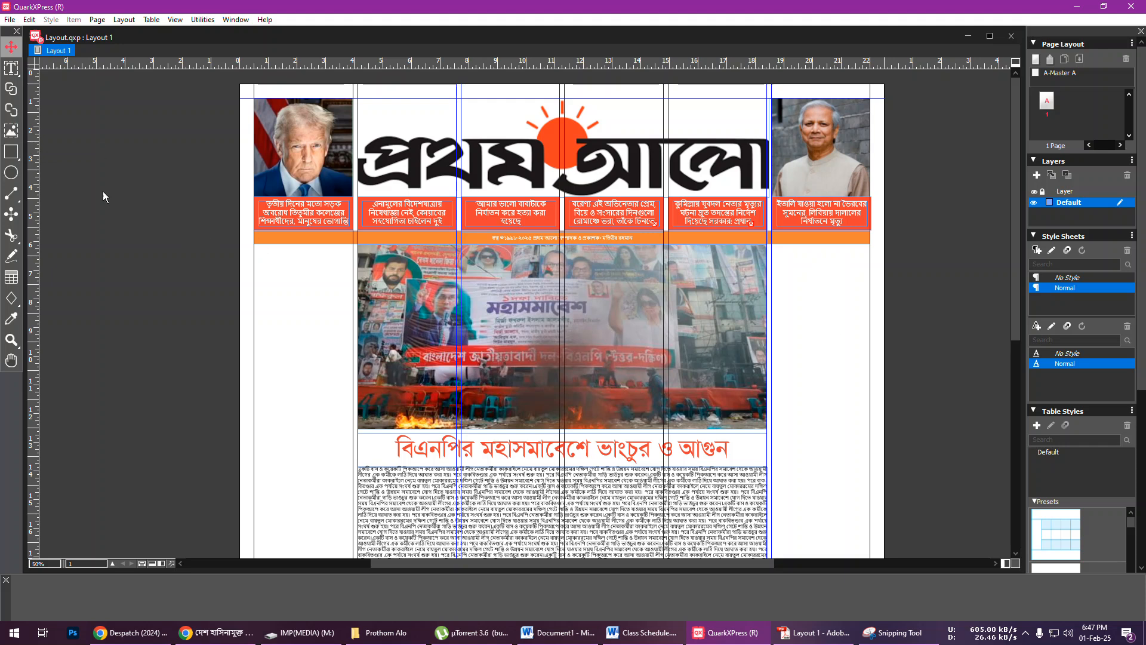
{"action": "key", "text": "r"}
{"action": "left_click_drag", "start_coordinate": [256, 244], "coordinate": [354, 367]}
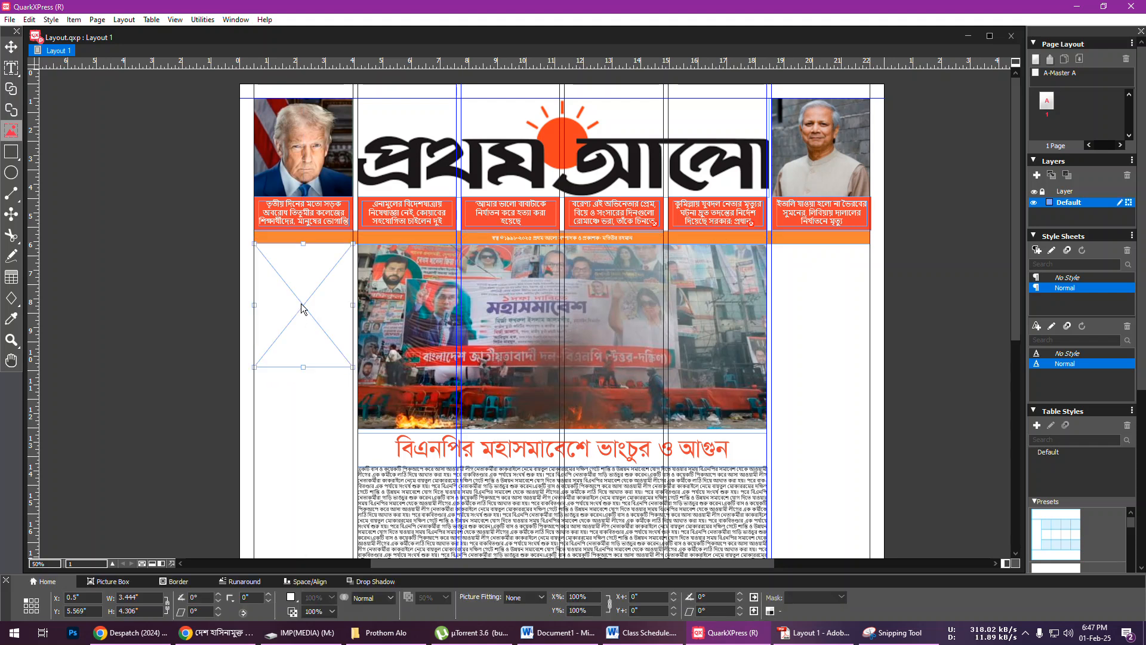
- Import Shahrukh.jpg into the first-column picture box, scale the picture to fill the box, and deselect it
{"action": "key", "text": "ctrl+e"}
{"action": "left_click", "coordinate": [688, 197]}
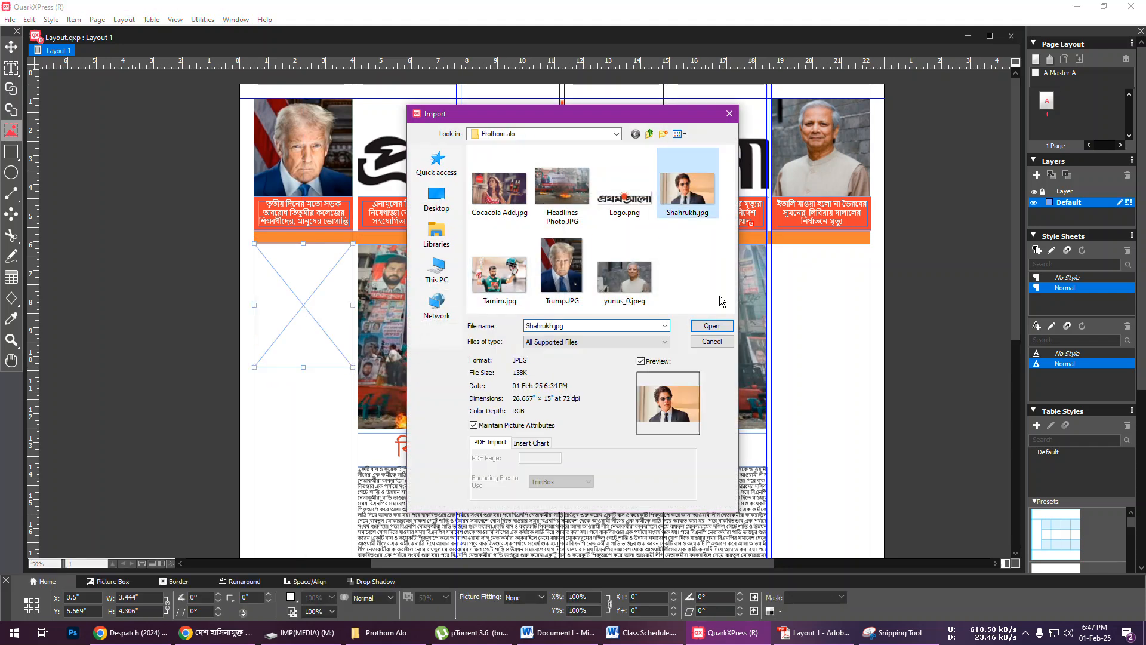
{"action": "left_click", "coordinate": [717, 325]}
{"action": "right_click", "coordinate": [295, 286]}
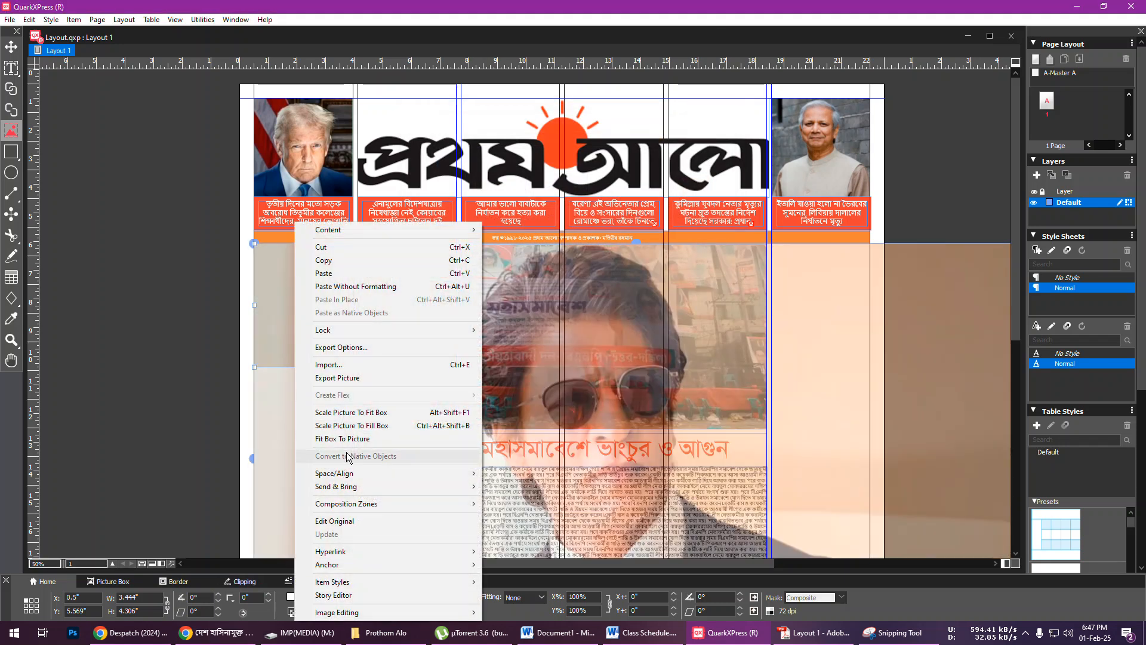
{"action": "left_click", "coordinate": [339, 425]}
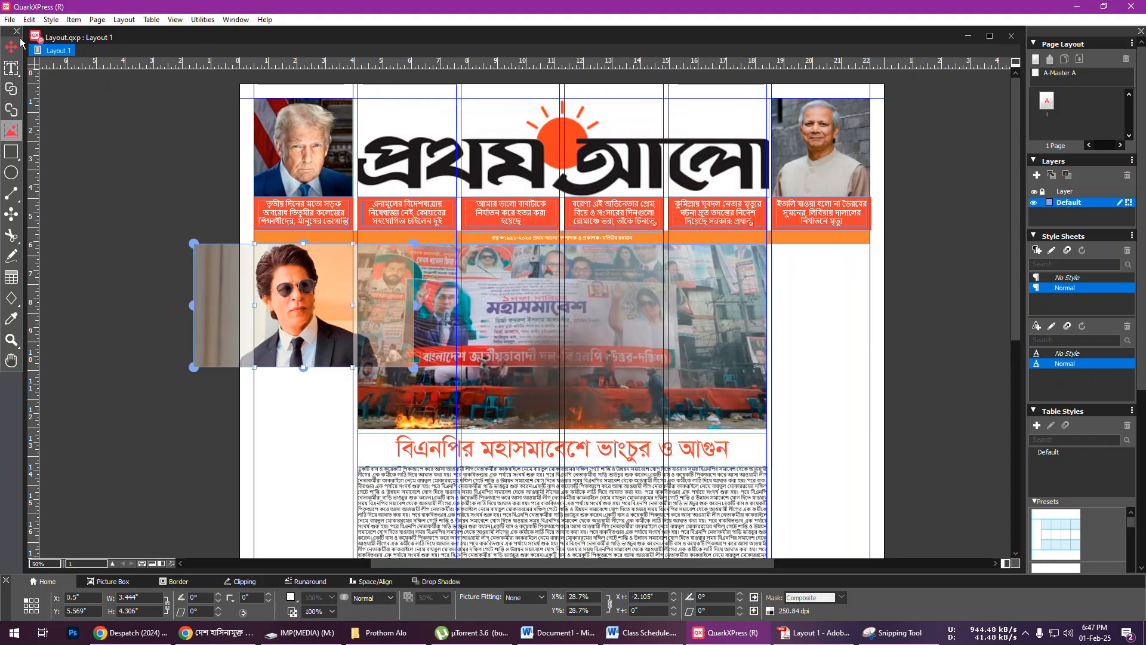
{"action": "key", "text": "v"}
{"action": "left_click", "coordinate": [318, 433]}
- Draw a text box about 3.444" by 11.562" in the first column, directly below the Shahrukh picture
{"action": "scroll", "coordinate": [360, 396], "scroll_direction": "down", "scroll_amount": 5}
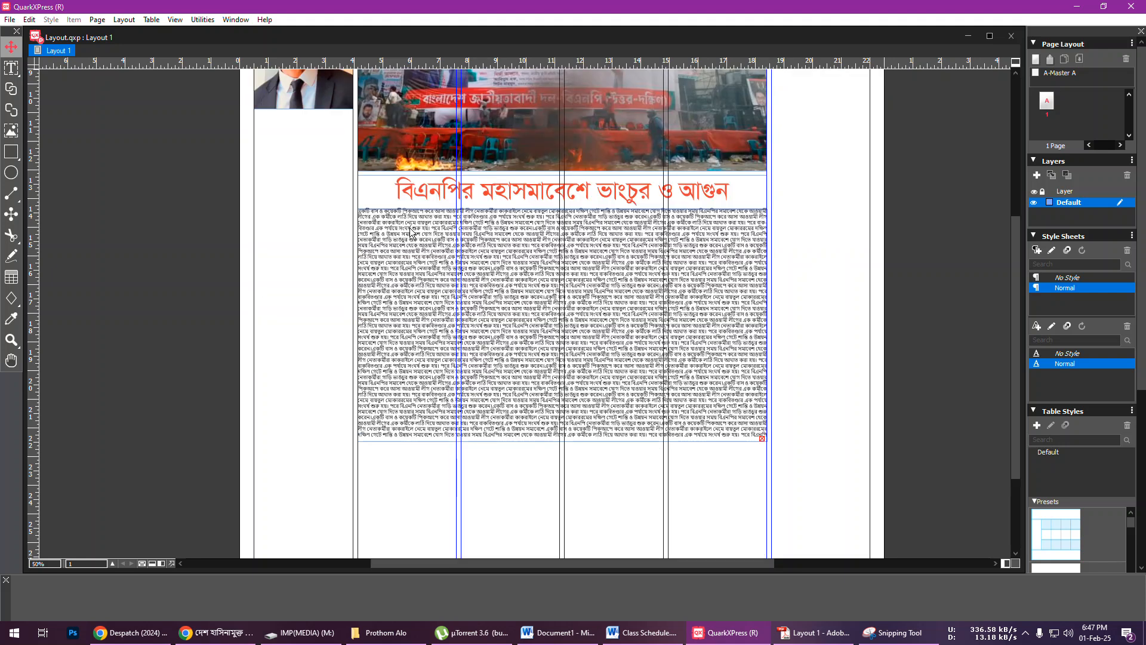
{"action": "left_click", "coordinate": [11, 67]}
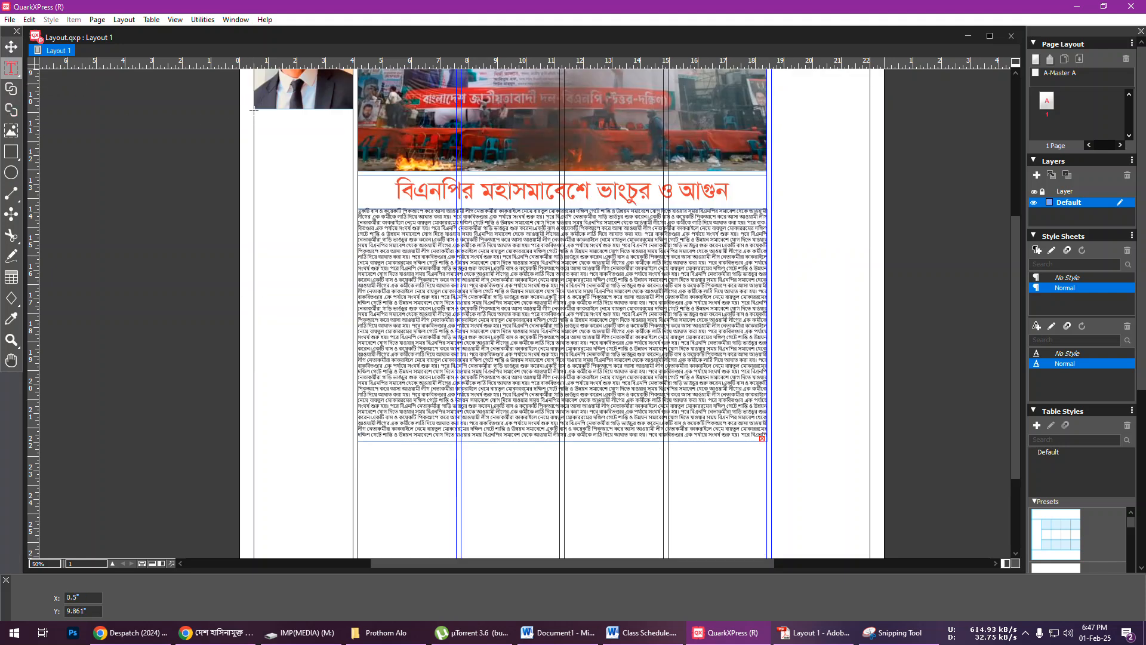
{"action": "left_click_drag", "start_coordinate": [257, 114], "coordinate": [353, 441]}
- Switch to Chrome and search Google for "শাহরুখ খান"
{"action": "left_click", "coordinate": [216, 632]}
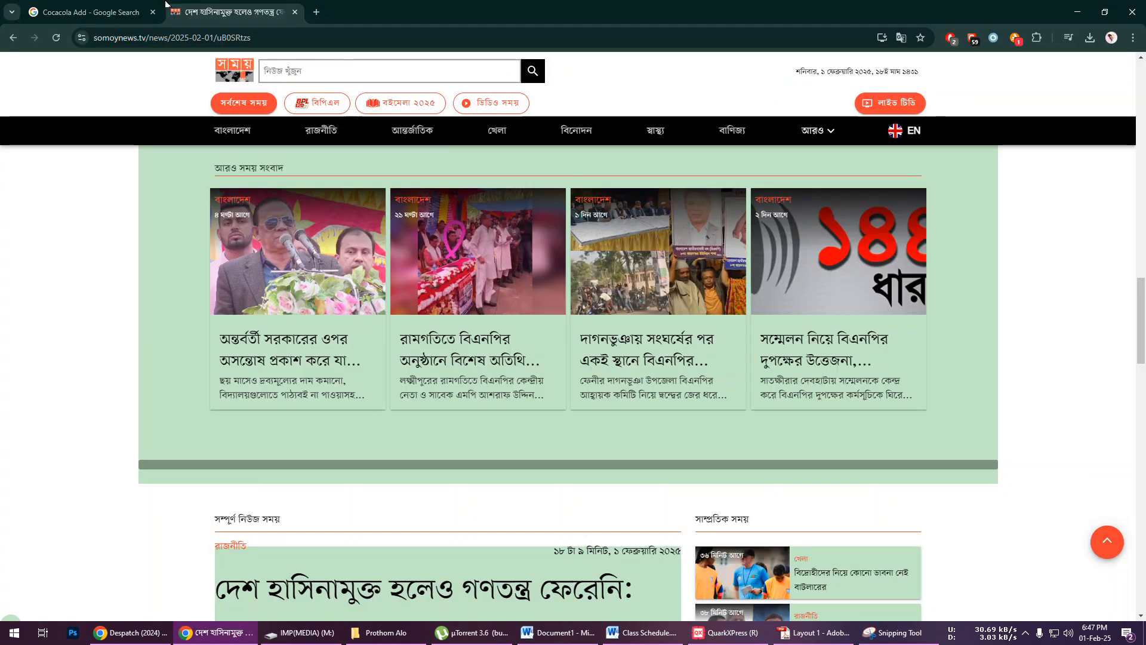
{"action": "left_click", "coordinate": [283, 38]}
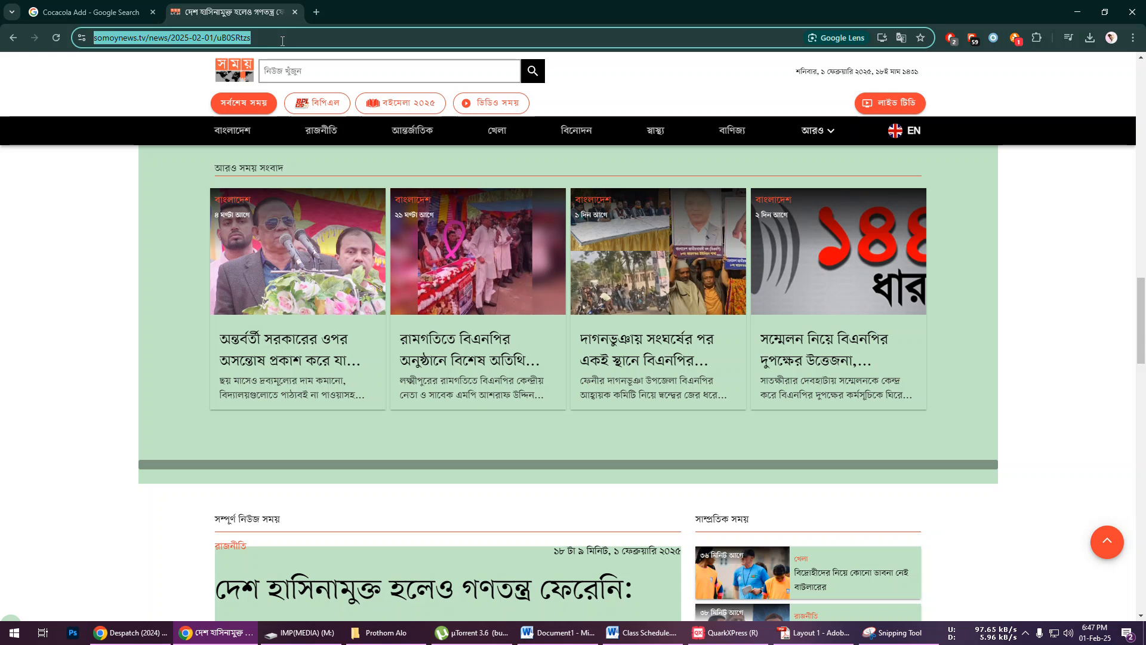
{"action": "type", "text": "ব্"}
{"action": "key", "text": "BackSpace"}
{"action": "key", "text": "BackSpace"}
{"action": "type", "text": "শাহরু"}
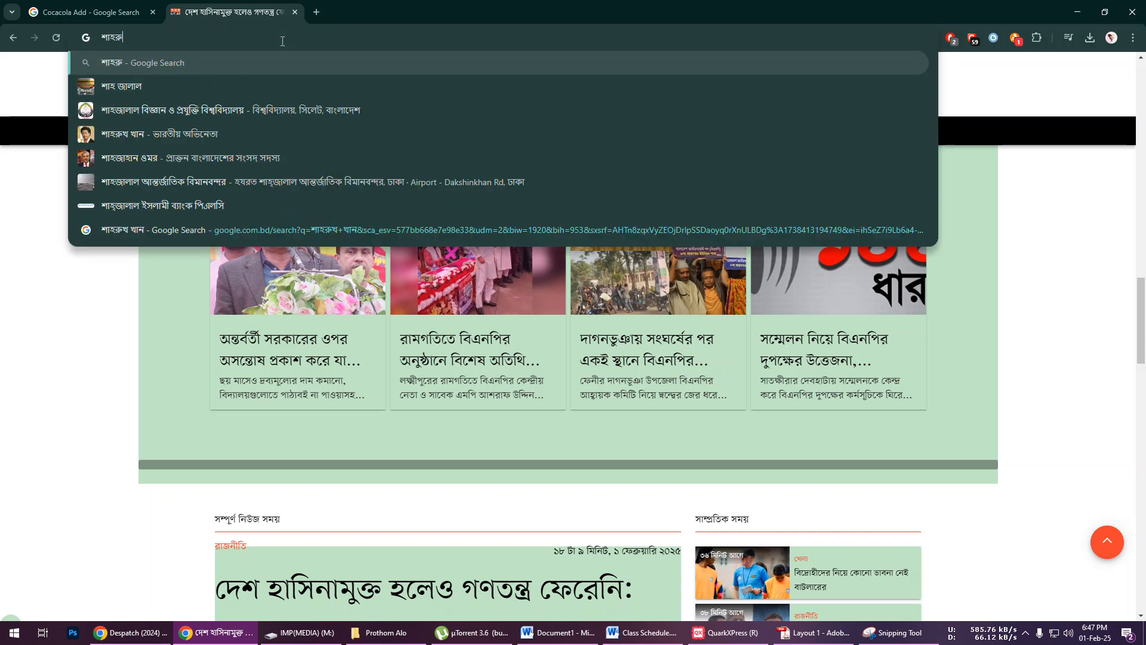
{"action": "type", "text": "খ খান"}
{"action": "key", "text": "Return"}
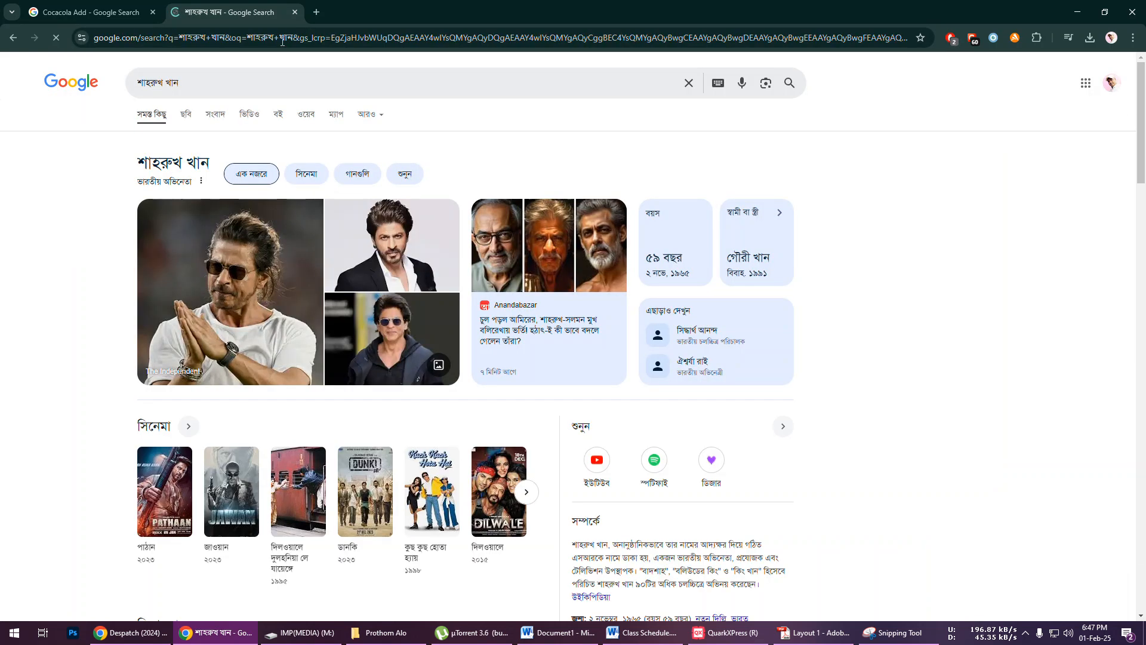
- Open the TV9 Bangla article from the results and copy the first paragraph of its body text
{"action": "scroll", "coordinate": [360, 420], "scroll_direction": "down", "scroll_amount": 4}
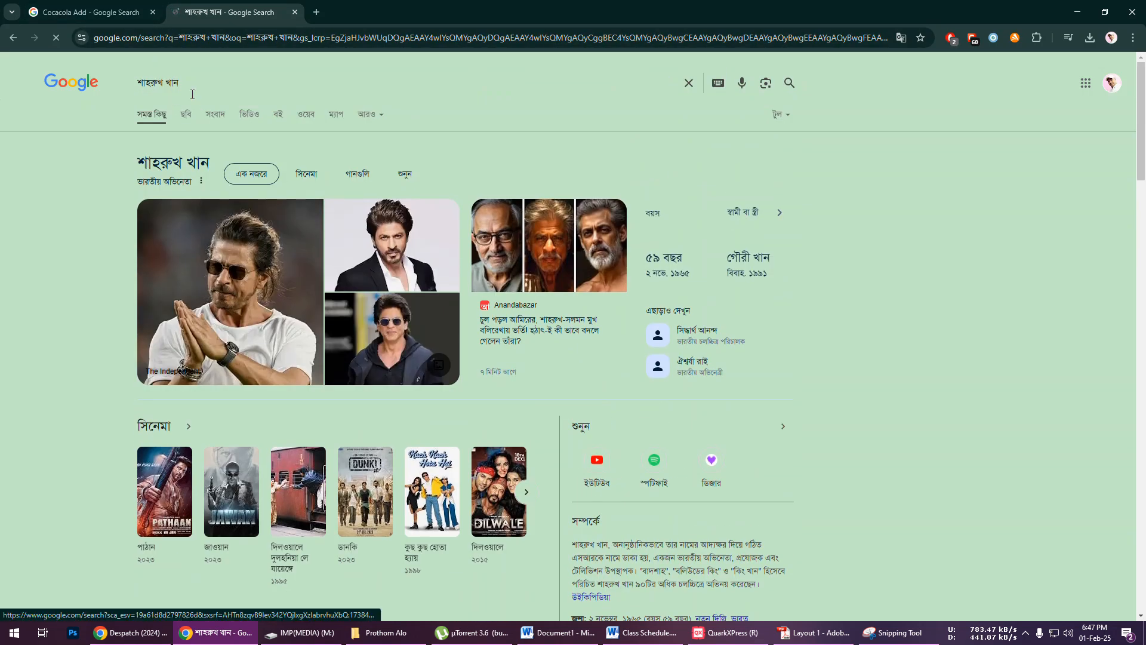
{"action": "left_click", "coordinate": [203, 76]}
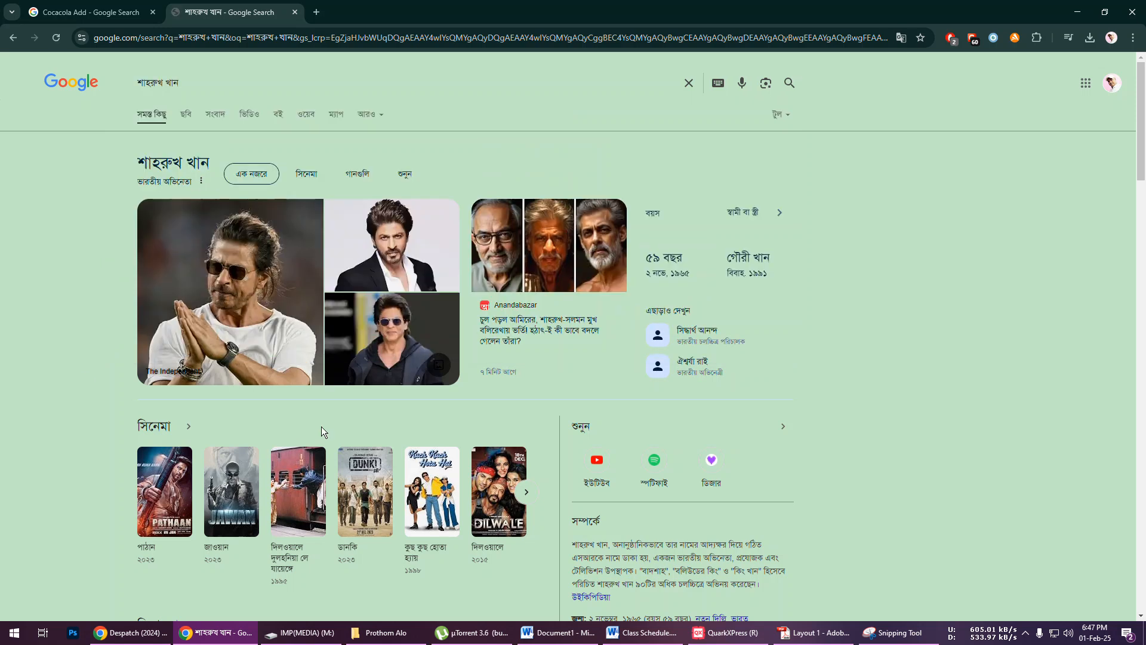
{"action": "scroll", "coordinate": [321, 426], "scroll_direction": "down", "scroll_amount": 10}
{"action": "scroll", "coordinate": [199, 399], "scroll_direction": "down", "scroll_amount": 2}
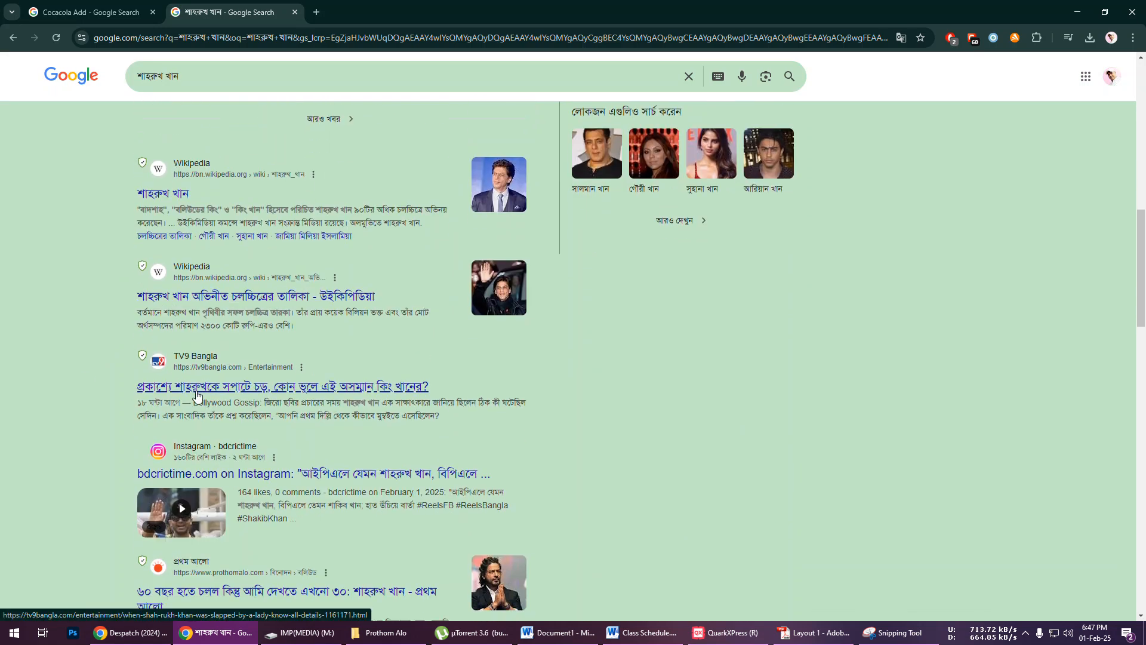
{"action": "scroll", "coordinate": [339, 428], "scroll_direction": "down", "scroll_amount": 2}
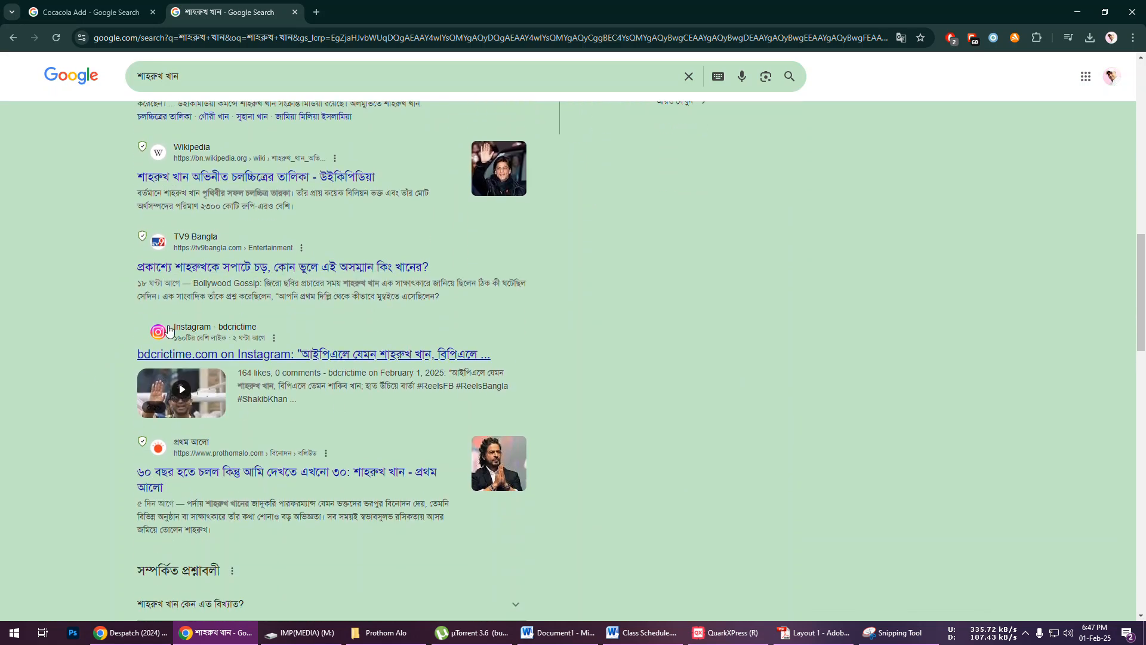
{"action": "left_click", "coordinate": [263, 269]}
{"action": "scroll", "coordinate": [248, 271], "scroll_direction": "down", "scroll_amount": 6}
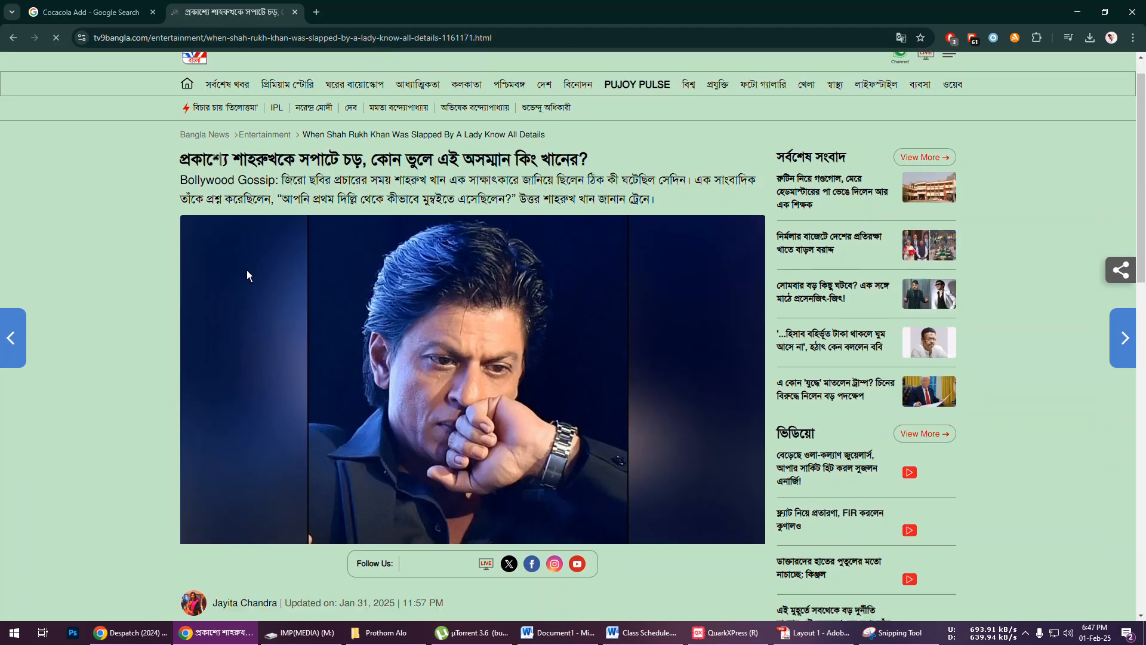
{"action": "left_click_drag", "start_coordinate": [181, 278], "coordinate": [751, 360]}
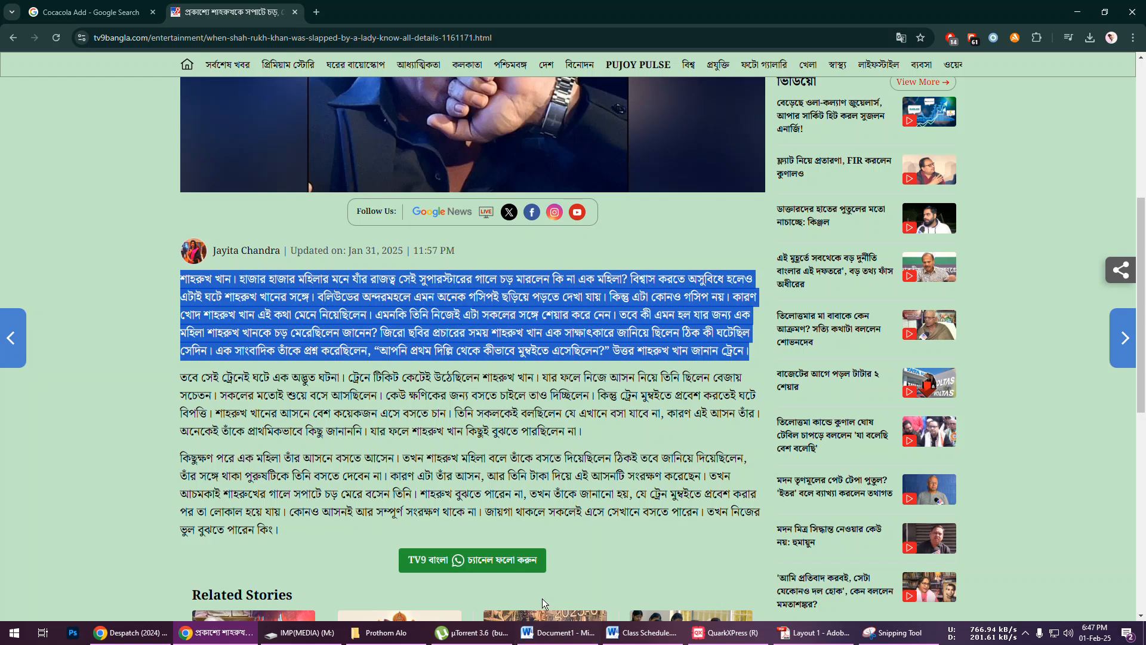
- Return to QuarkXPress, fill the first-column text box with repeated copies of the paragraph, and justify all its text
{"action": "left_click", "coordinate": [724, 634]}
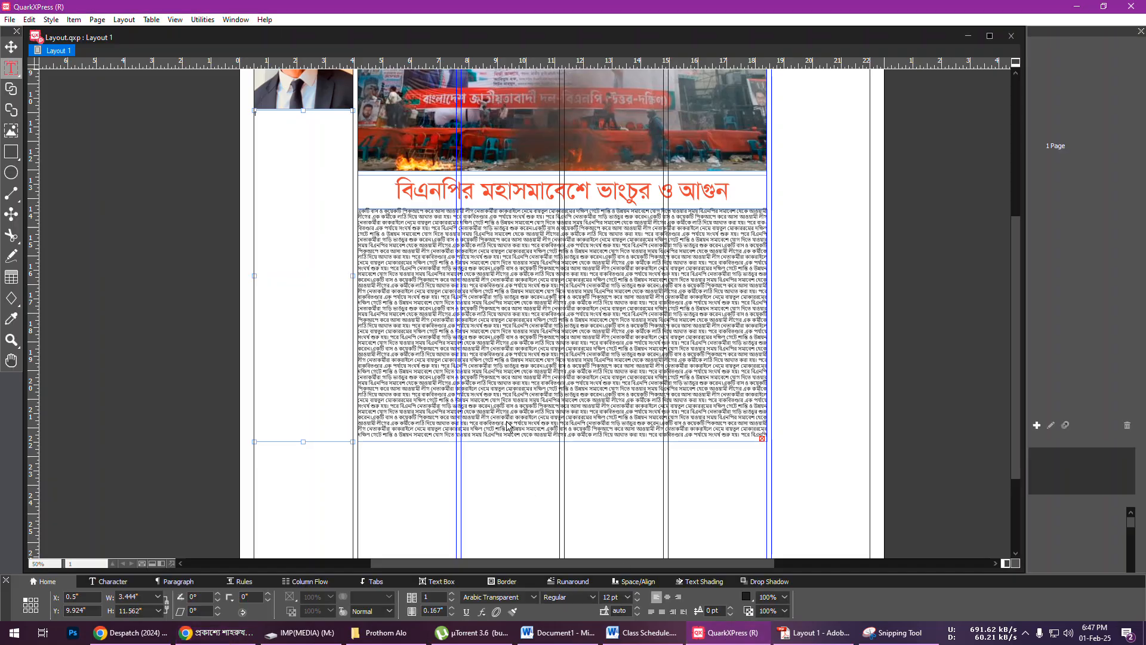
{"action": "left_click", "coordinate": [266, 126]}
{"action": "key", "text": "ctrl+v"}
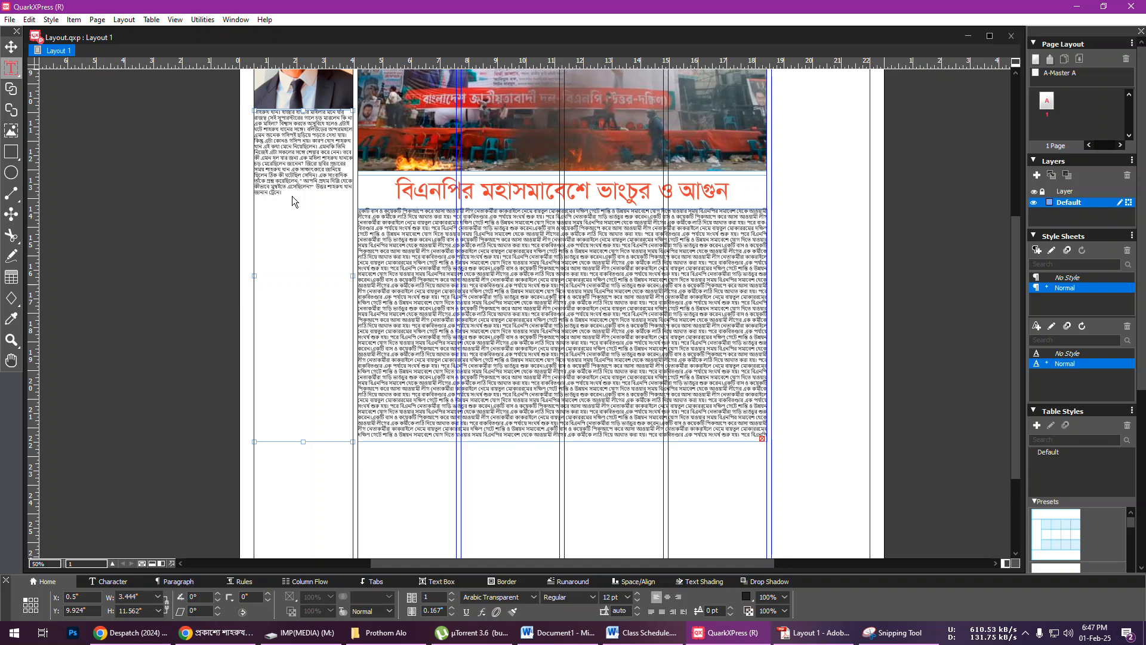
{"action": "key", "text": "ctrl+v"}
{"action": "key", "text": "ctrl+v"}
{"action": "key", "text": "ctrl+v"}
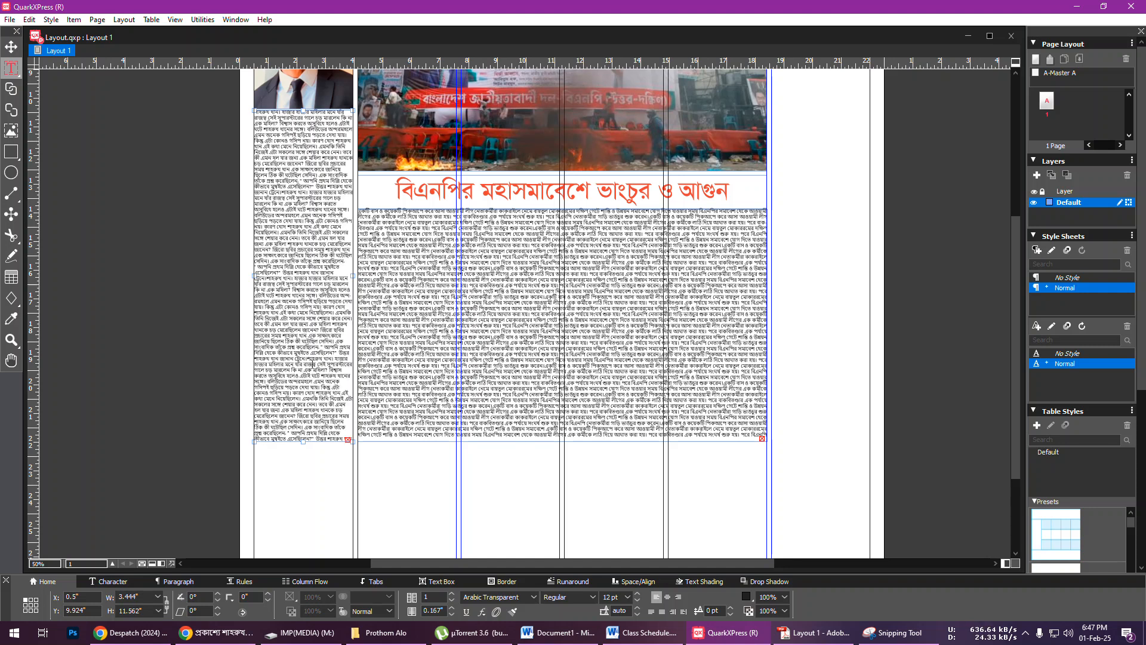
{"action": "key", "text": "ctrl+a"}
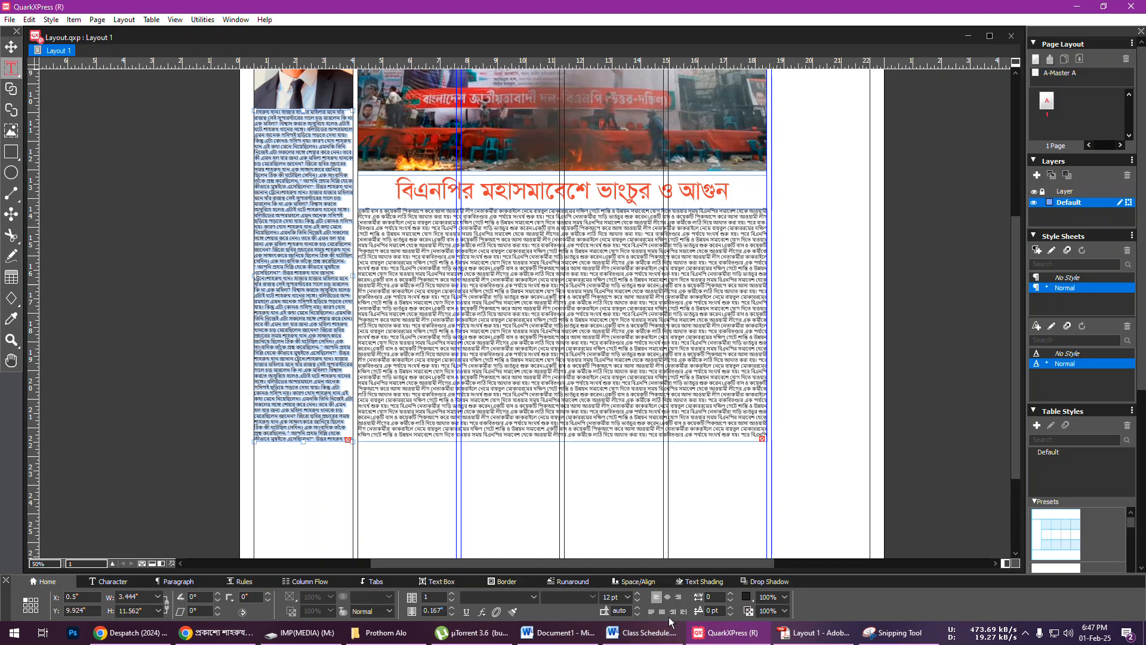
{"action": "left_click", "coordinate": [662, 610]}
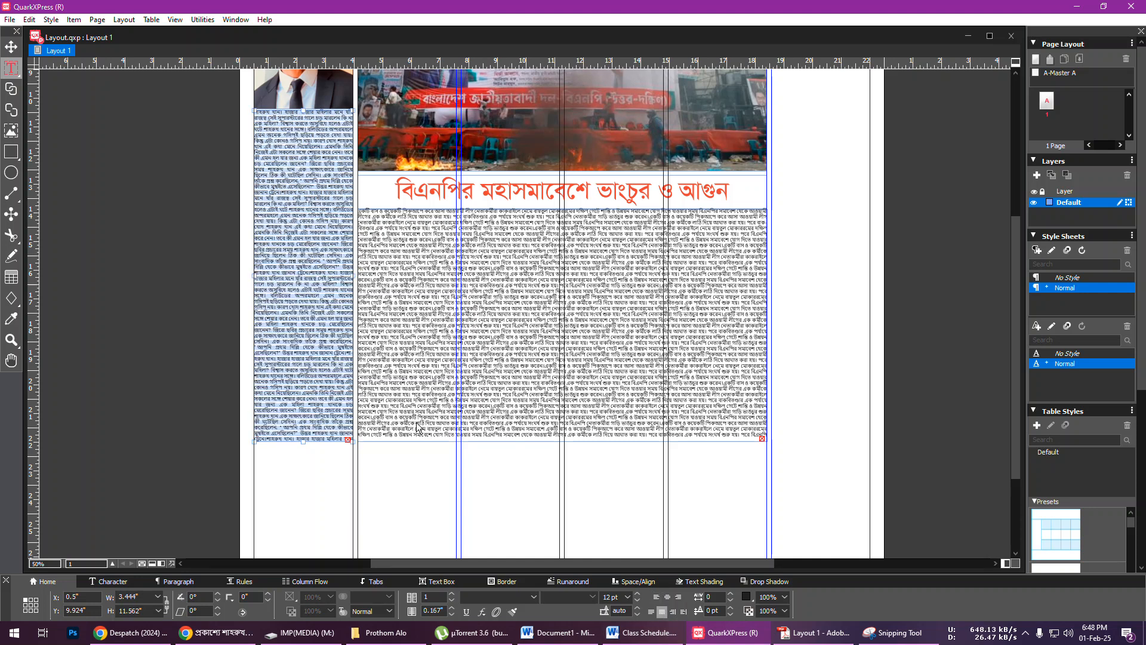
- Draw a picture box about 3.444" by 4.25" in the last column directly below the orange bar
{"action": "scroll", "coordinate": [489, 333], "scroll_direction": "up", "scroll_amount": 5}
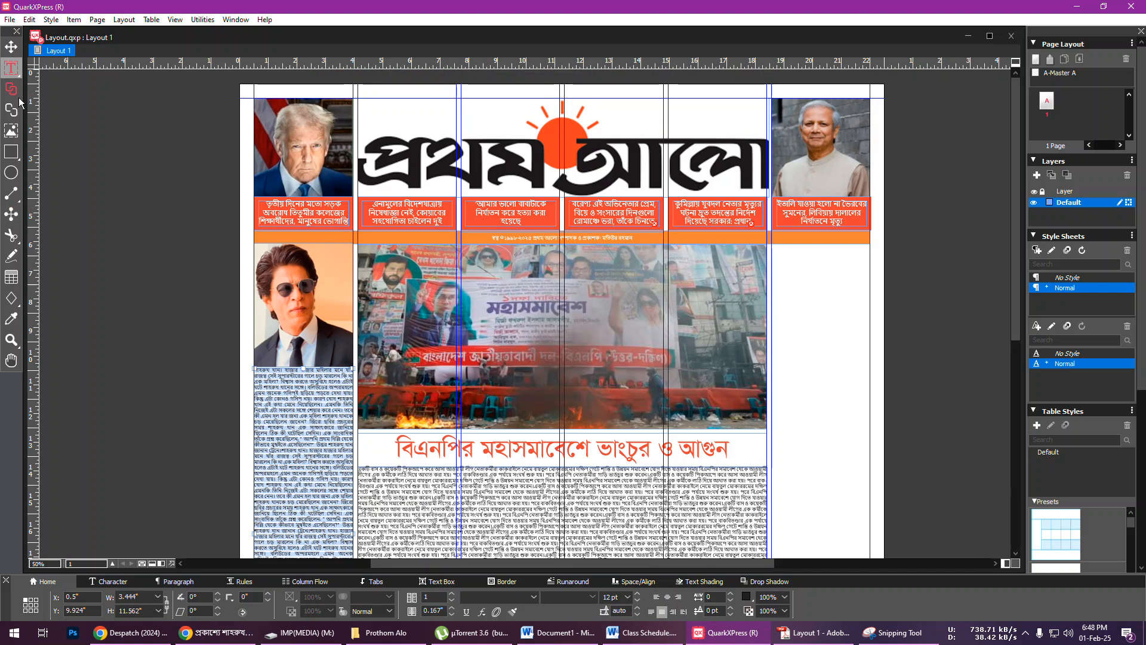
{"action": "left_click", "coordinate": [10, 133]}
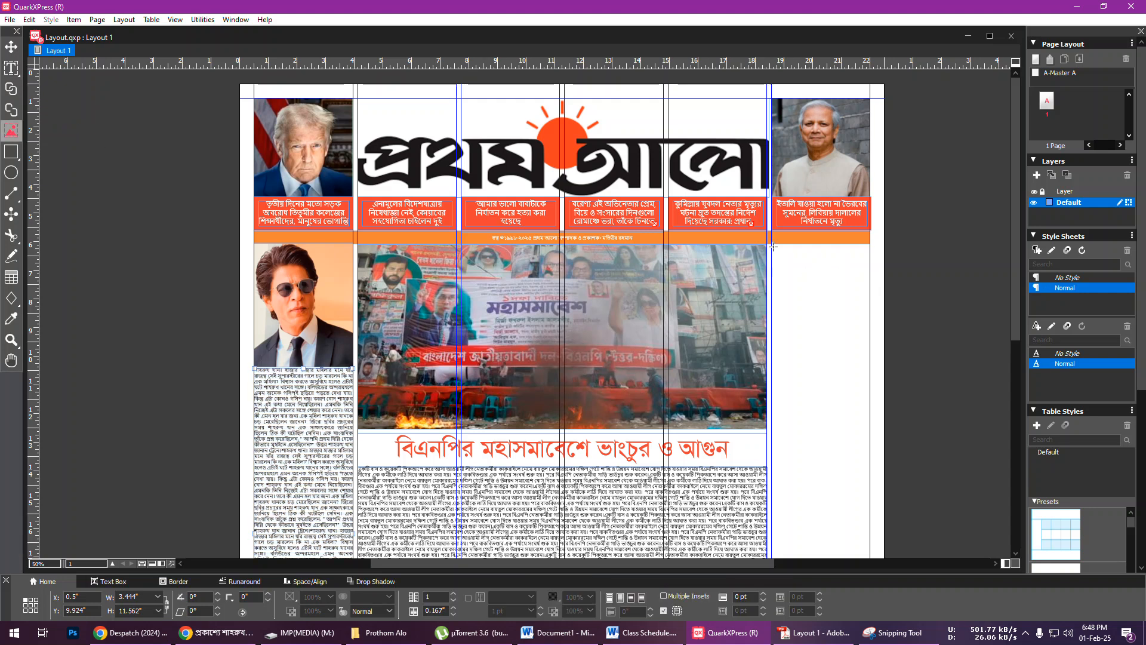
{"action": "left_click_drag", "start_coordinate": [771, 244], "coordinate": [869, 366]}
- Import Tamim.jpg into the last-column picture box, scale the picture to fill the box, and deselect it
{"action": "key", "text": "ctrl+e"}
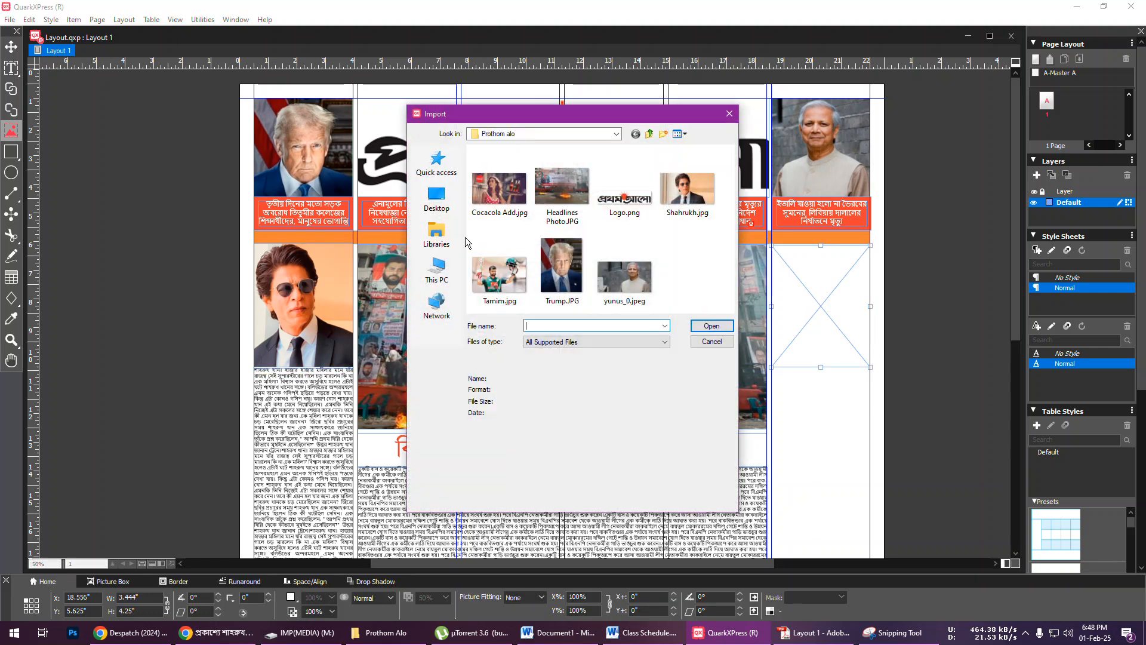
{"action": "left_click", "coordinate": [496, 273]}
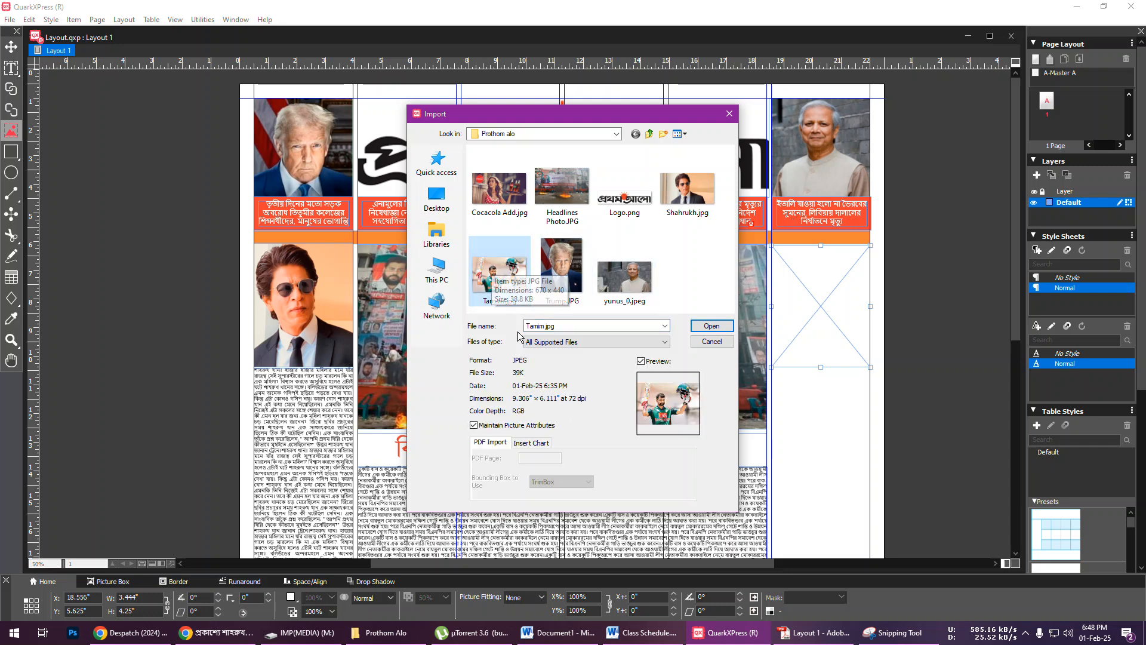
{"action": "left_click", "coordinate": [711, 326]}
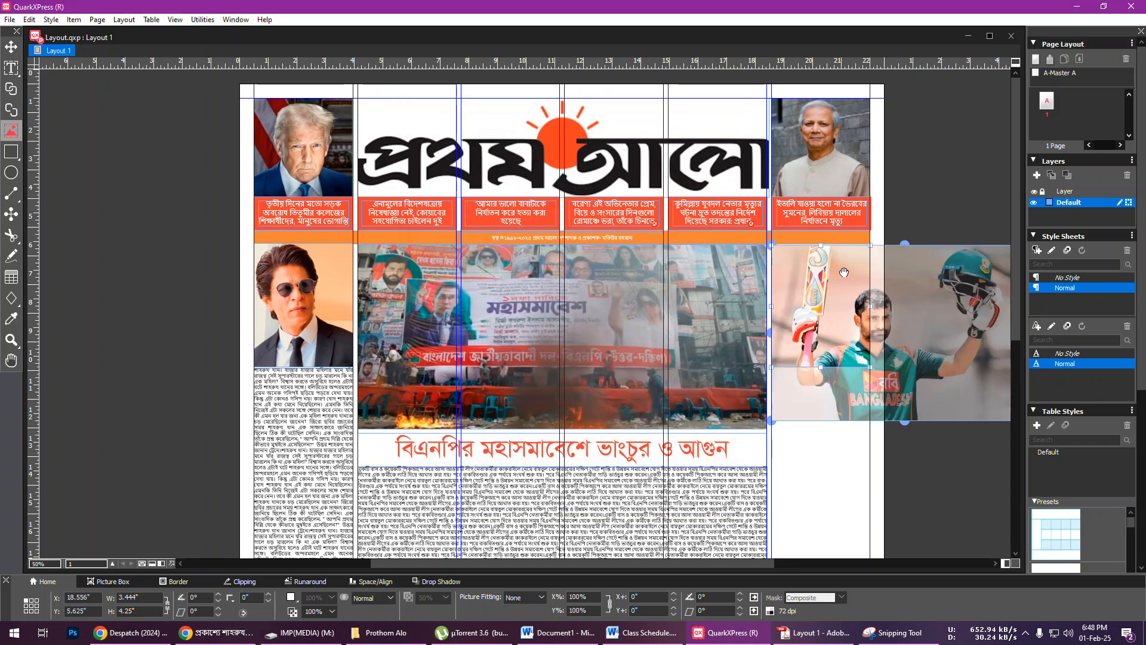
{"action": "right_click", "coordinate": [841, 270]}
{"action": "left_click", "coordinate": [895, 426]}
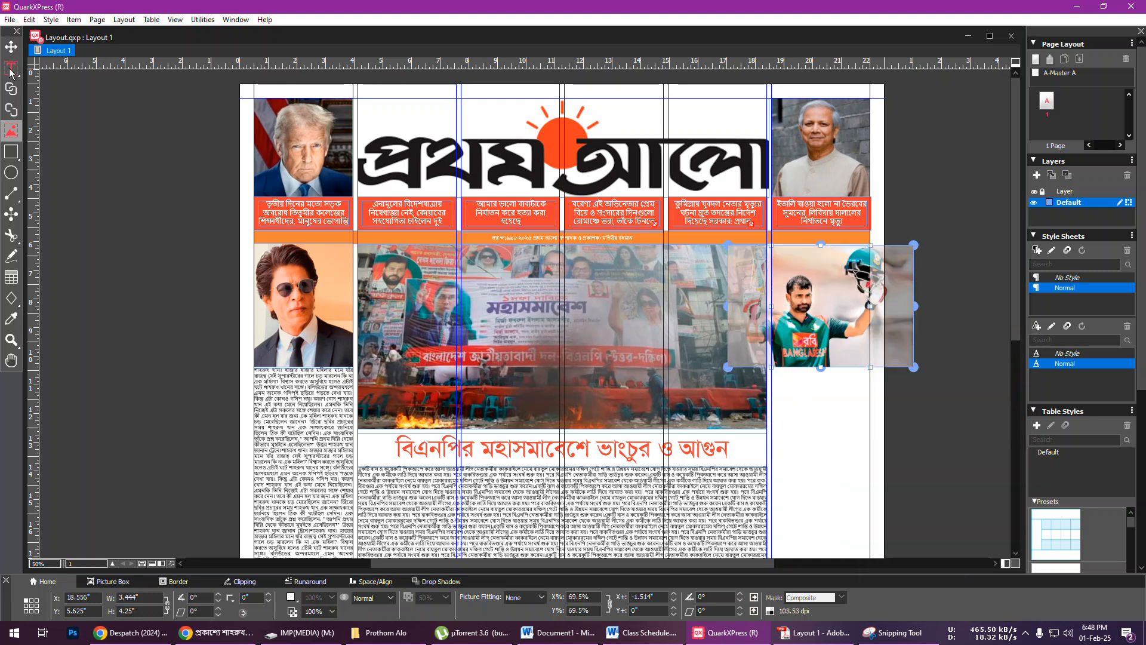
{"action": "key", "text": "v"}
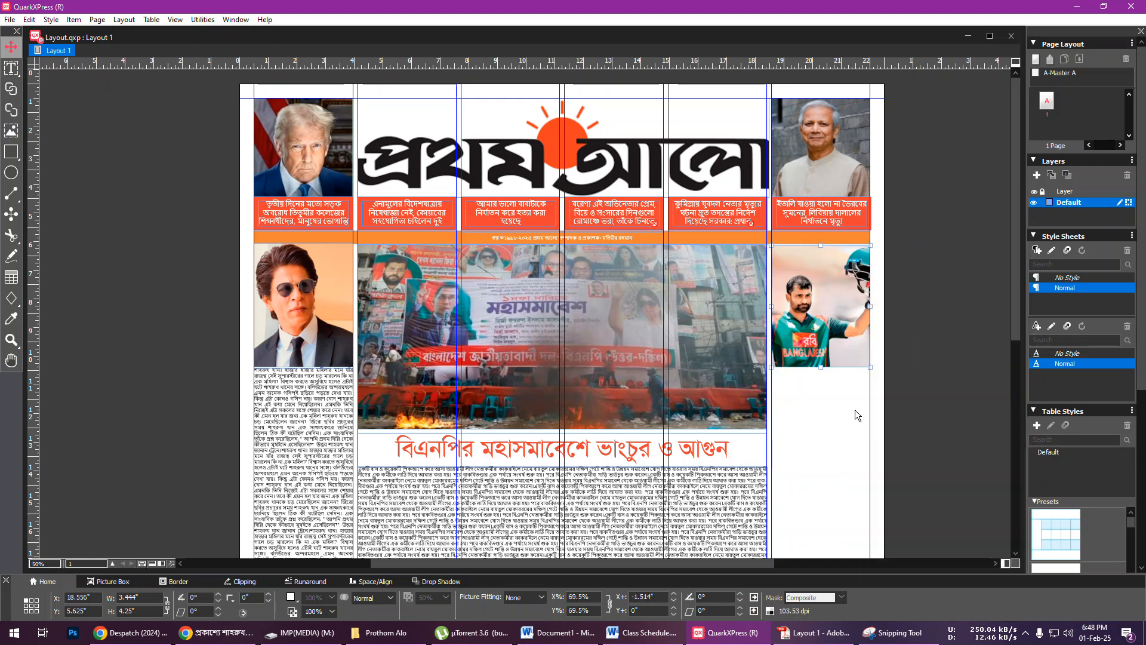
{"action": "left_click", "coordinate": [799, 400]}
{"action": "scroll", "coordinate": [801, 404], "scroll_direction": "down", "scroll_amount": 4}
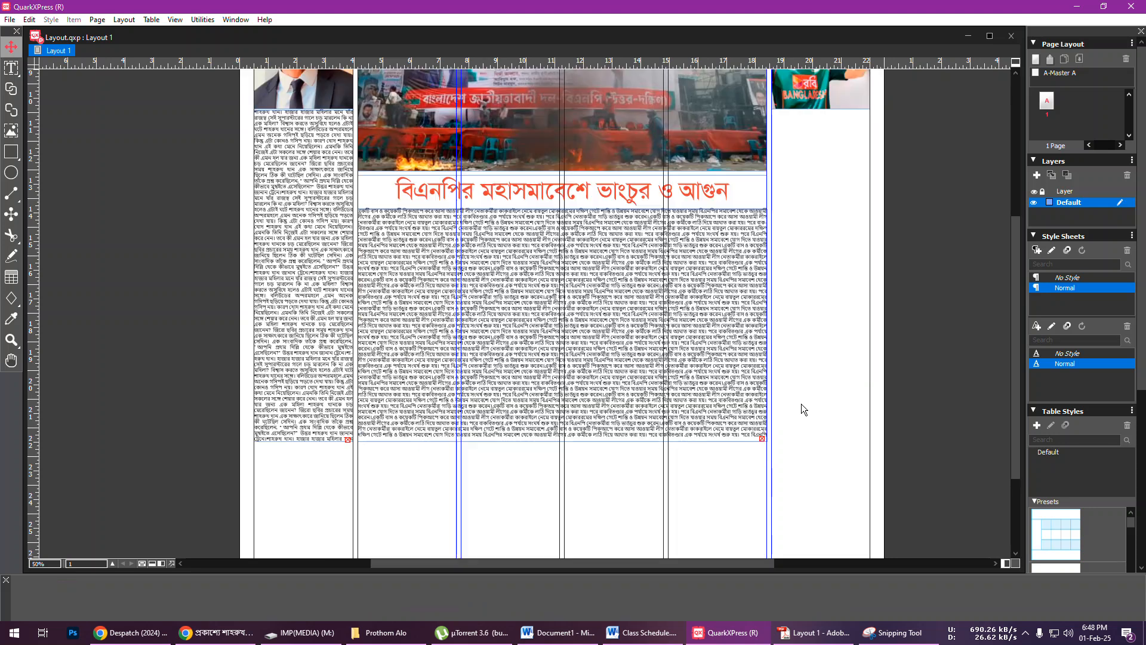
- Draw a text box about 3.444" by 11.583" in the last column directly below the cricketer's picture
{"action": "left_click", "coordinate": [11, 68]}
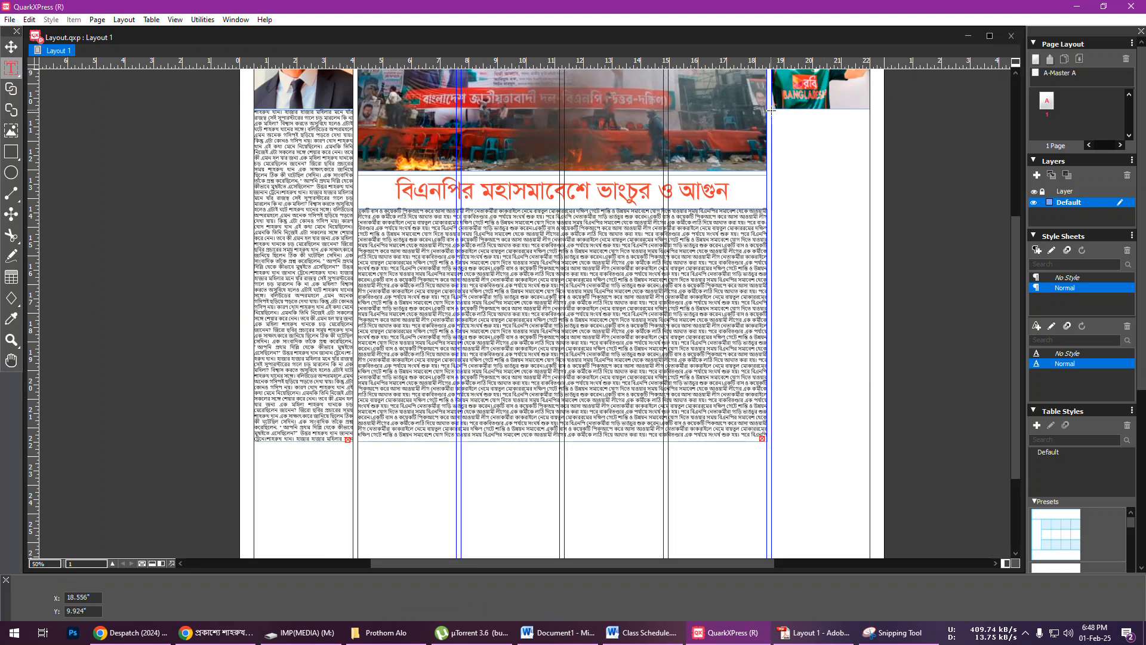
{"action": "left_click_drag", "start_coordinate": [771, 109], "coordinate": [871, 443]}
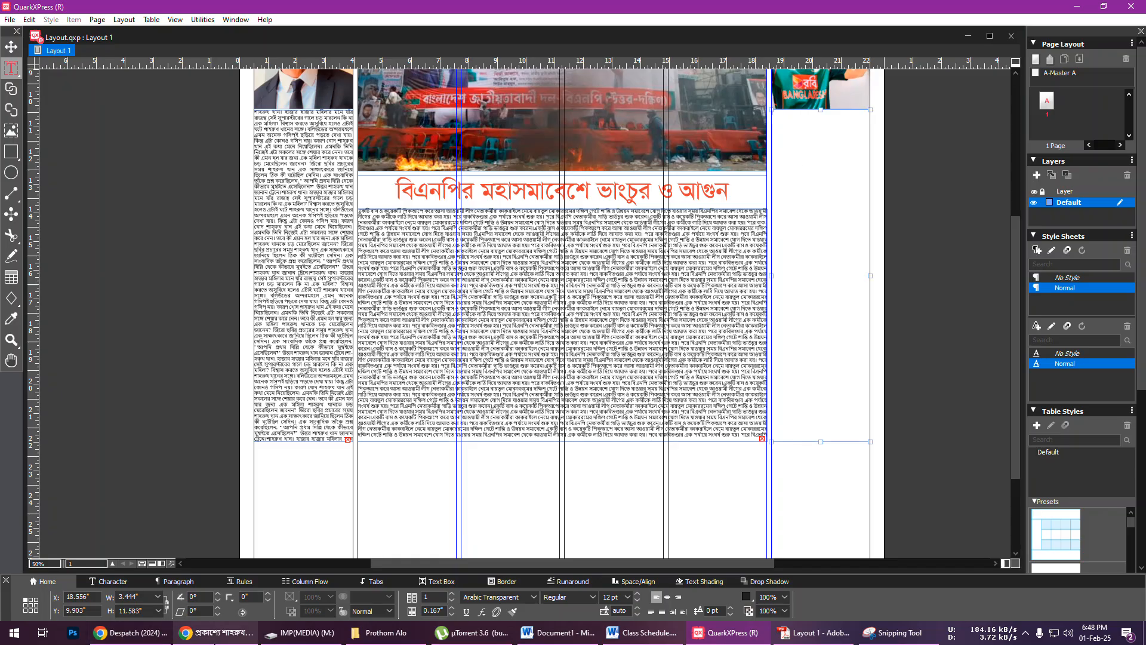
- Switch to Chrome and search Google for "তামিম ইকবাল"
{"action": "left_click", "coordinate": [215, 632]}
{"action": "left_click", "coordinate": [292, 38]}
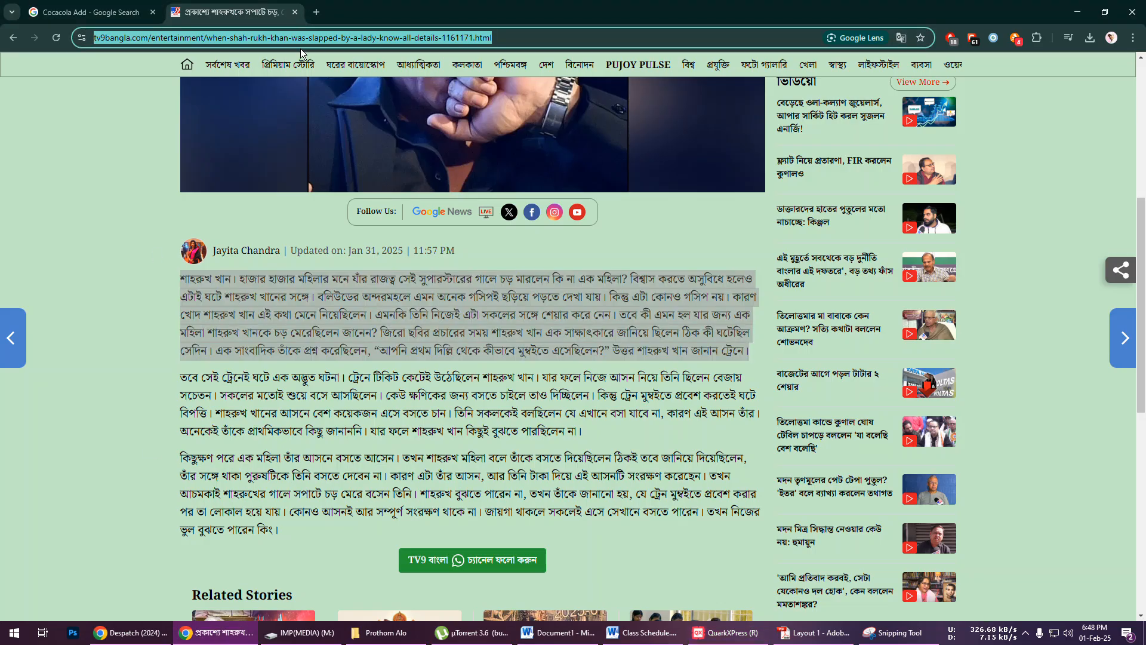
{"action": "type", "text": "তামিম"}
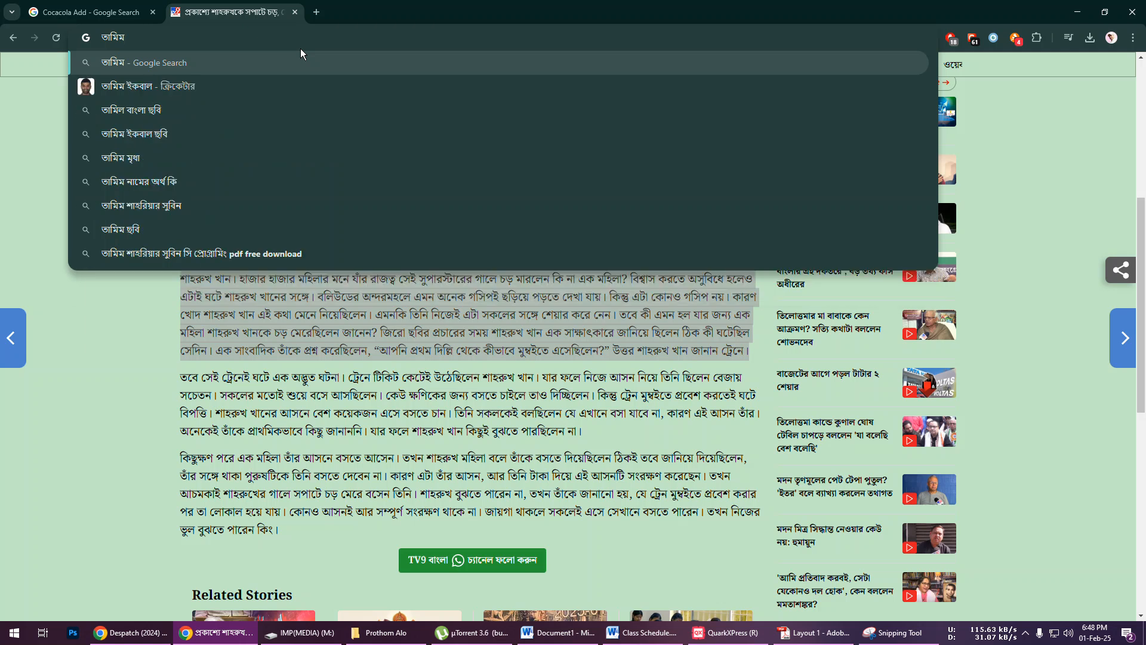
{"action": "type", "text": " ইকবাল"}
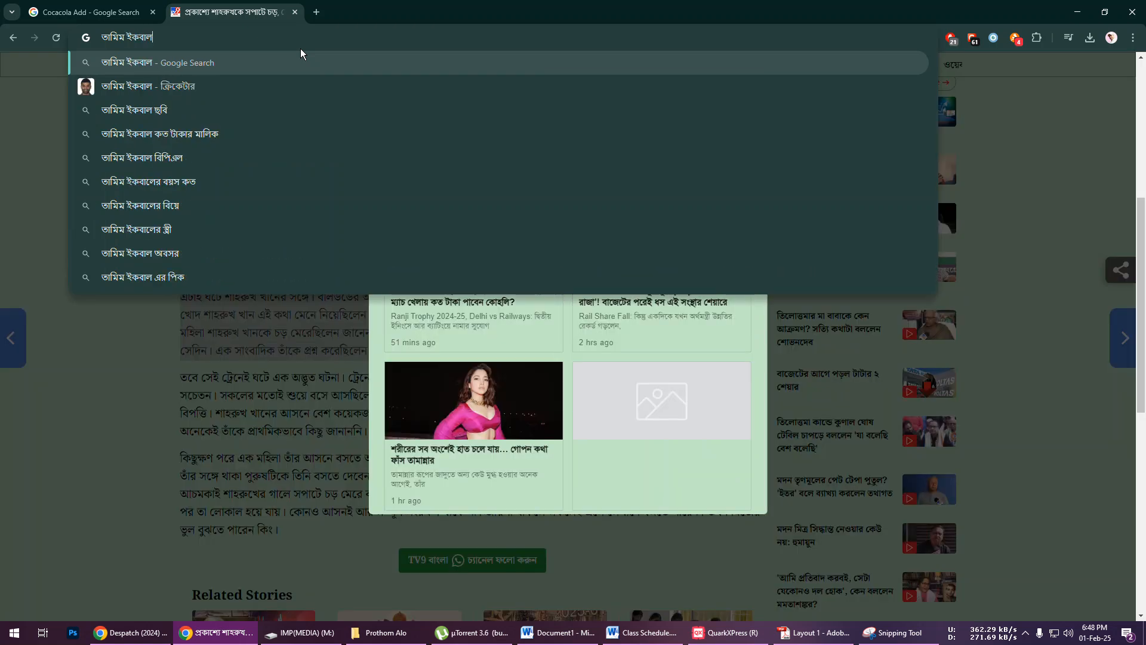
{"action": "key", "text": "Return"}
{"action": "scroll", "coordinate": [172, 363], "scroll_direction": "down", "scroll_amount": 5}
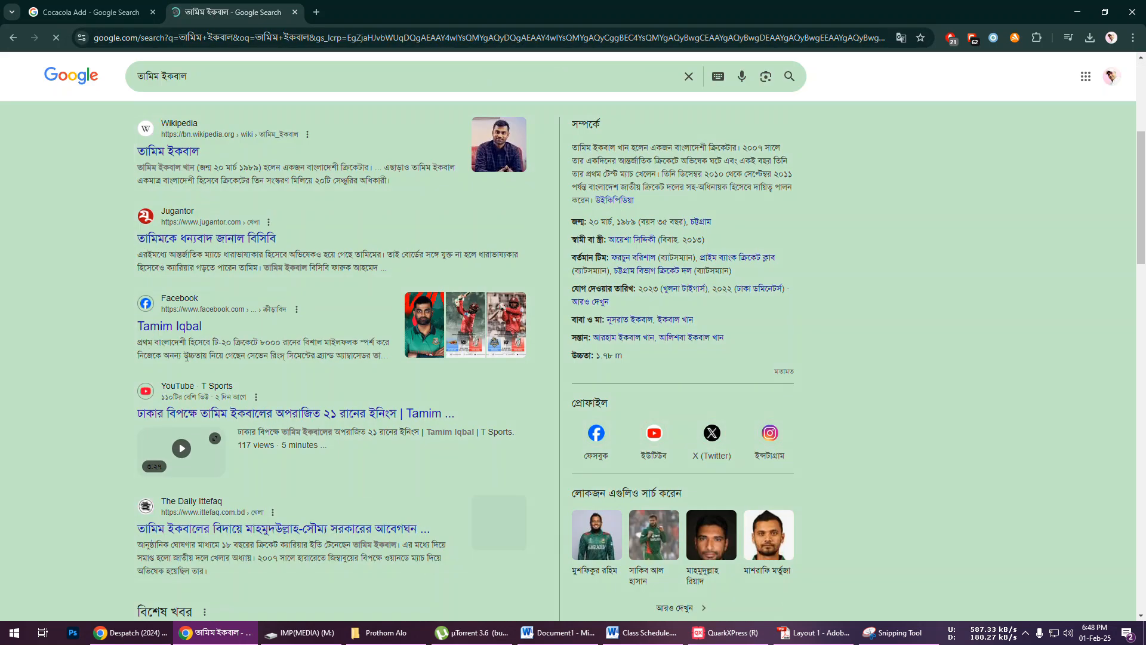
- Open the Jugantor article from the results and copy the first paragraph of its body text
{"action": "left_click", "coordinate": [216, 239]}
{"action": "scroll", "coordinate": [394, 370], "scroll_direction": "down", "scroll_amount": 6}
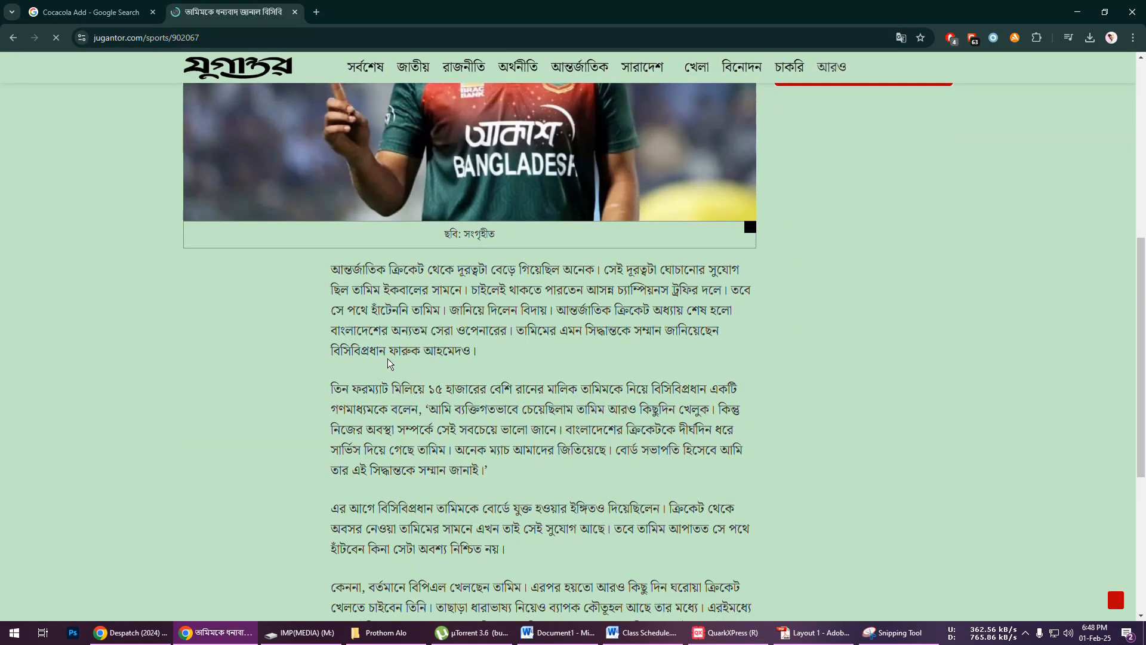
{"action": "scroll", "coordinate": [388, 364], "scroll_direction": "down", "scroll_amount": 1}
{"action": "scroll", "coordinate": [370, 303], "scroll_direction": "down", "scroll_amount": 4}
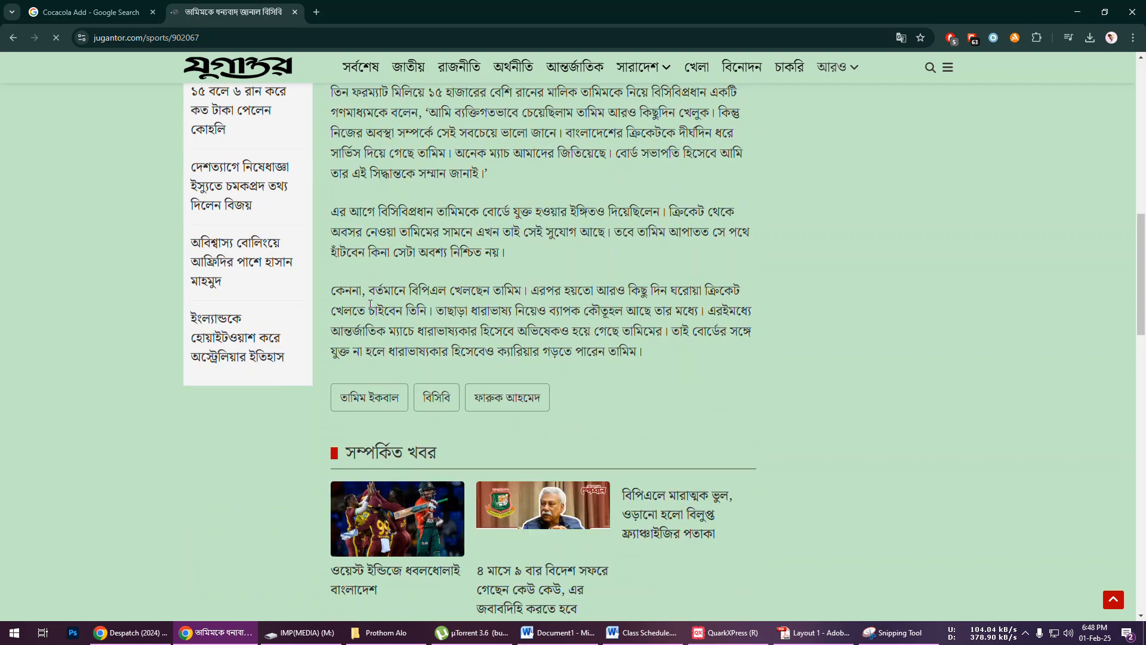
{"action": "left_click", "coordinate": [740, 268]}
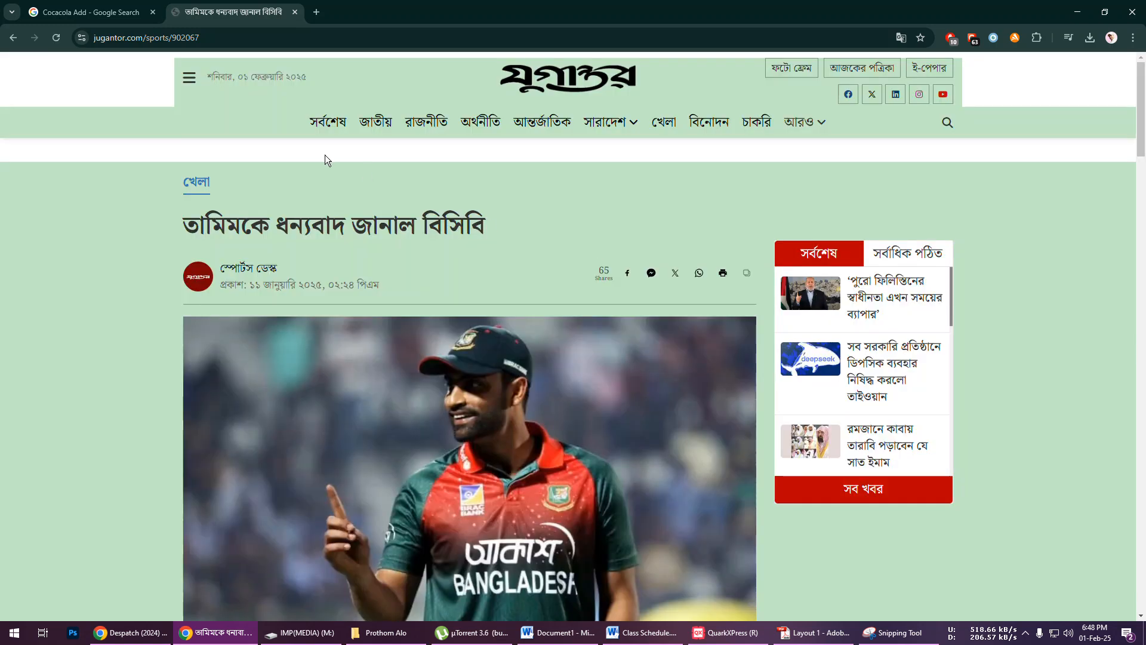
{"action": "scroll", "coordinate": [360, 316], "scroll_direction": "down", "scroll_amount": 8}
{"action": "left_click_drag", "start_coordinate": [330, 210], "coordinate": [490, 294]}
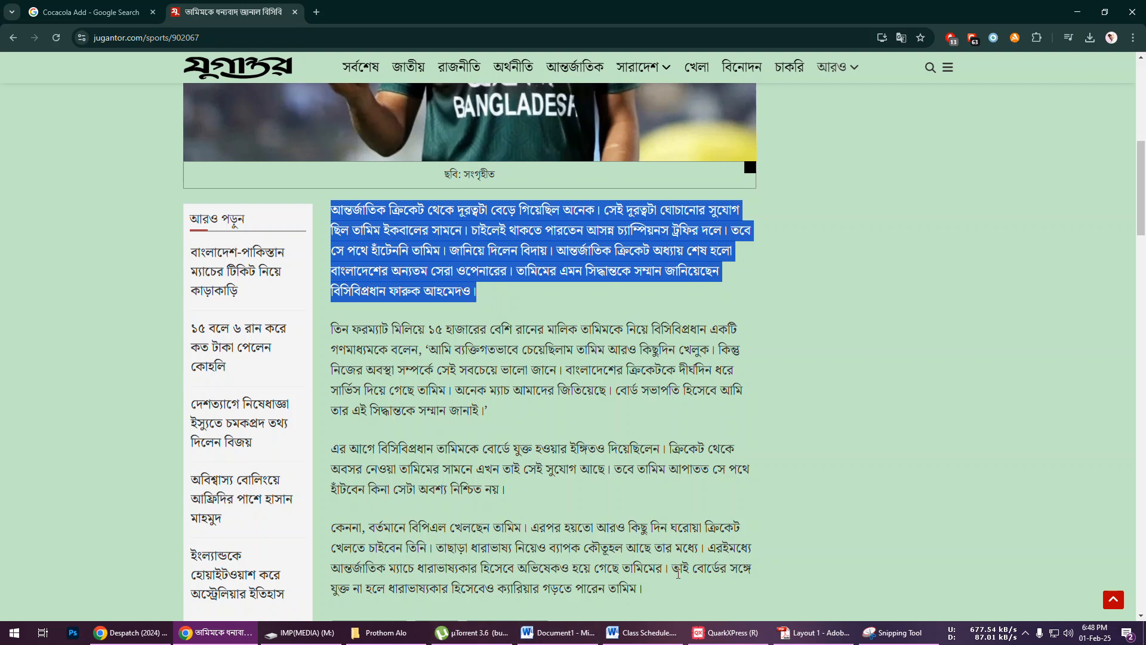
- Return to QuarkXPress and fill the last-column text box with repeated copies of the copied paragraph
{"action": "left_click", "coordinate": [724, 632]}
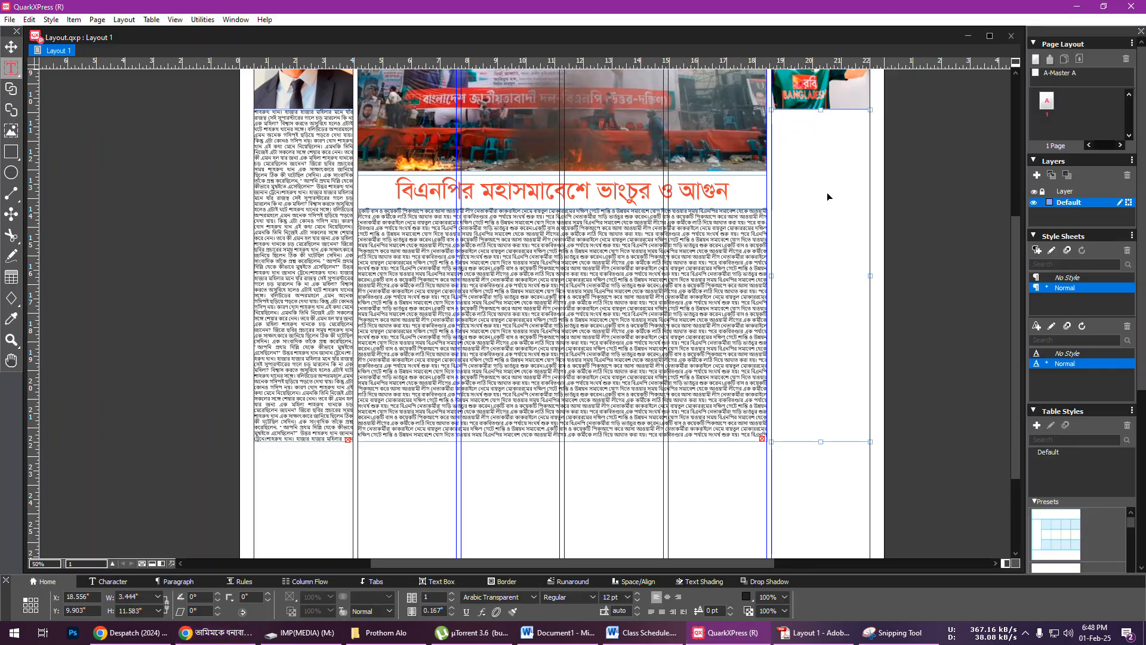
{"action": "key", "text": "ctrl+v"}
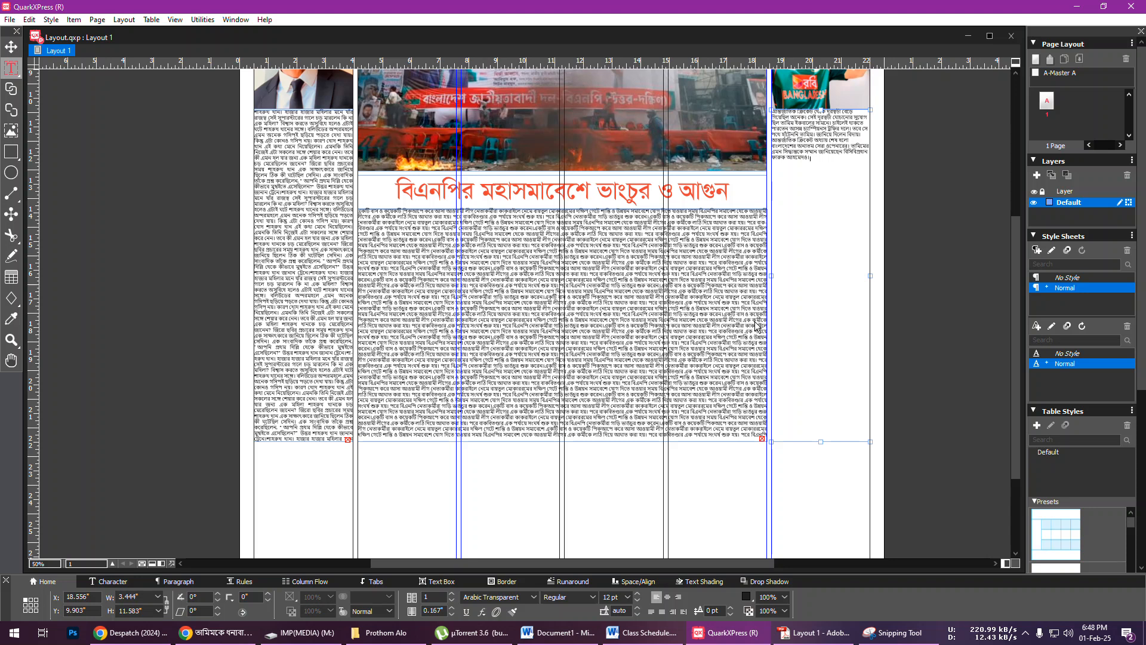
{"action": "key", "text": "ctrl+v"}
{"action": "key", "text": "ctrl+v"}
{"action": "key", "text": "ctrl+v"}
{"action": "key", "text": "ctrl+v"}
{"action": "key", "text": "ctrl+v"}
{"action": "key", "text": "ctrl+v"}
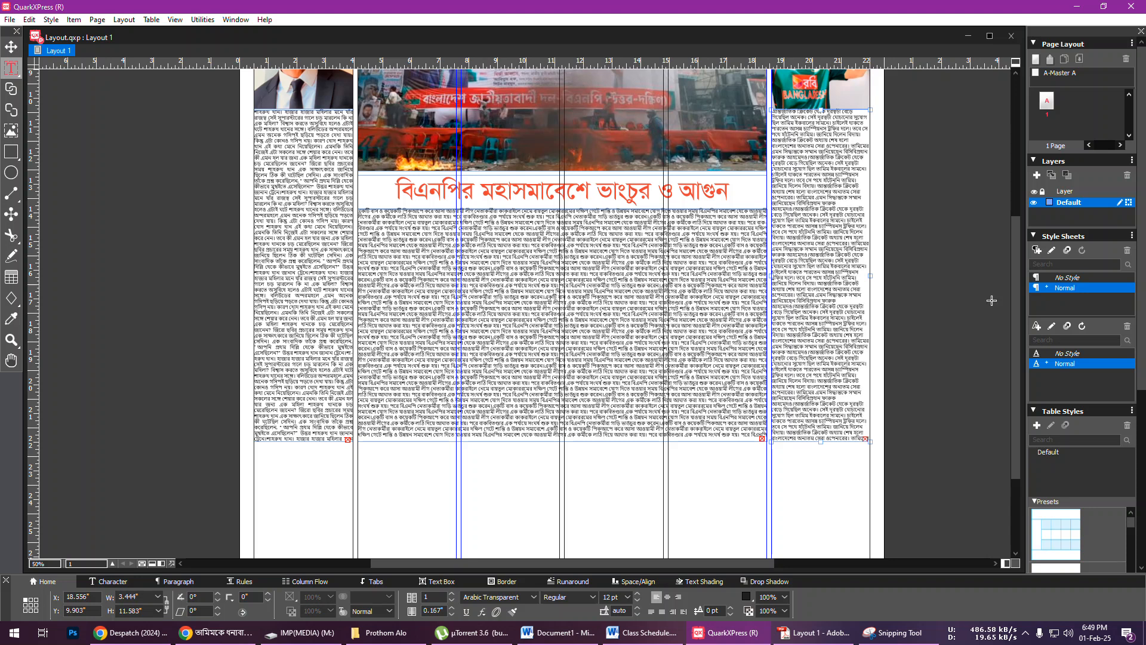
- Justify all the text in the last-column text box and deselect the box
{"action": "key", "text": "ctrl+a"}
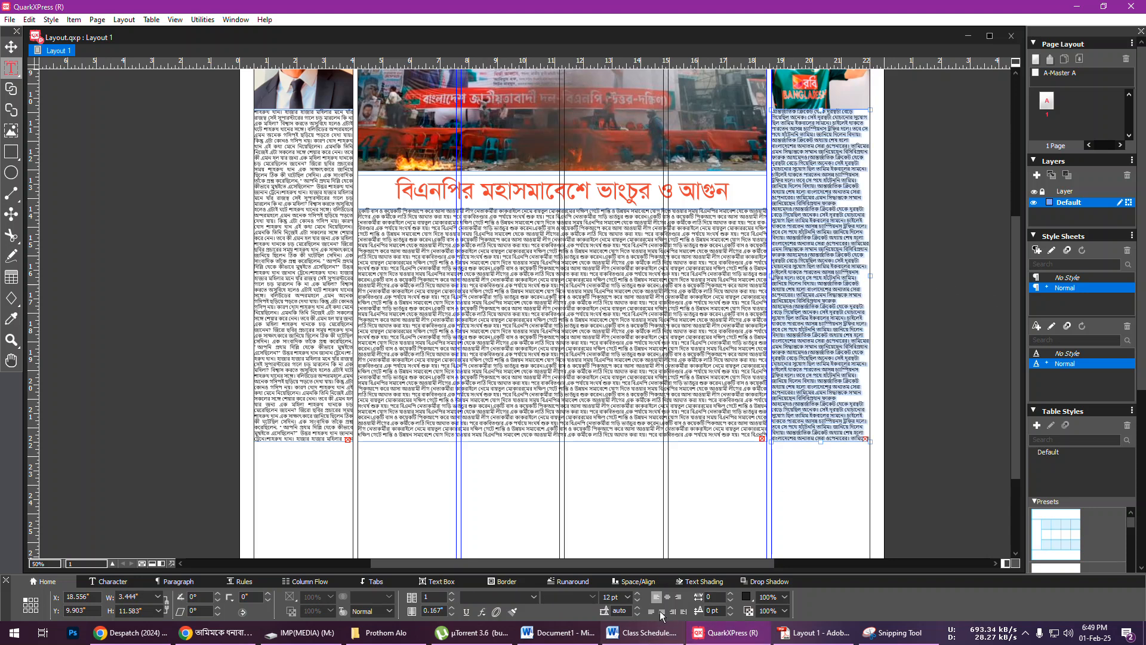
{"action": "left_click", "coordinate": [661, 612]}
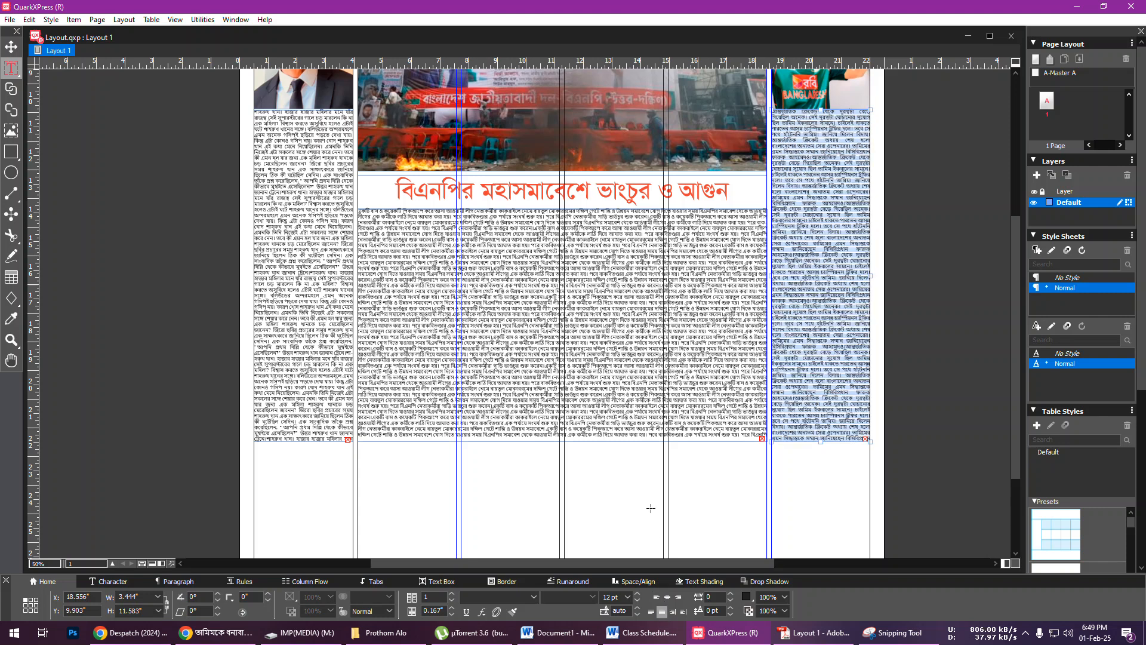
{"action": "scroll", "coordinate": [583, 555], "scroll_direction": "down", "scroll_amount": 3}
{"action": "left_click", "coordinate": [11, 46]}
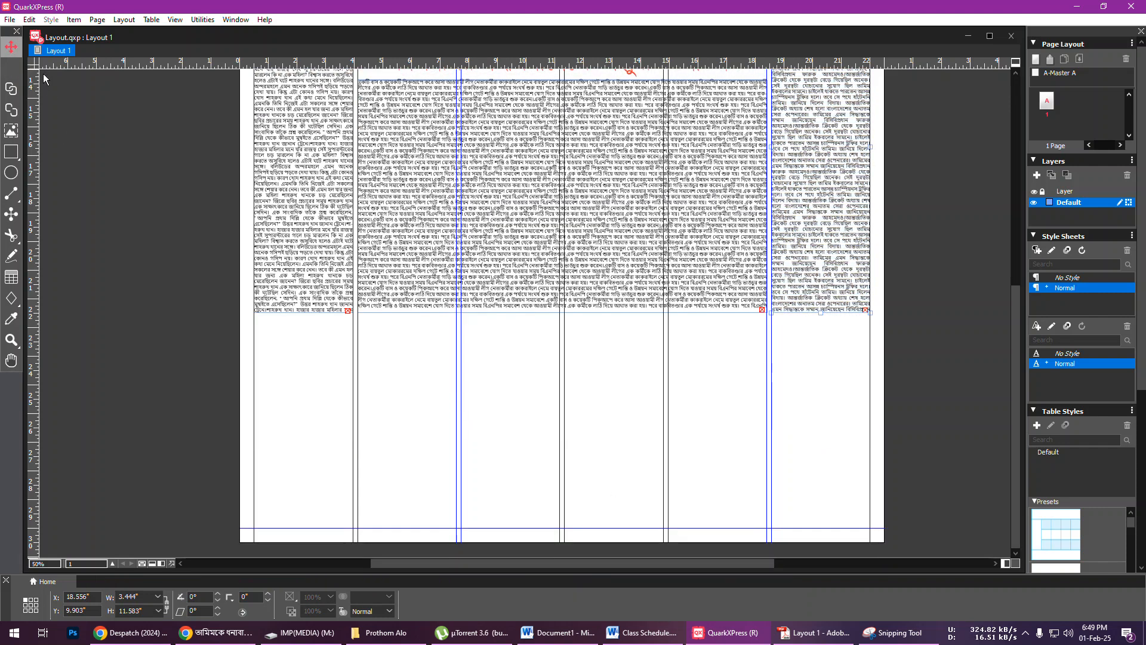
{"action": "left_click", "coordinate": [467, 373]}
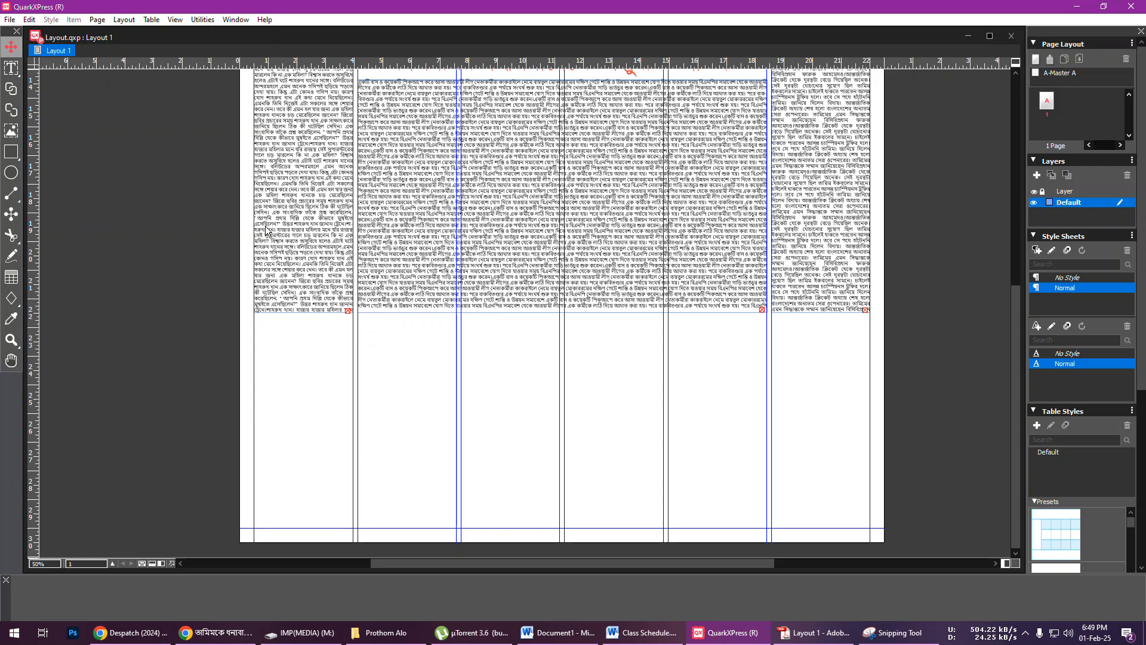
- Draw a picture box about 21.5" by 7.514" across the page below the article columns and import Cocacola Add.jpg into it
{"action": "left_click", "coordinate": [11, 133]}
{"action": "left_click_drag", "start_coordinate": [253, 311], "coordinate": [869, 529]}
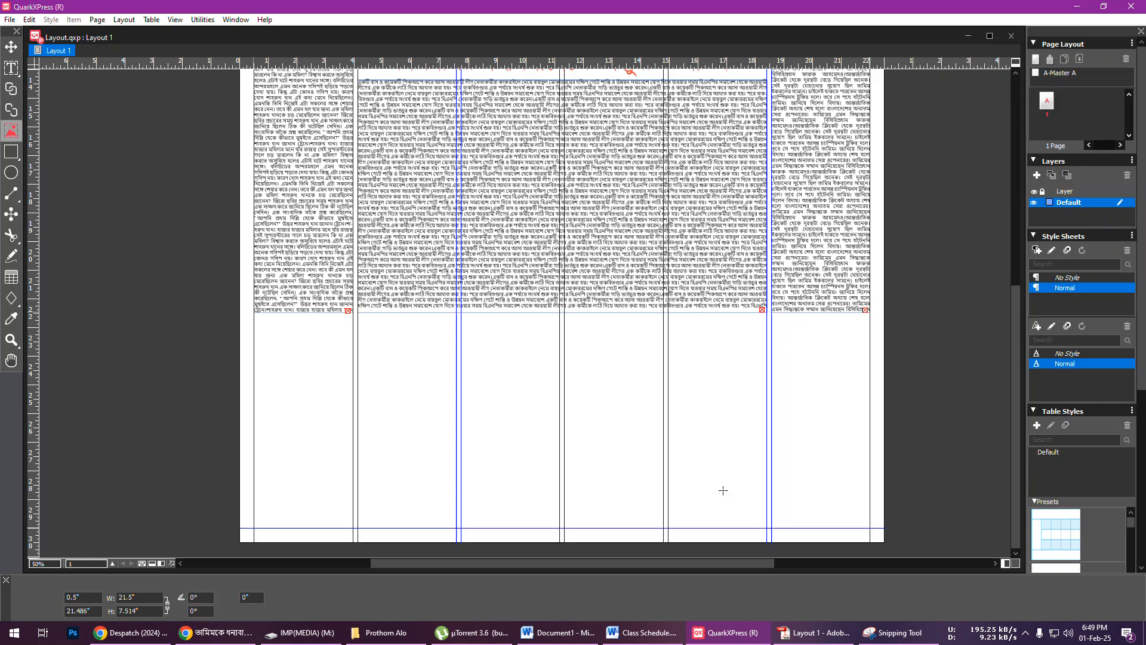
{"action": "double_click", "coordinate": [562, 425]}
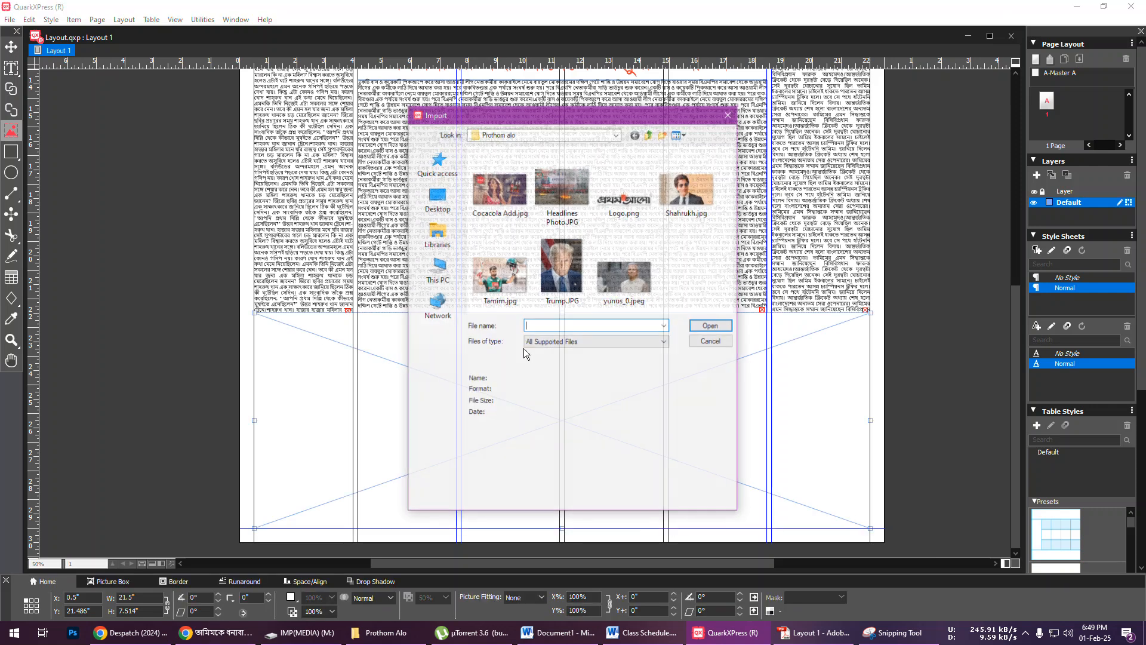
{"action": "left_click", "coordinate": [499, 186]}
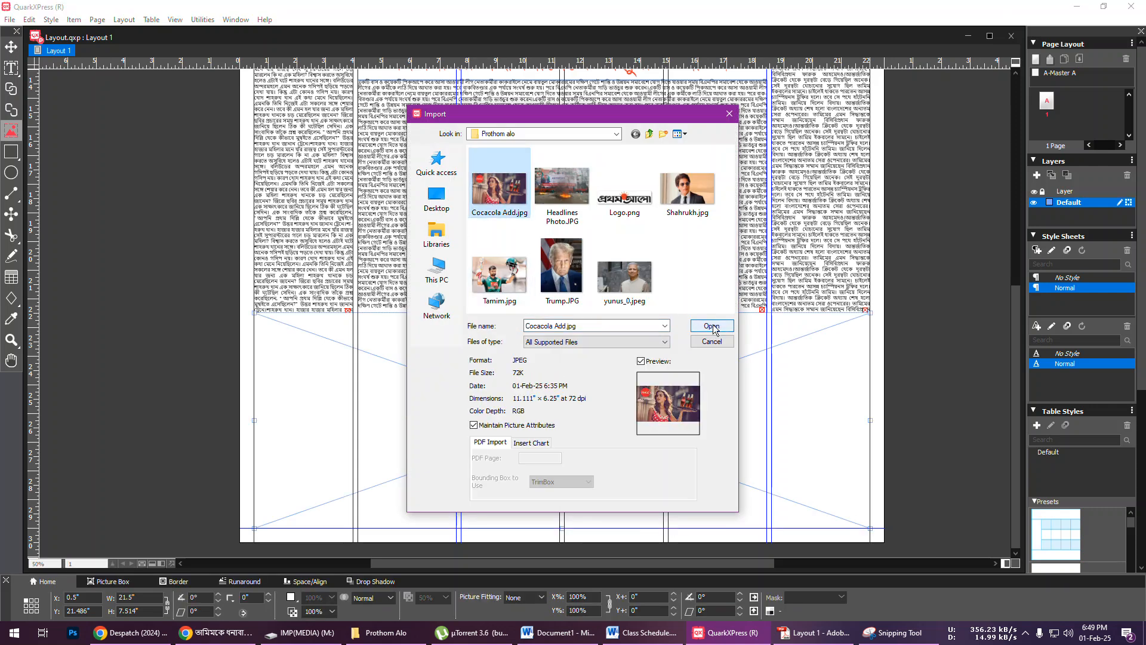
{"action": "left_click", "coordinate": [712, 326]}
- Scale the Coca-Cola picture to fill its box, shift it down so the whole logo shows, and deselect it
{"action": "right_click", "coordinate": [381, 347]}
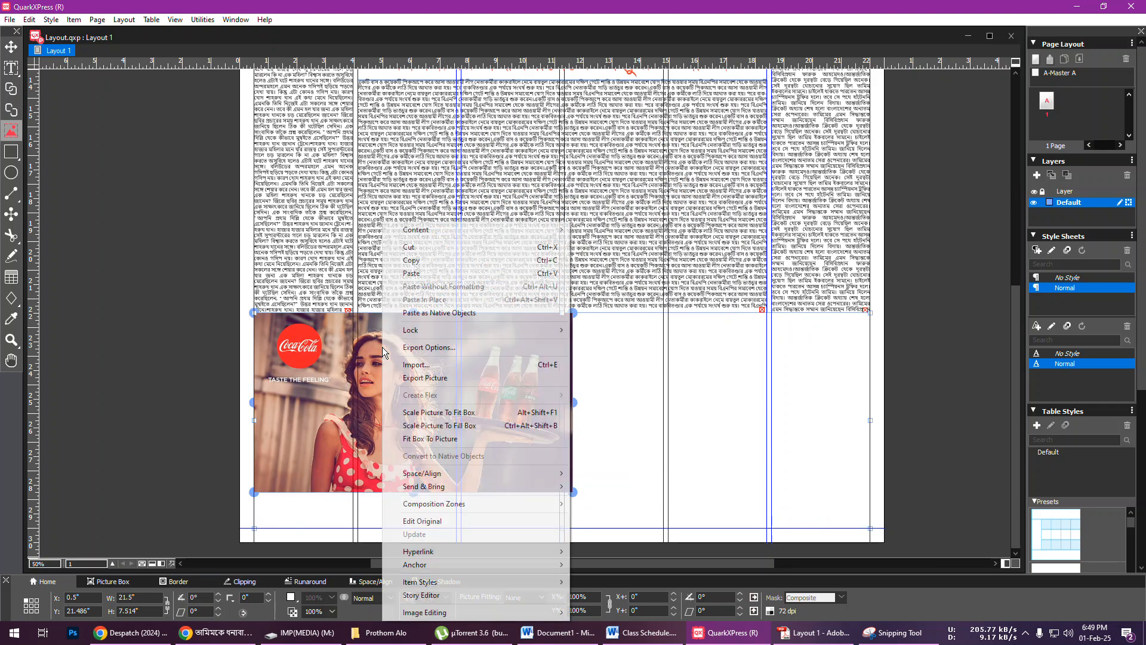
{"action": "left_click", "coordinate": [454, 427]}
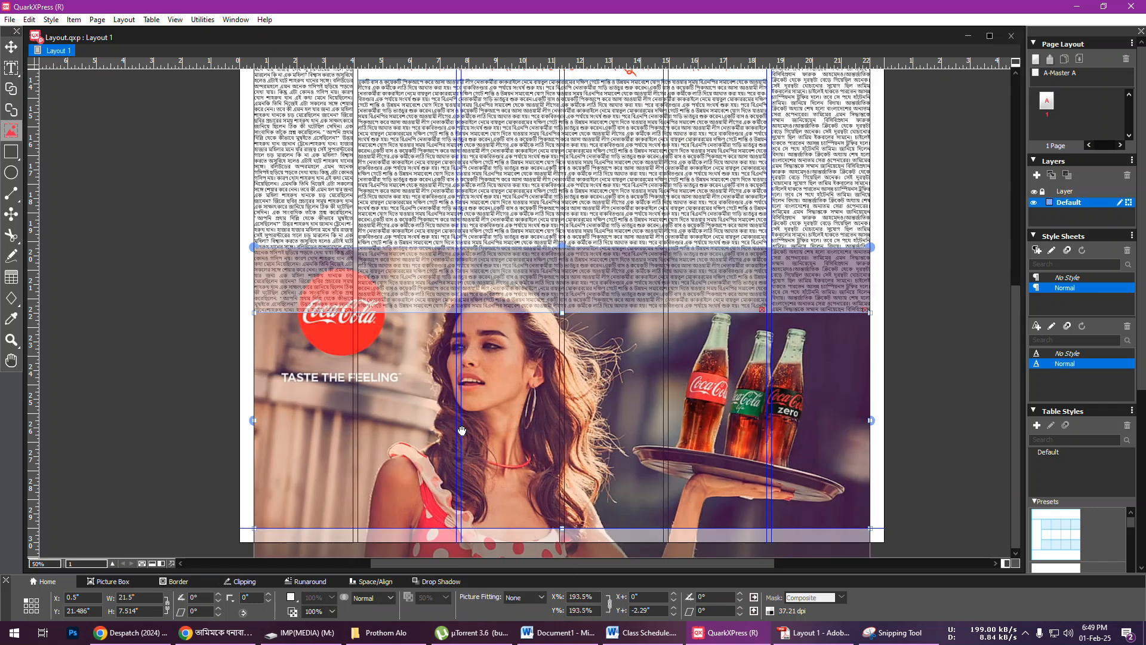
{"action": "left_click_drag", "start_coordinate": [591, 394], "coordinate": [590, 433]}
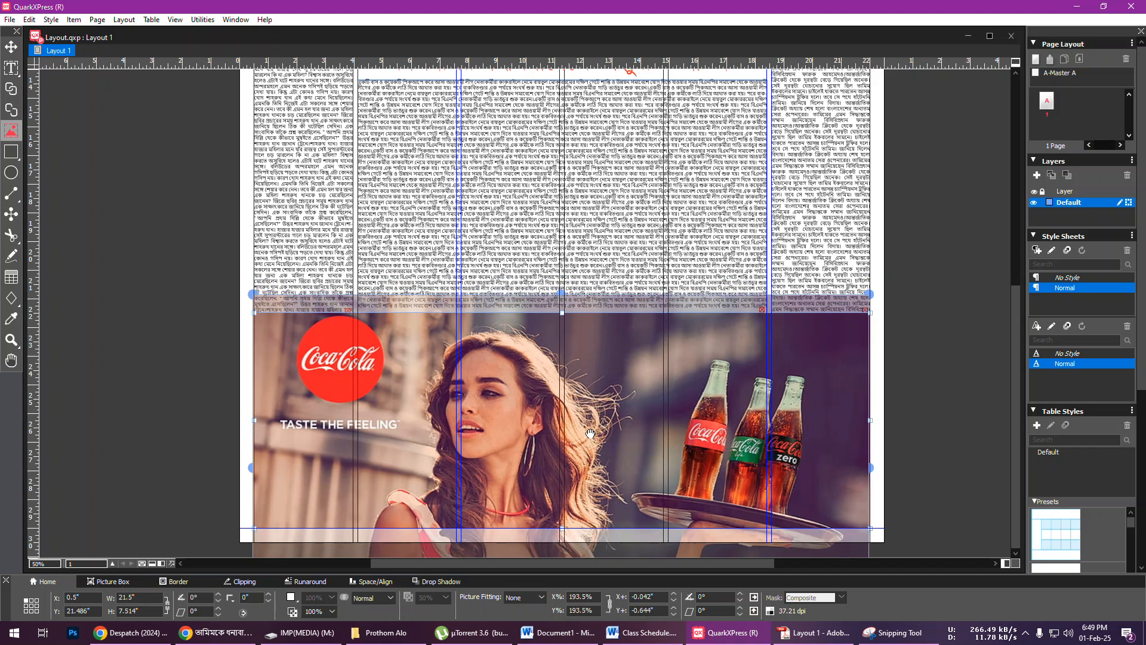
{"action": "left_click", "coordinate": [11, 46]}
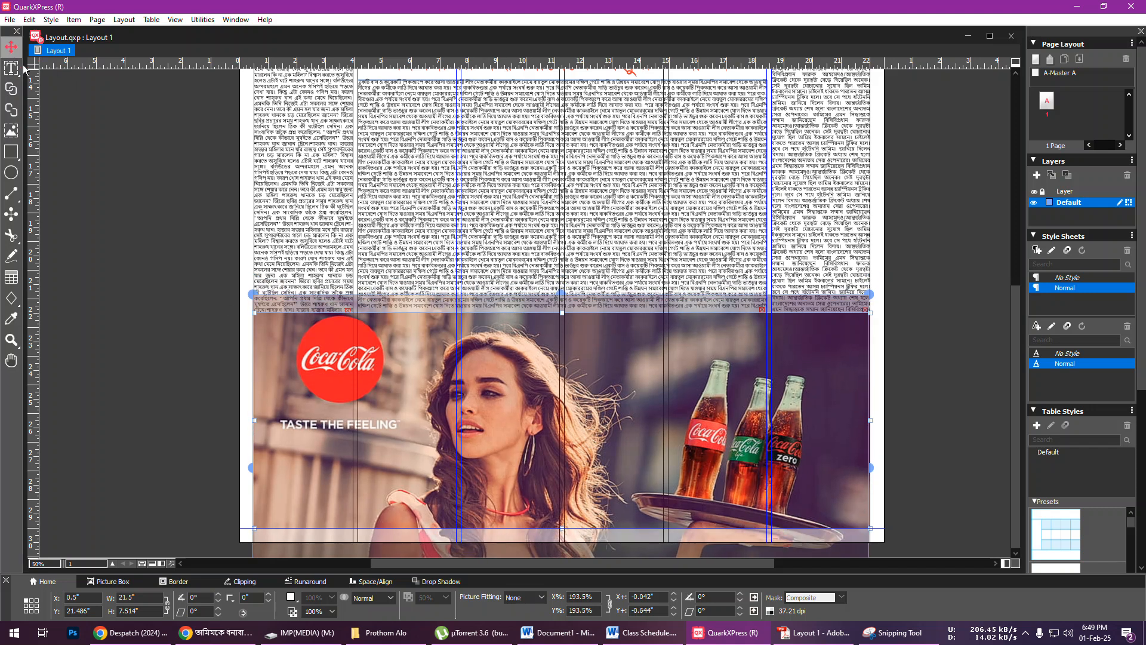
{"action": "left_click", "coordinate": [145, 286]}
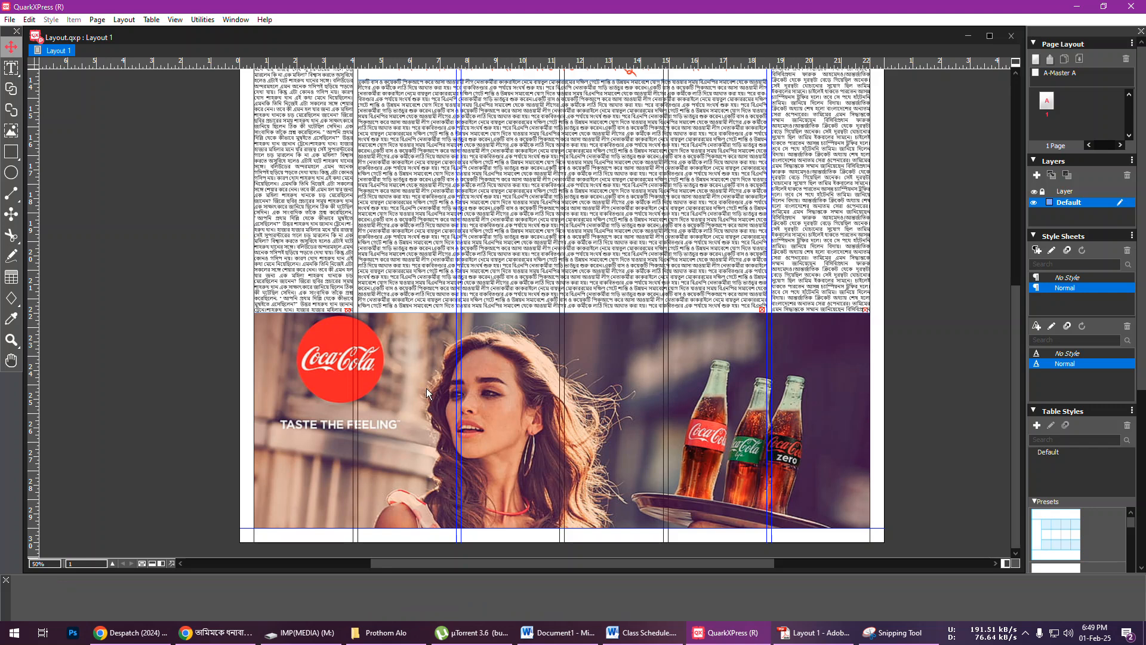
- Save the finished newspaper project
{"action": "scroll", "coordinate": [738, 428], "scroll_direction": "up", "scroll_amount": 5}
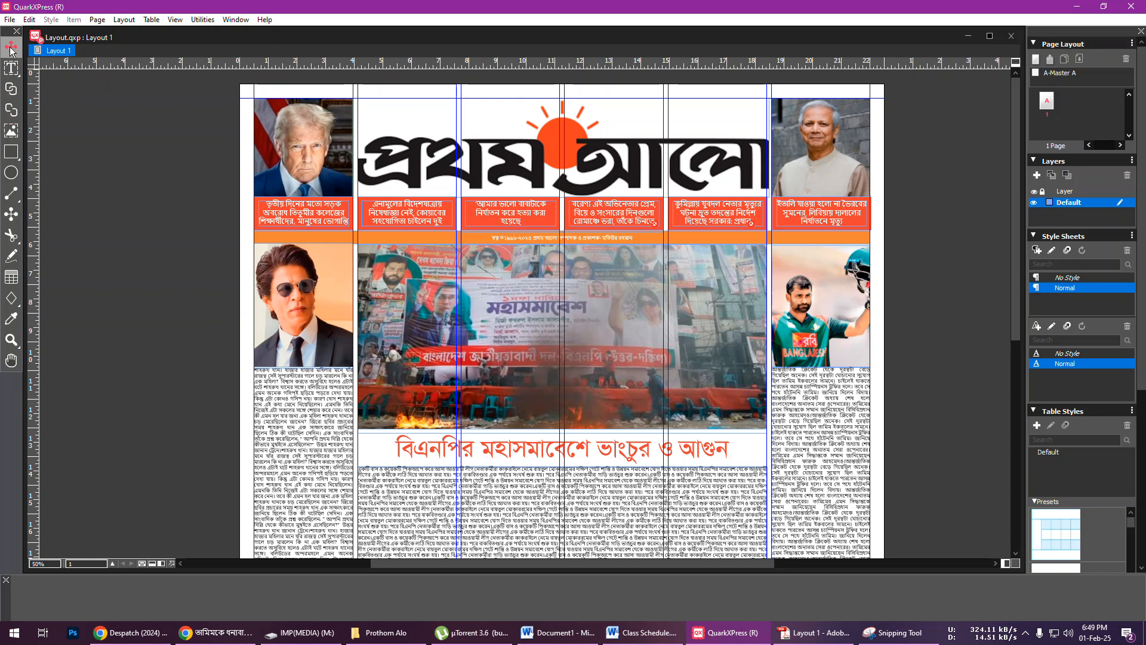
{"action": "left_click", "coordinate": [11, 67]}
{"action": "left_click", "coordinate": [10, 19]}
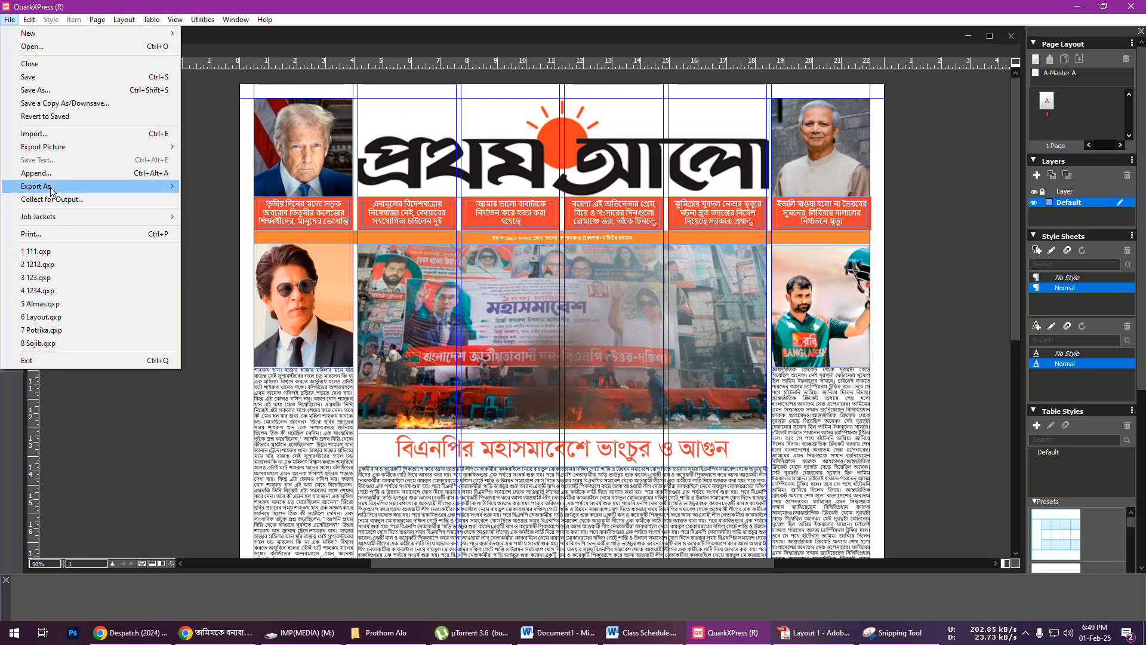
{"action": "mouse_move", "coordinate": [55, 190]}
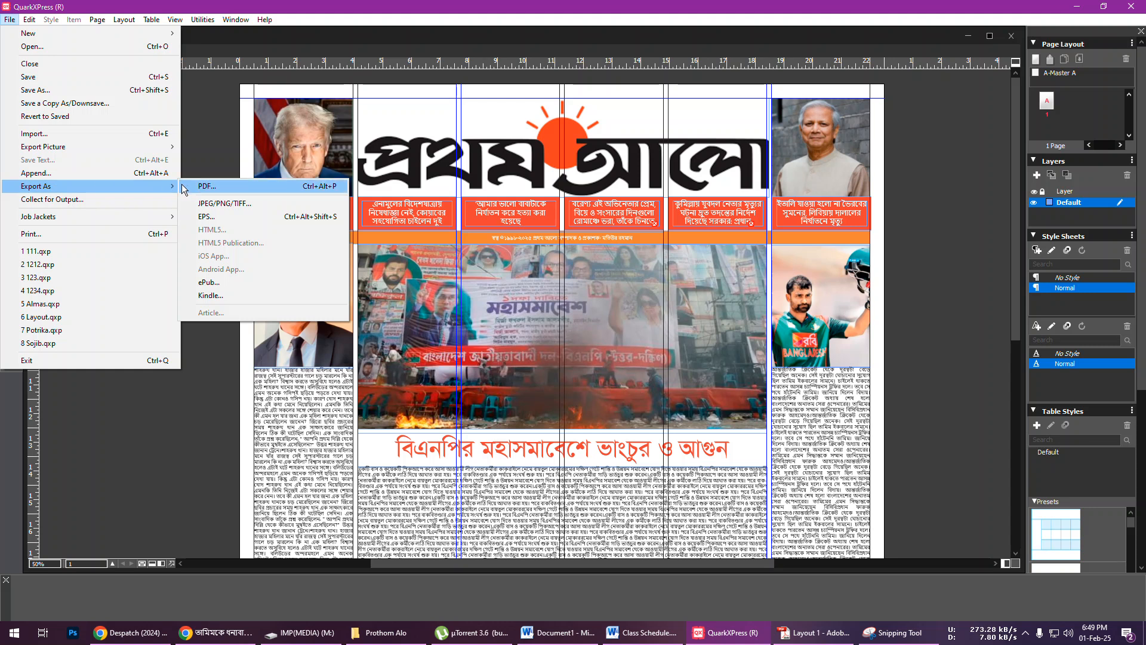
{"action": "left_click", "coordinate": [37, 77]}
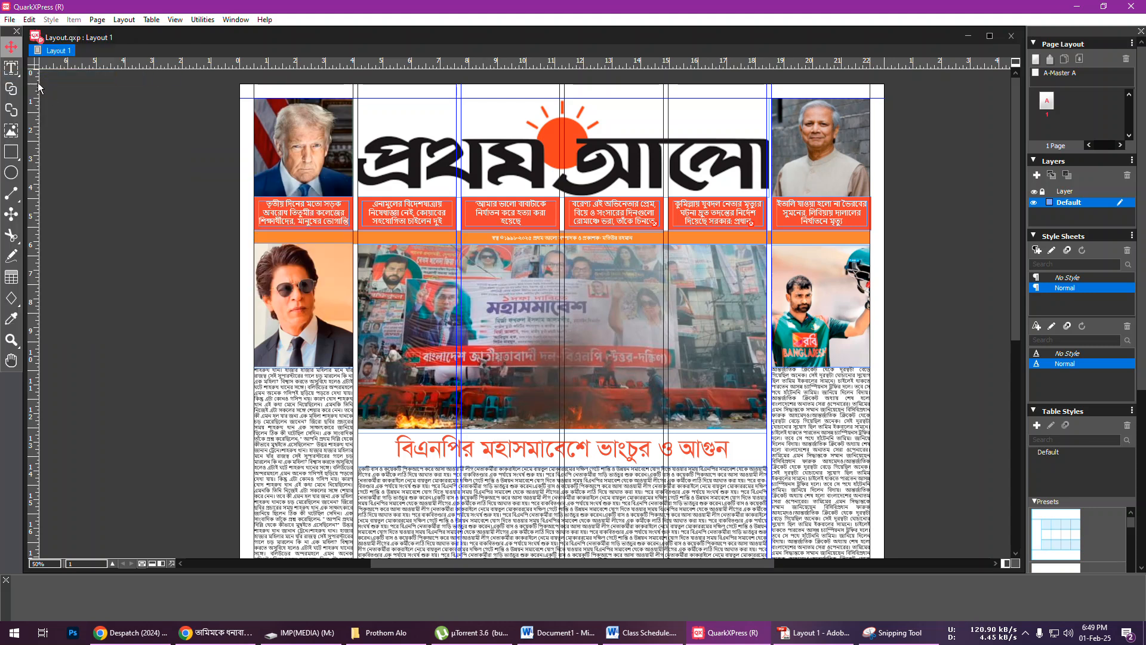
- Export all pages of the layout as Layout.pdf in the Prothom alo folder with the Captured Settings PDF style
{"action": "left_click", "coordinate": [10, 20]}
{"action": "mouse_move", "coordinate": [61, 220]}
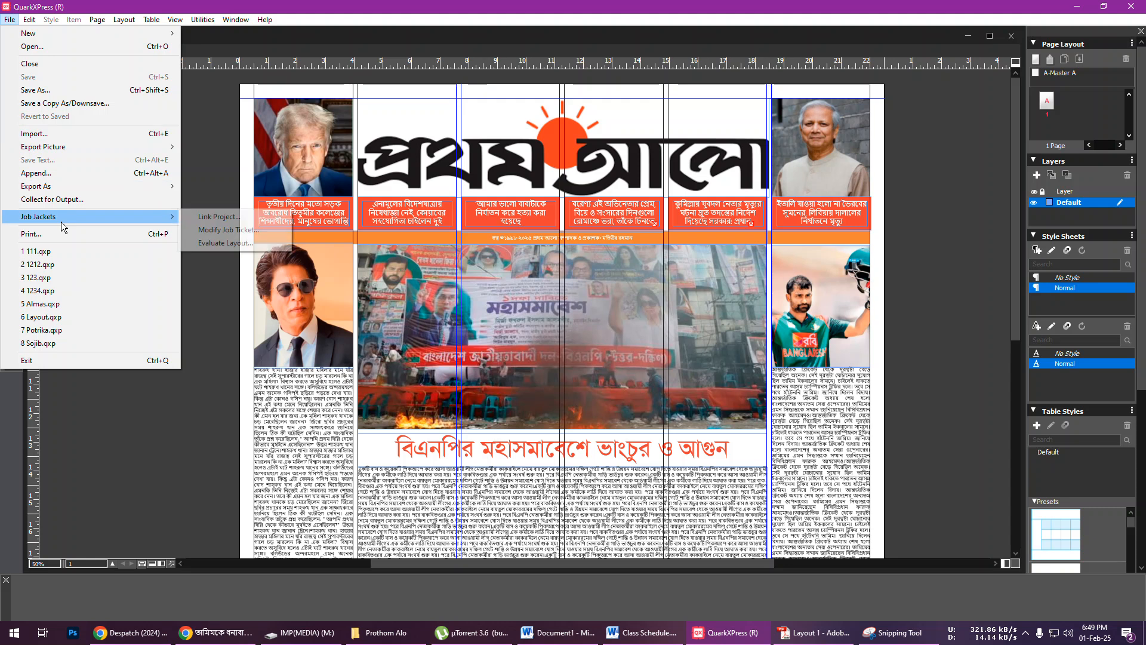
{"action": "mouse_move", "coordinate": [54, 189]}
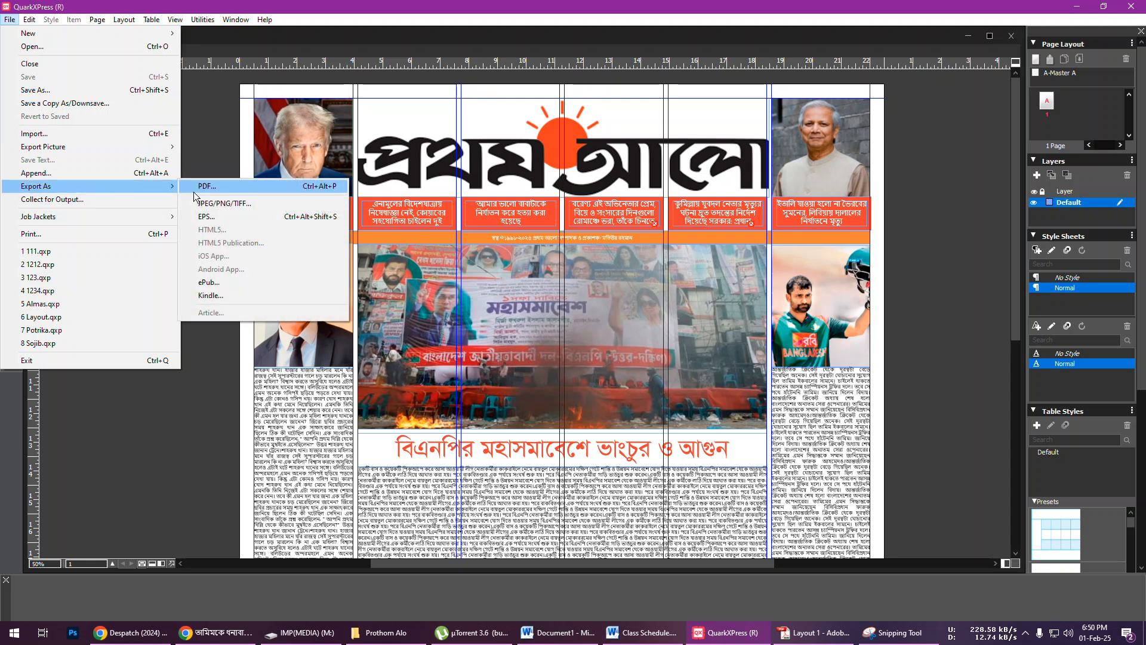
{"action": "left_click", "coordinate": [215, 190]}
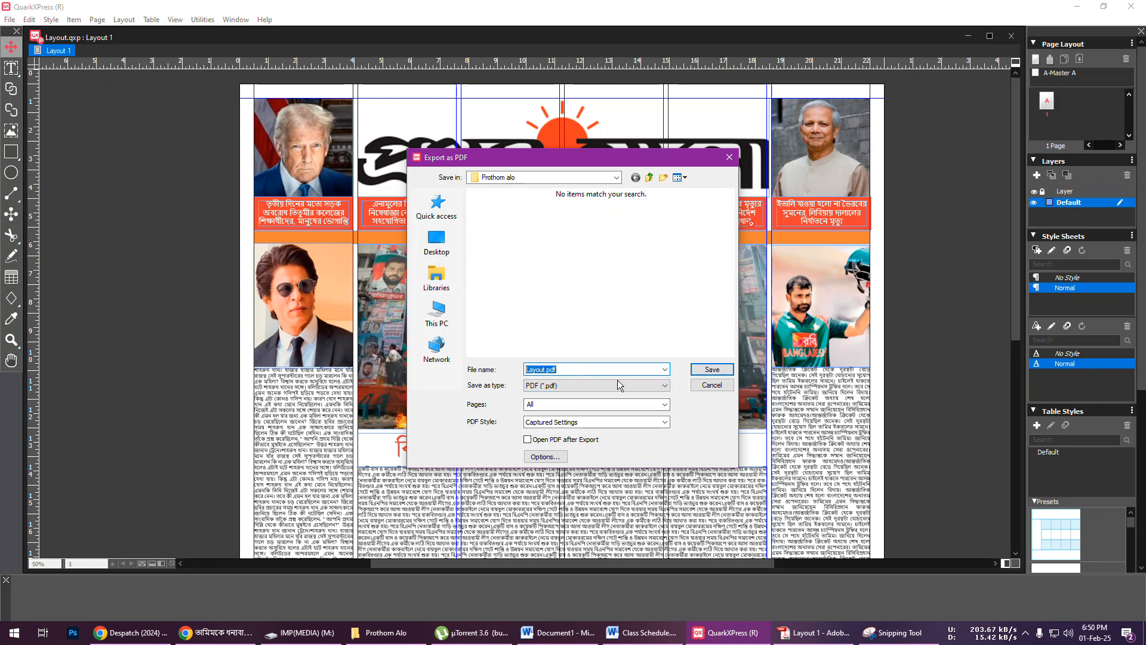
{"action": "left_click", "coordinate": [697, 372]}
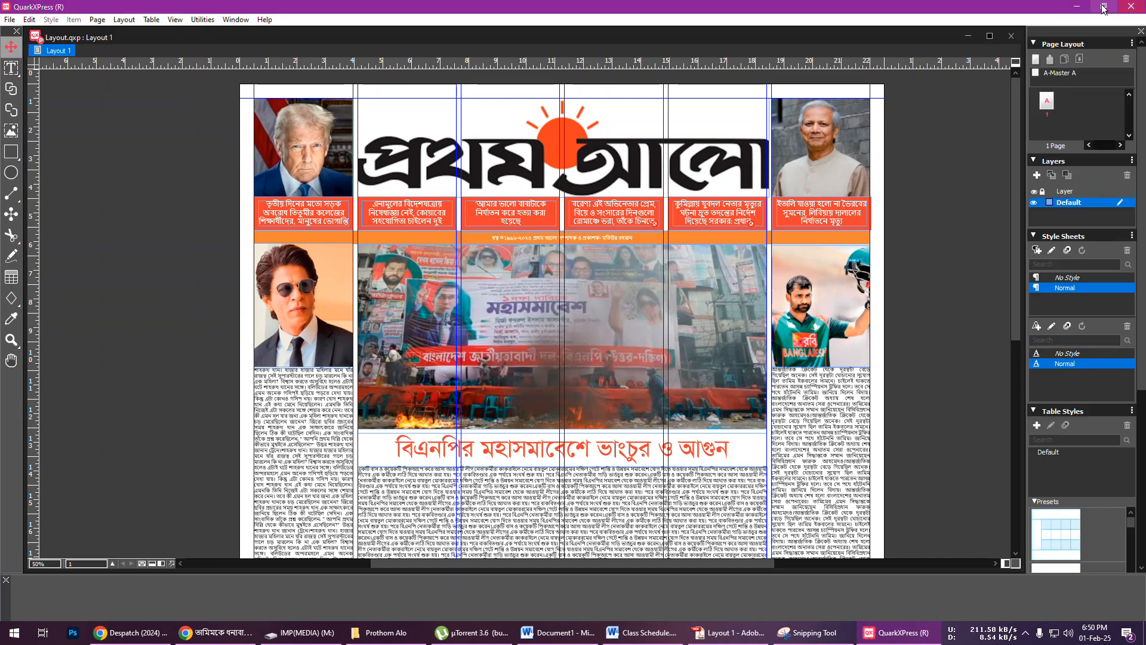
- Minimize QuarkXPress and the browser, and close the open Adobe PDF window to reach the desktop
{"action": "left_click", "coordinate": [1075, 7]}
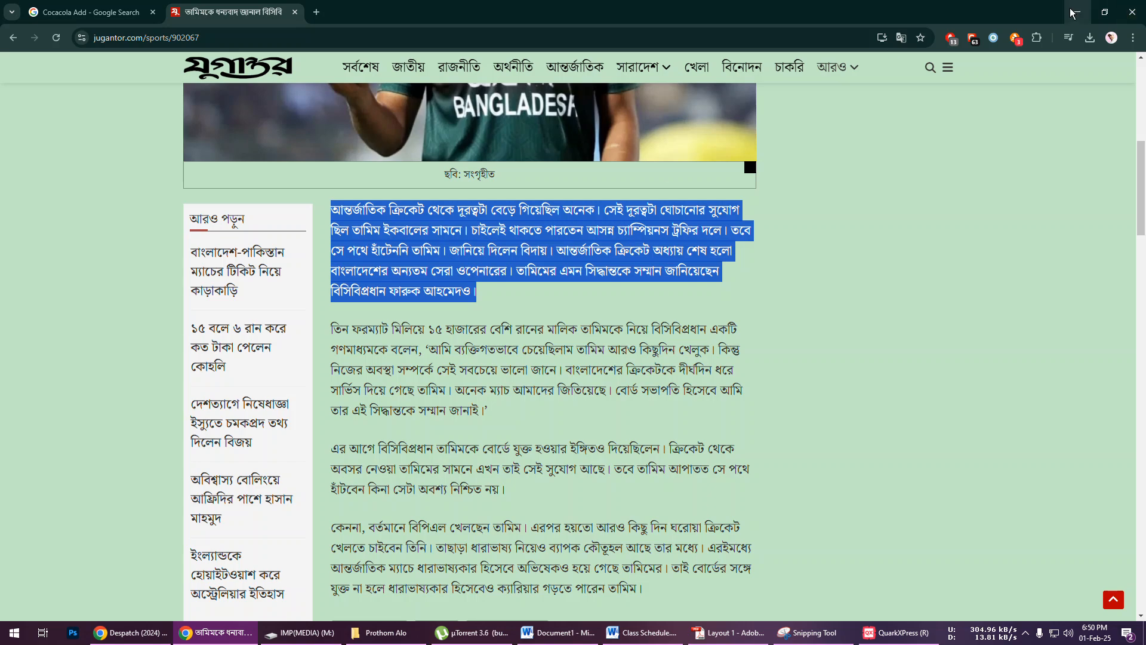
{"action": "left_click", "coordinate": [1073, 12]}
{"action": "left_click", "coordinate": [1134, 7]}
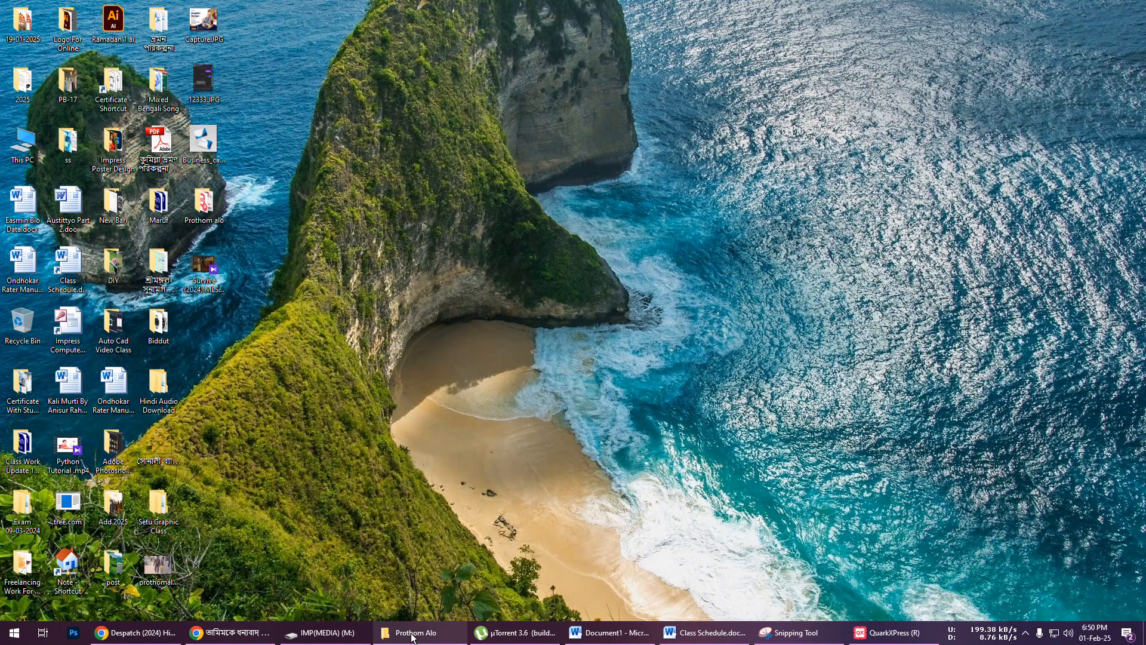
- Open Layout.qxp from the Prothom alo folder on the desktop, accepting a new window for the project
{"action": "left_click", "coordinate": [205, 206]}
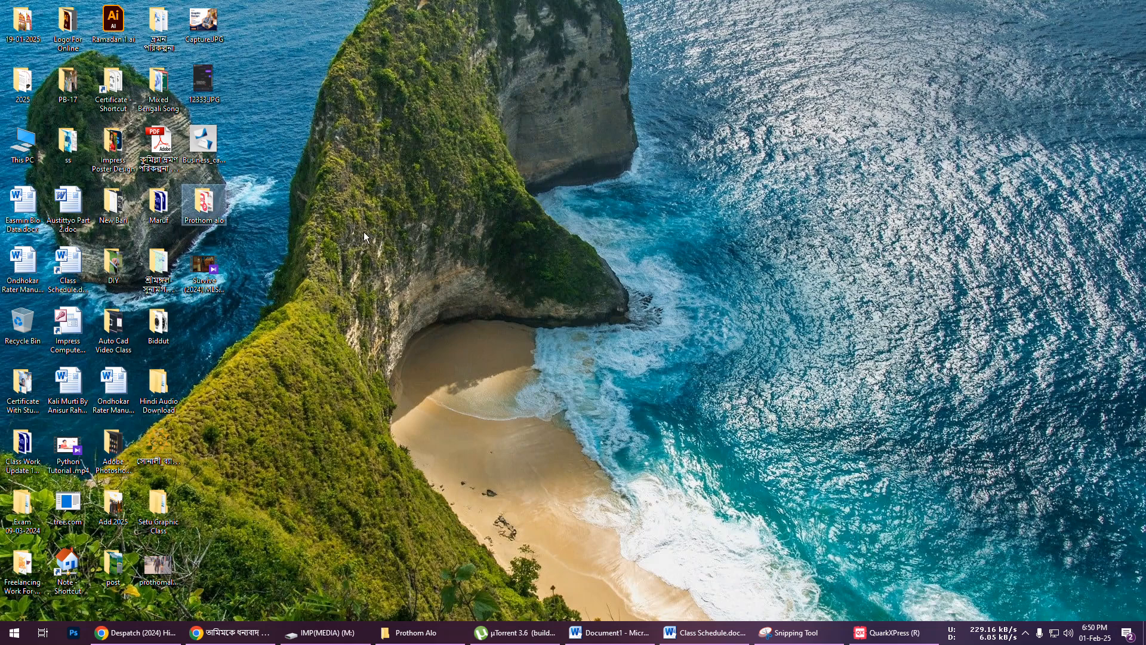
{"action": "double_click", "coordinate": [204, 204]}
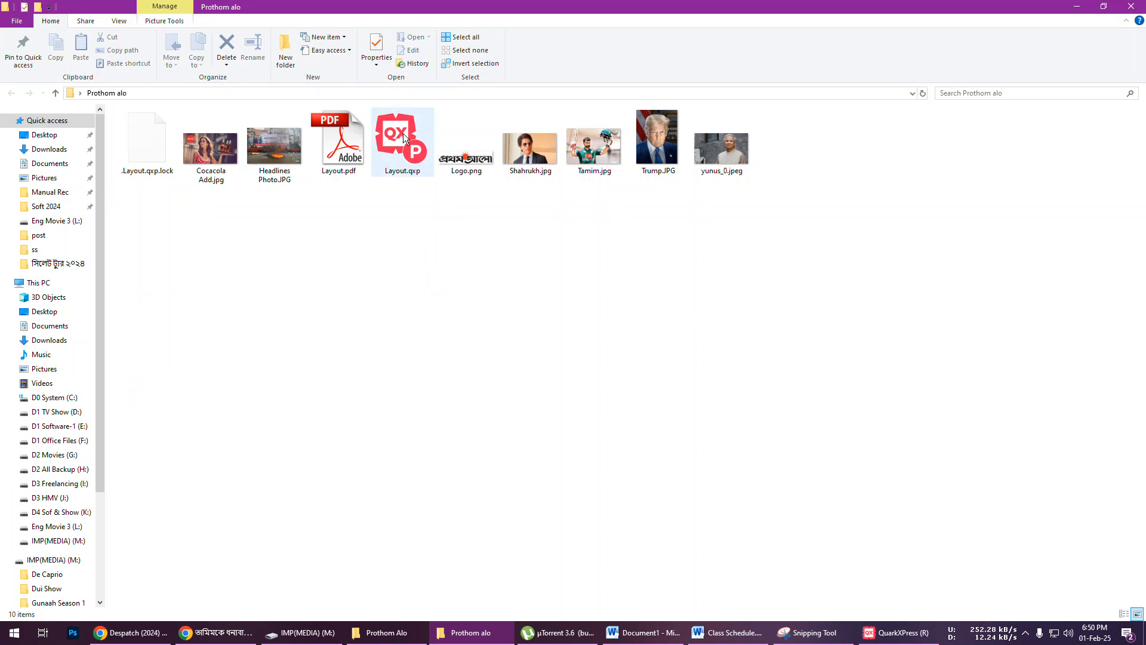
{"action": "double_click", "coordinate": [403, 133]}
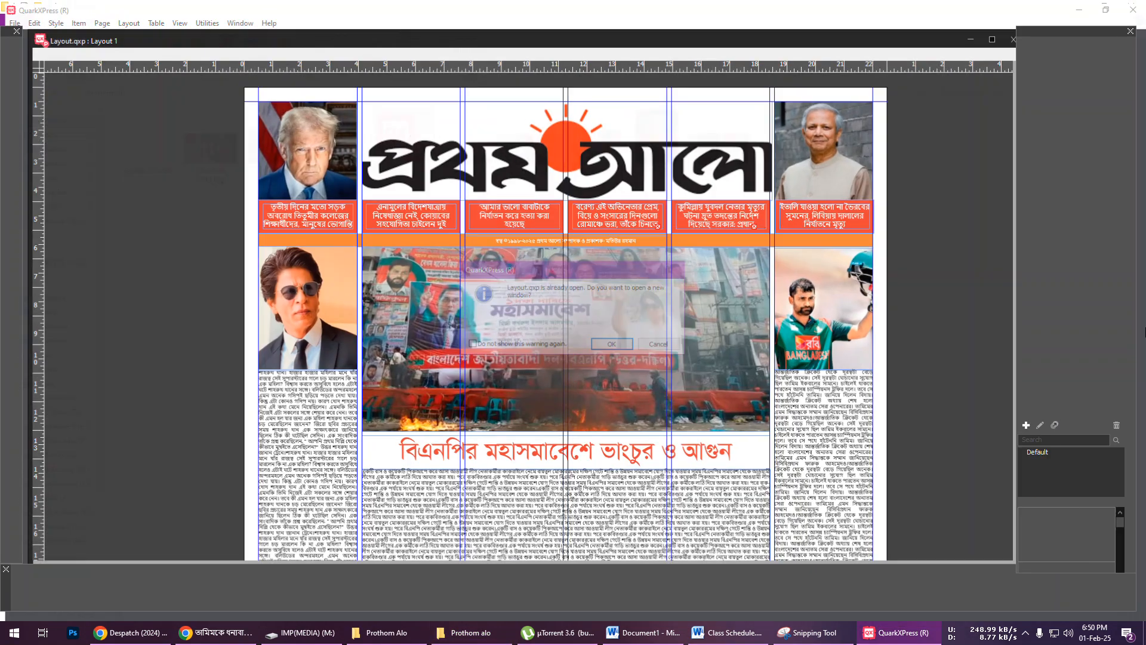
{"action": "left_click", "coordinate": [624, 348]}
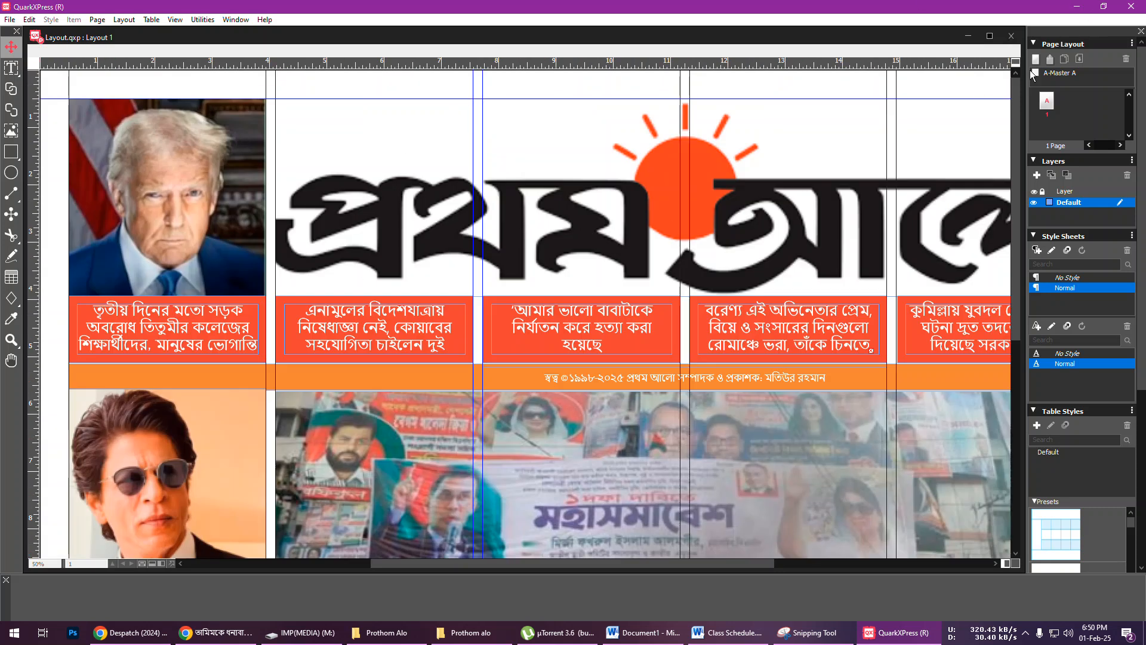
- Return to the Prothom alo folder, open Layout.pdf, and examine the exported page from the masthead down to the Coca-Cola advertisement
{"action": "key", "text": "alt+Tab"}
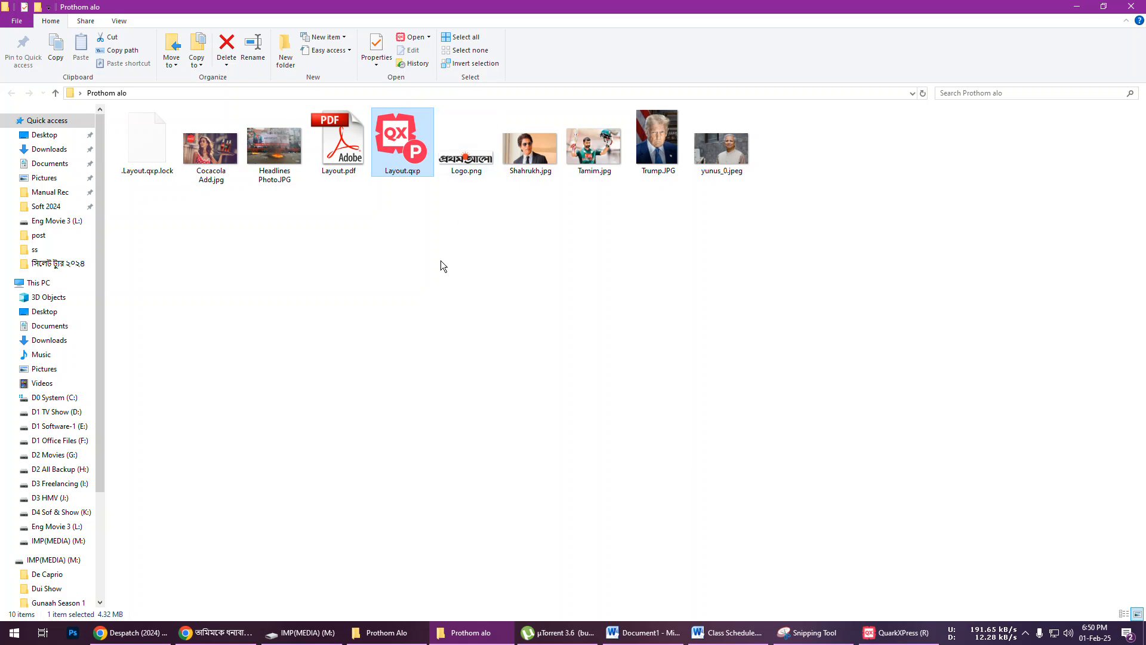
{"action": "double_click", "coordinate": [338, 149]}
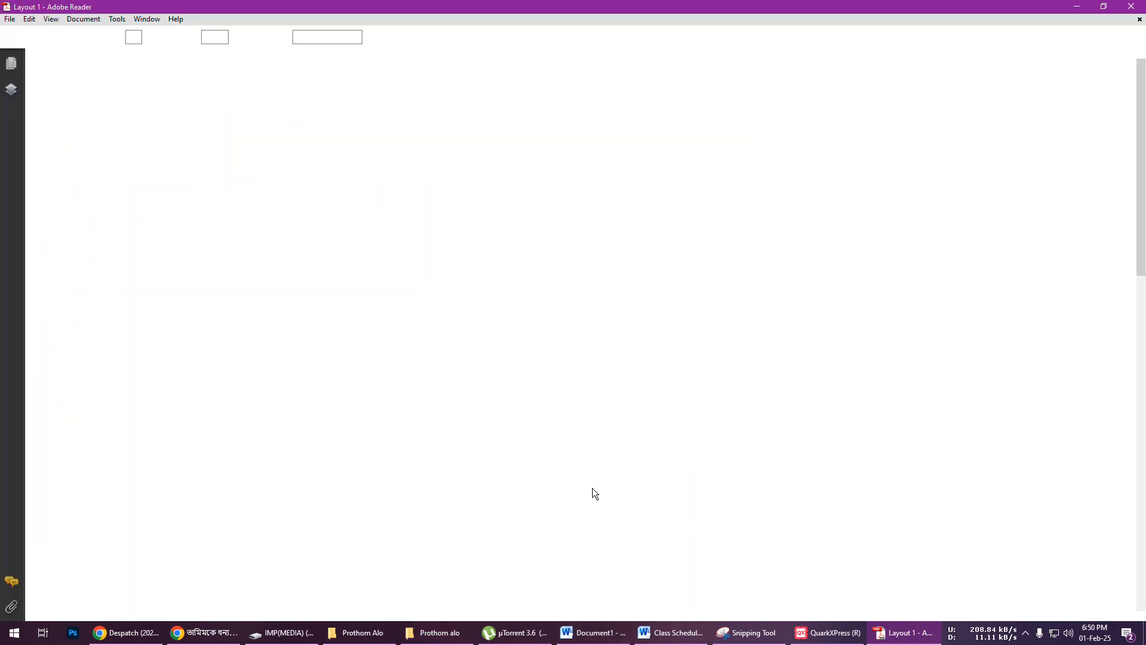
{"action": "key", "text": "ctrl+minus"}
{"action": "key", "text": "ctrl+0"}
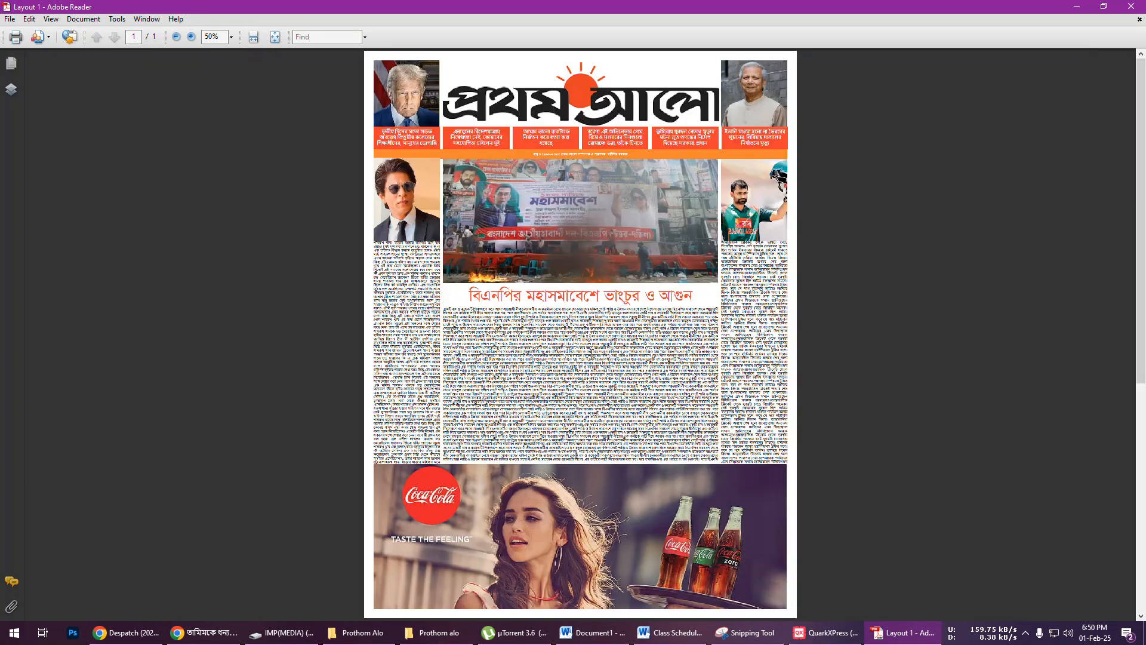
{"action": "scroll", "coordinate": [588, 352], "scroll_direction": "up", "scroll_amount": 2}
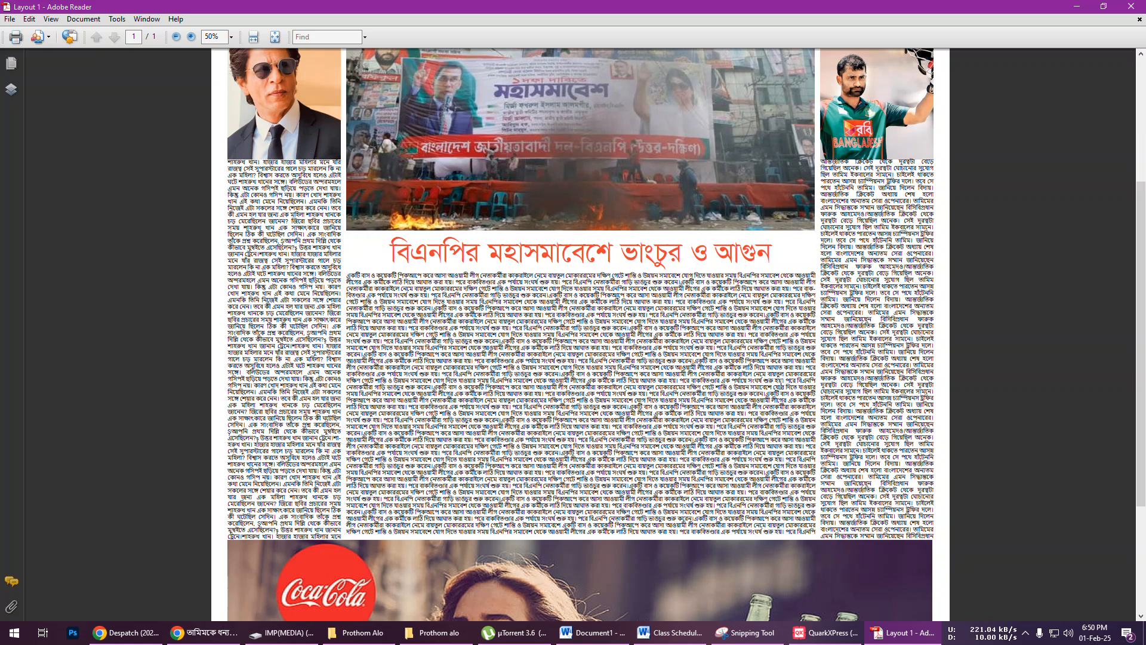
{"action": "scroll", "coordinate": [681, 426], "scroll_direction": "up", "scroll_amount": 4}
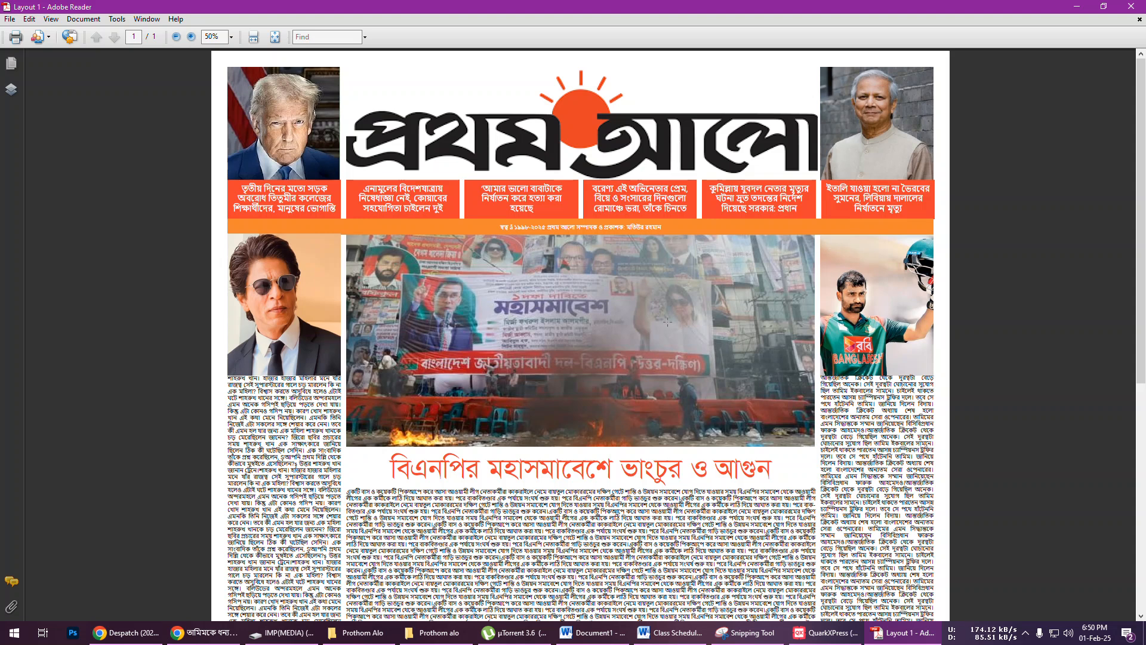
{"action": "scroll", "coordinate": [667, 321], "scroll_direction": "down", "scroll_amount": 1}
{"action": "scroll", "coordinate": [457, 407], "scroll_direction": "down", "scroll_amount": 12}
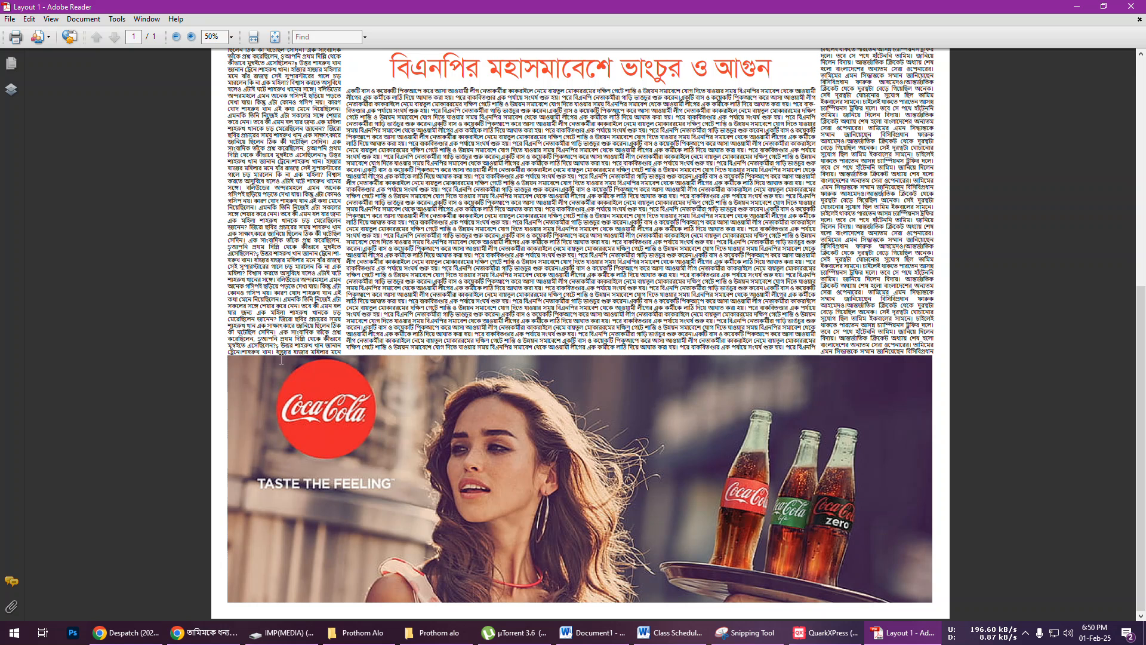
{"action": "scroll", "coordinate": [581, 334], "scroll_direction": "up", "scroll_amount": 4}
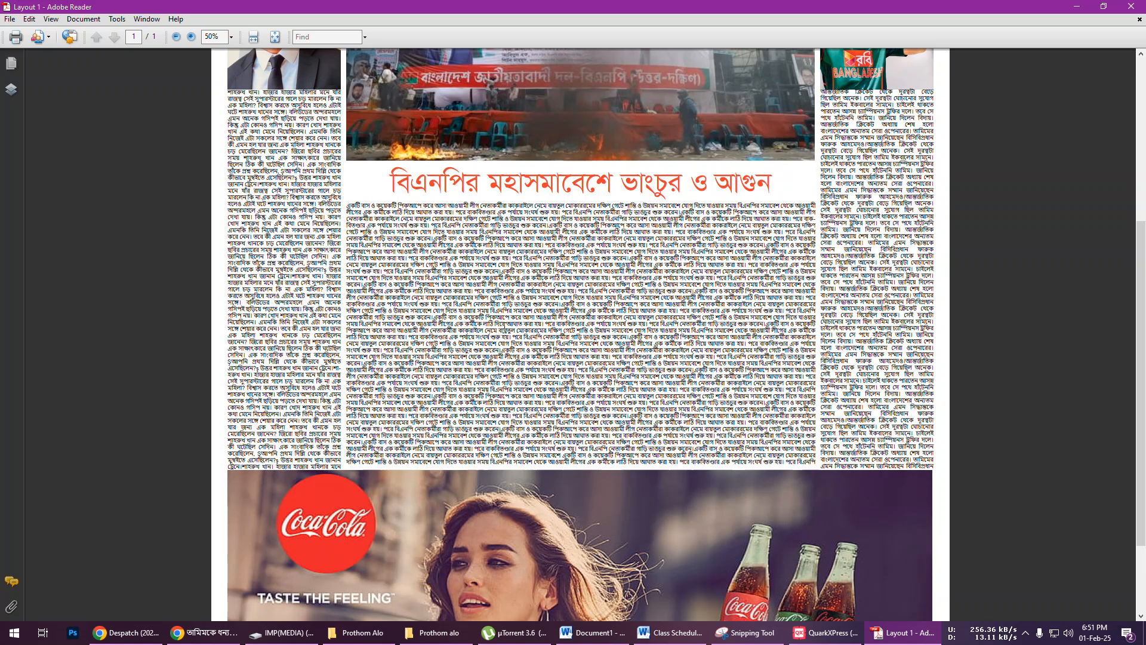